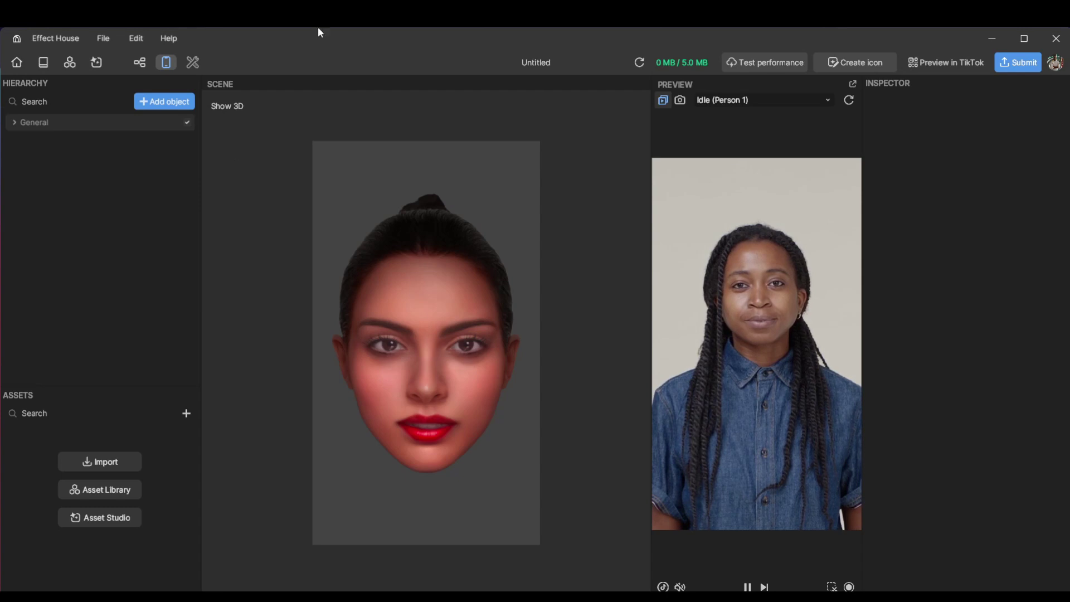
Step: Add a 3D cube to the scene and rename it floor
click(167, 102)
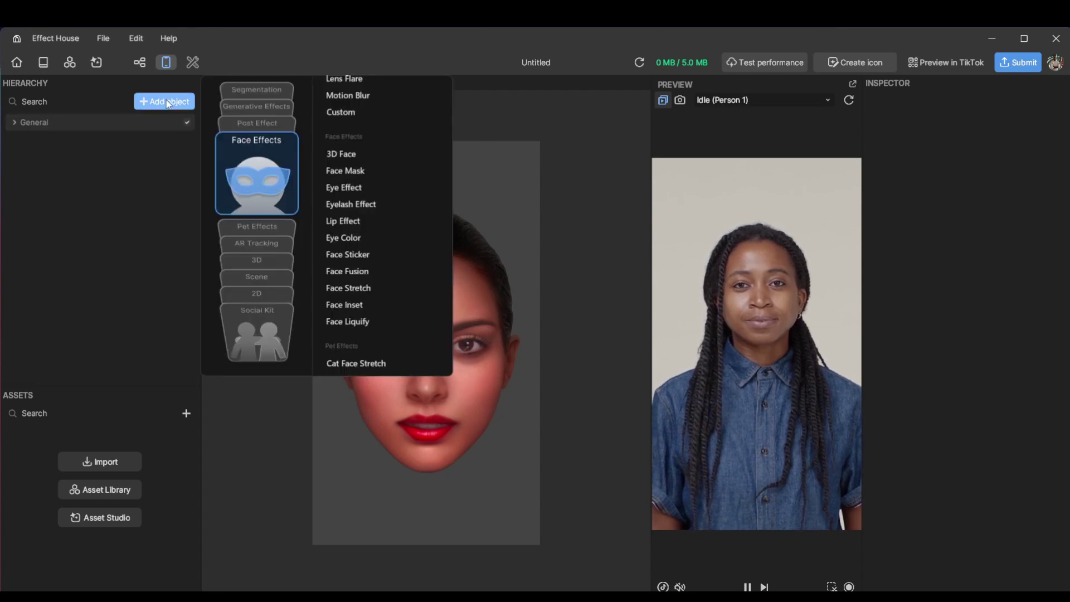
mouse_move(246, 226)
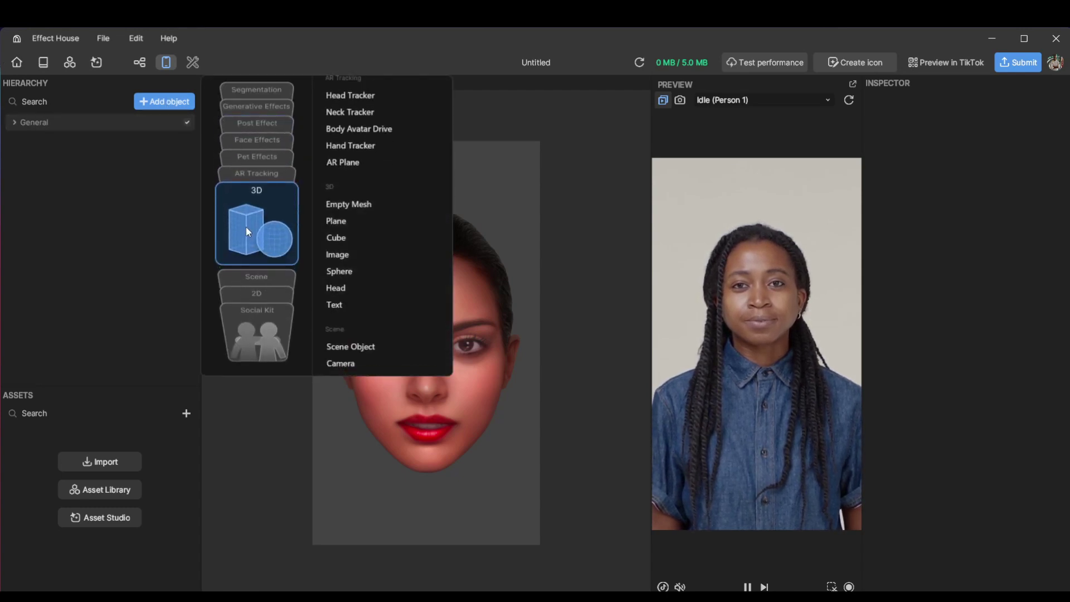
click(352, 237)
right_click(69, 169)
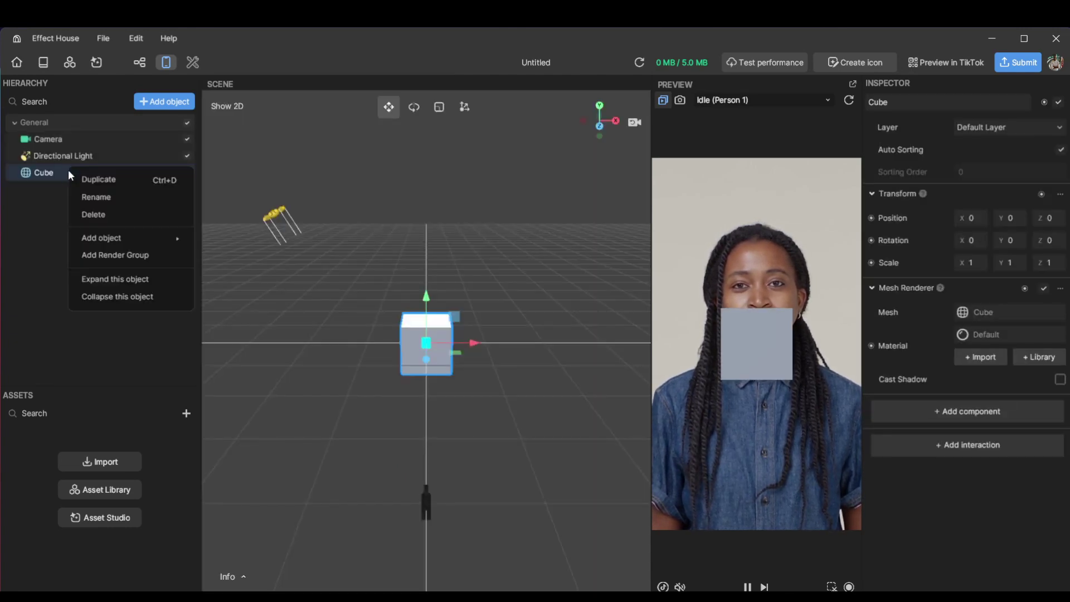
click(98, 199)
text(floor)
key(Return)
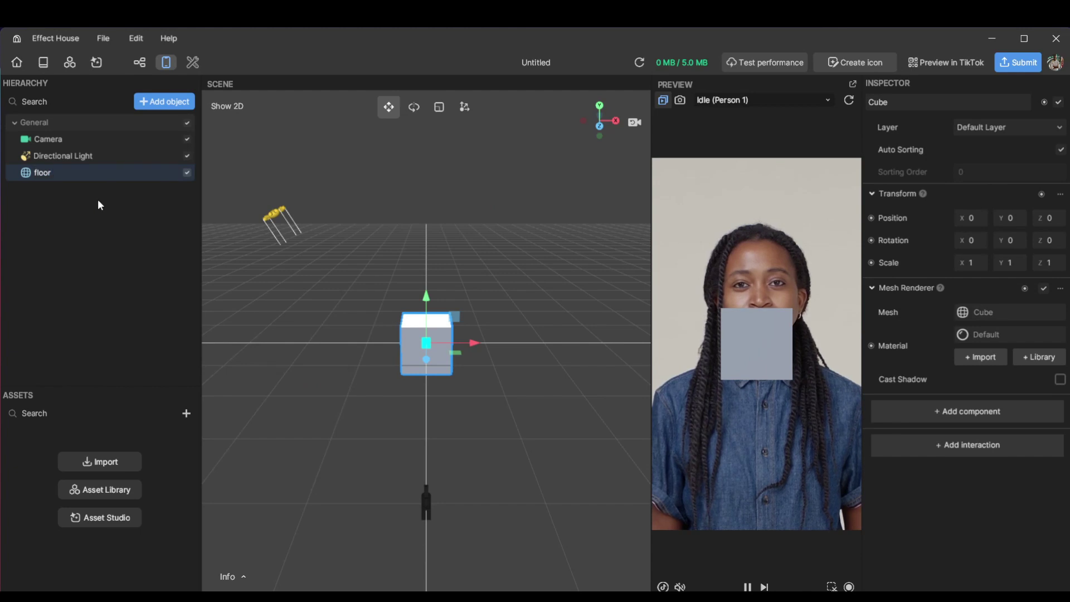
Step: Flatten the floor cube vertically to a Y scale of about 0.3
click(439, 107)
drag(427, 299, 438, 334)
Step: Raise the camera to a Y position of about 7.6
click(426, 502)
click(388, 107)
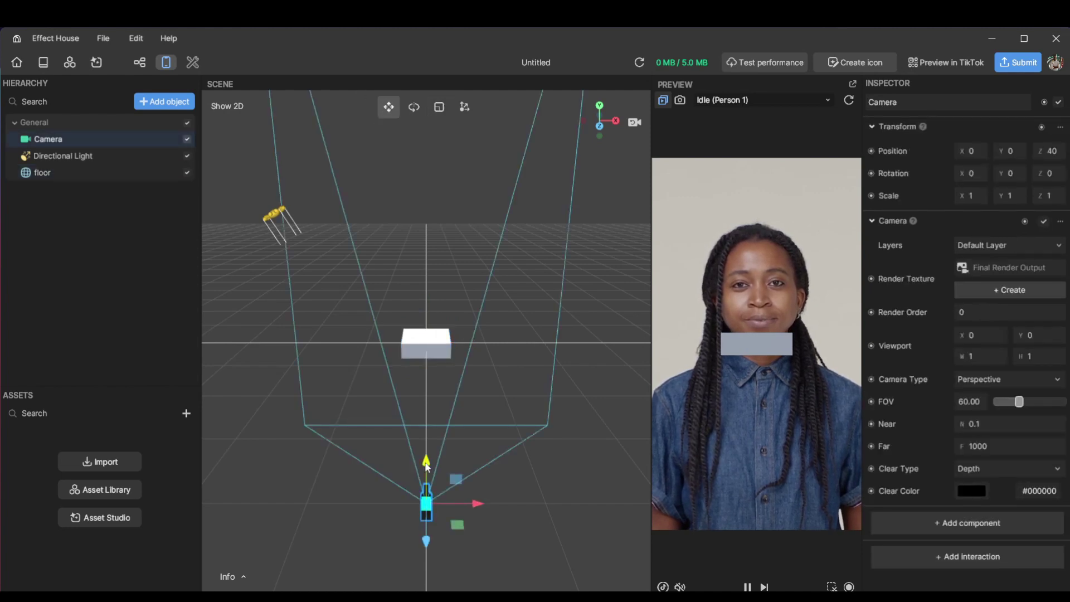
drag(427, 461, 435, 386)
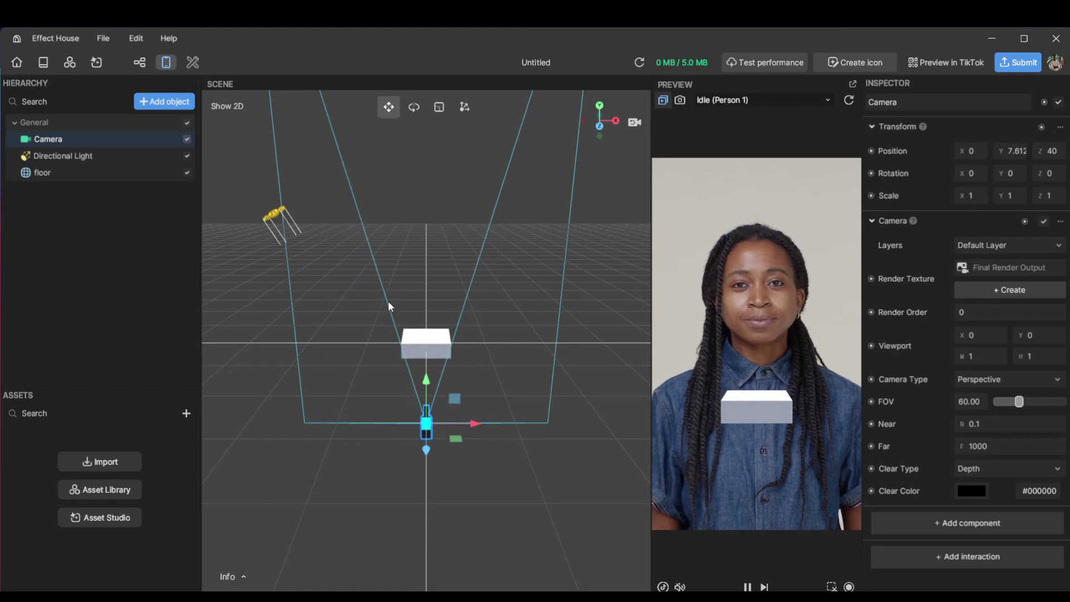
Step: Add another 3D cube to the scene and duplicate it
click(43, 177)
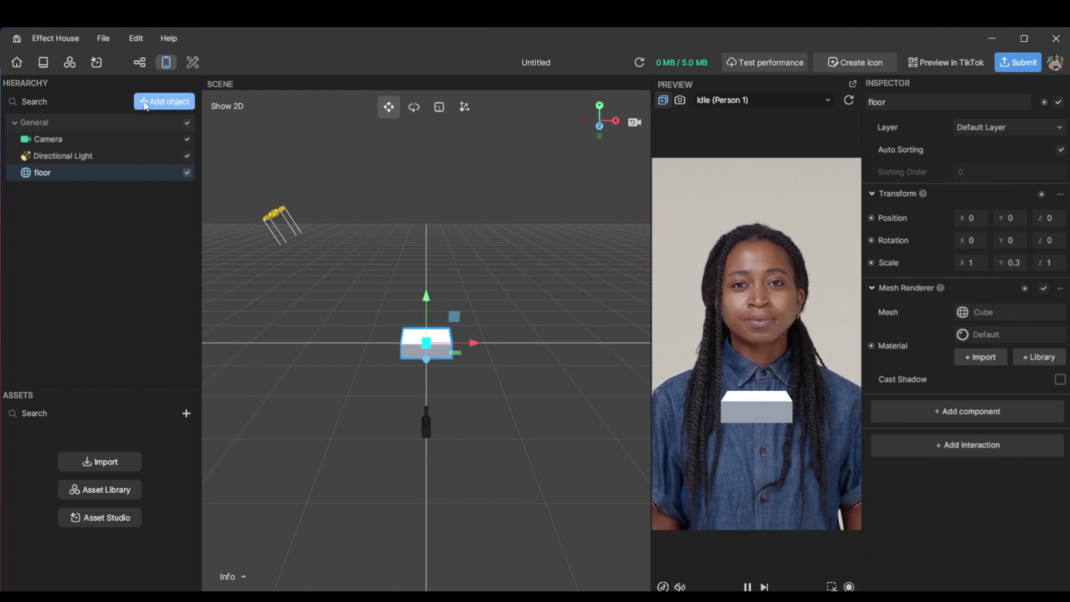
click(164, 101)
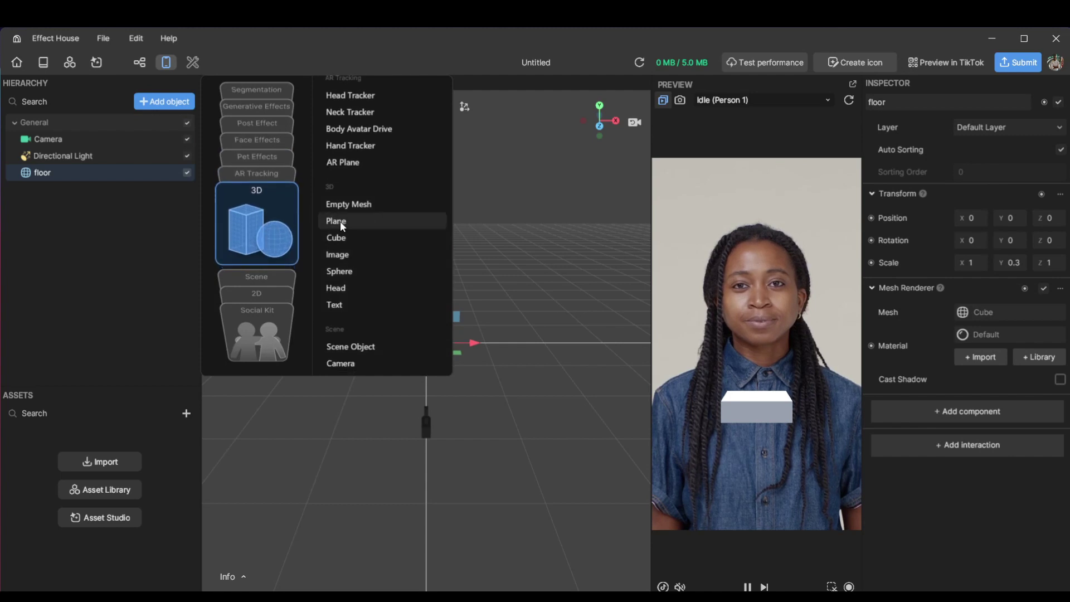
click(344, 237)
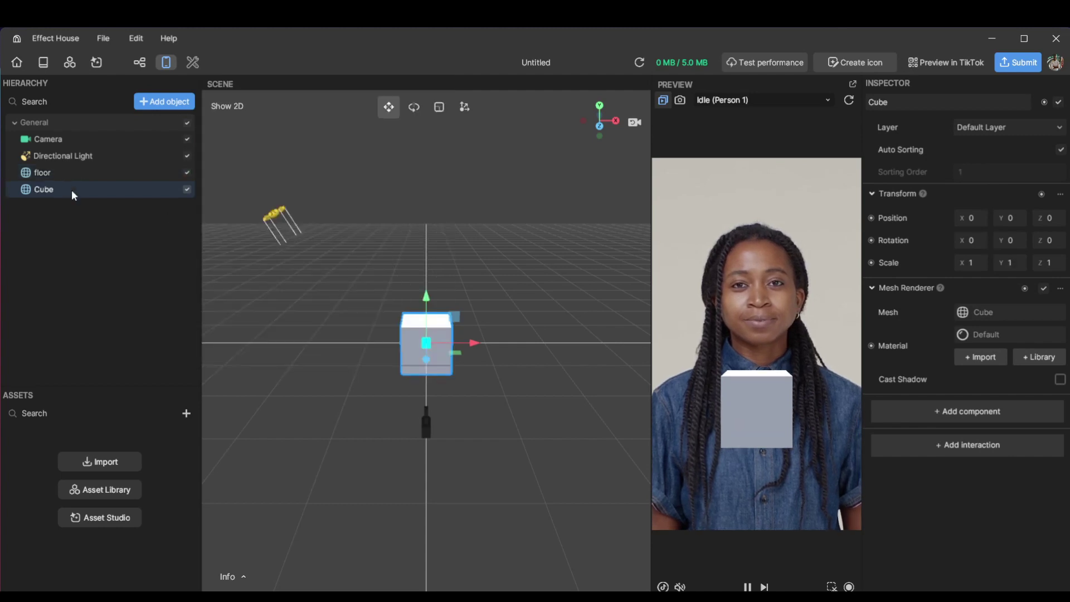
key(ctrl+d)
Step: Rename the new cube side1 and its duplicate side2
right_click(71, 190)
click(97, 220)
text(side1)
key(Return)
click(74, 210)
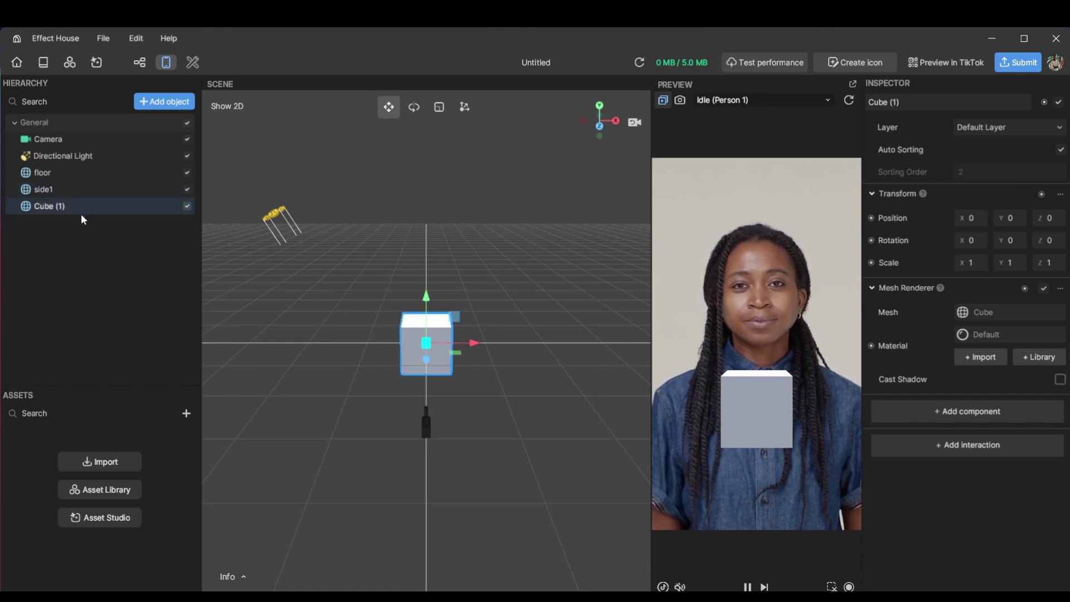
right_click(81, 207)
click(104, 242)
text(side)
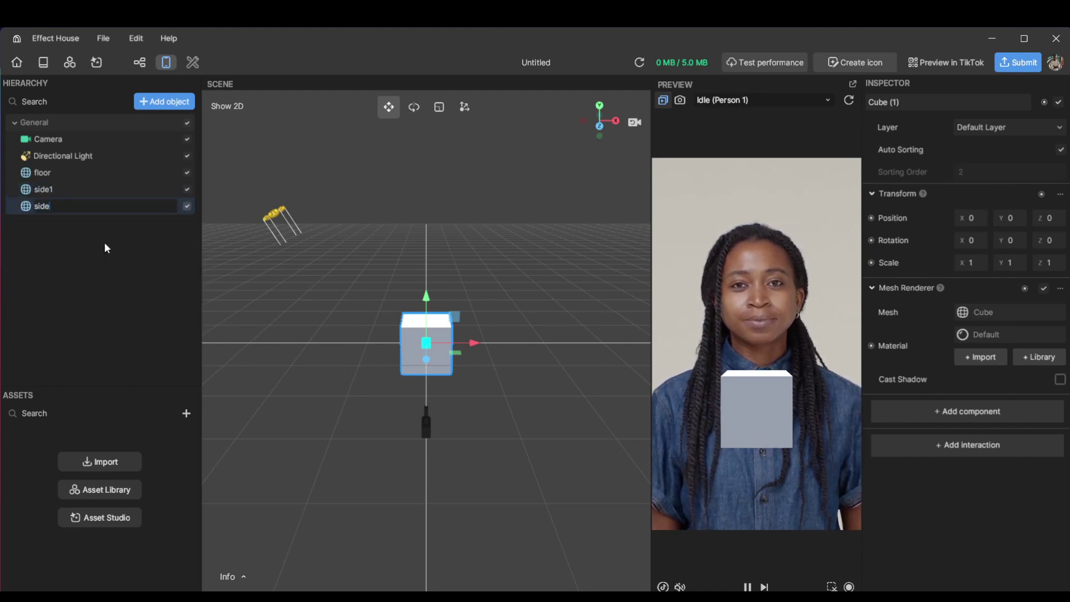
text(2)
key(Return)
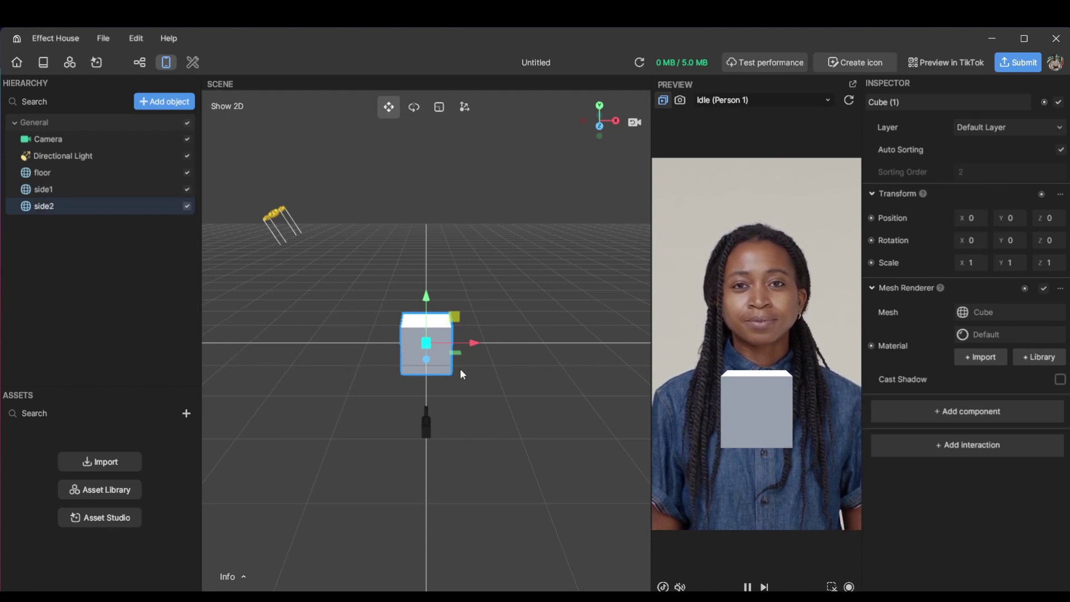
Step: Place the side blocks on either side of the floor: side1 at about X 7.9, Y 2.9 and side2 at about X -5.9, Y 2.6
drag(471, 344, 522, 336)
click(126, 195)
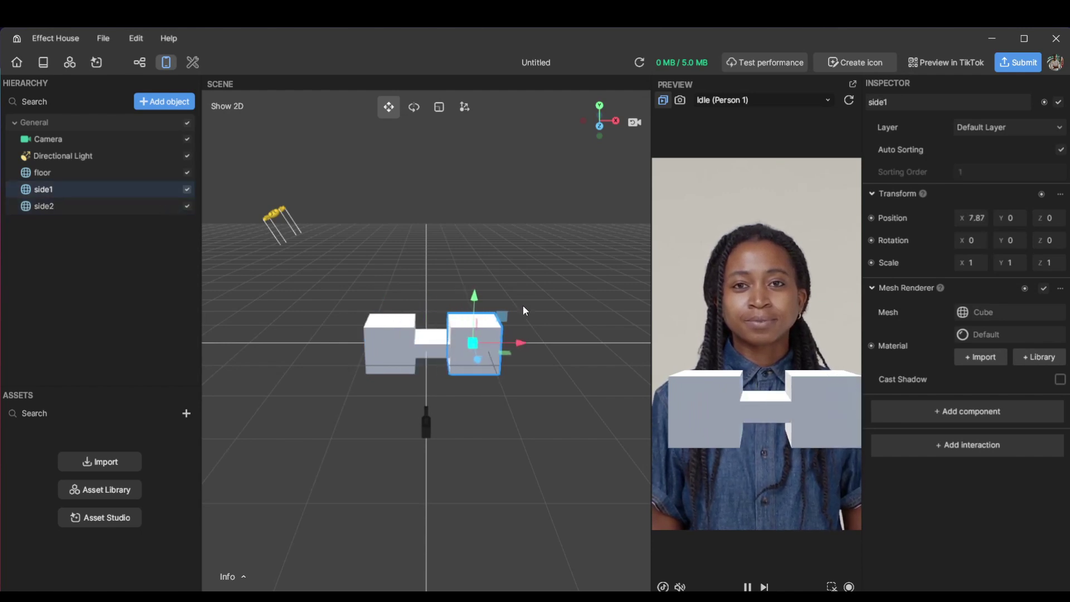
drag(477, 305, 478, 282)
click(392, 336)
drag(393, 305, 394, 285)
Step: Try Y positions of 2.6 and 3 for the side2 block
click(1012, 218)
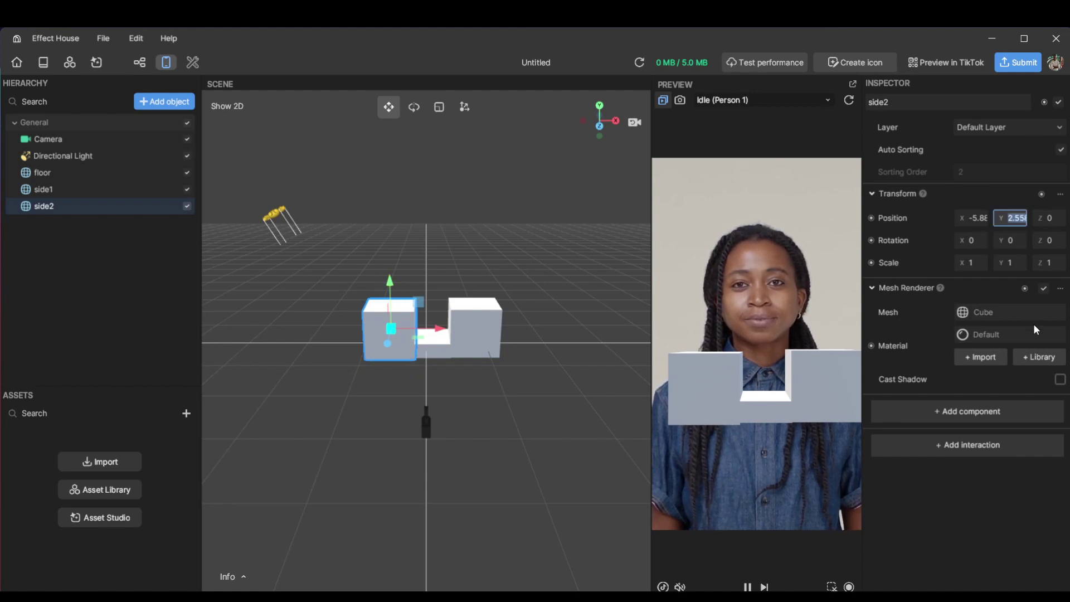
key(Return)
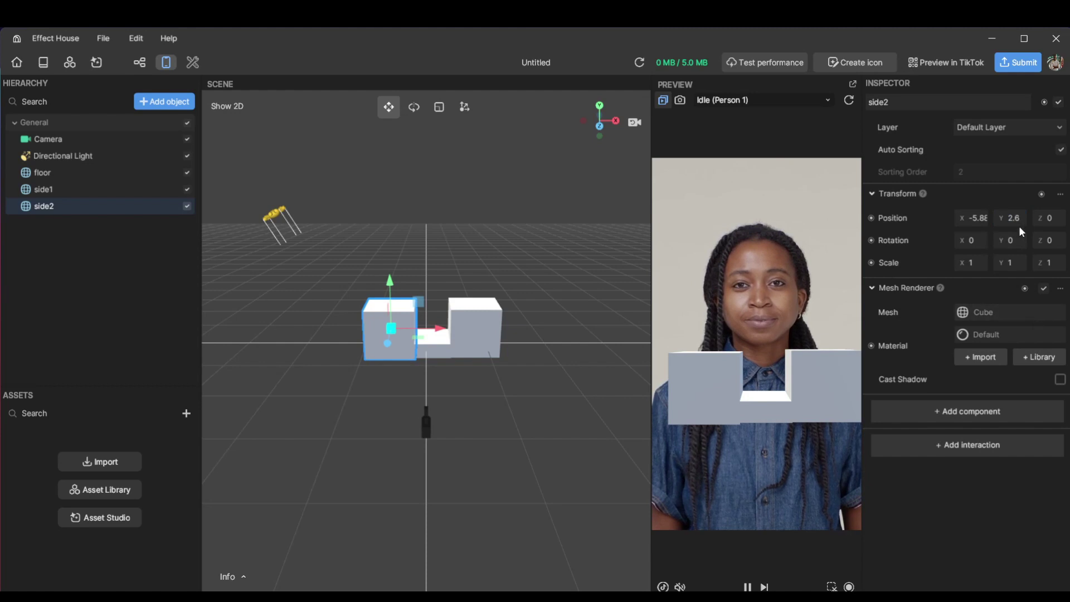
double_click(1015, 220)
text(3)
key(Return)
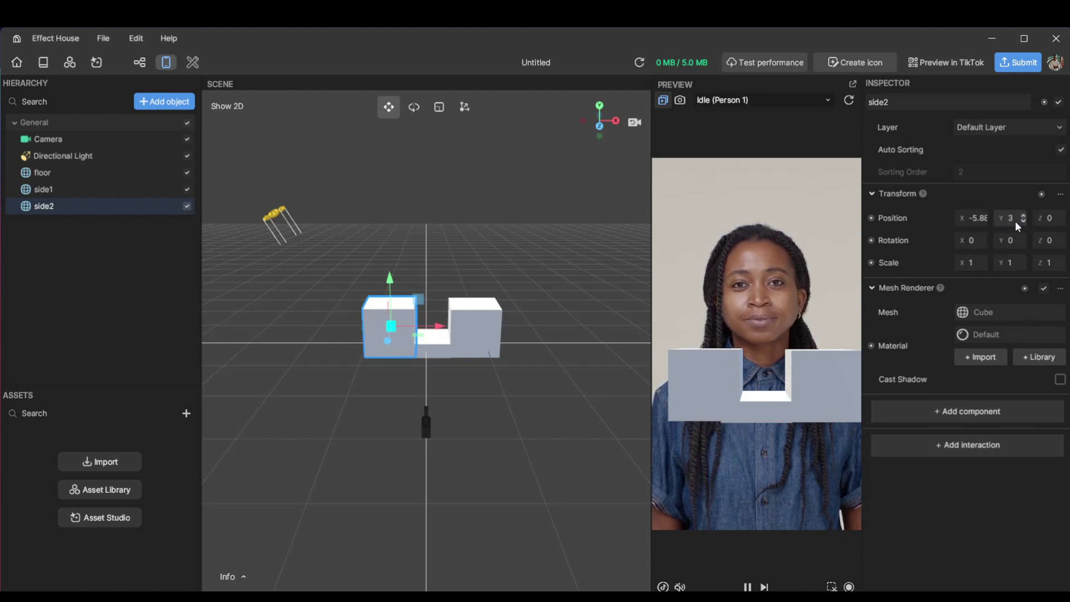
Step: Set the Y position of both side2 and side1 to 2.8 so the blocks align in height
double_click(1008, 219)
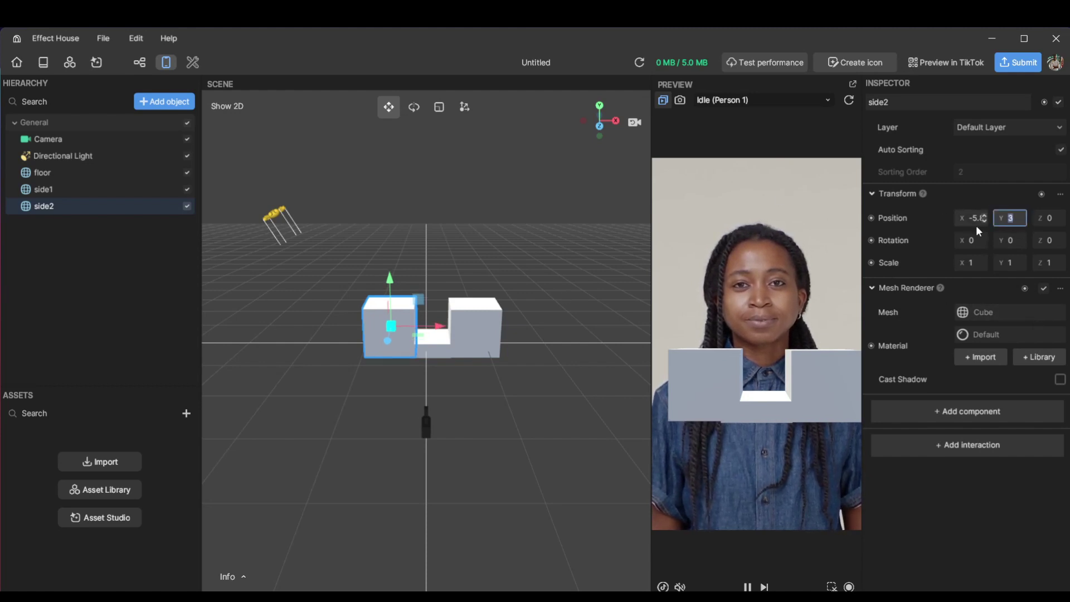
text(2.8)
key(Return)
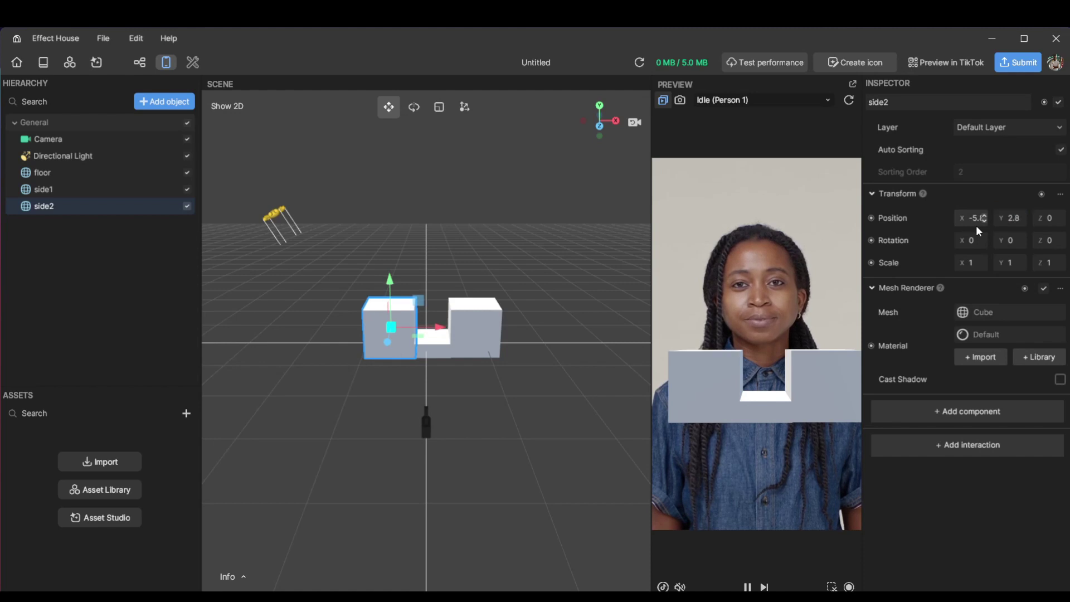
click(64, 192)
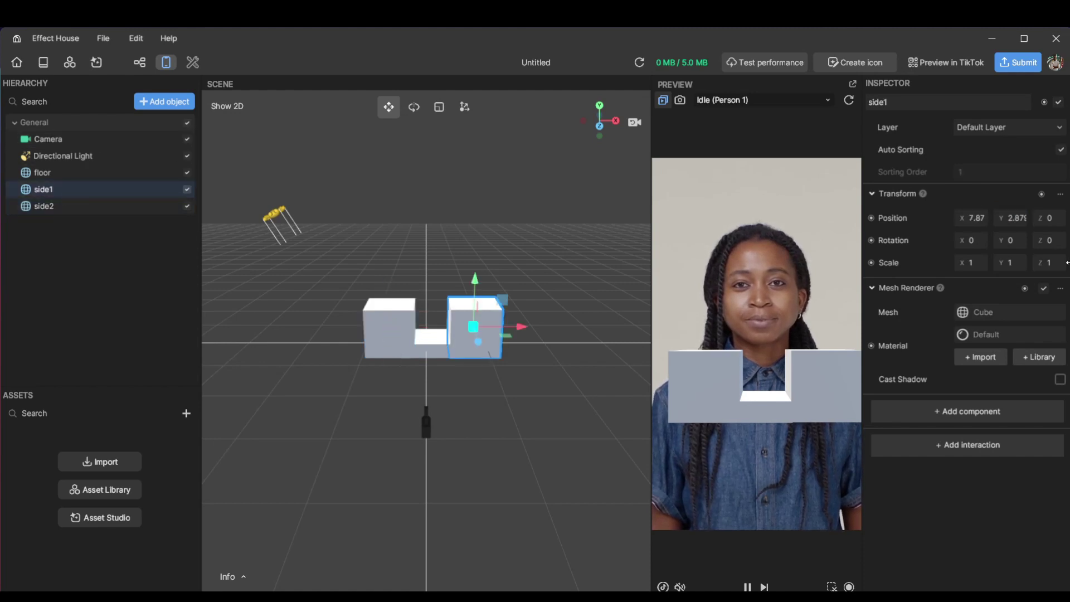
double_click(1015, 217)
text(2.8)
key(Return)
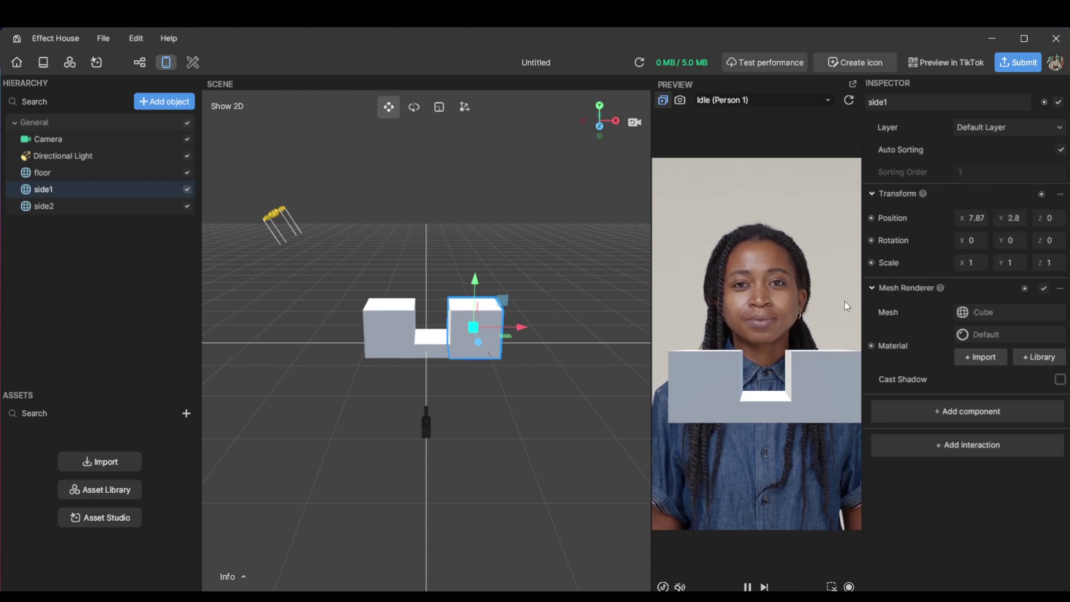
click(304, 404)
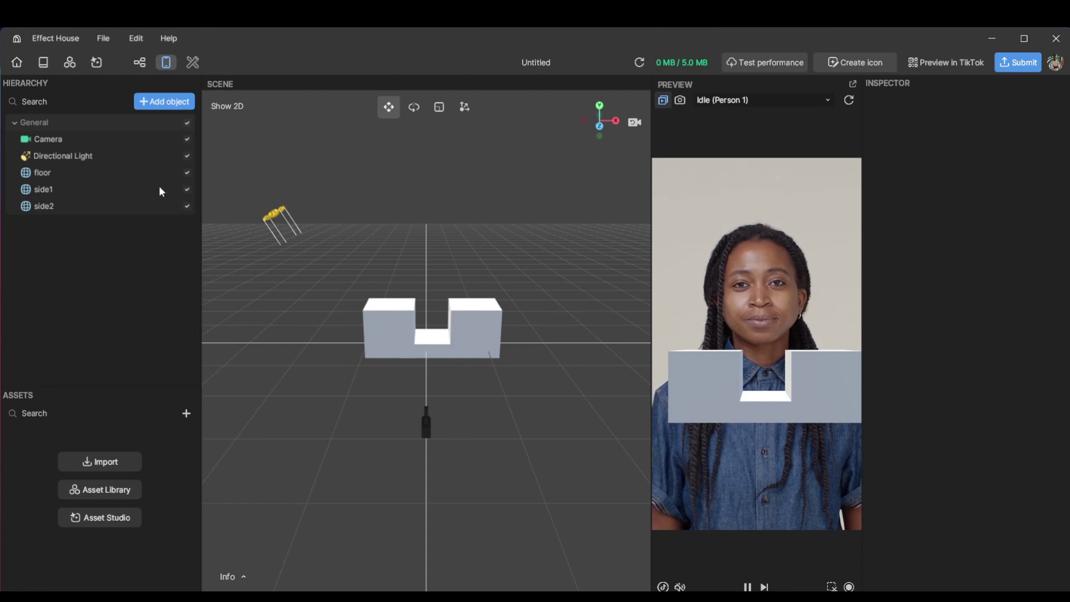
Step: Add a 3D sphere and raise it above the gap between the blocks to a Y position of about 24
click(164, 102)
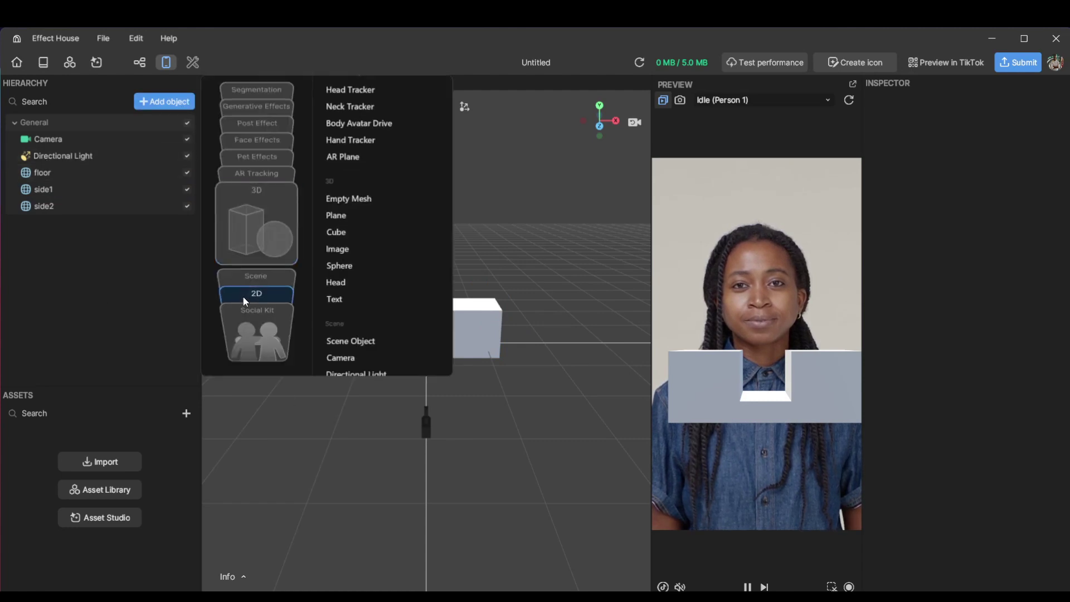
click(251, 190)
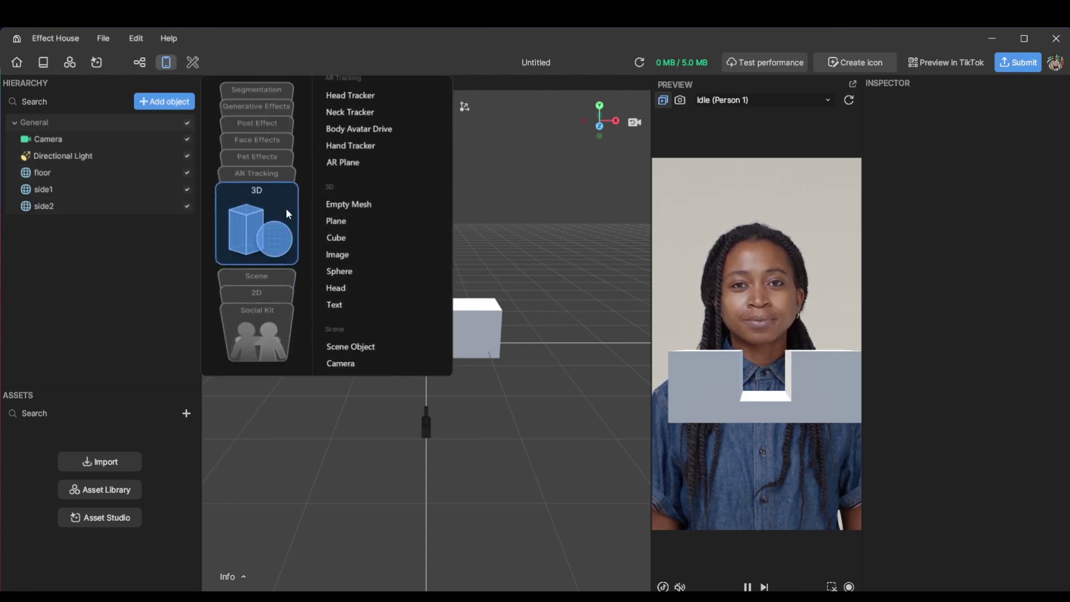
click(366, 271)
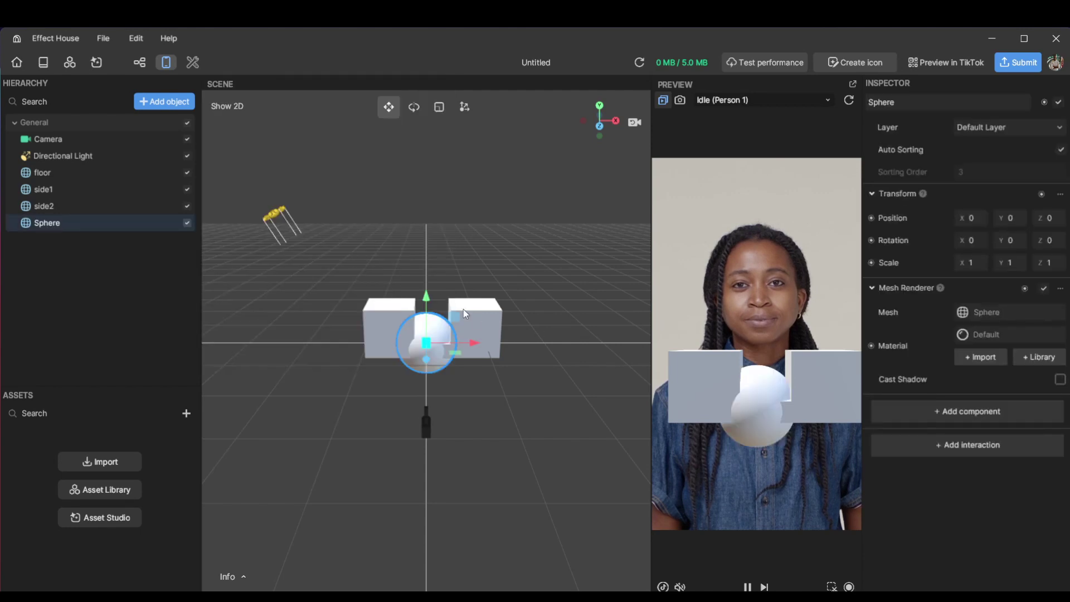
drag(454, 307, 454, 214)
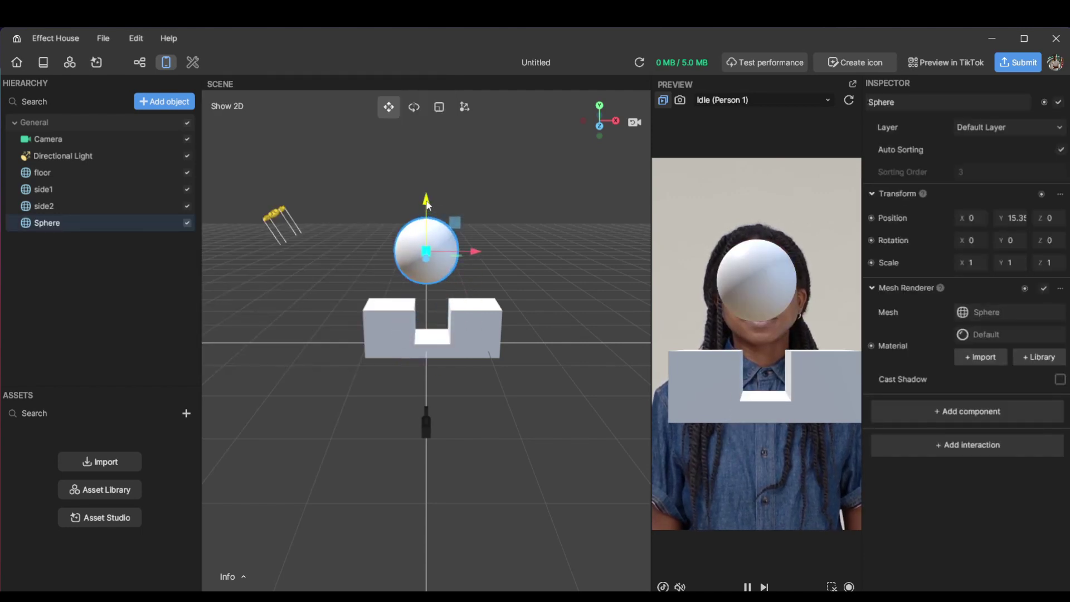
drag(426, 202, 429, 140)
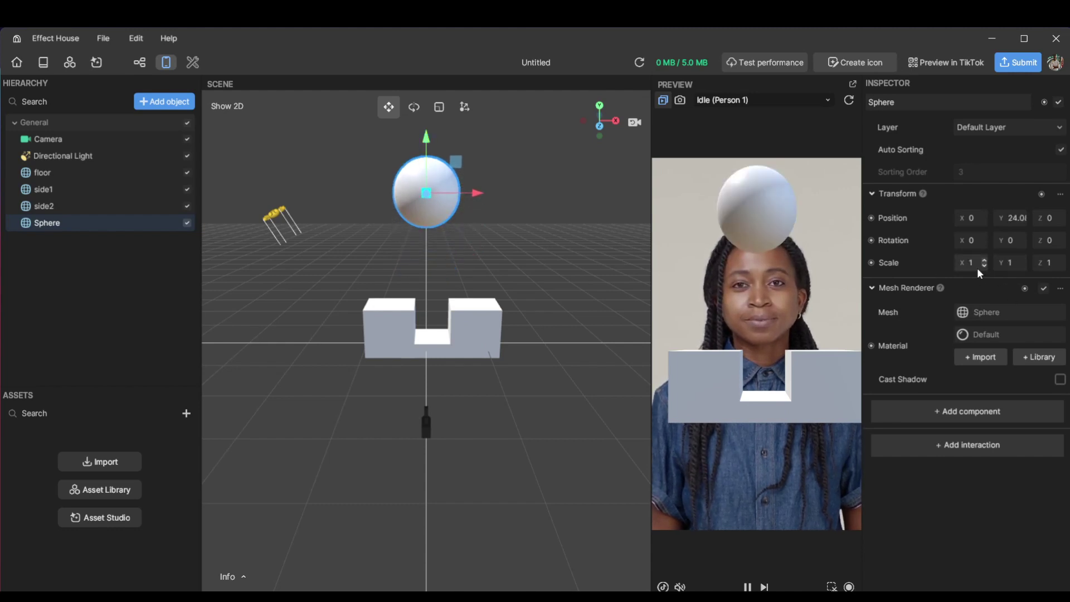
Step: Scale the sphere to 0.5 on the X, Y and Z axes
text(0.)
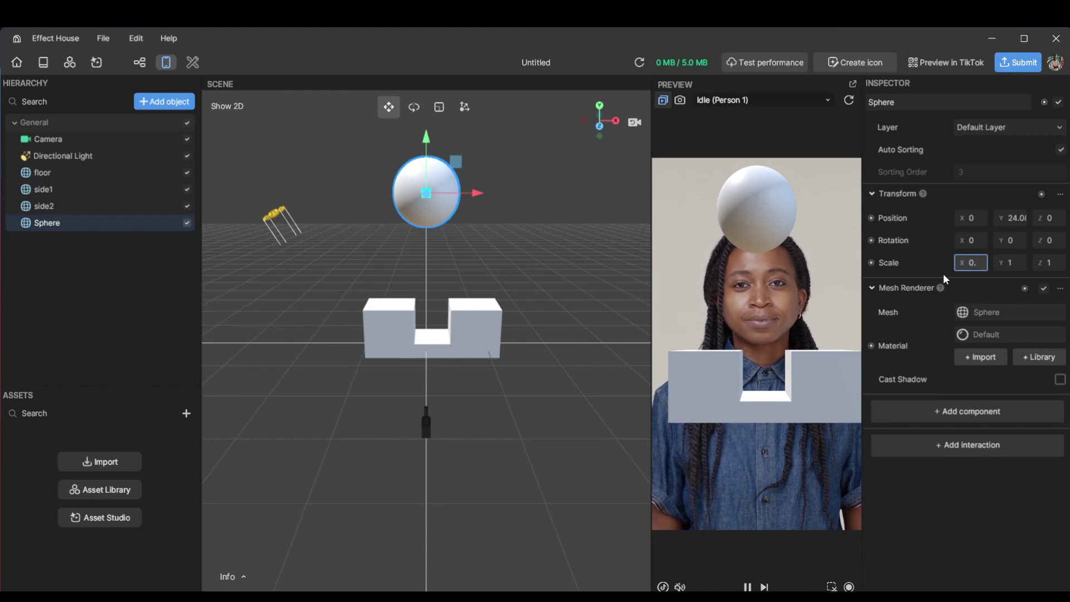
text(5)
key(Return)
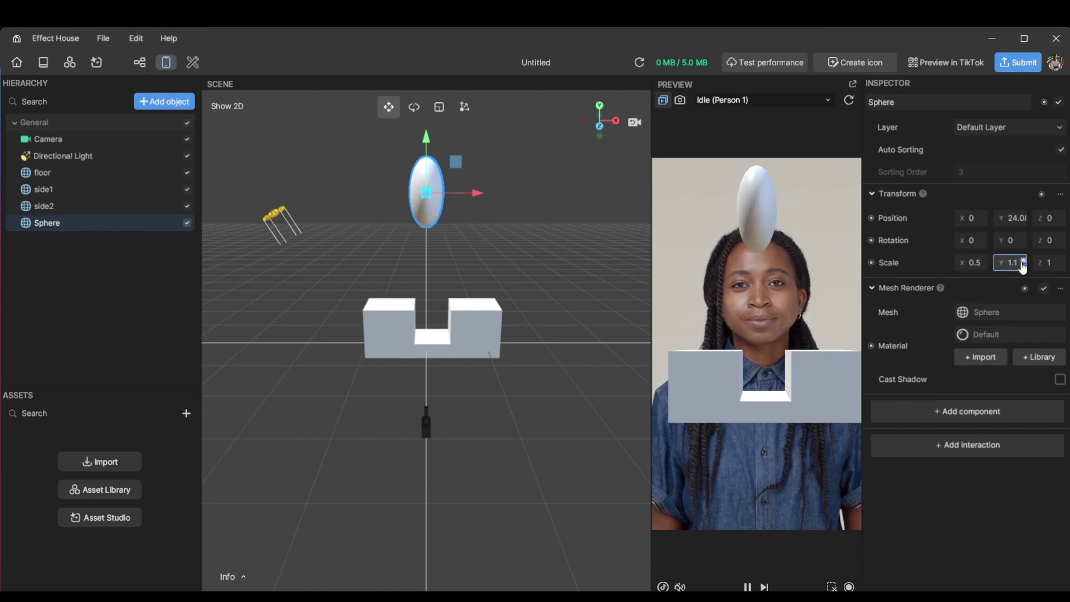
click(1021, 260)
double_click(1010, 265)
text(0.5)
click(1051, 267)
text(0.5)
key(Return)
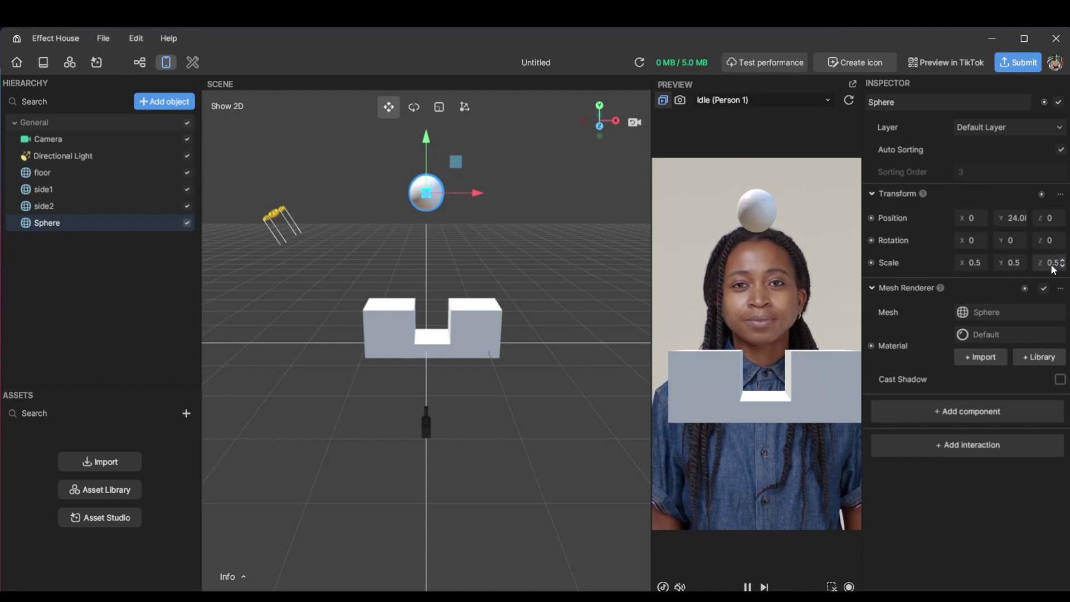
Step: Scale the sphere to 0.3 on the X, Y and Z axes
double_click(973, 262)
text(0.3)
key(Return)
click(1010, 263)
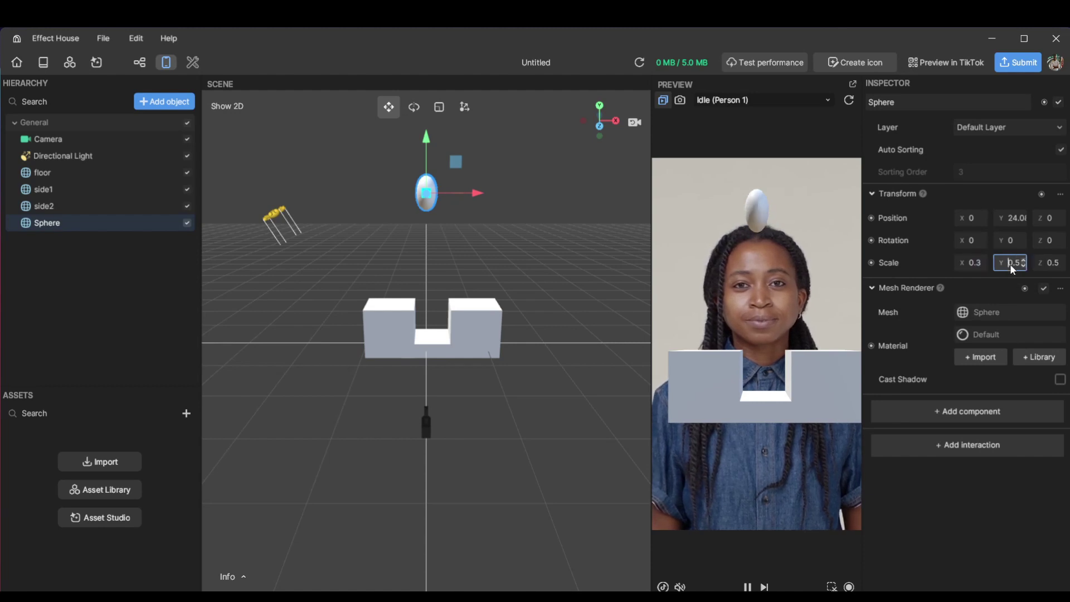
text(0.3)
key(Tab)
text(0.3)
click(1026, 292)
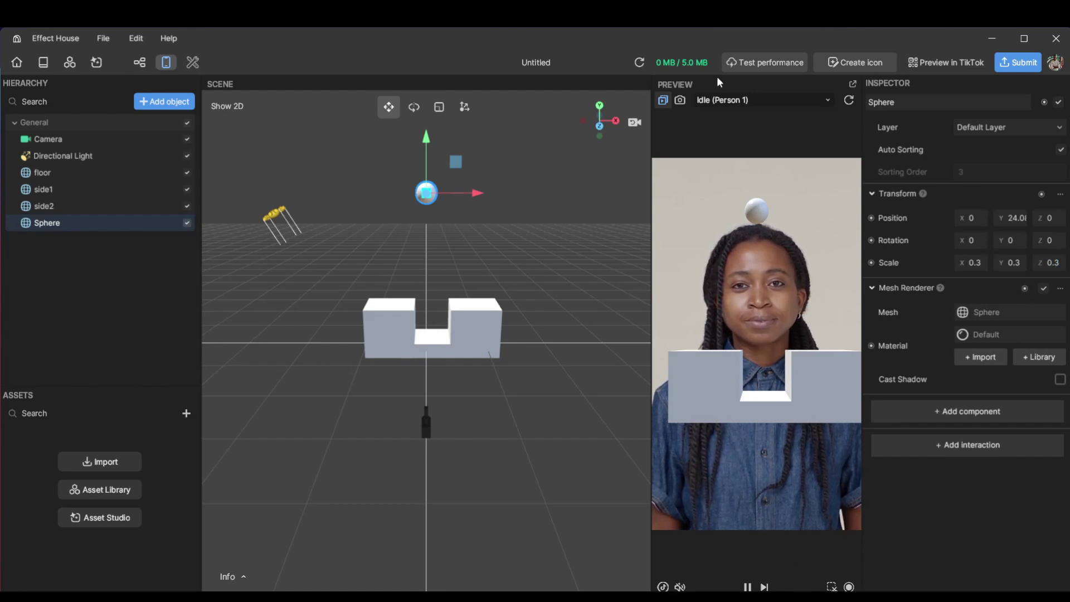
click(503, 273)
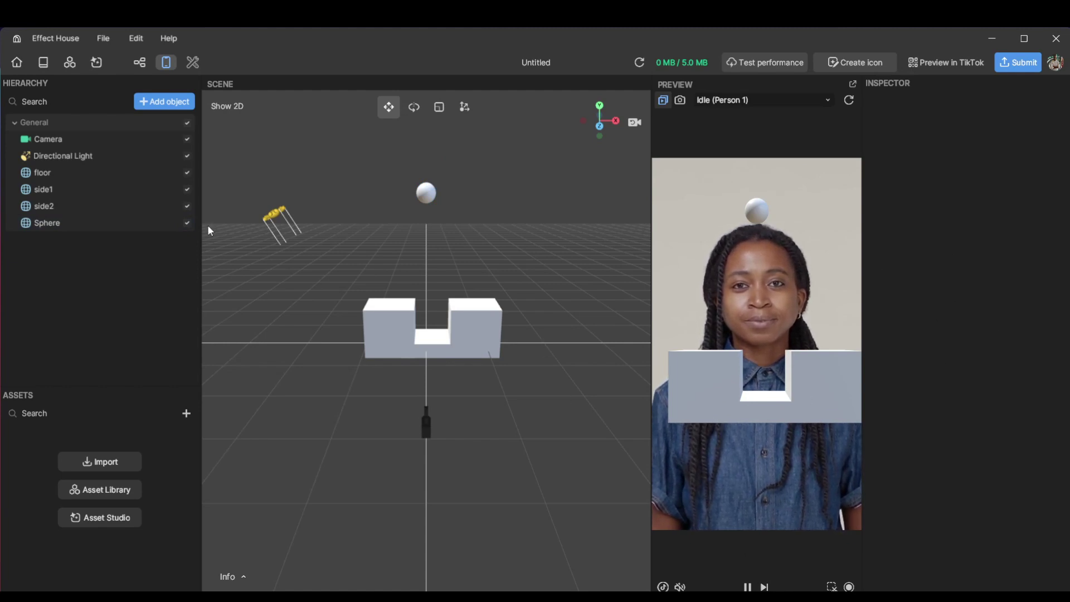
Step: Add a 3D Physics Rigid Body component to the floor object
click(92, 169)
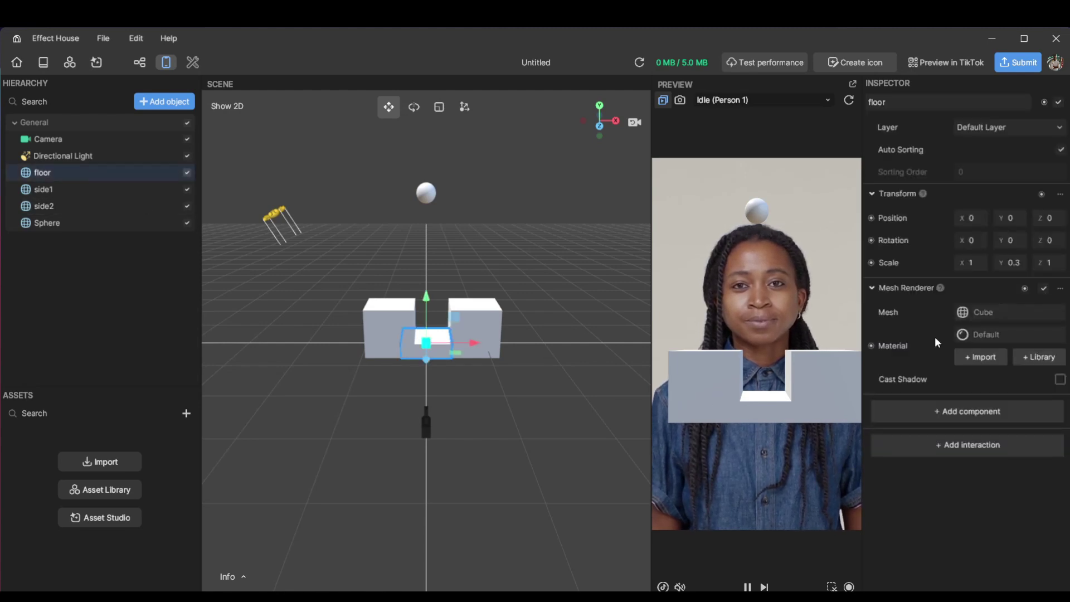
click(1009, 407)
mouse_move(858, 379)
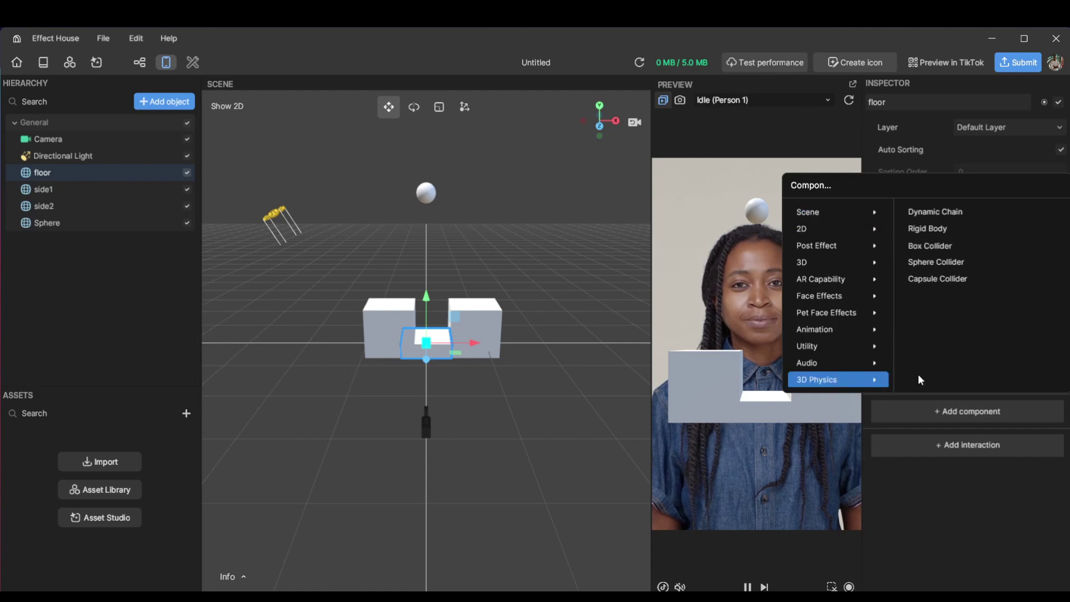
click(949, 230)
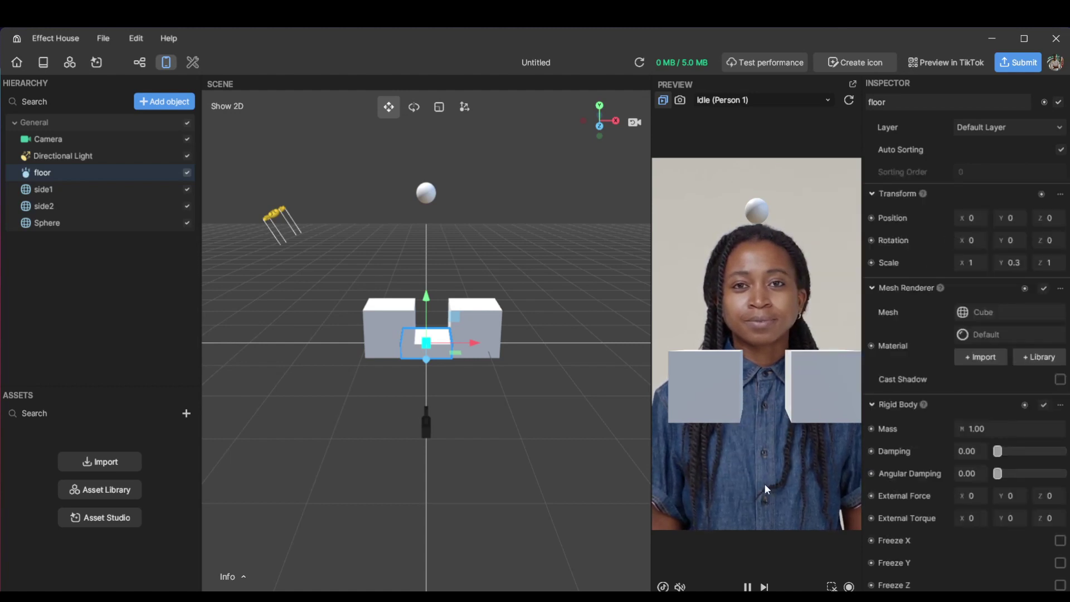
Step: Pause the preview and add a 3D Physics Rigid Body component to the side1 block
click(872, 404)
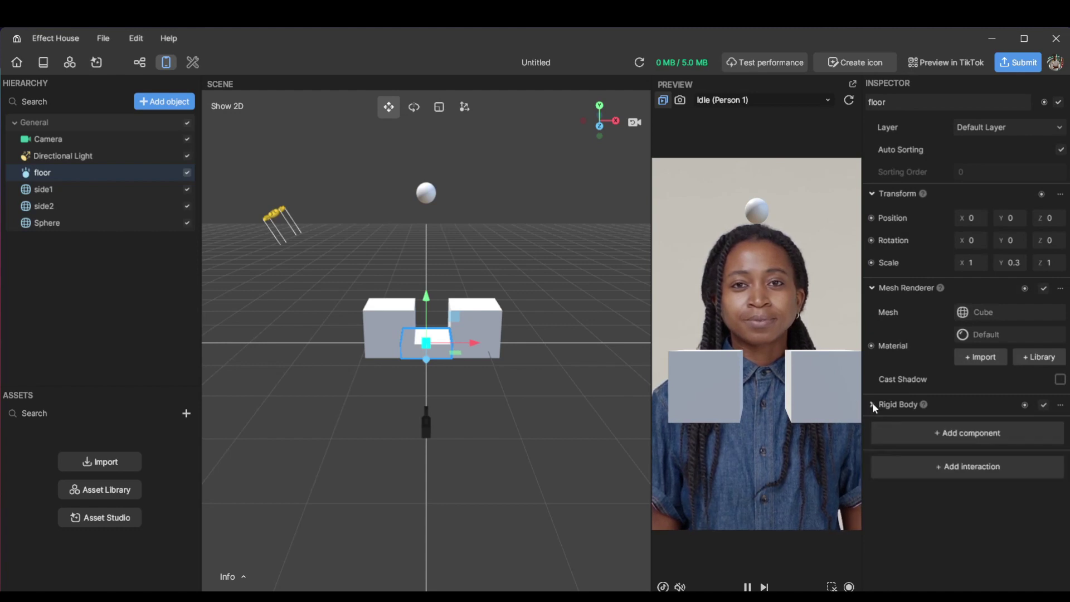
click(747, 587)
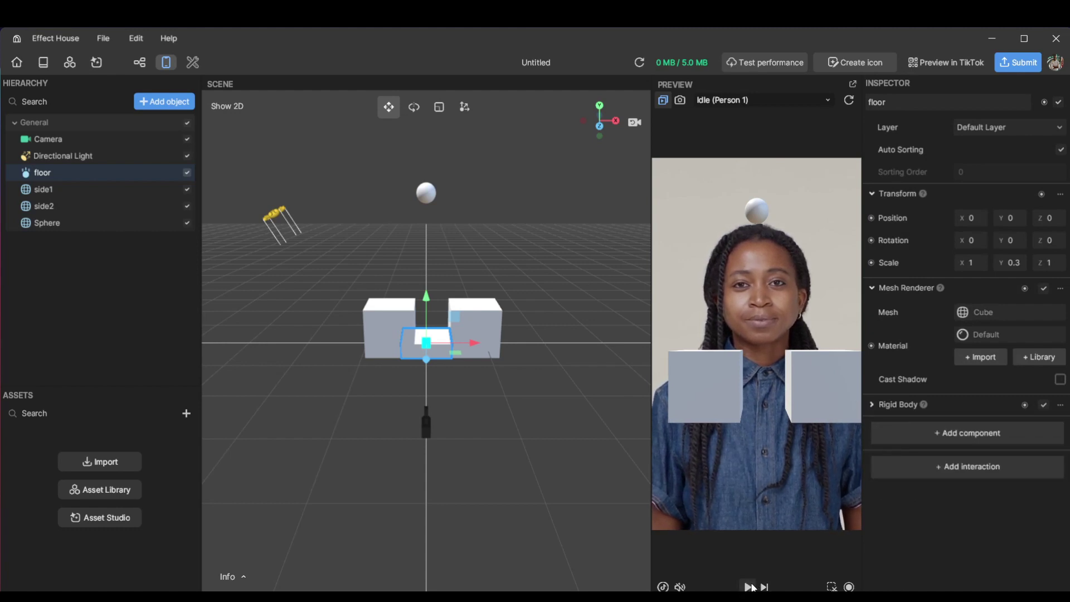
click(50, 188)
click(985, 413)
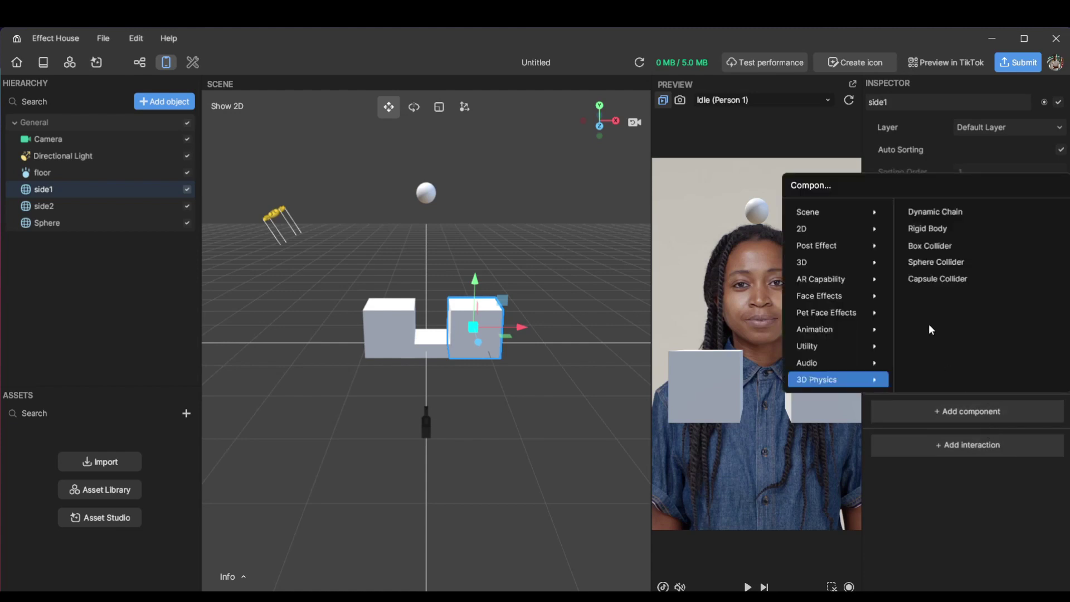
click(951, 230)
Step: Add a 3D Physics Rigid Body component to the side2 block
click(42, 206)
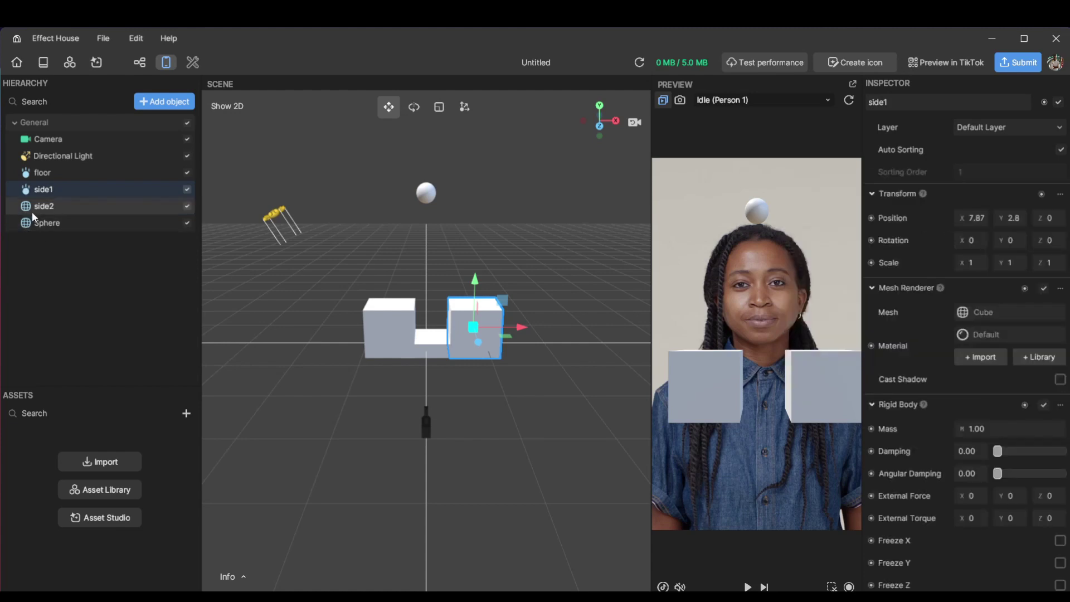
click(935, 413)
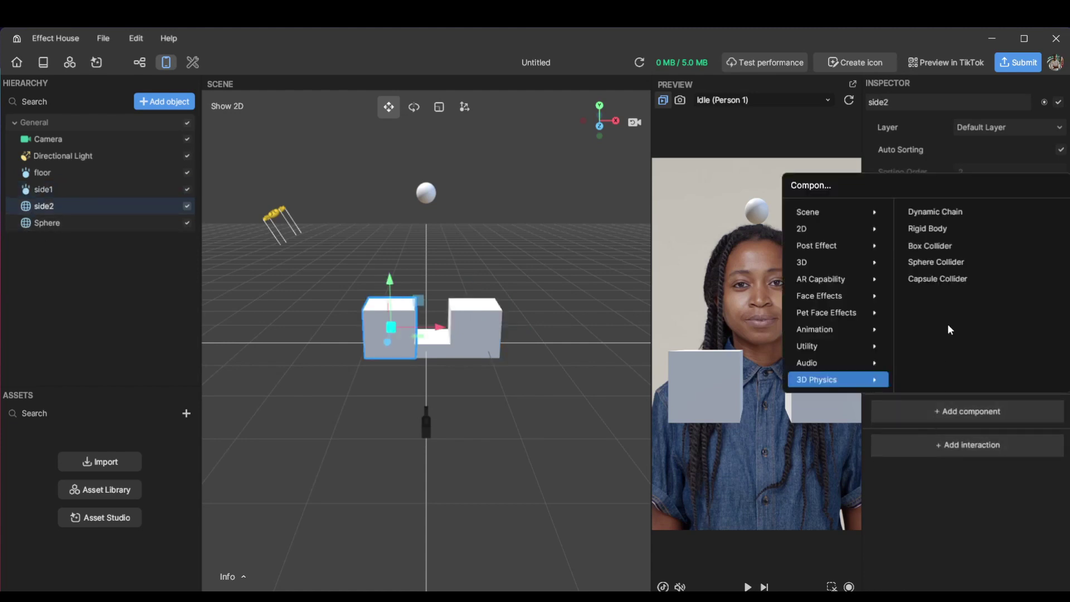
click(948, 233)
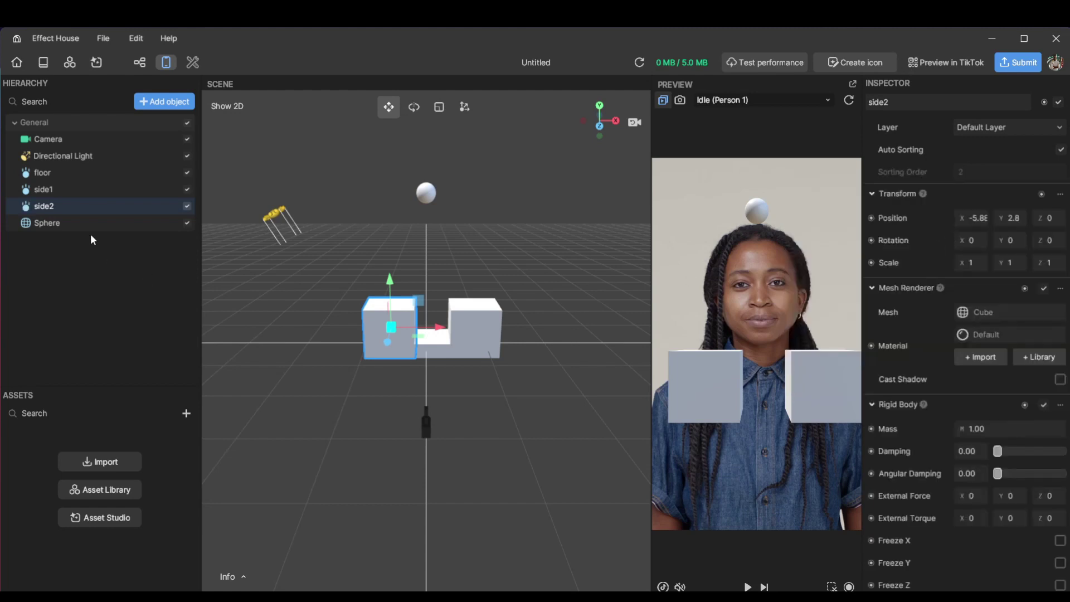
Step: Add a 3D Physics Rigid Body component to the sphere and play the preview to test the physics
click(52, 222)
click(945, 419)
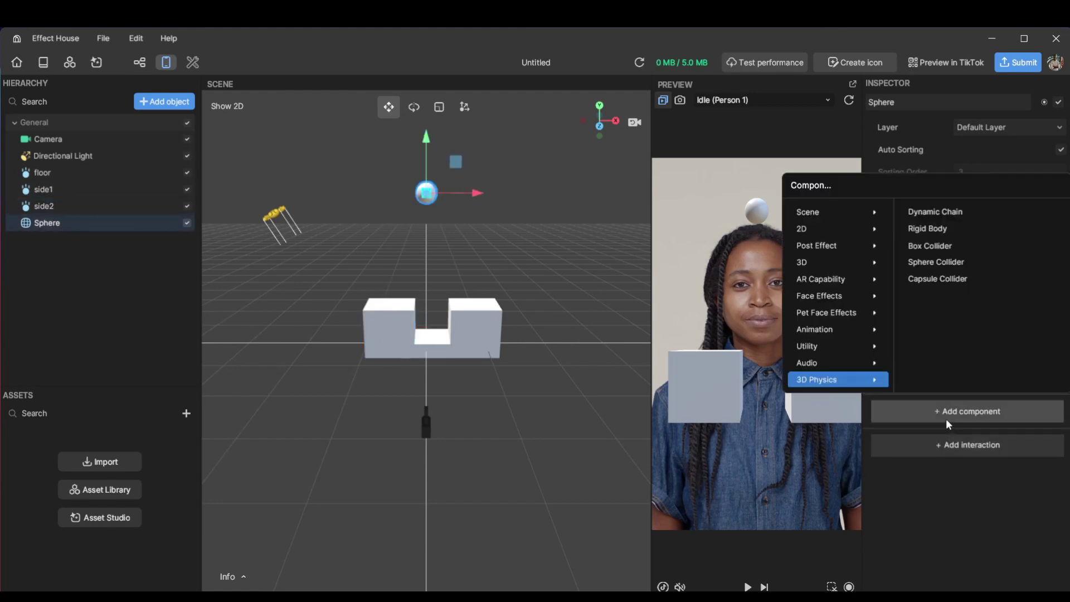
click(934, 230)
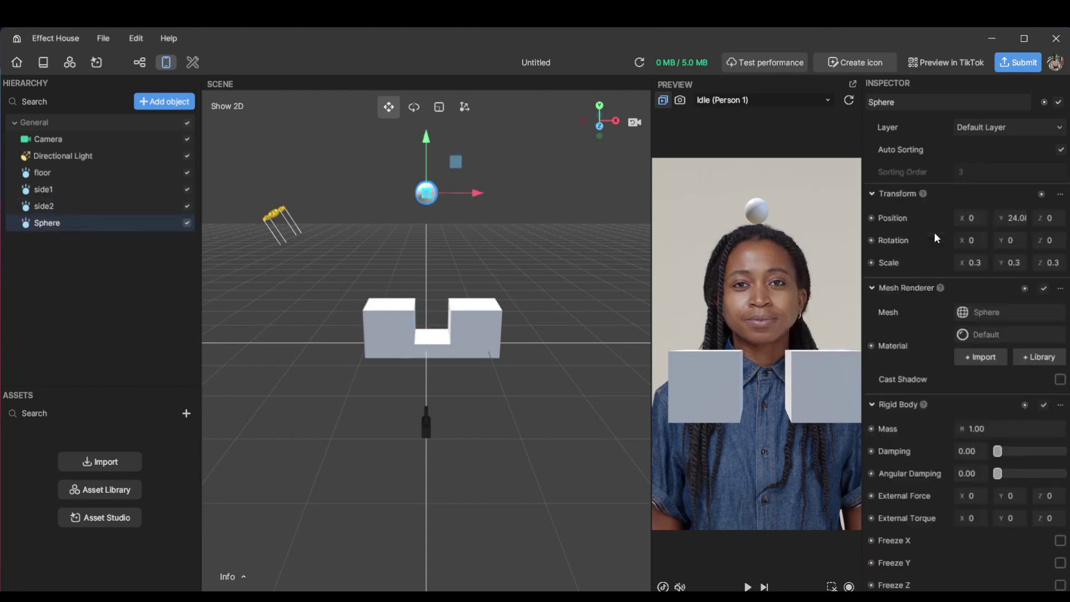
click(747, 587)
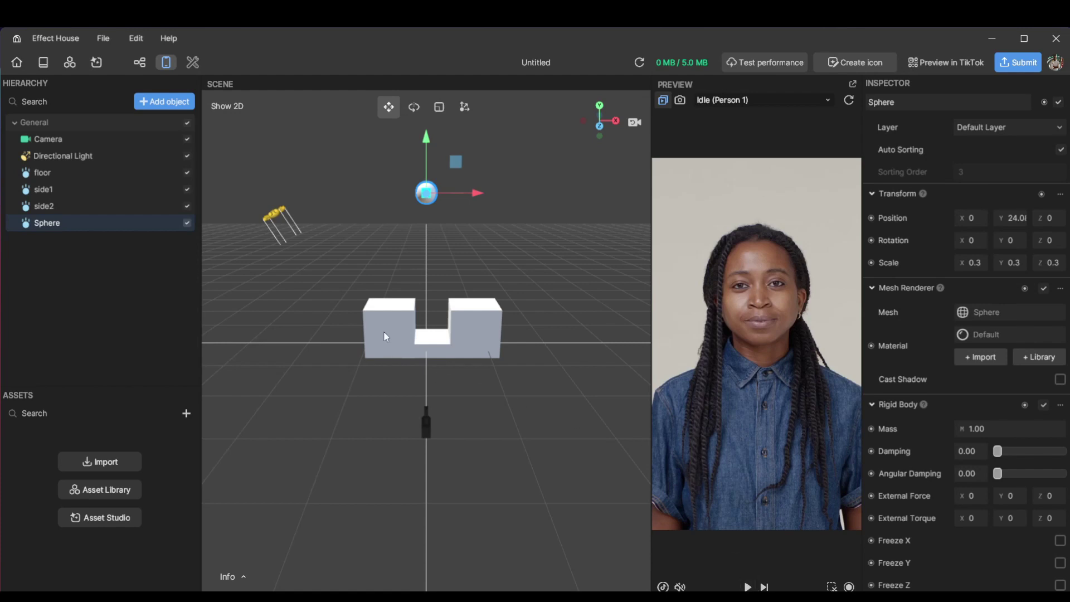
Step: Enable Is Static in the Rigid Body components of both side1 and side2
click(64, 189)
scroll(938, 411, down, 3)
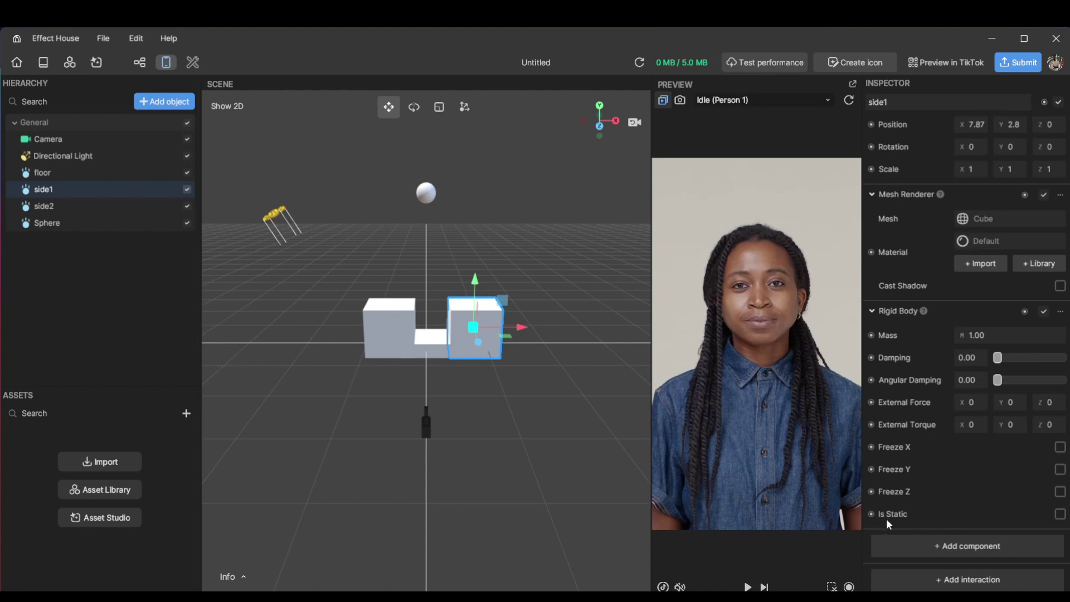
click(1061, 513)
click(67, 207)
scroll(914, 546, down, 2)
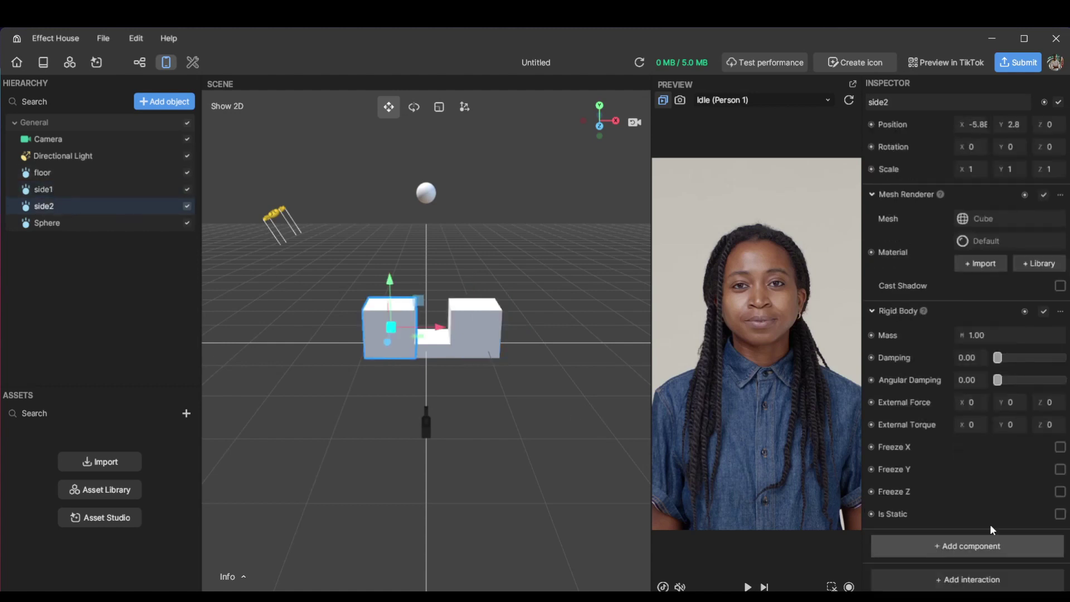
click(1059, 514)
Step: Enable Is Static in the floor's Rigid Body component, then restart the preview to test it and pause it again
click(45, 223)
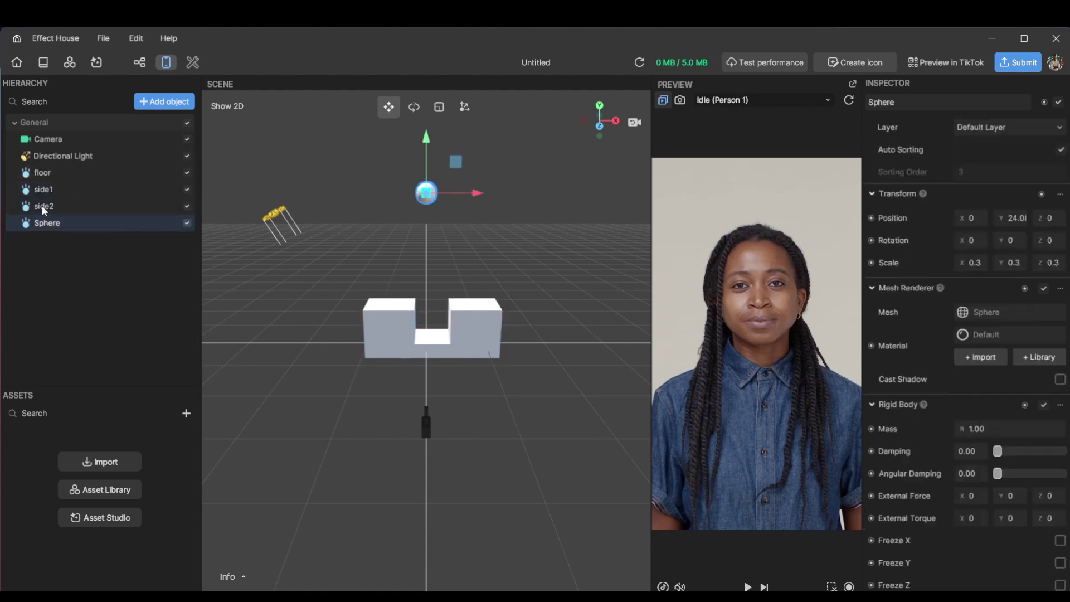
click(41, 173)
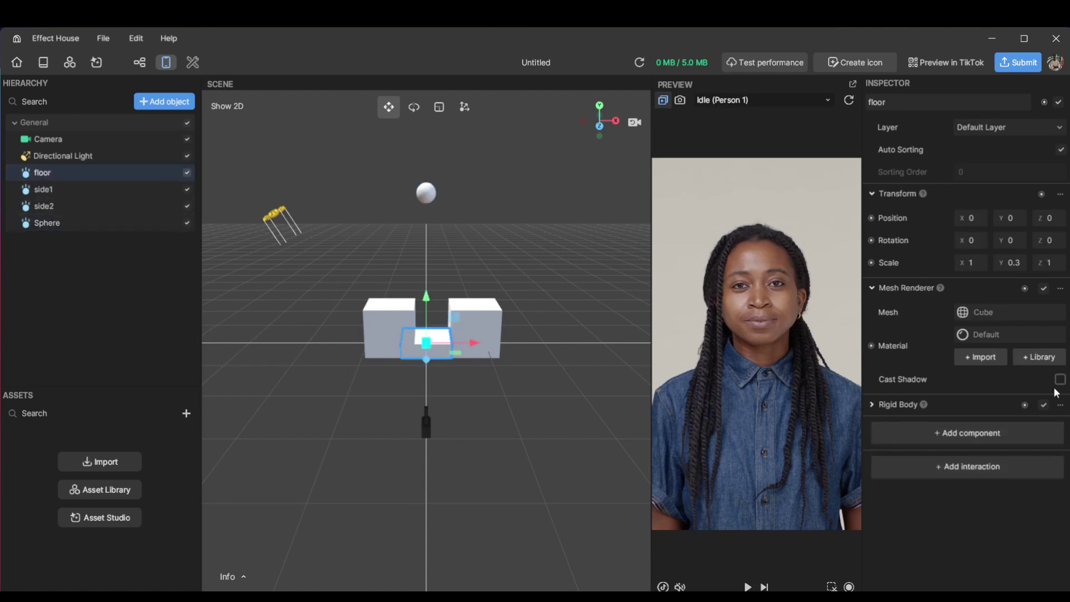
click(878, 406)
scroll(1019, 522, down, 2)
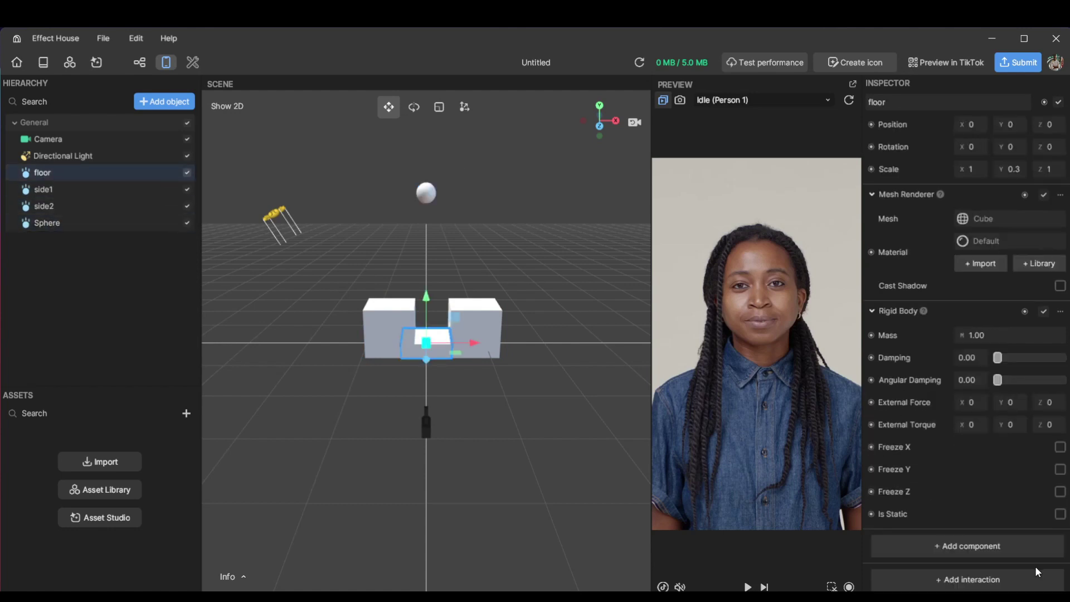
click(747, 587)
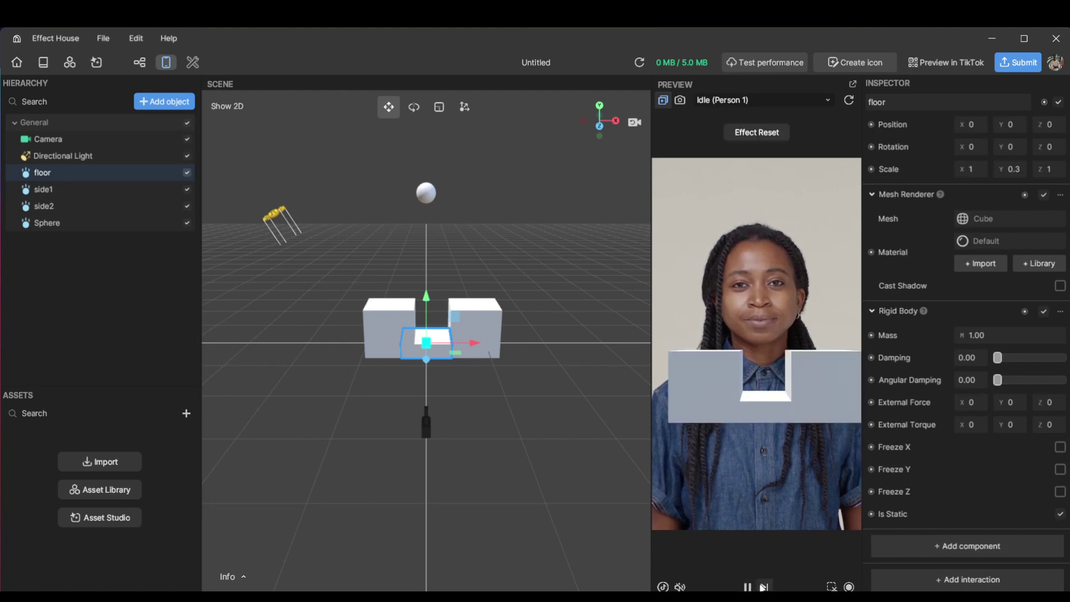
click(747, 587)
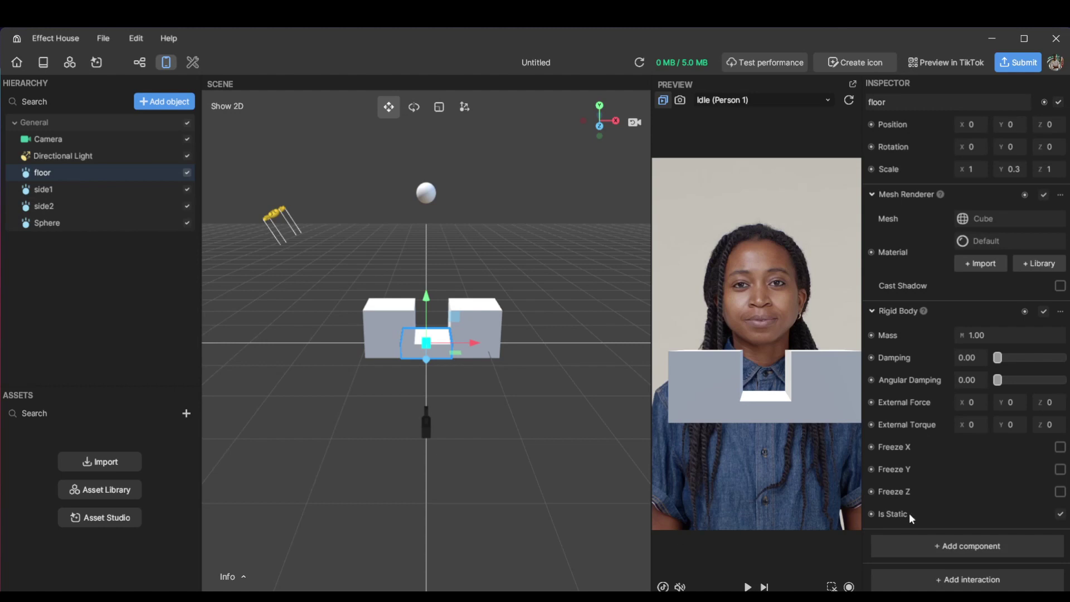
Step: Add a 3D Physics Box Collider component to the floor and inspect the collider in the scene
click(947, 548)
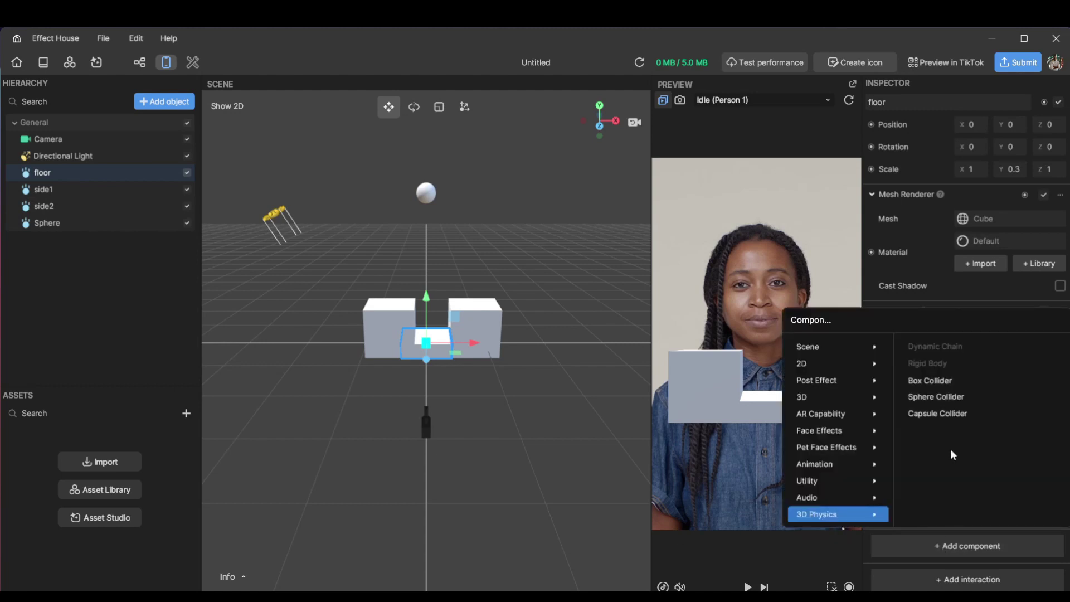
click(941, 381)
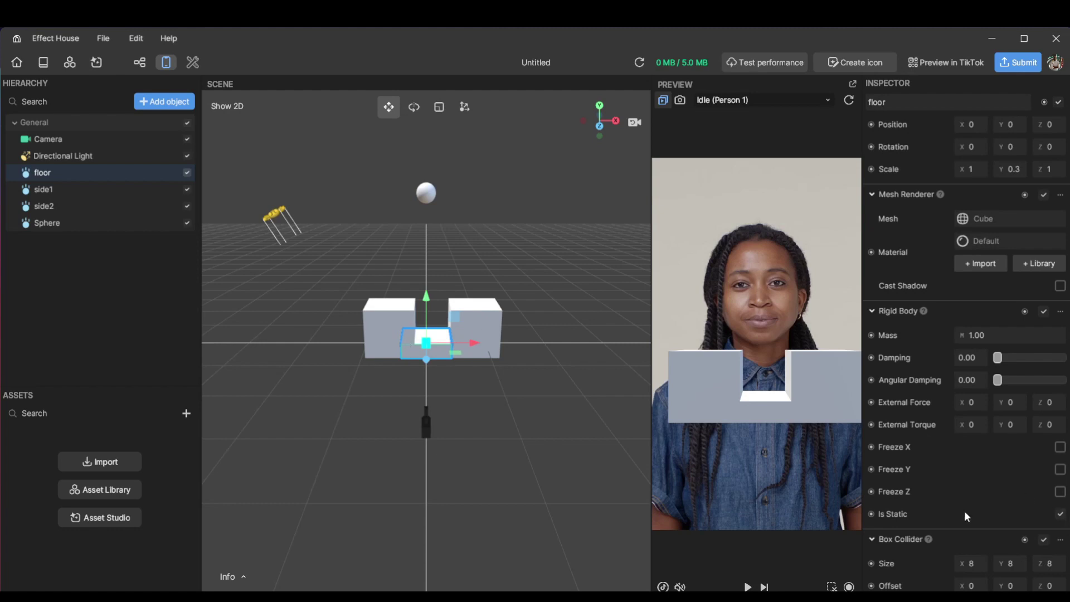
scroll(1024, 546, down, 3)
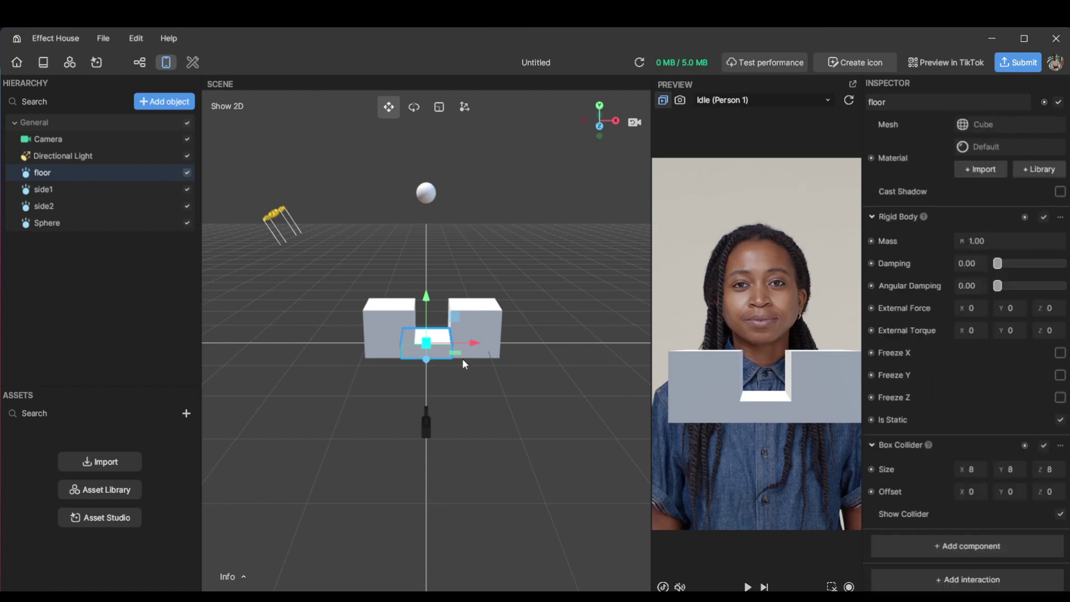
scroll(420, 357, up, 3)
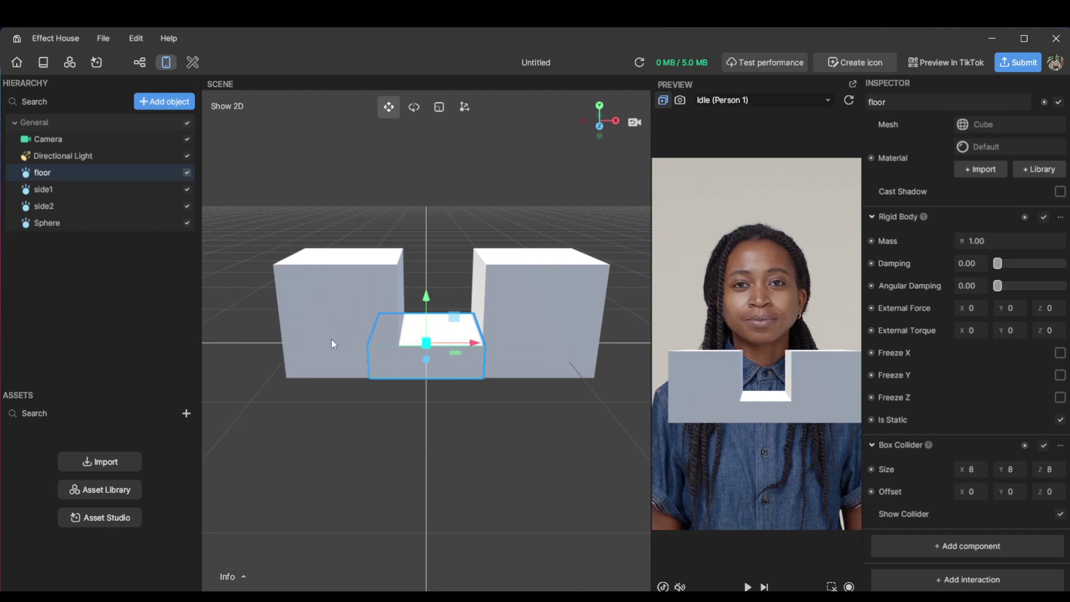
scroll(504, 415, down, 4)
scroll(504, 415, up, 2)
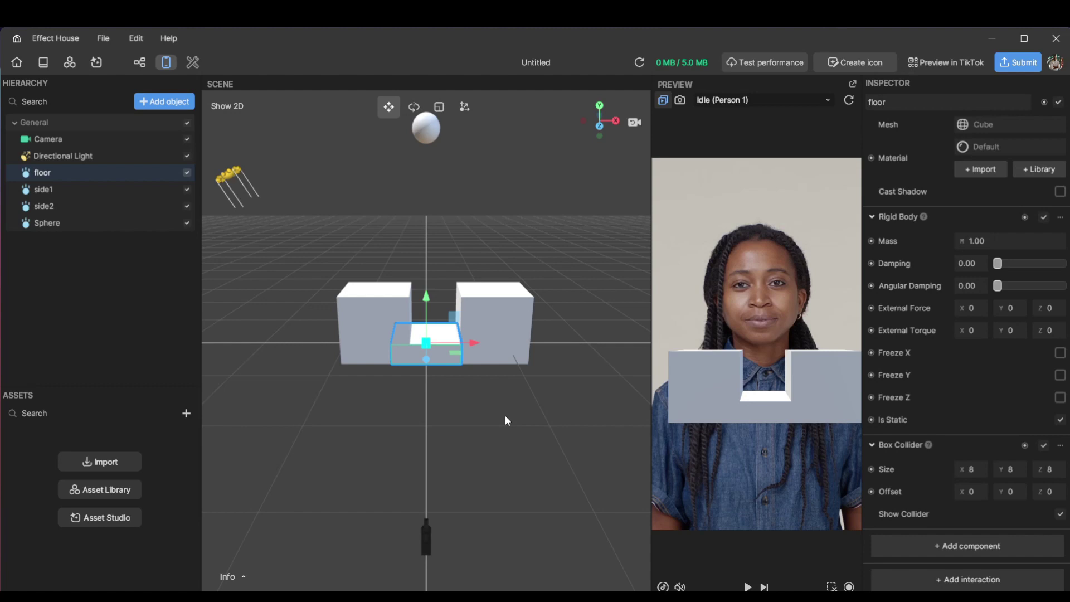
Step: Add a 3D Physics Box Collider component to the side1 block
click(95, 191)
scroll(972, 517, down, 3)
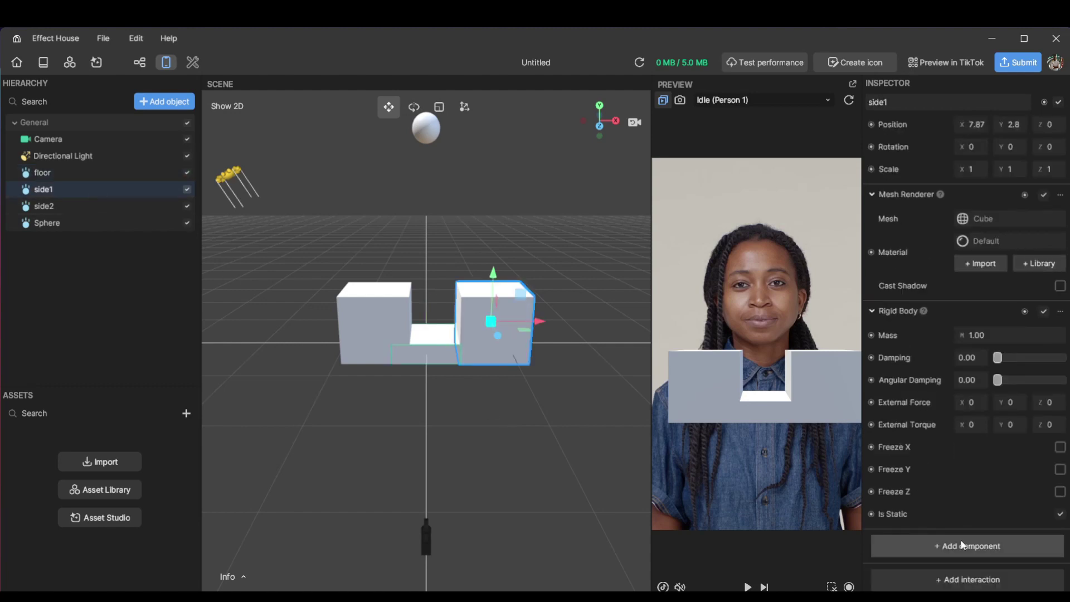
click(961, 539)
click(945, 381)
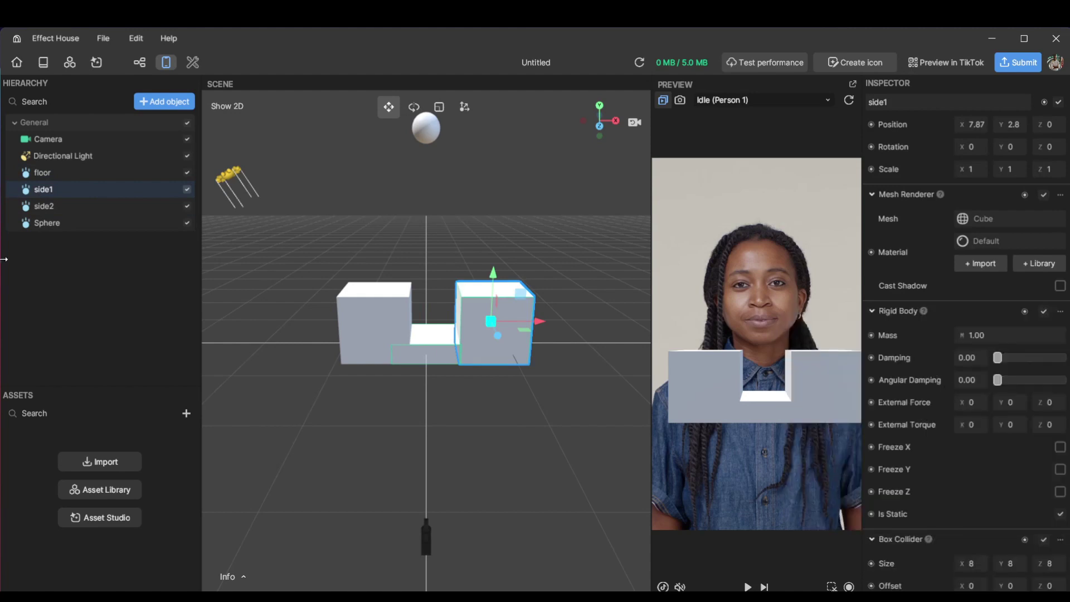
Step: Add a 3D Physics Box Collider component to the side2 block
click(86, 211)
scroll(1003, 547, down, 3)
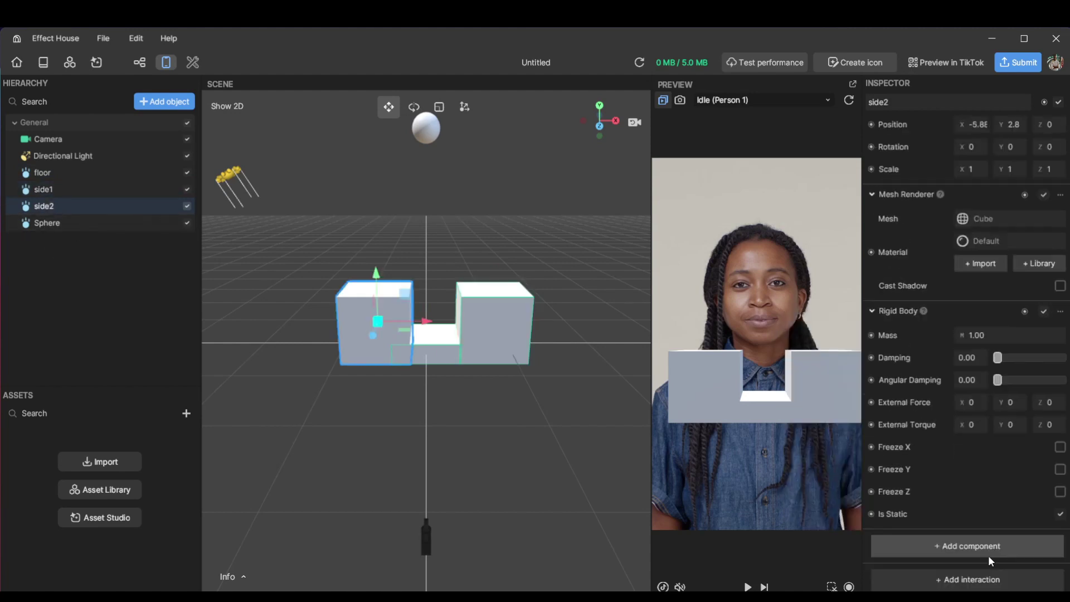
click(969, 544)
click(955, 380)
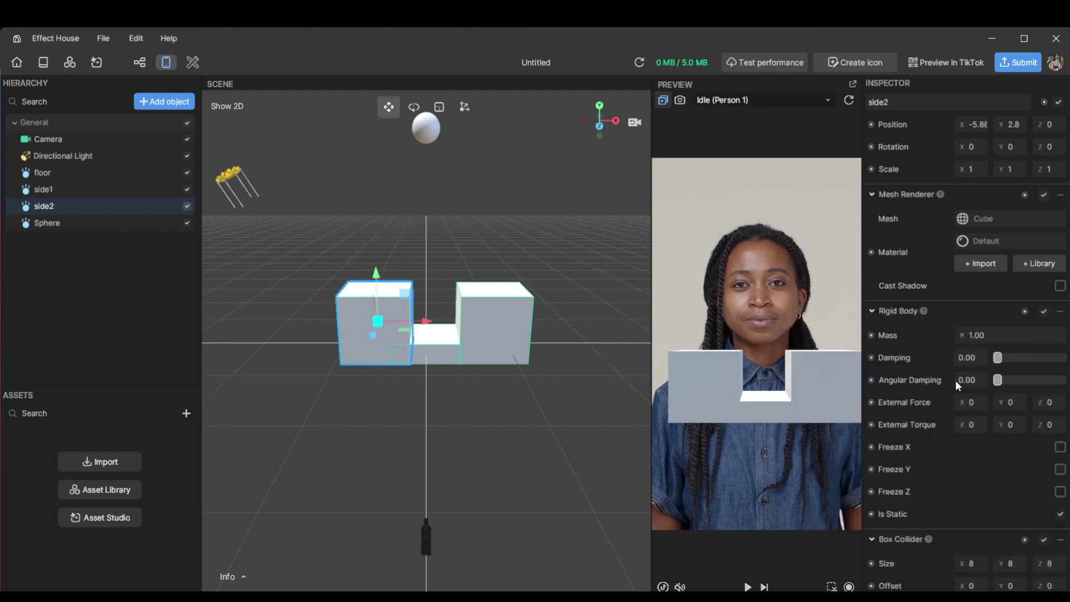
Step: Add a 3D Physics Sphere Collider component to the sphere and play the preview to test the collision
click(45, 223)
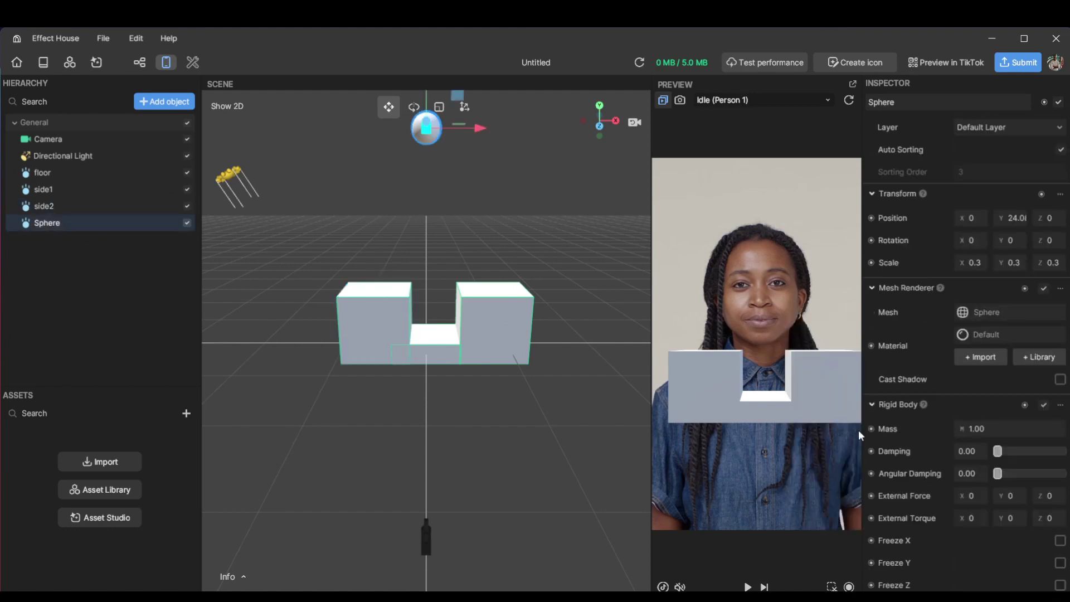
scroll(984, 533, down, 3)
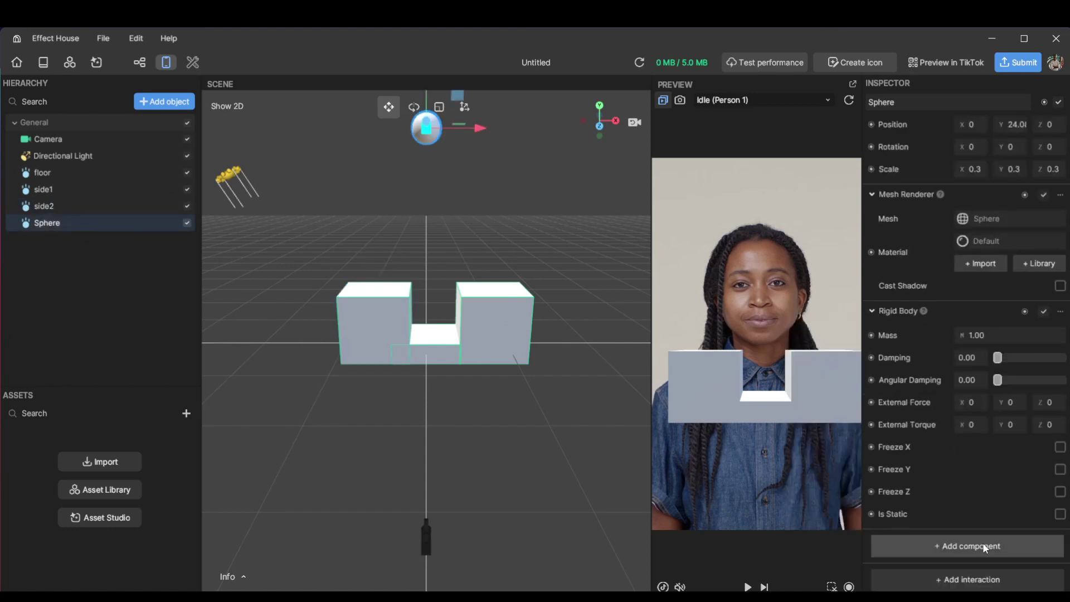
click(984, 548)
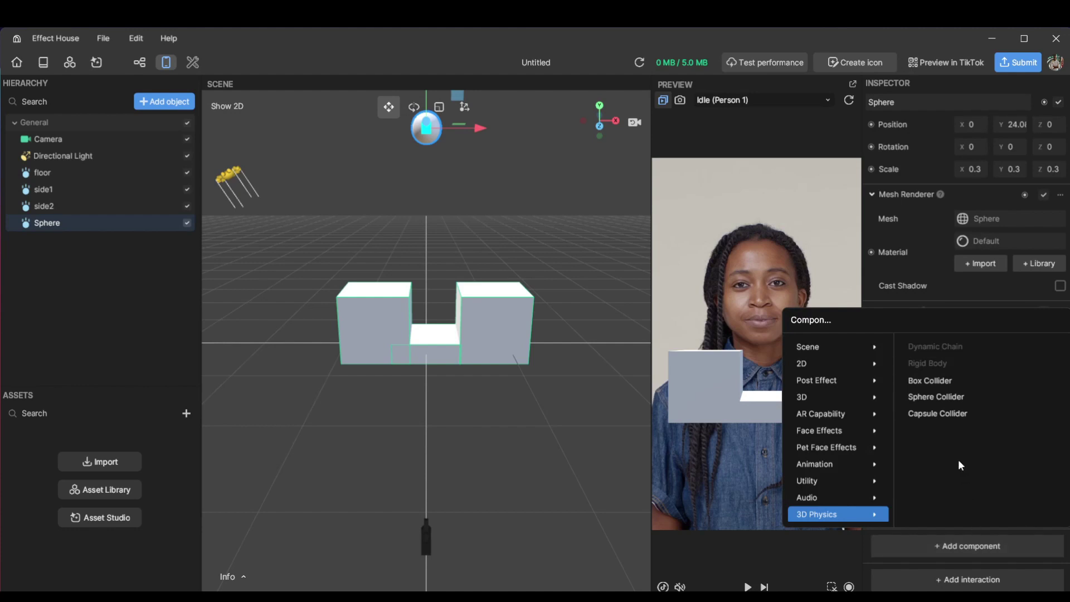
click(950, 397)
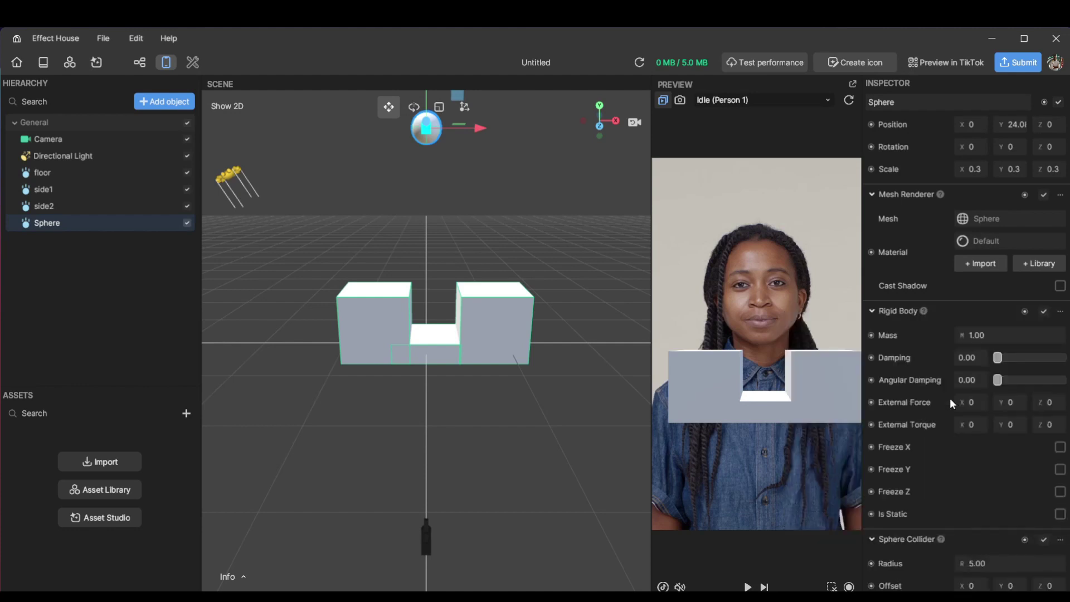
click(748, 585)
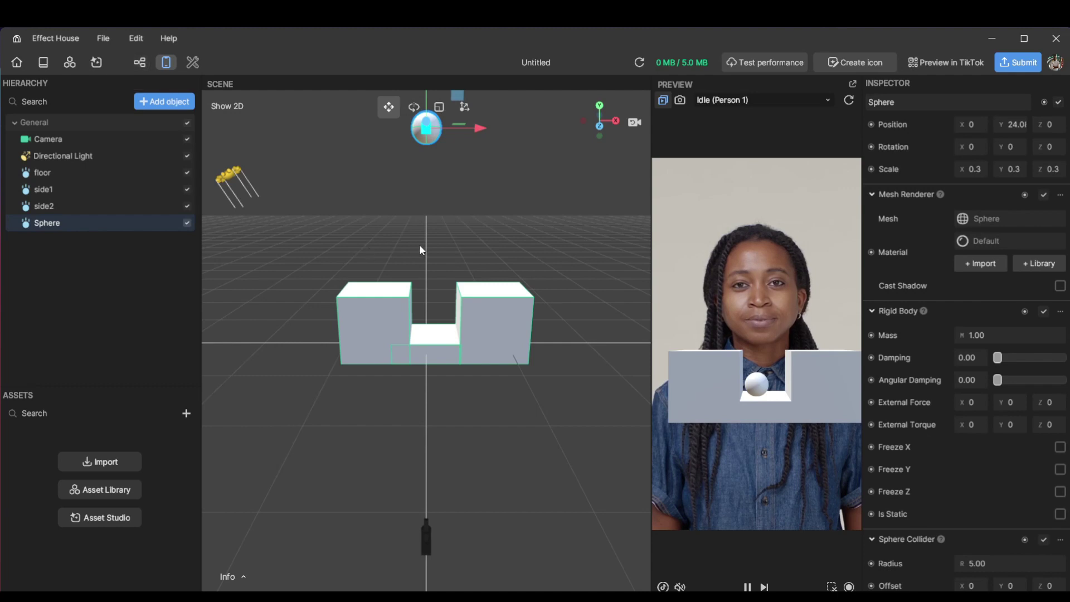
scroll(423, 245, down, 3)
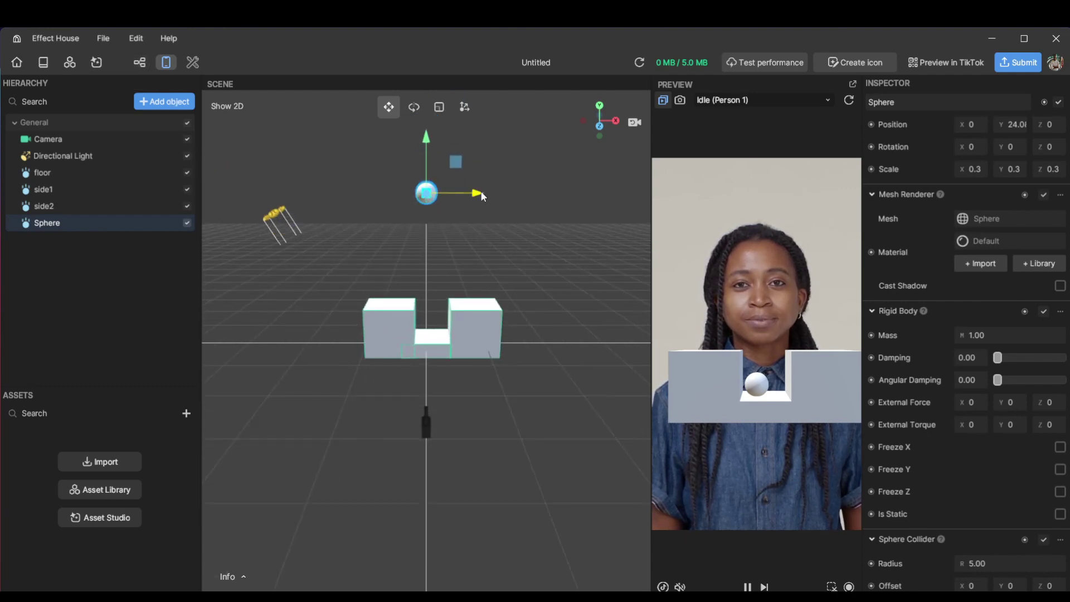
drag(481, 191, 536, 193)
drag(480, 151, 486, 194)
key(ctrl+z)
key(ctrl+z)
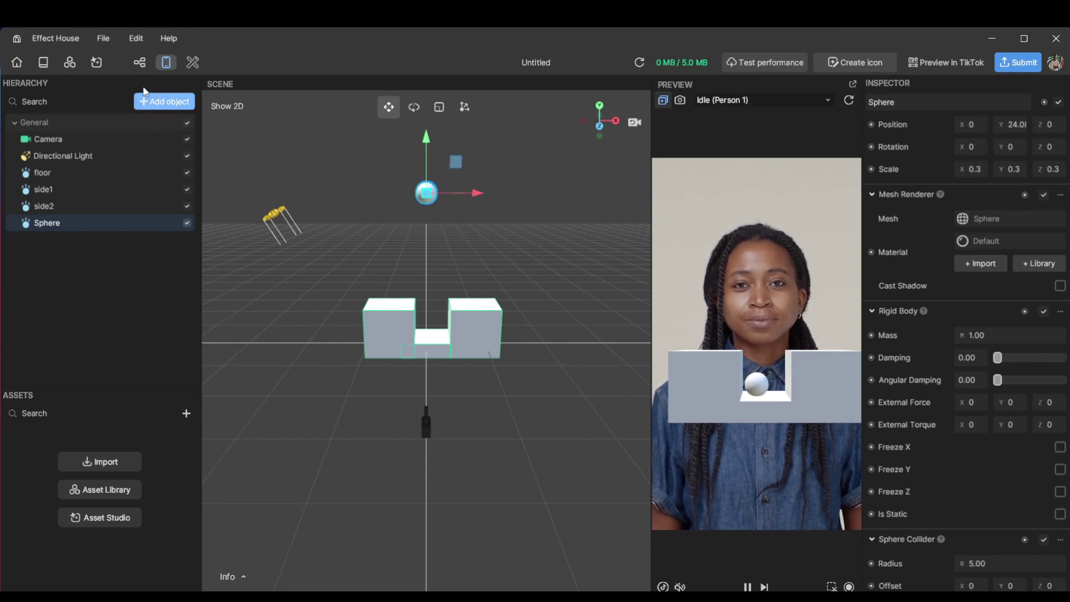
Step: Open the visual scripting graph and add a Start node to the Main Graph
click(135, 38)
click(142, 79)
click(139, 63)
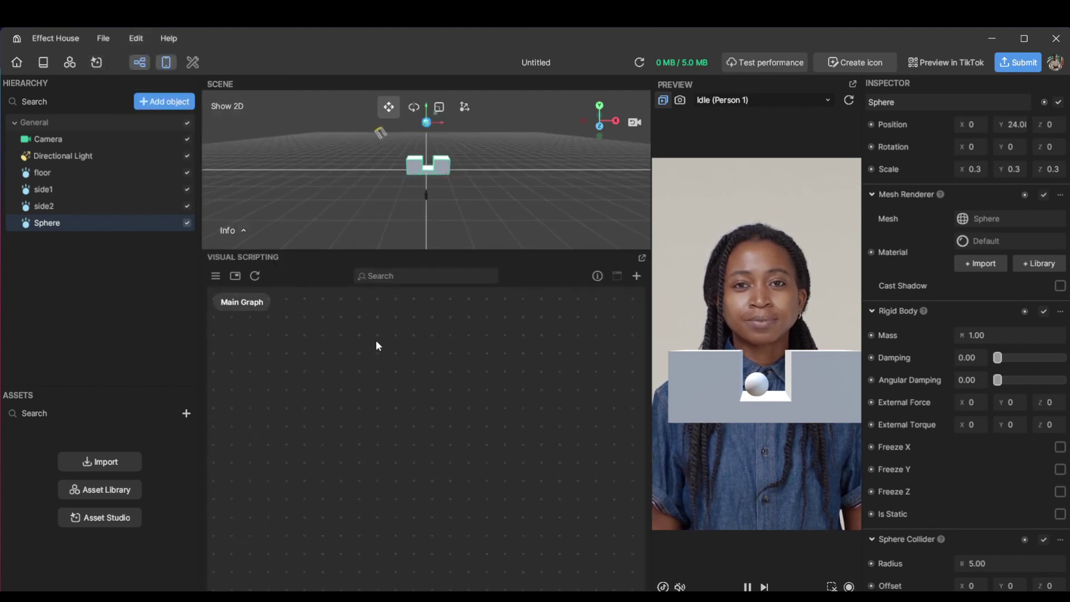
right_click(300, 361)
click(319, 366)
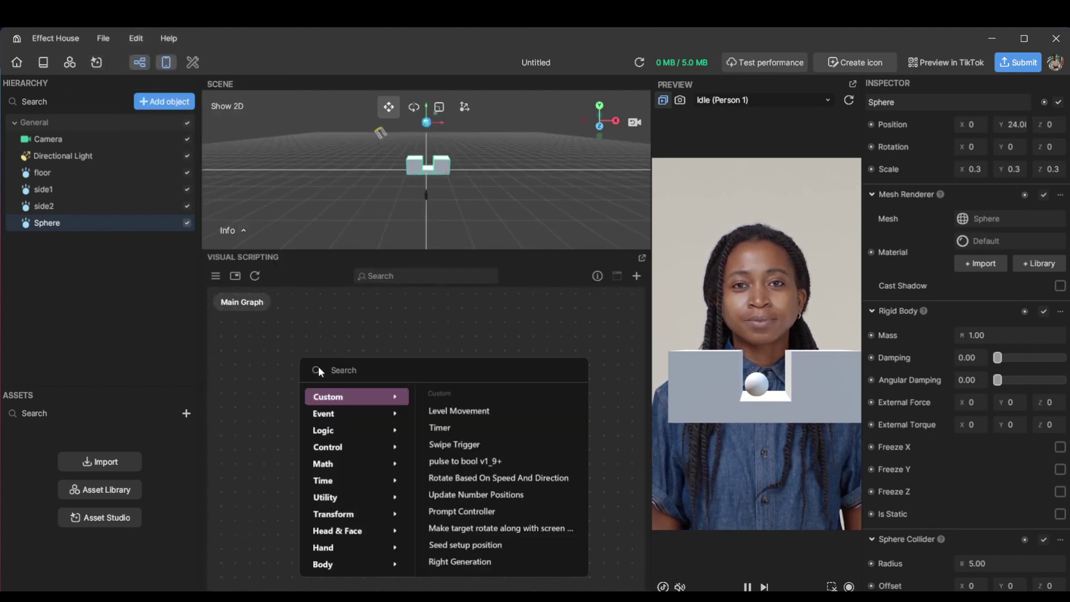
text(start)
key(Return)
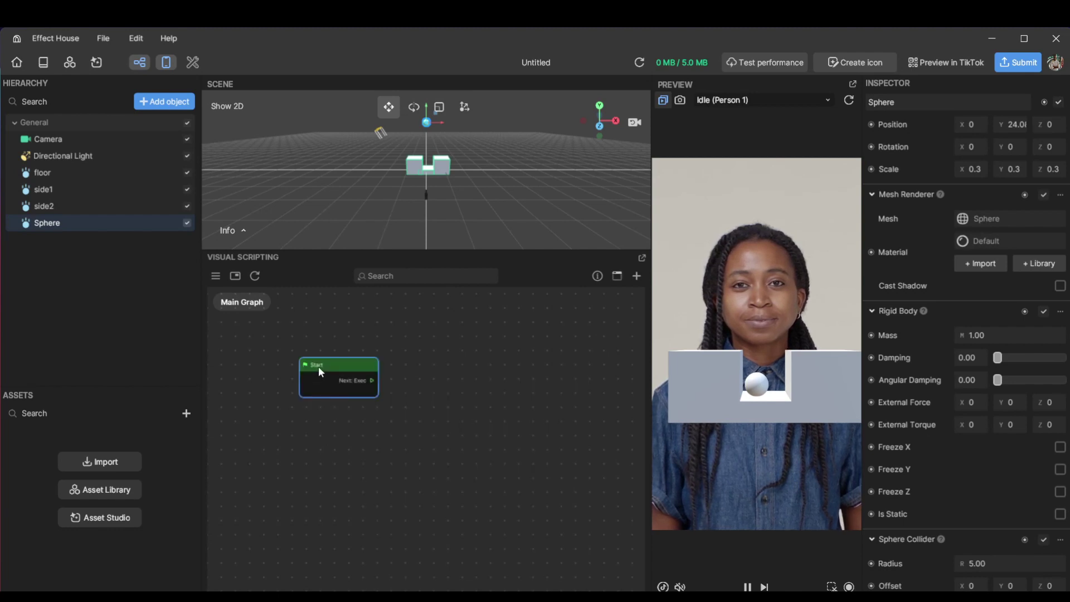
Step: Pause the preview and add a Transit by Time node connected to the Start node's Next output
click(748, 587)
drag(335, 368, 375, 347)
text(trans)
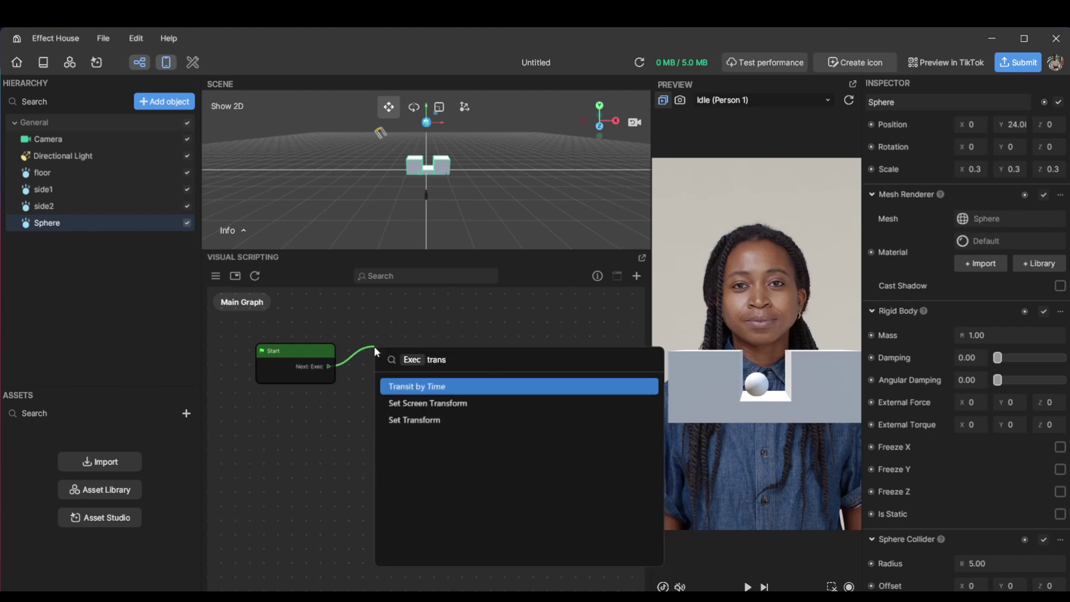
key(Return)
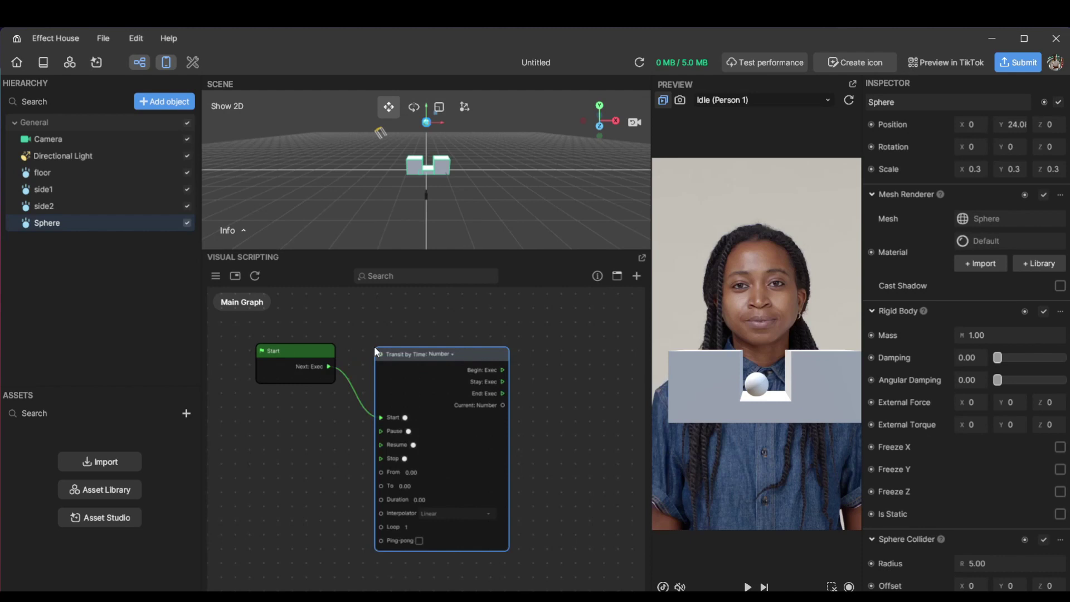
Step: Set the Transit by Time node's data type to Vec2 and read the node's description
click(450, 353)
click(465, 377)
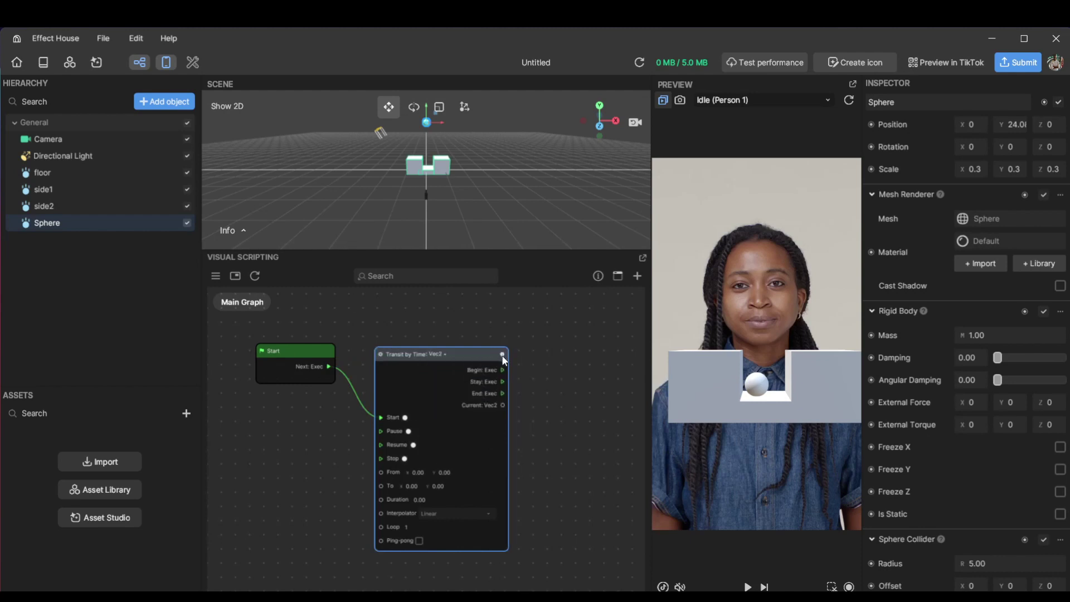
mouse_move(503, 359)
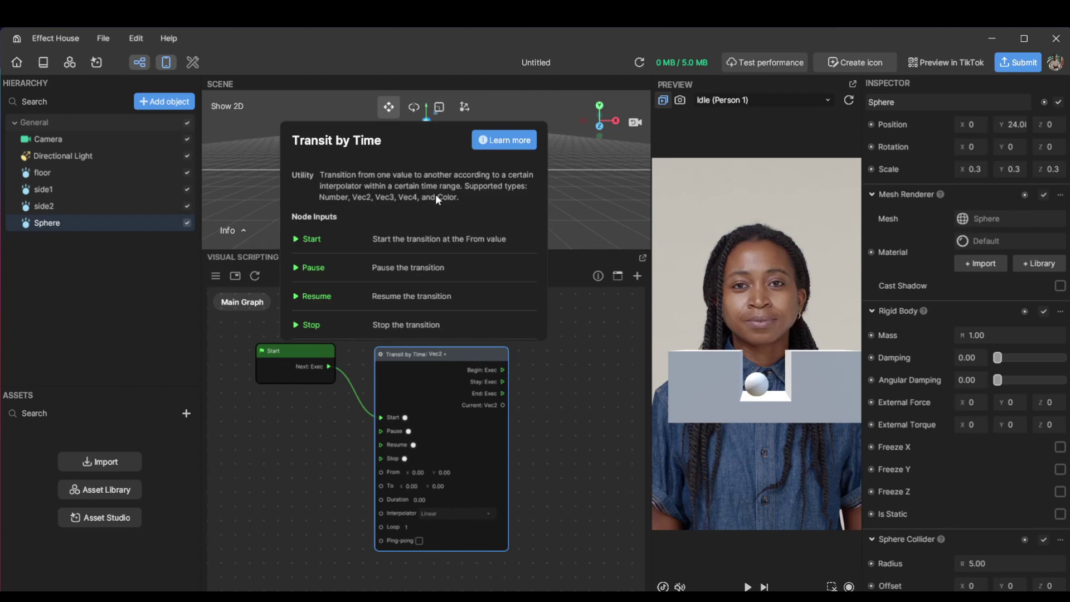
click(584, 371)
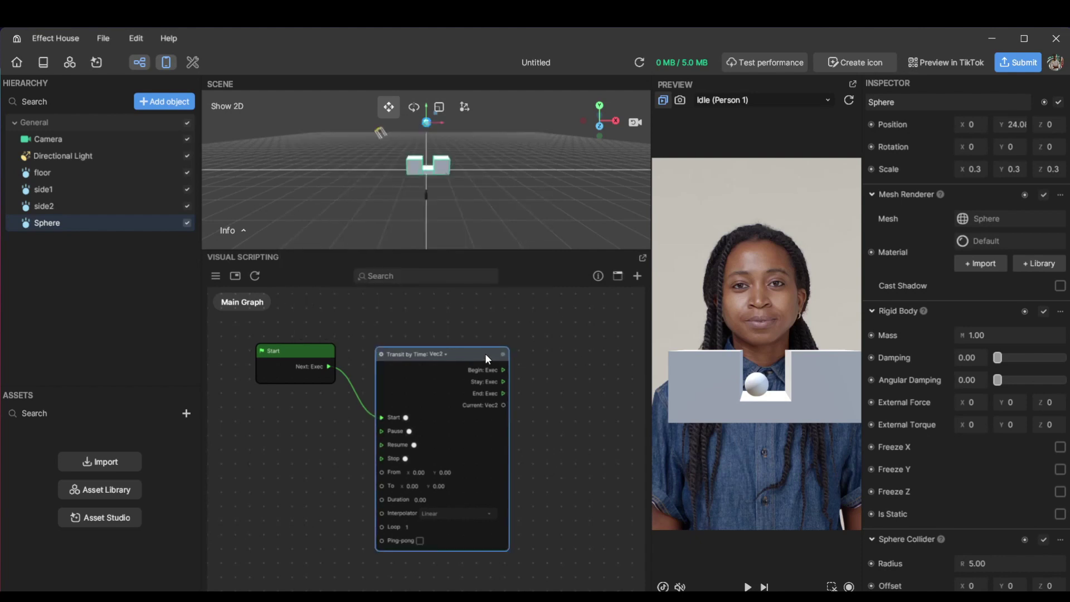
drag(489, 351, 489, 345)
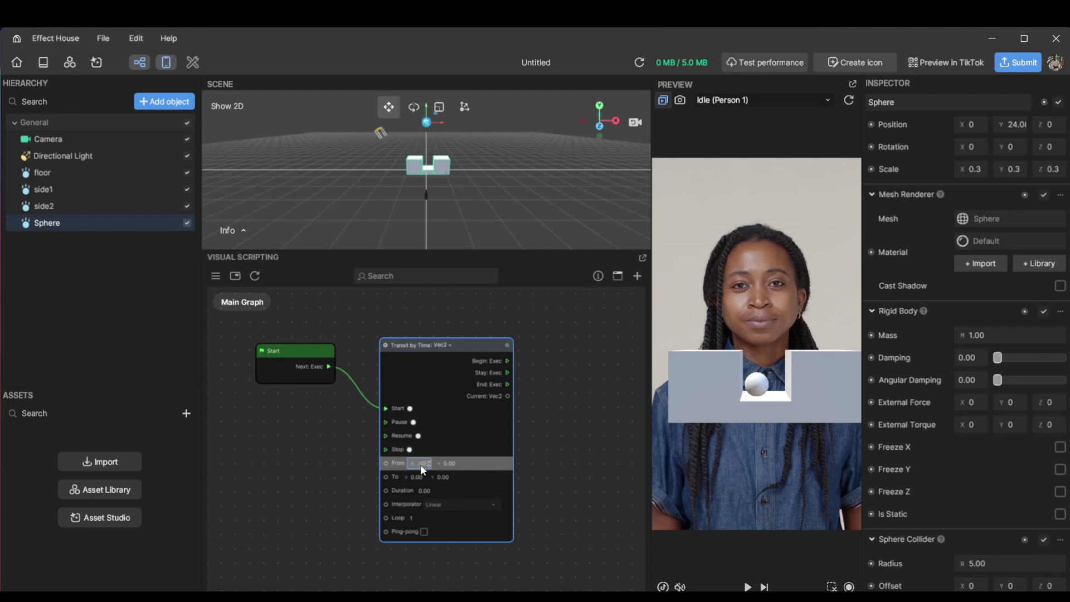
Step: Set the Vec2 transition from X -10 to X 10, using the sphere's Y position for both From and To
click(417, 478)
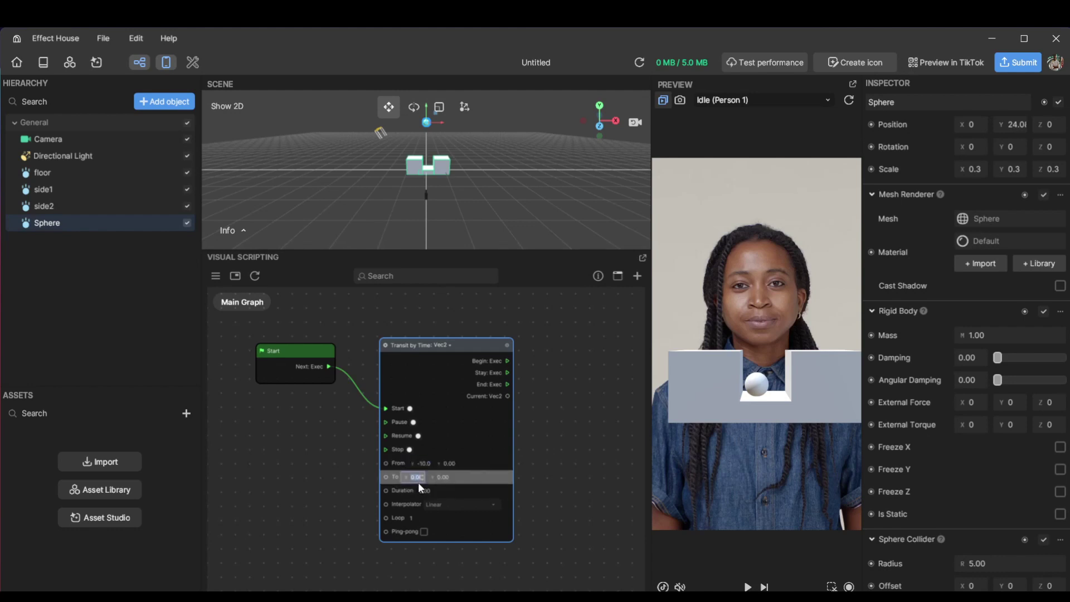
text(10)
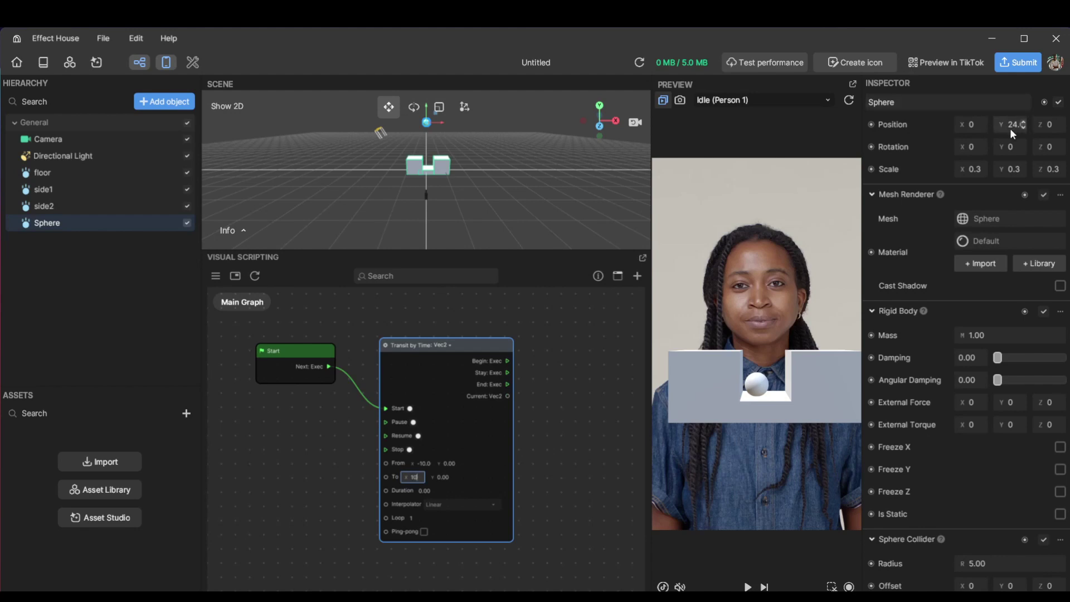
click(1010, 129)
click(447, 463)
text(24.0)
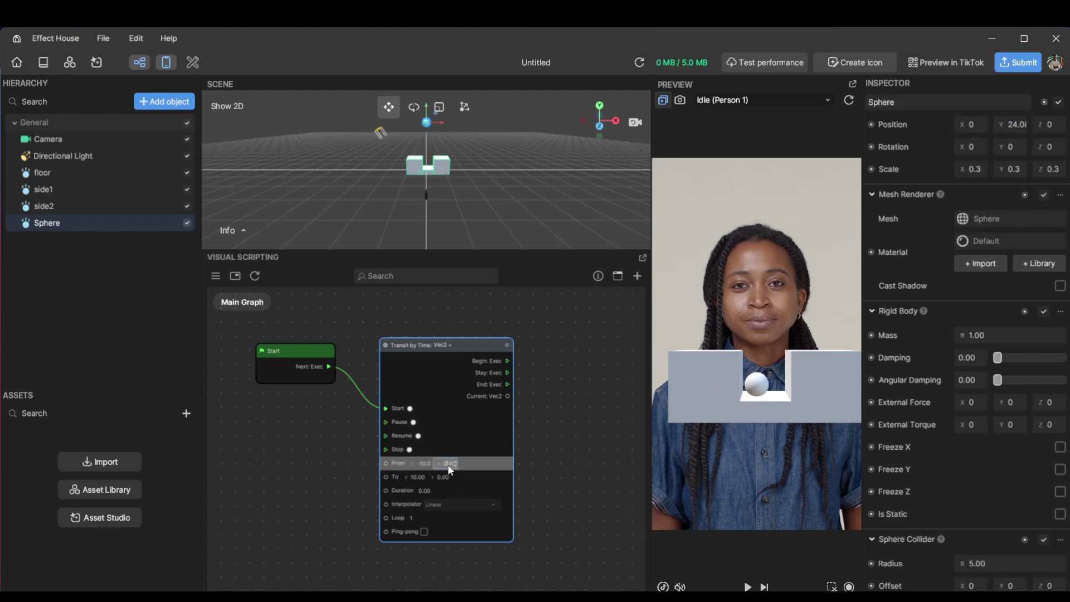
click(443, 477)
text(24.0)
click(517, 455)
Step: Set the Transit by Time node's Duration to 3 and Loop to 999, and enable Ping-pong
click(434, 490)
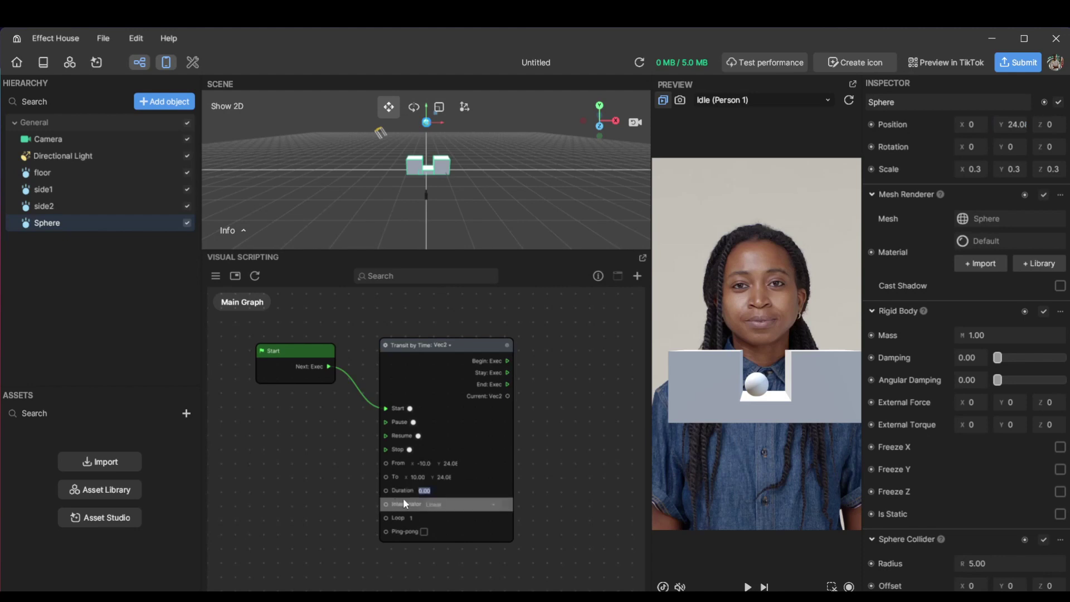
text(3)
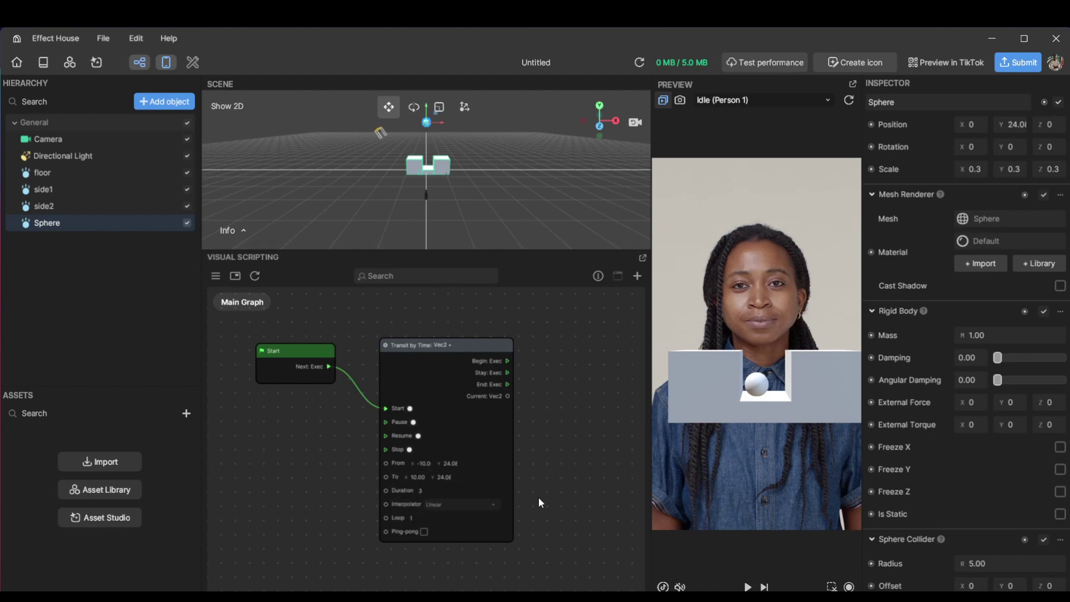
key(Return)
text(999)
mouse_move(473, 351)
mouse_down()
mouse_move(537, 332)
mouse_move(484, 347)
mouse_up()
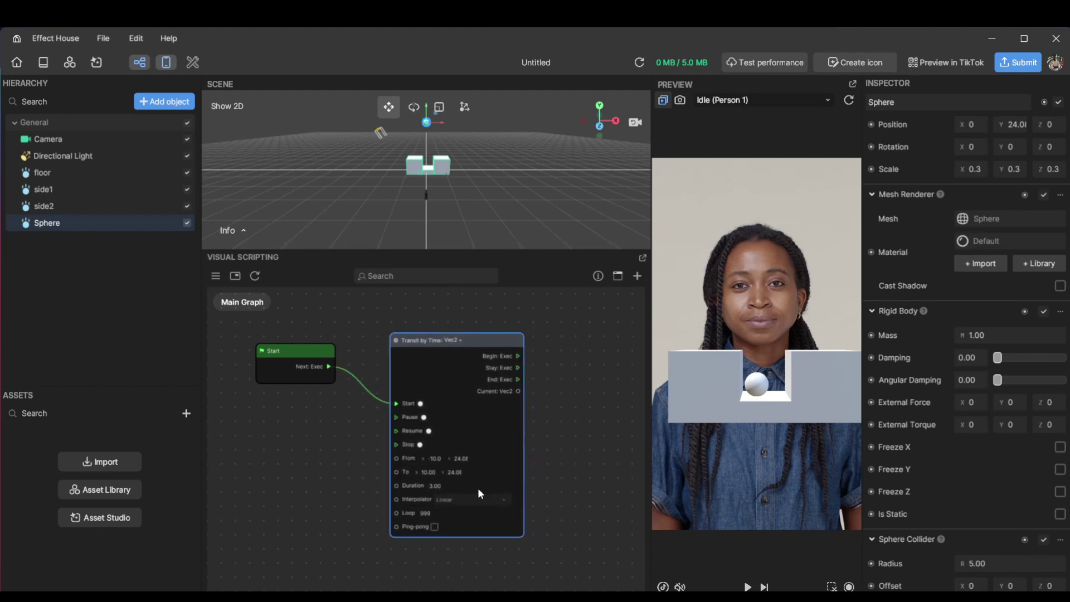
click(435, 526)
Step: Add a Set Position node for the sphere and connect the transition's Stay output to its Set input
click(874, 126)
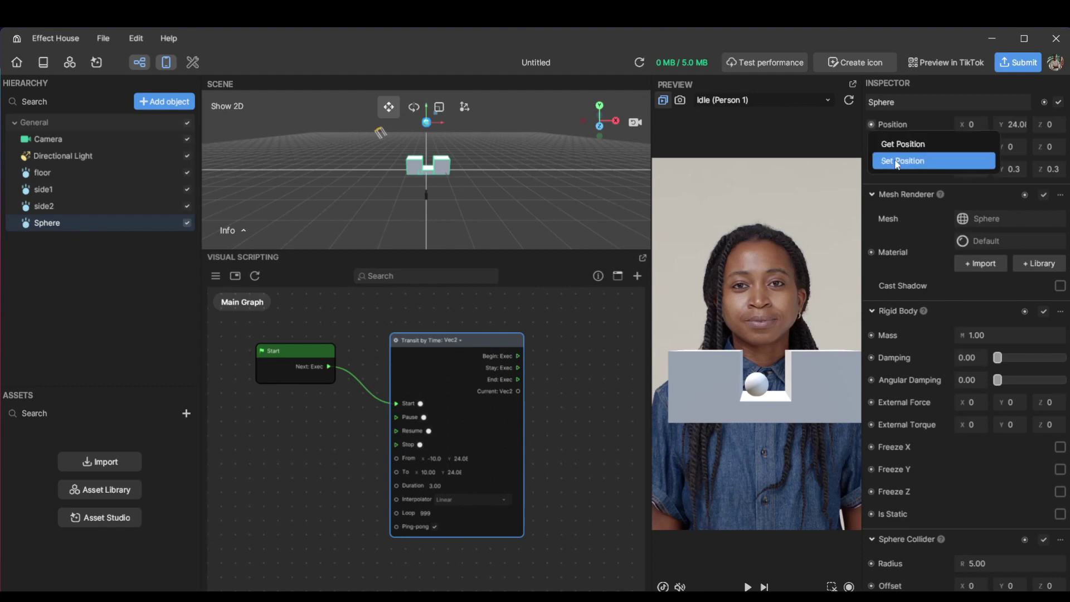
click(895, 162)
drag(493, 453, 621, 324)
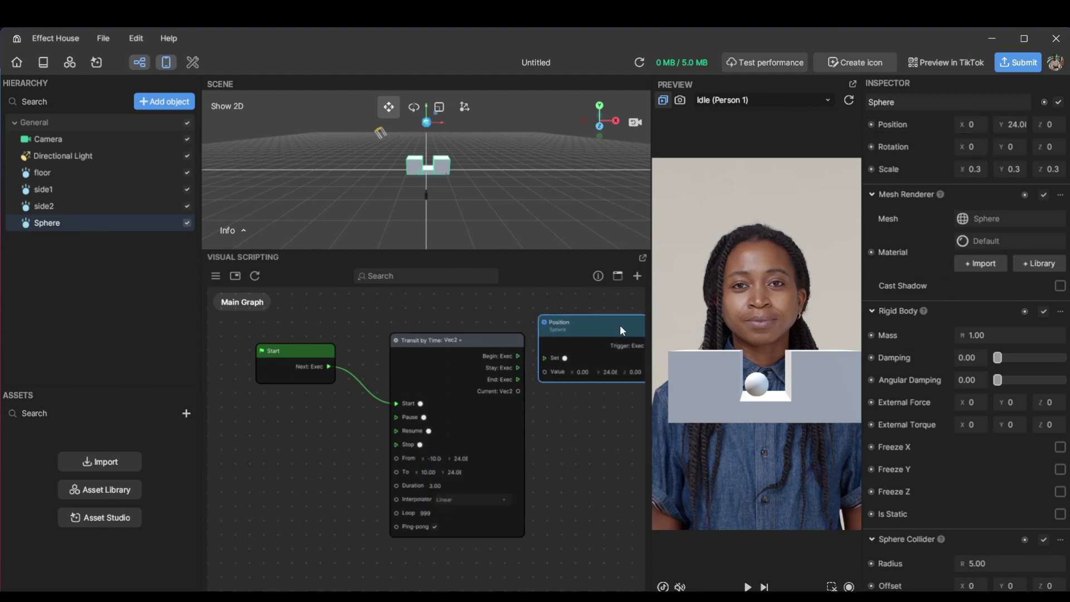
drag(518, 368, 561, 356)
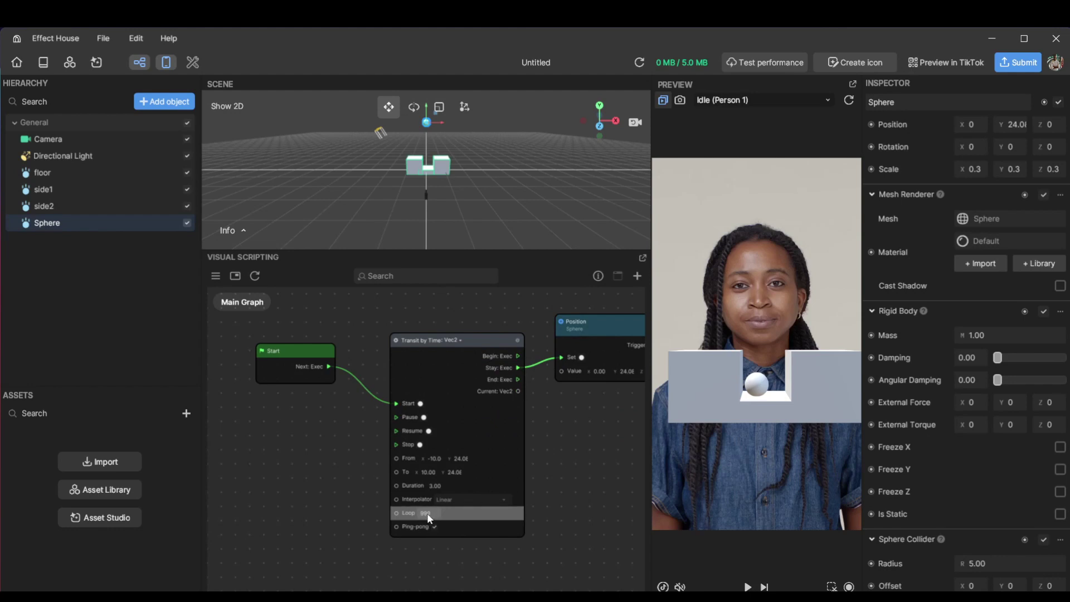
drag(603, 323, 593, 317)
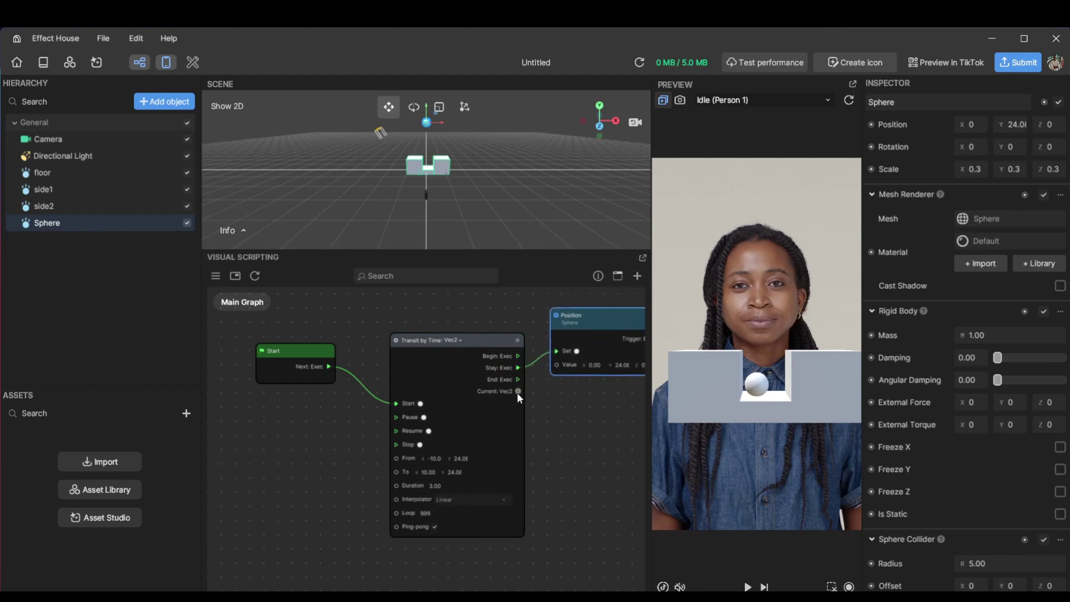
Step: Switch the Transit by Time node's data type to Vec3 to match the Position node's Value input
drag(517, 391, 556, 393)
click(534, 446)
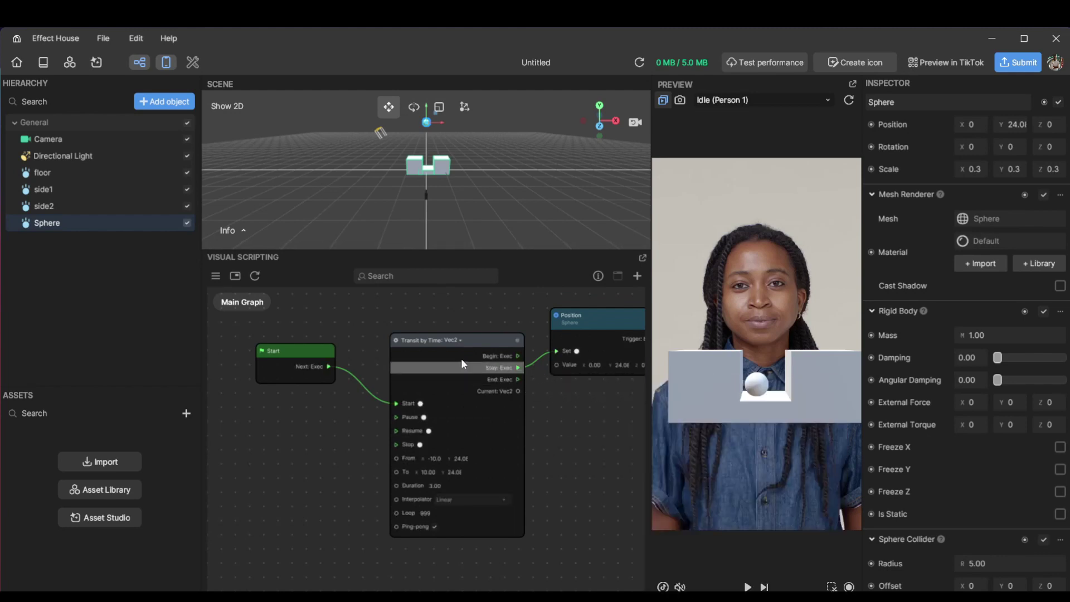
click(453, 341)
click(453, 341)
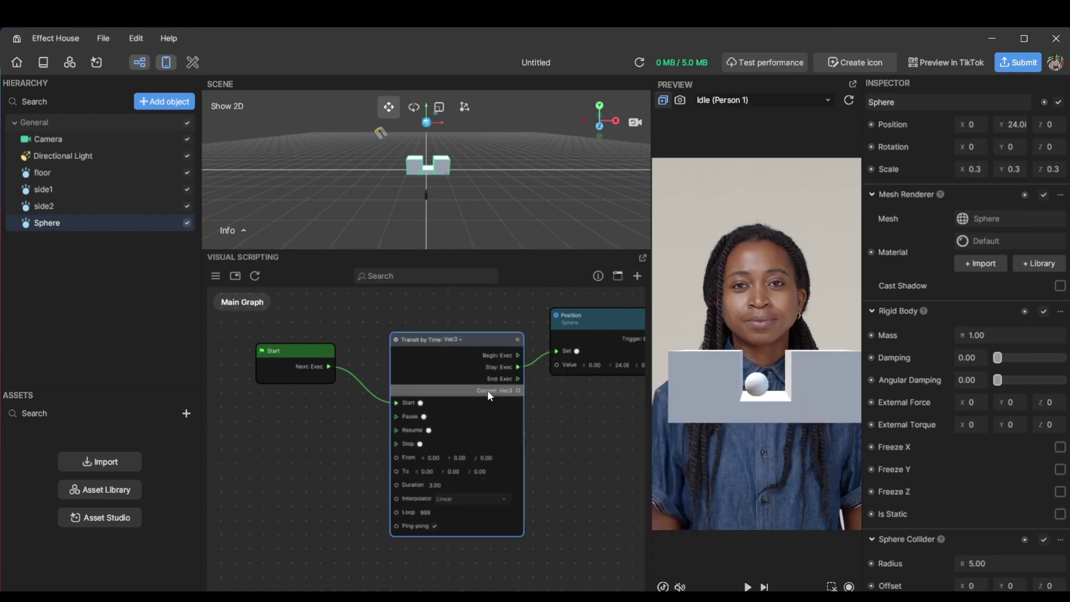
Step: Set the Vec3 transition From to X -10, Y 24.08 and To to X 10, Y 24.08
click(429, 473)
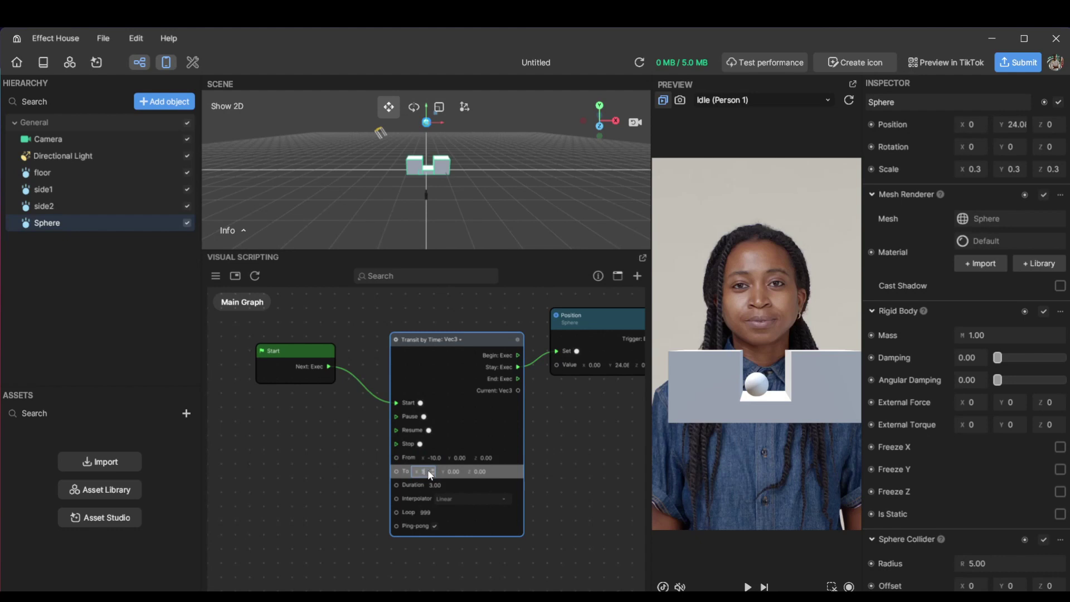
click(550, 463)
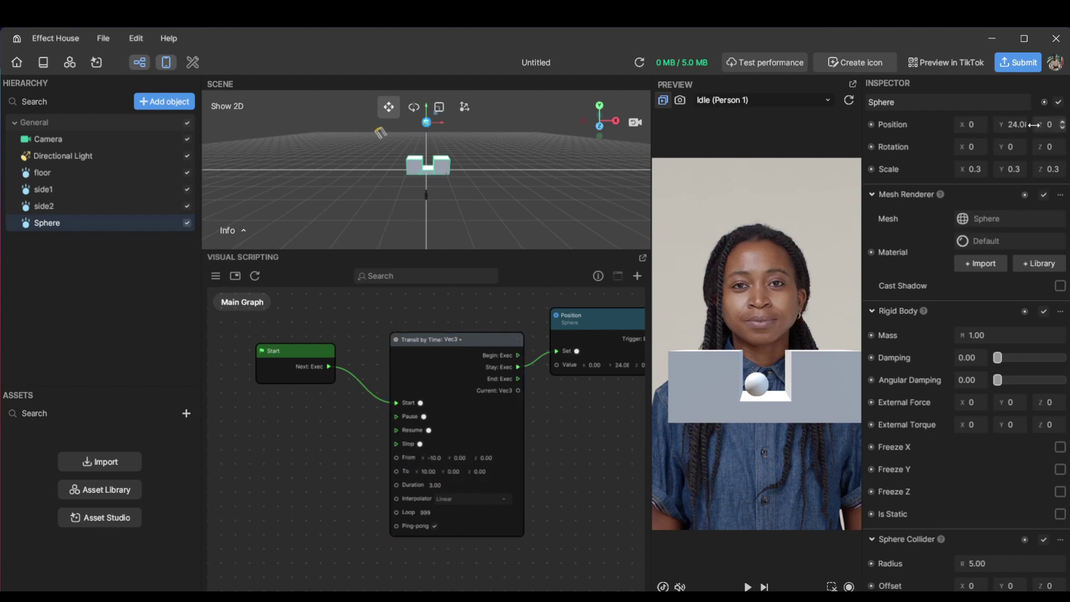
click(458, 459)
click(458, 472)
text(24.08)
click(585, 432)
Step: Connect the transition's Current output to the sphere Position node's Value input and tidy the node layout
drag(517, 390, 556, 365)
mouse_move(494, 338)
mouse_down()
mouse_move(472, 336)
mouse_move(489, 334)
mouse_up()
click(560, 322)
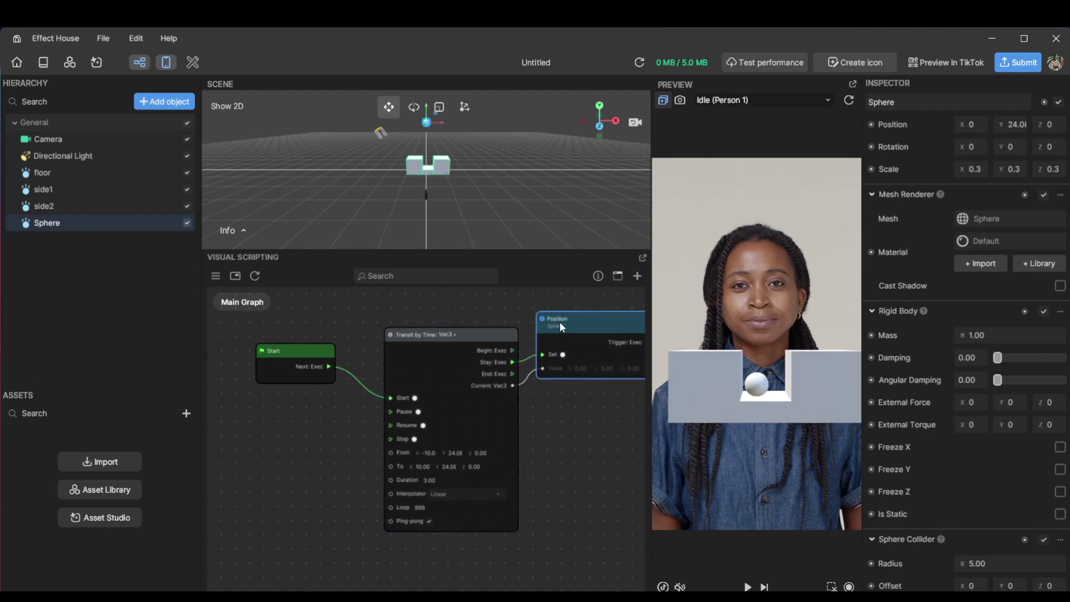
Step: Test the sphere's motion in the preview and enable Is Static on the sphere's Rigid Body
click(748, 587)
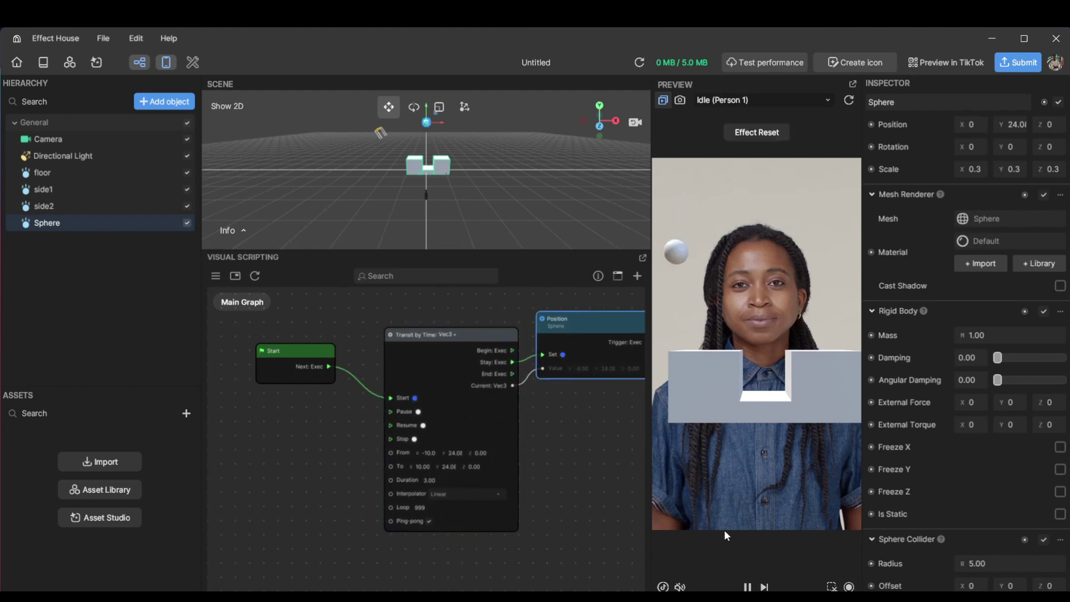
click(747, 587)
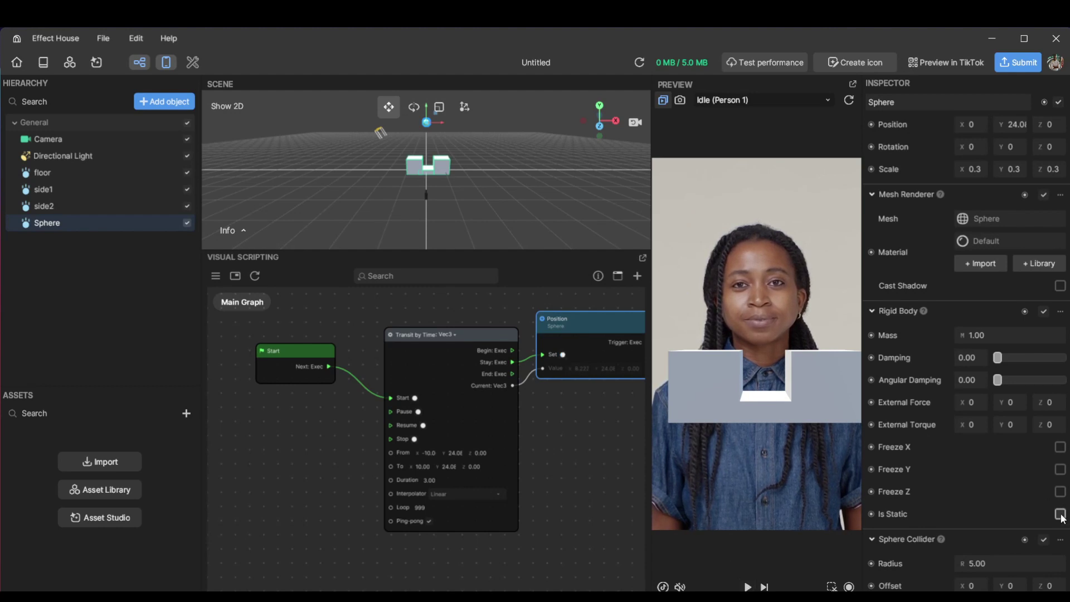
click(747, 587)
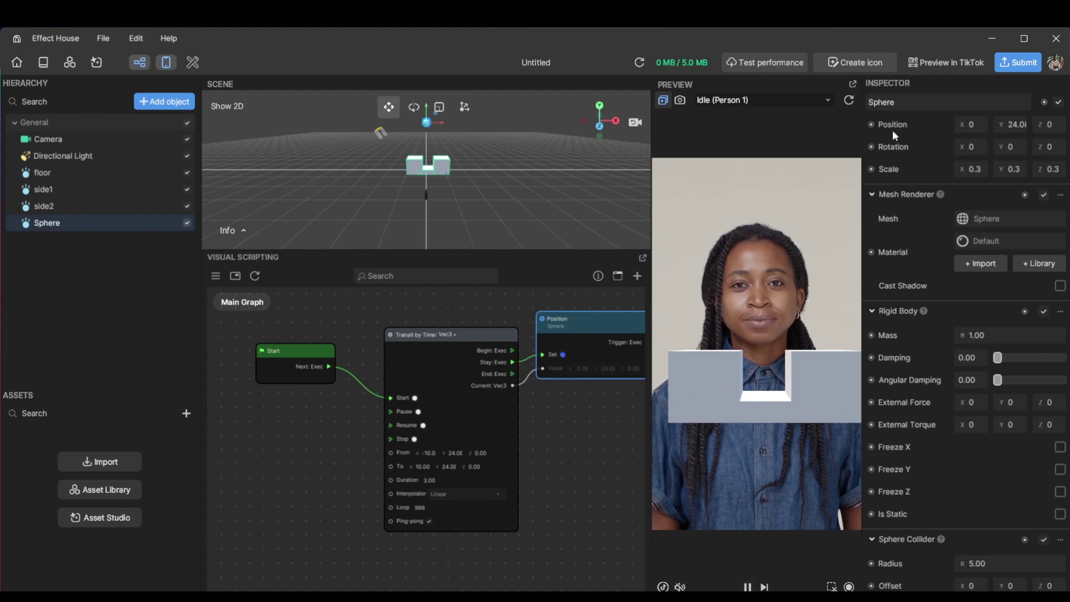
click(849, 100)
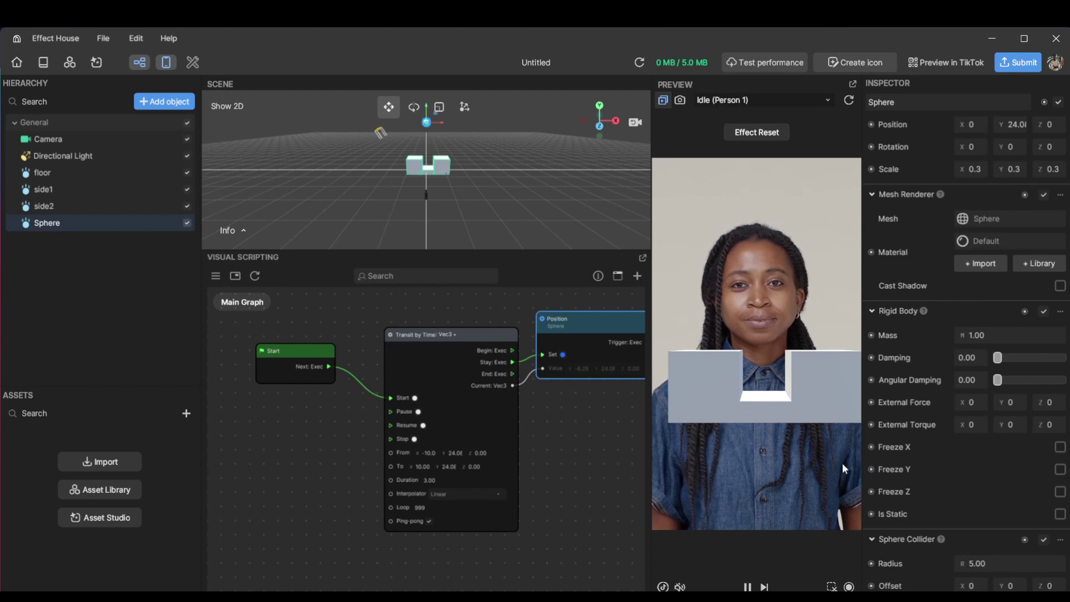
click(1059, 513)
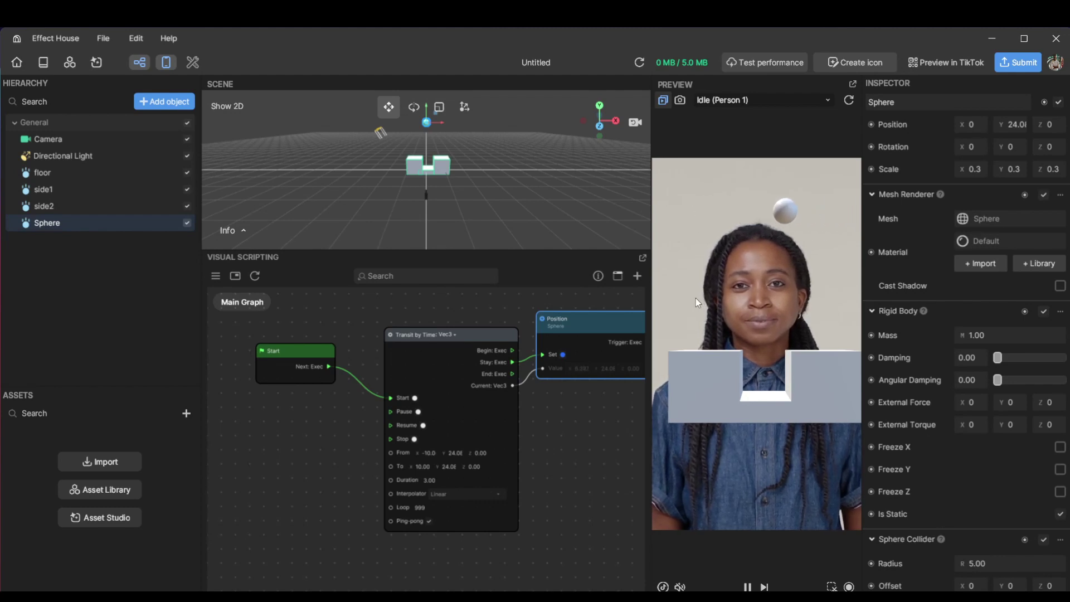
Step: Add a Screen Tap node below the Start node in the Main Graph and pause the preview
scroll(362, 416, down, 2)
scroll(359, 462, down, 2)
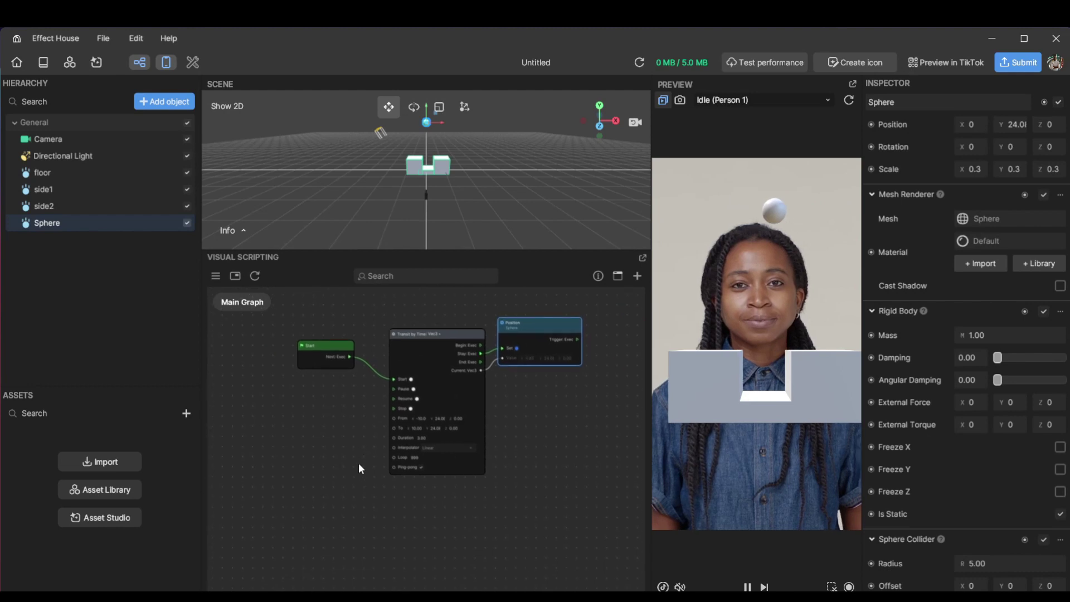
drag(313, 349, 291, 352)
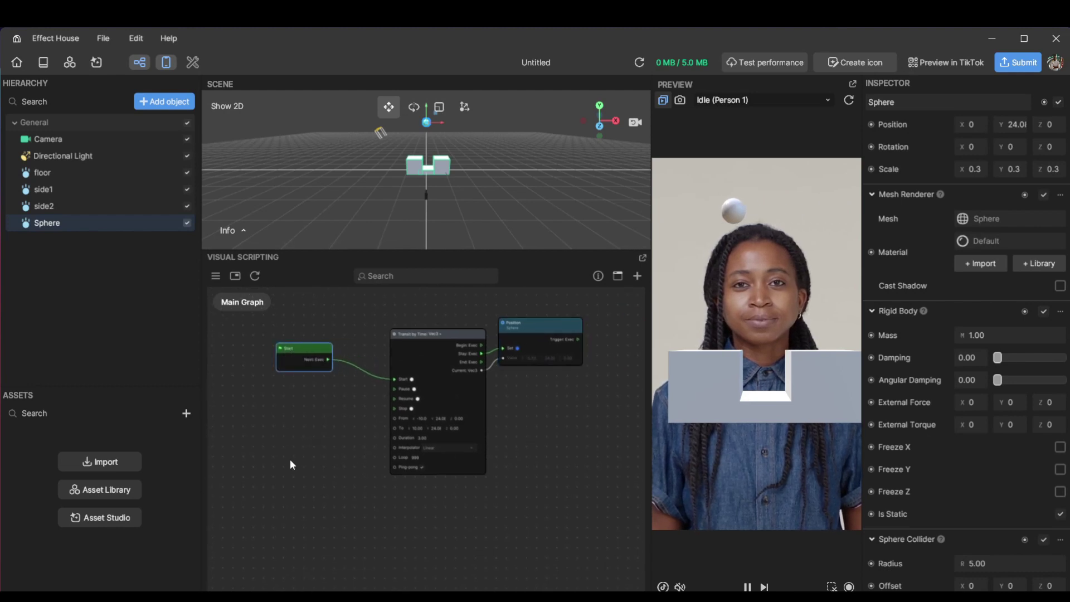
right_click(276, 510)
click(304, 520)
text(t)
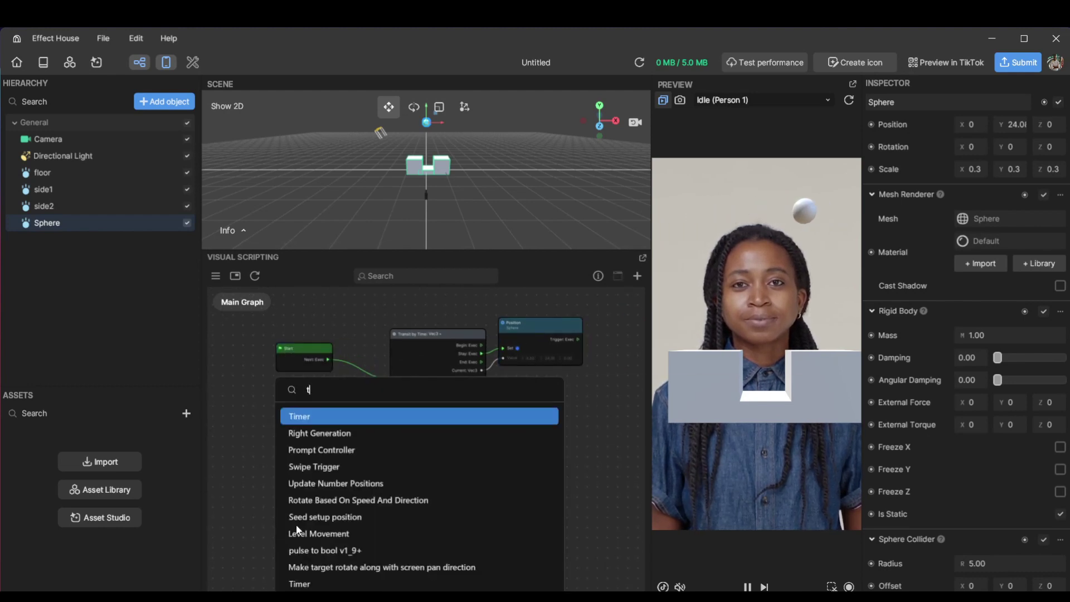
text(ap)
key(Return)
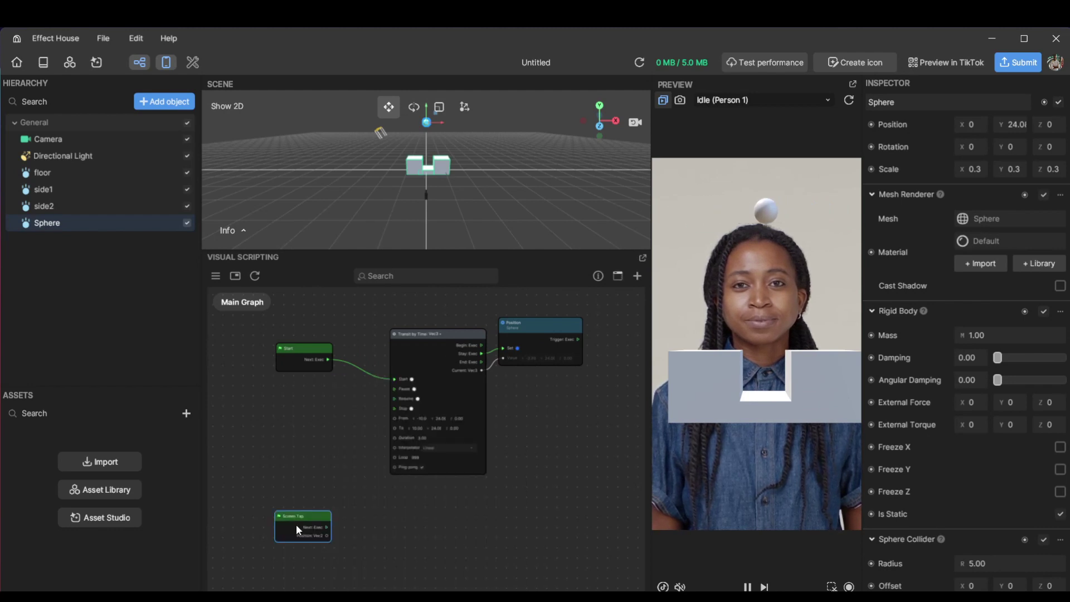
click(747, 587)
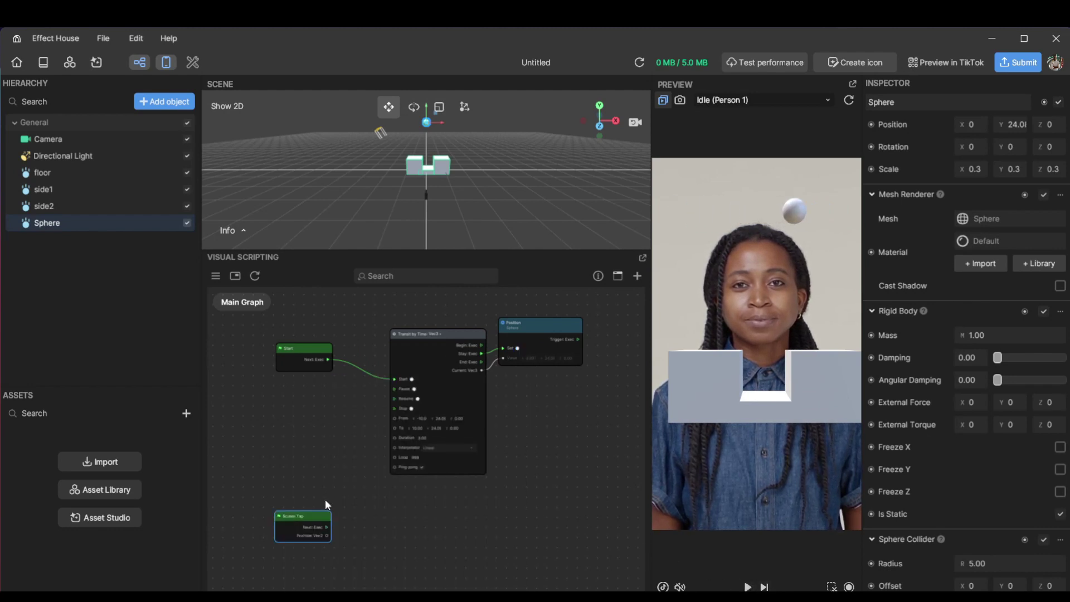
Step: Add a Set Is Static node for the sphere's Rigid Body and place it beside the Screen Tap node
scroll(325, 499, up, 2)
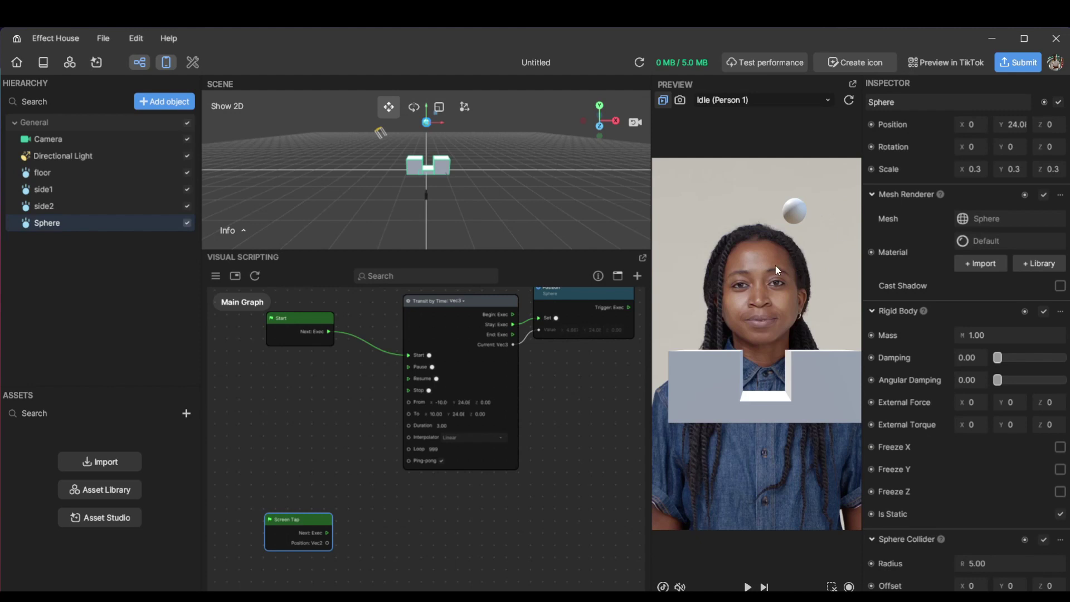
click(1059, 514)
click(872, 514)
click(962, 549)
drag(444, 457, 481, 503)
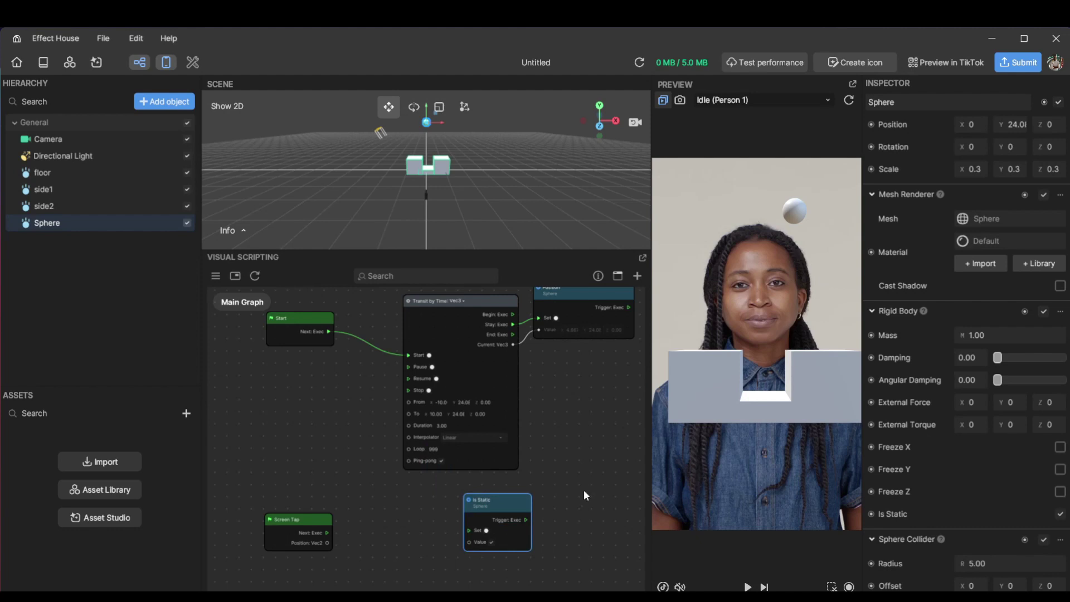
Step: Disable the Is Static node's Value, connect Screen Tap's Next output to its Set input, and play the preview
click(490, 542)
click(324, 528)
drag(327, 534, 469, 530)
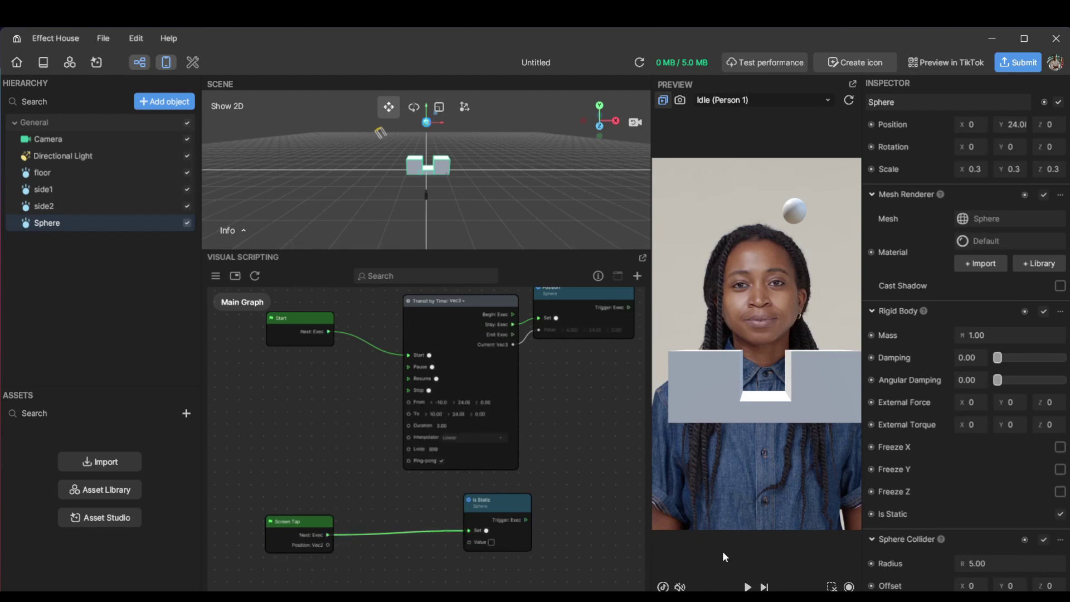
click(747, 585)
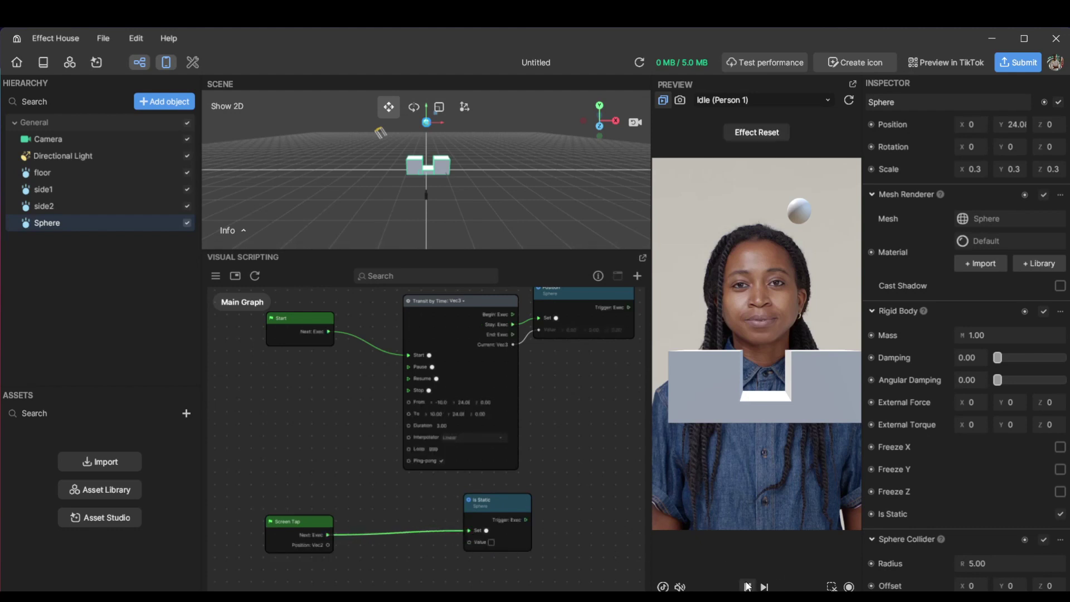
Step: Test the sphere's drop by tapping the preview, pause it, and rearrange the Screen Tap, Is Static and Transit by Time nodes
click(813, 479)
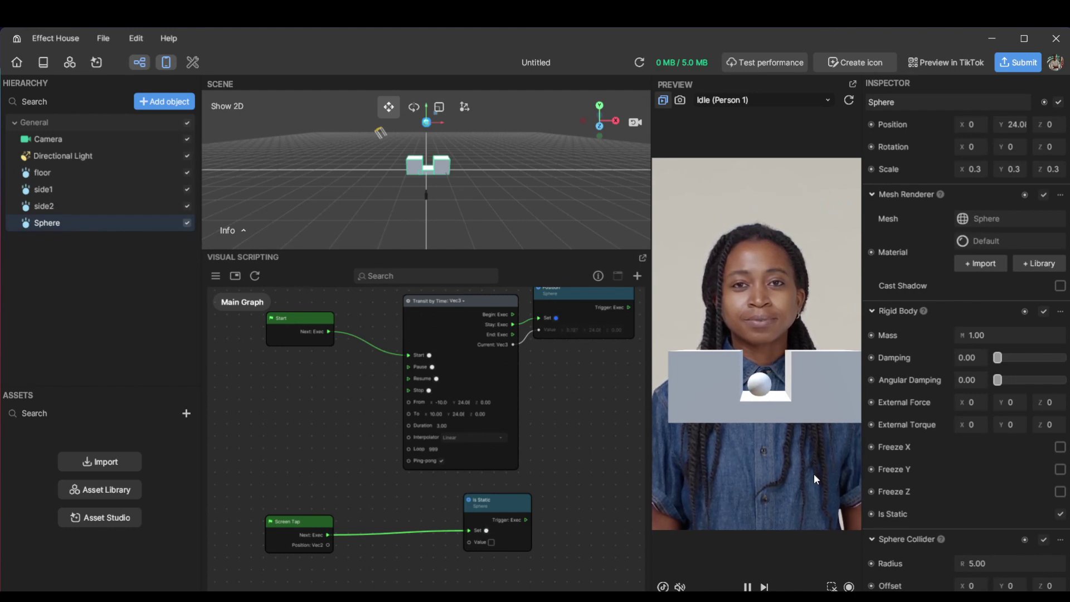
click(747, 587)
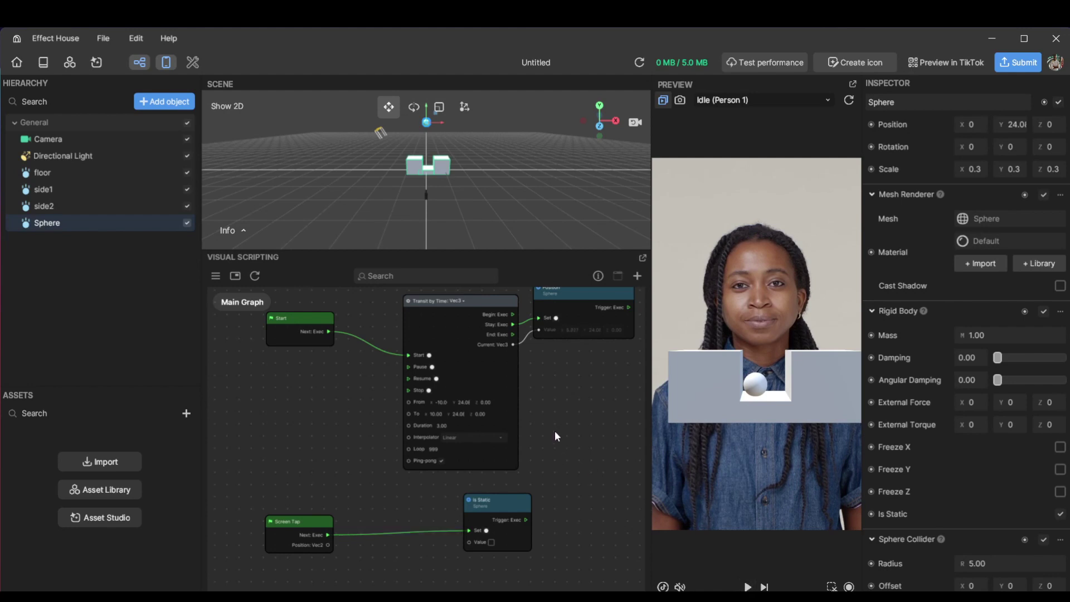
drag(332, 573, 256, 542)
drag(531, 546, 470, 534)
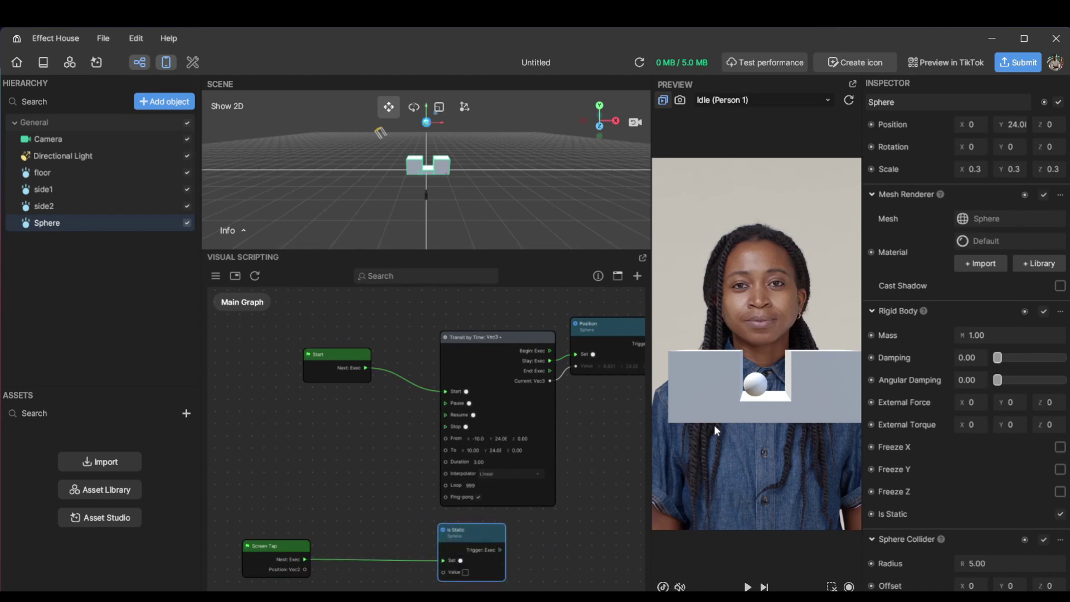
click(565, 489)
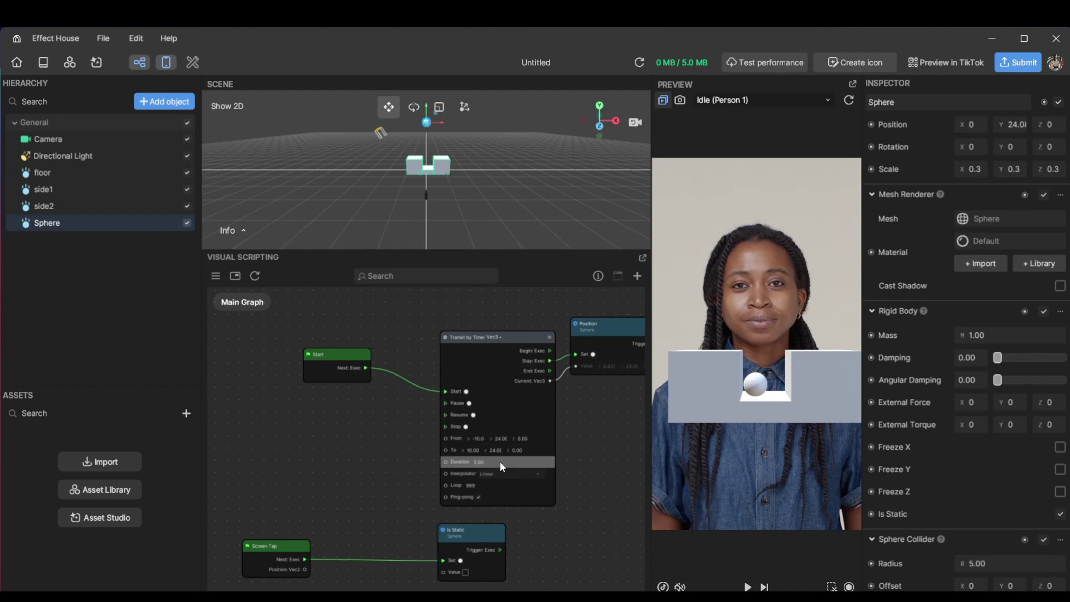
drag(530, 334, 527, 331)
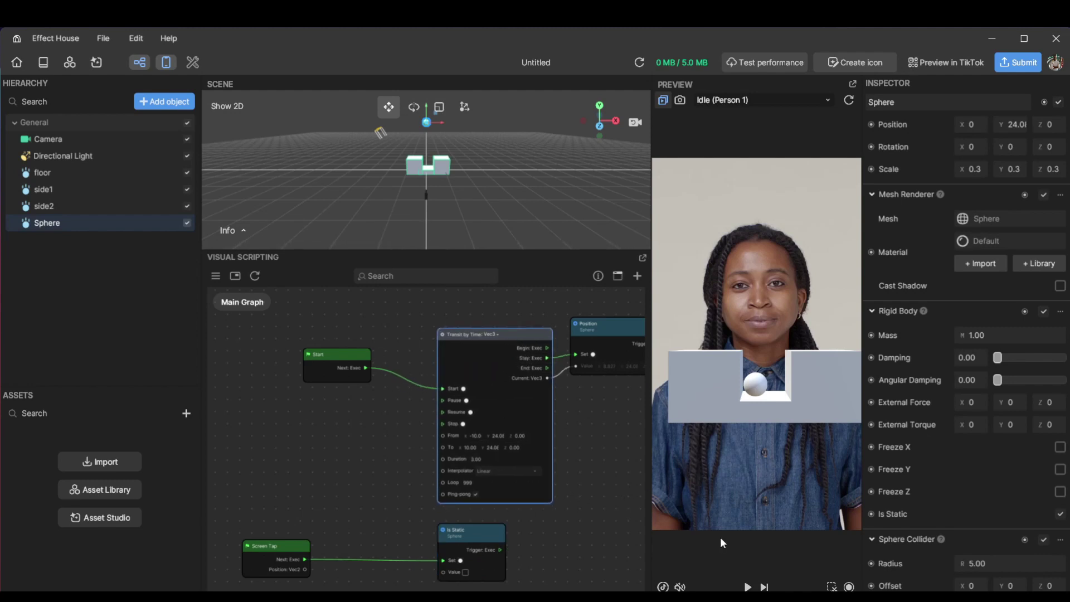
click(603, 500)
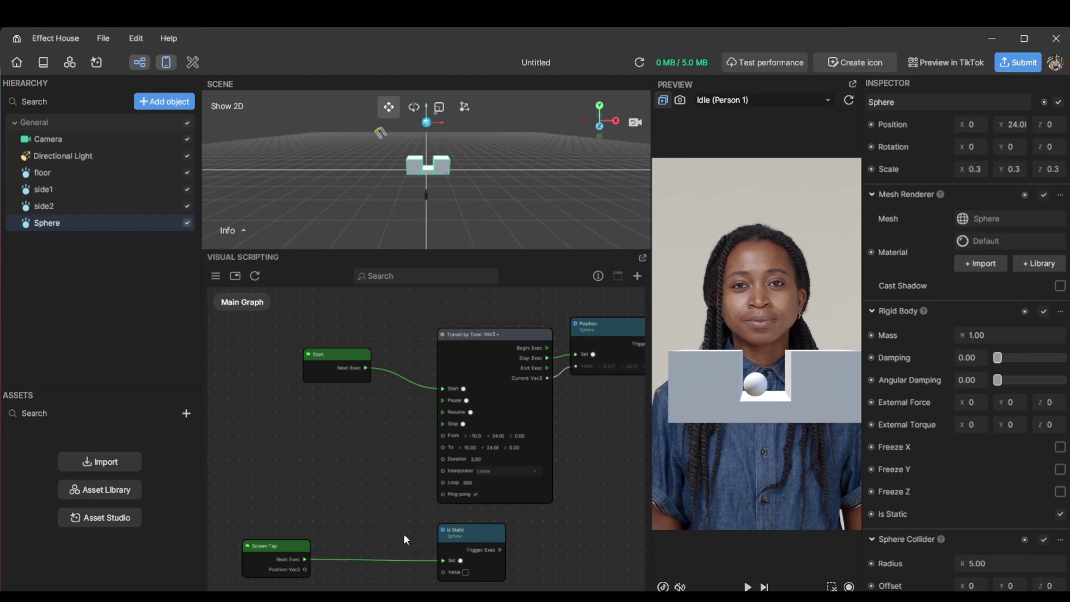
Step: Insert a Sequence node between Screen Tap and Is Static, and connect its Procedure 2 output to Transit by Time's Stop input
drag(268, 539, 295, 503)
text(seq)
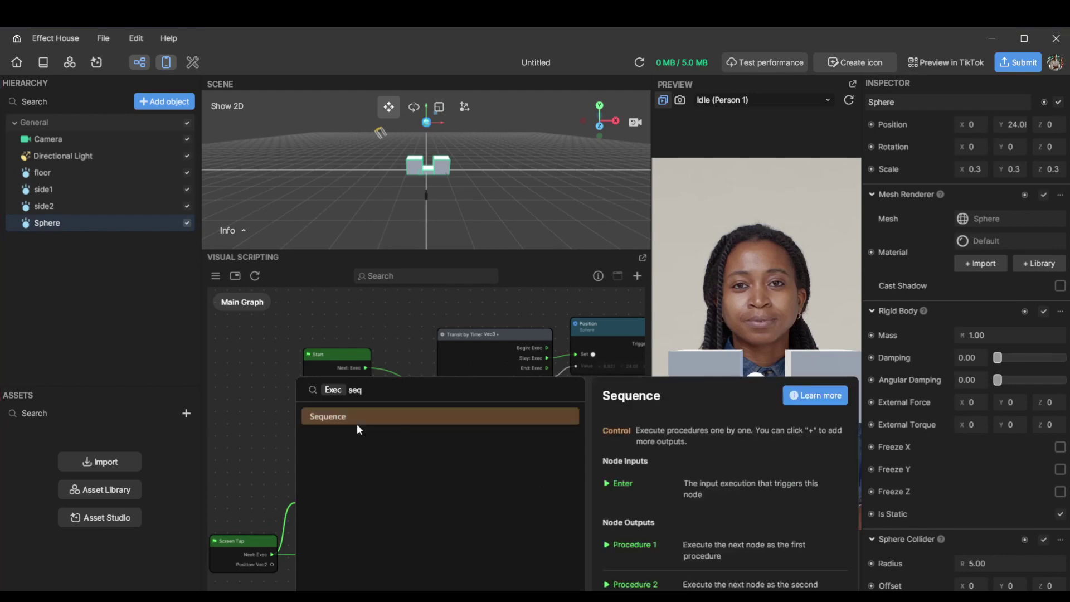
click(357, 423)
drag(483, 537, 489, 524)
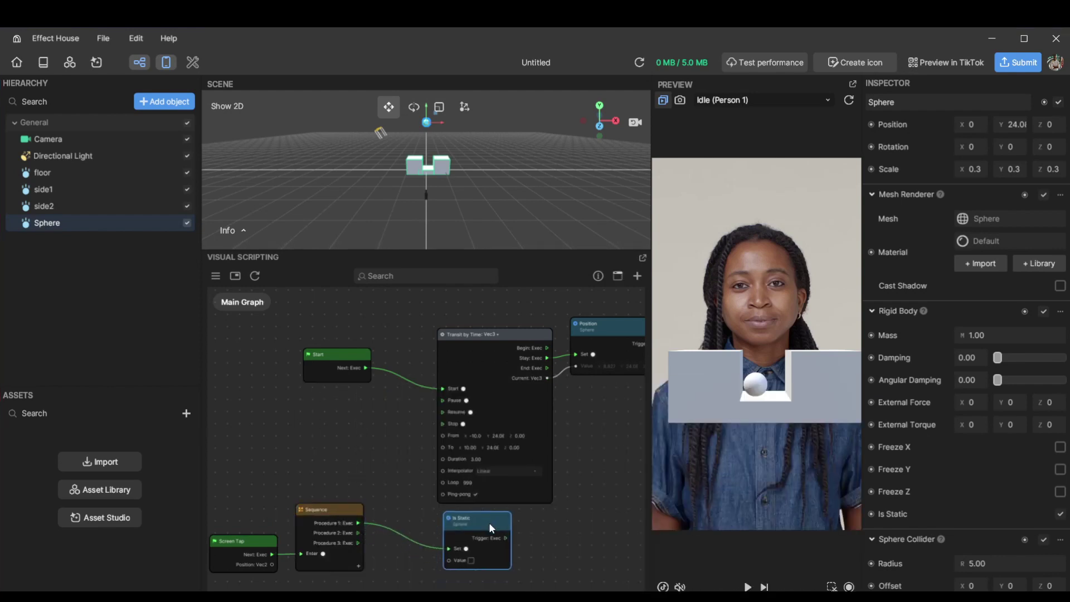
drag(362, 534, 443, 423)
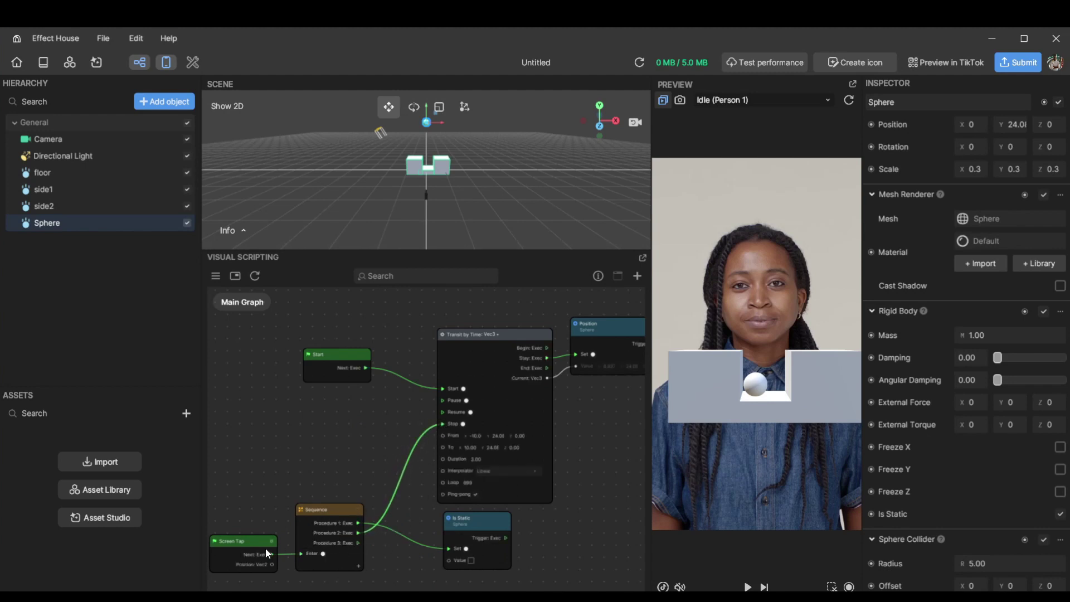
drag(261, 555, 258, 544)
mouse_move(486, 526)
mouse_down()
mouse_move(475, 523)
mouse_move(484, 523)
mouse_up()
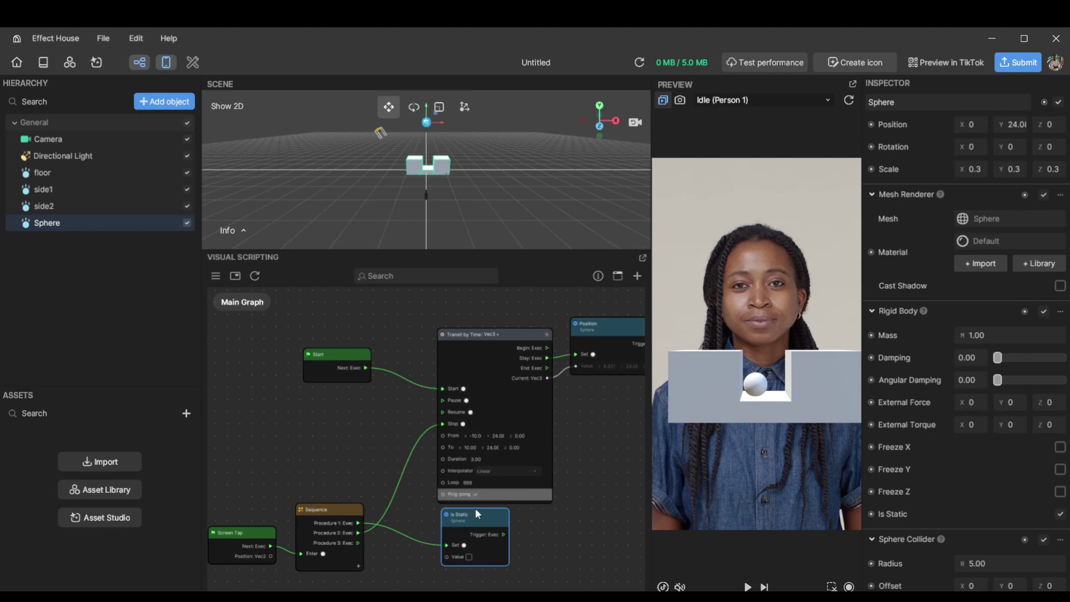
drag(480, 516, 483, 520)
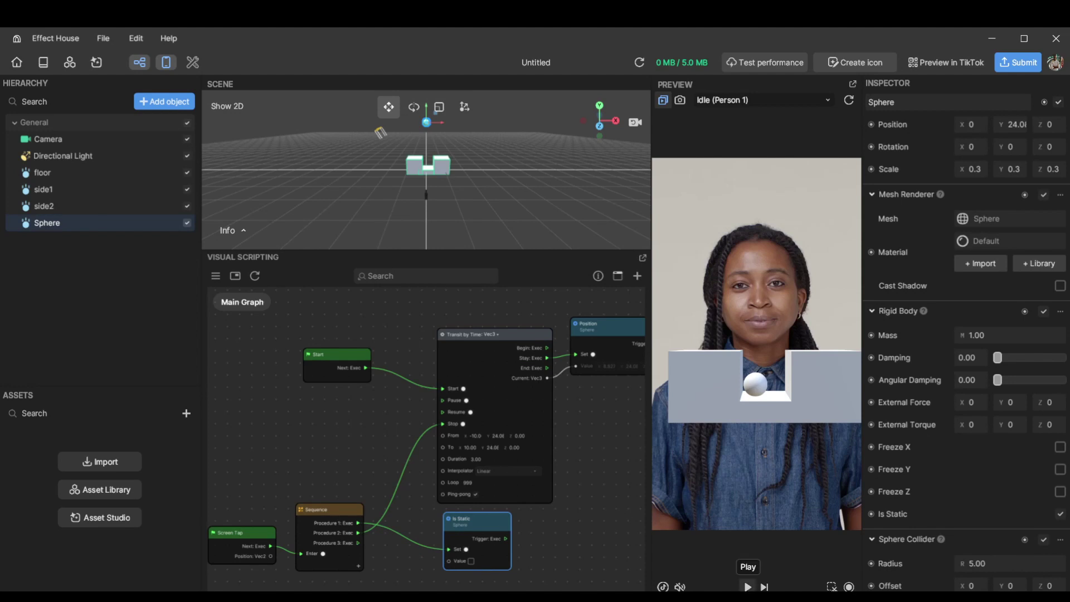
Step: Play the preview to test the sphere's drop with the new Sequence logic, and pause it
click(747, 587)
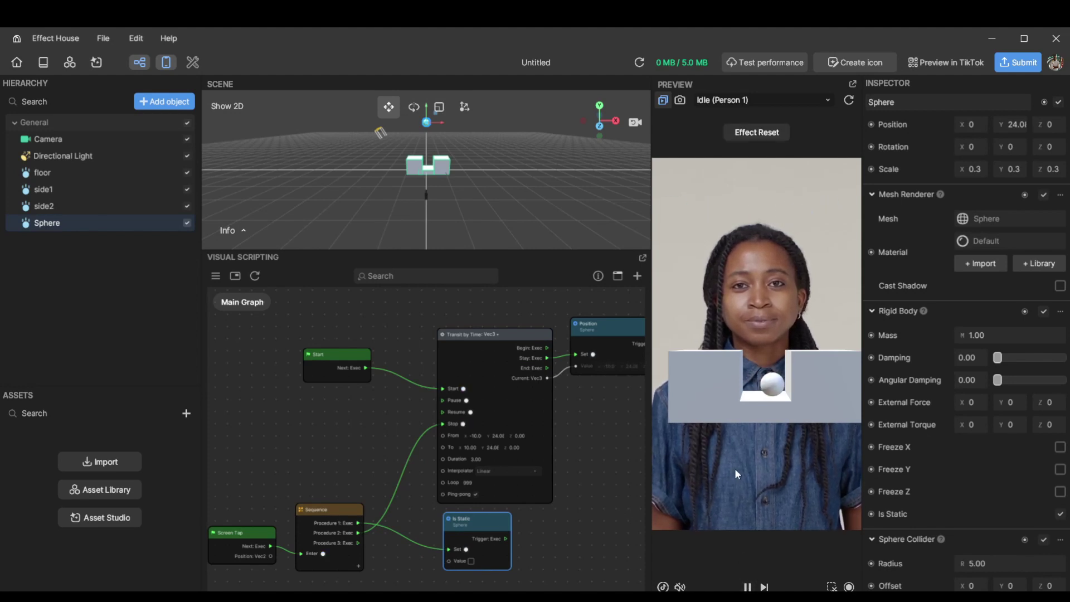
scroll(580, 473, down, 3)
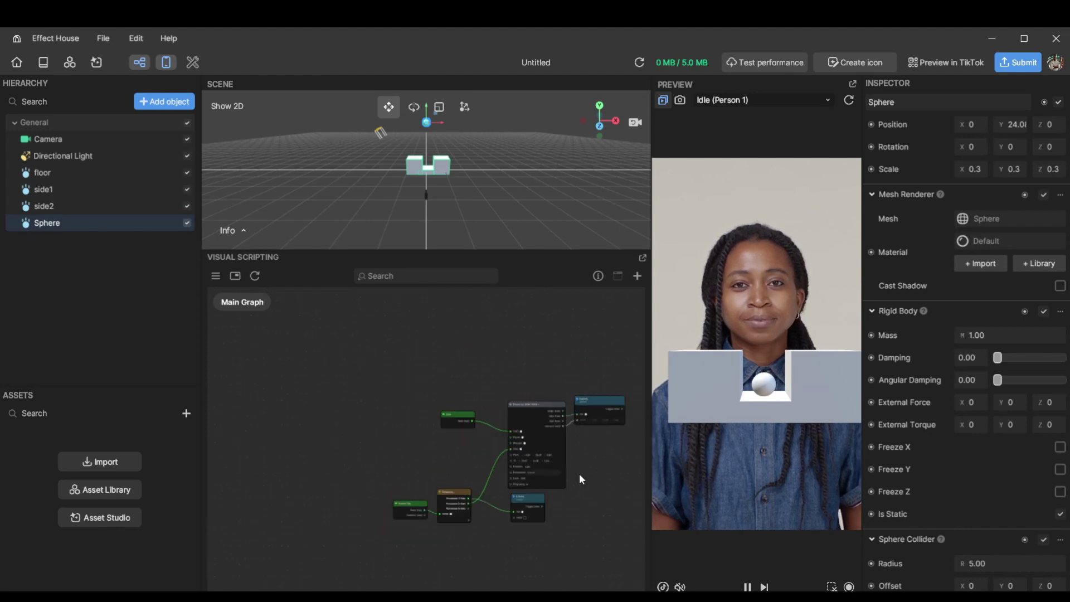
drag(578, 473, 481, 468)
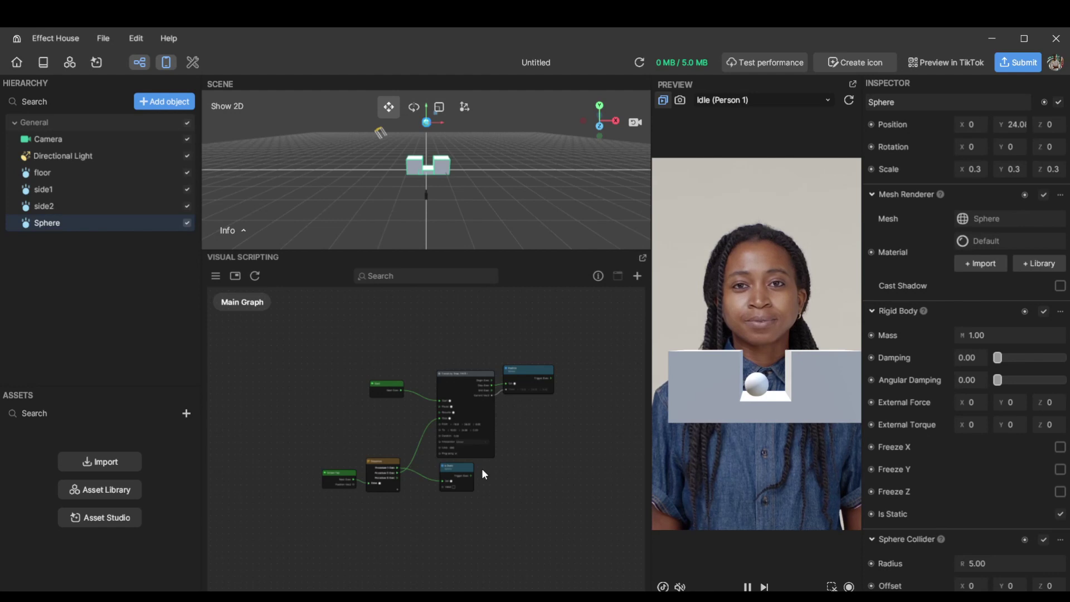
click(747, 587)
scroll(399, 496, down, 3)
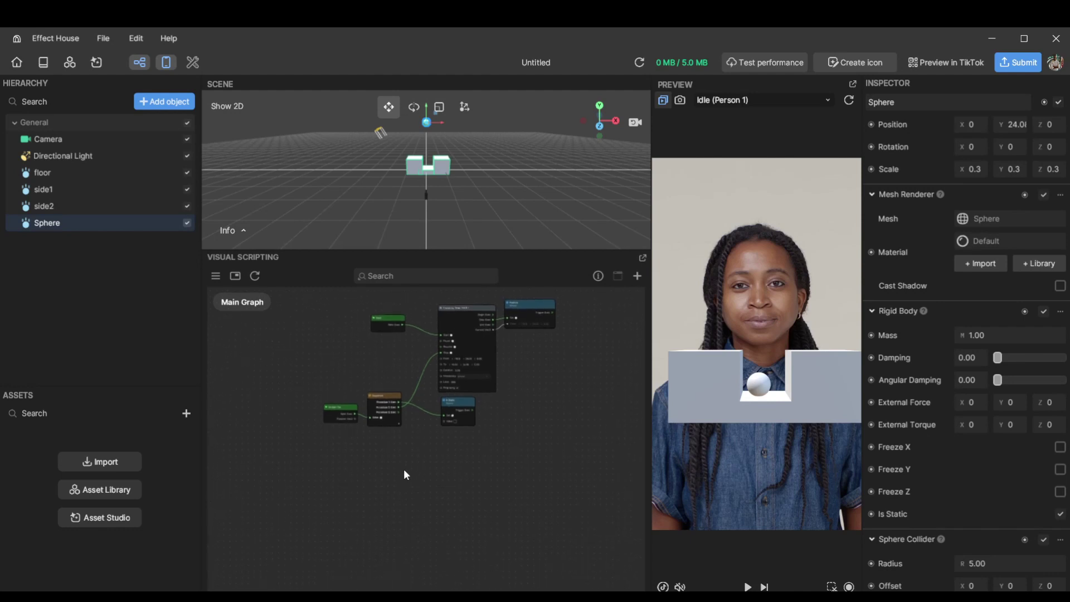
Step: Add a Collision Event node in the empty graph area below the Screen Tap logic
right_click(335, 486)
click(372, 501)
text(colli)
key(Return)
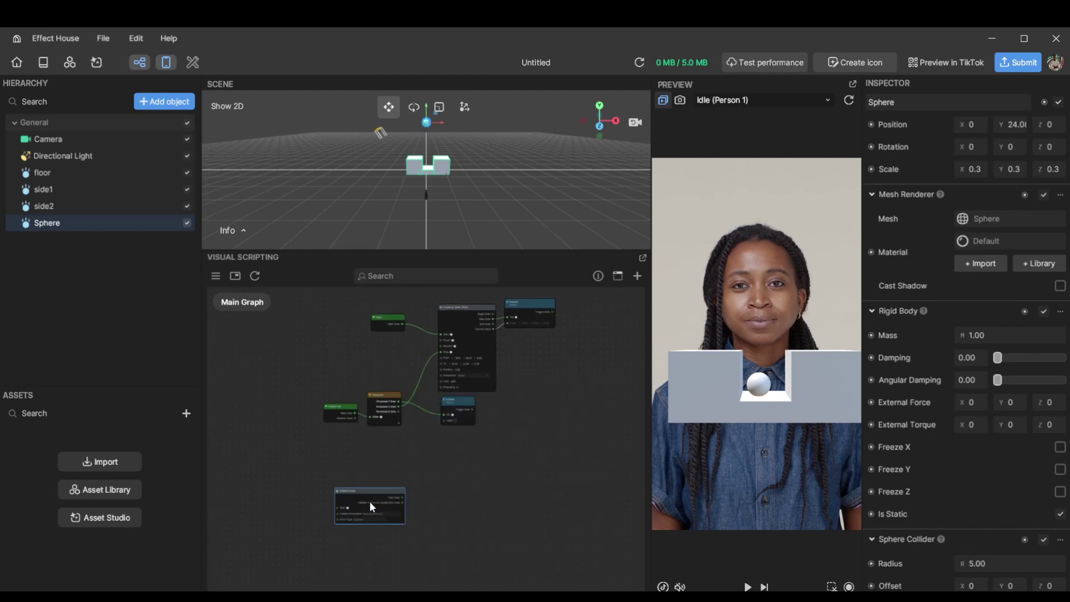
scroll(335, 510, up, 3)
drag(394, 477, 407, 469)
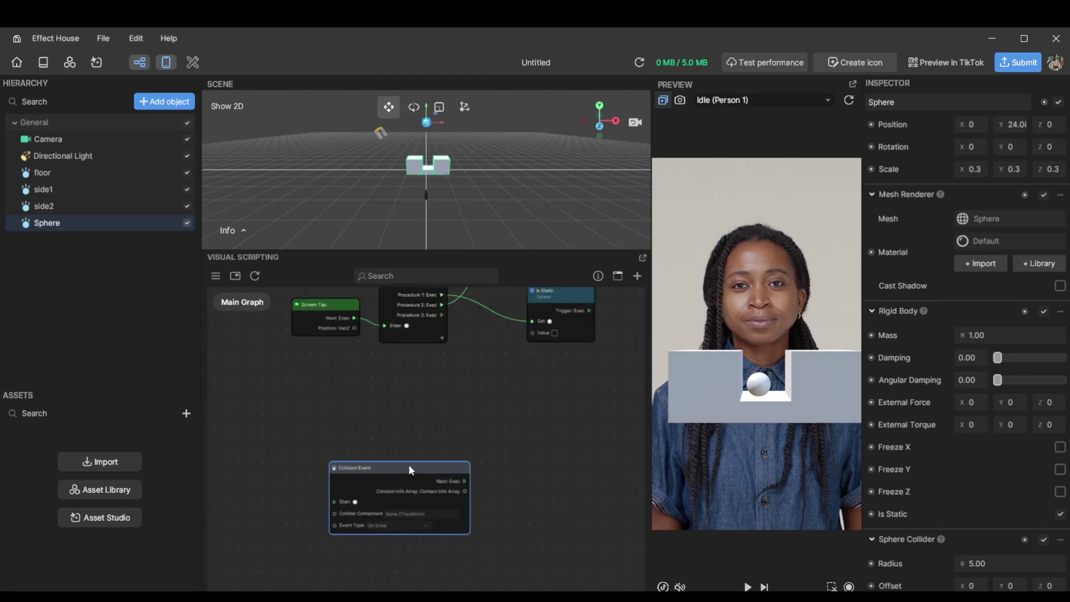
Step: Set the Collision Event's Collider Component to floor, keep its Event Type at On Enter, and leave space before the node
click(402, 512)
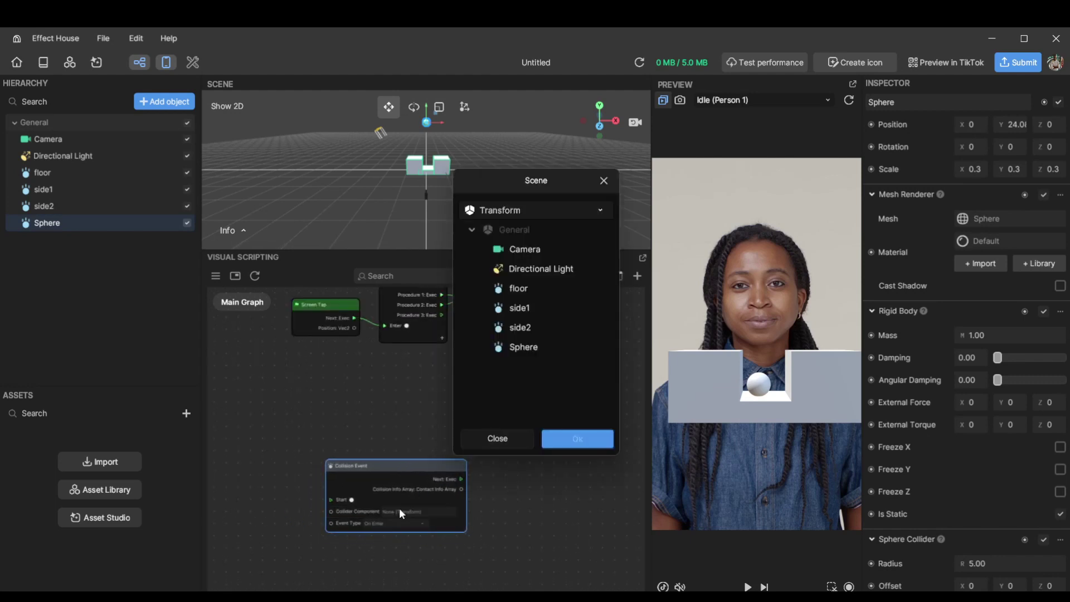
click(532, 290)
click(586, 442)
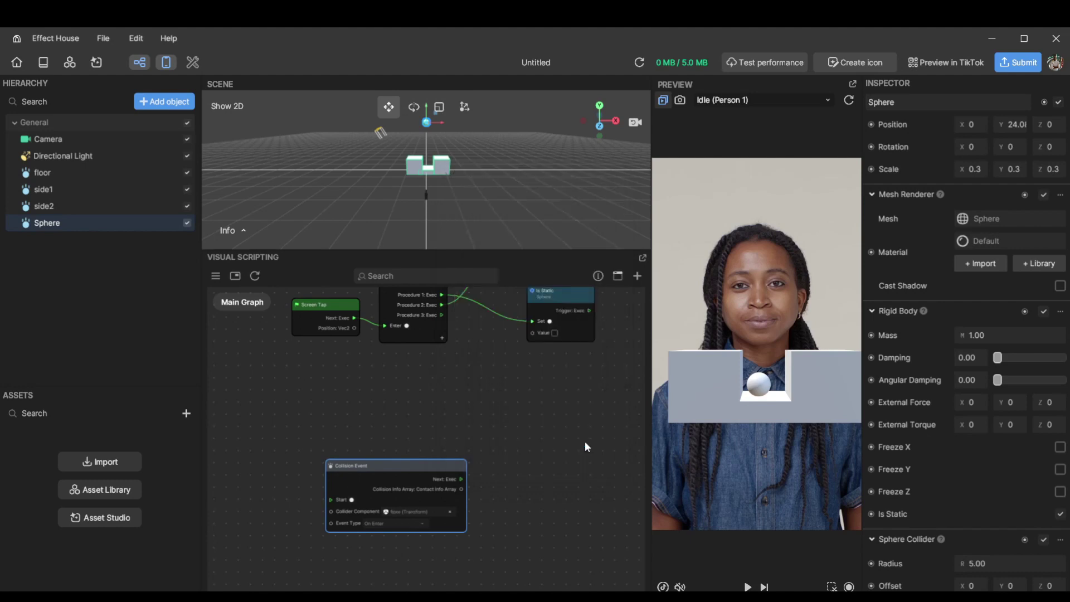
click(386, 524)
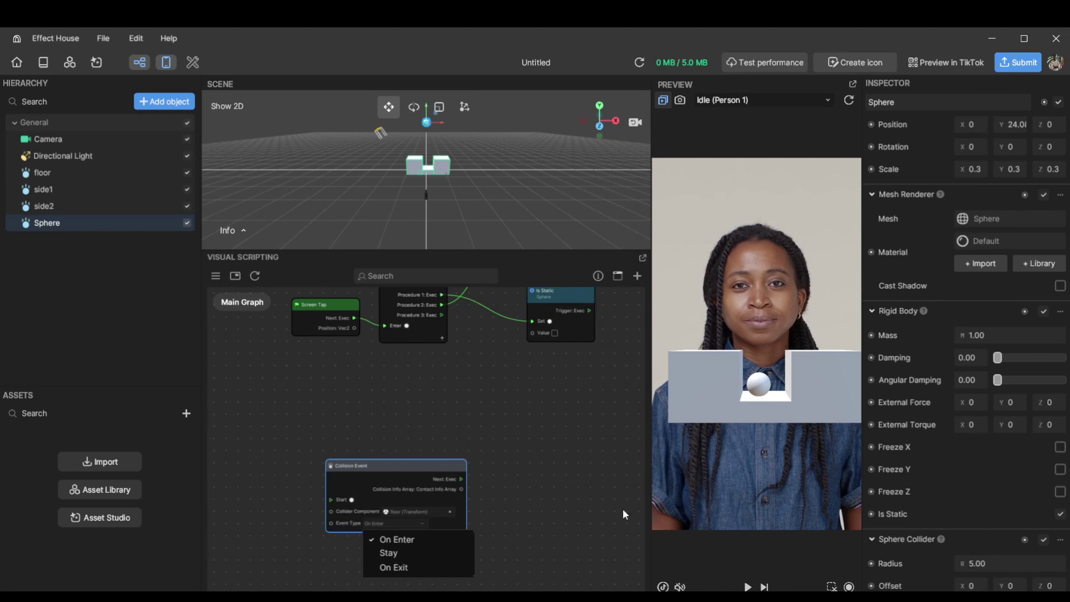
drag(369, 467, 419, 468)
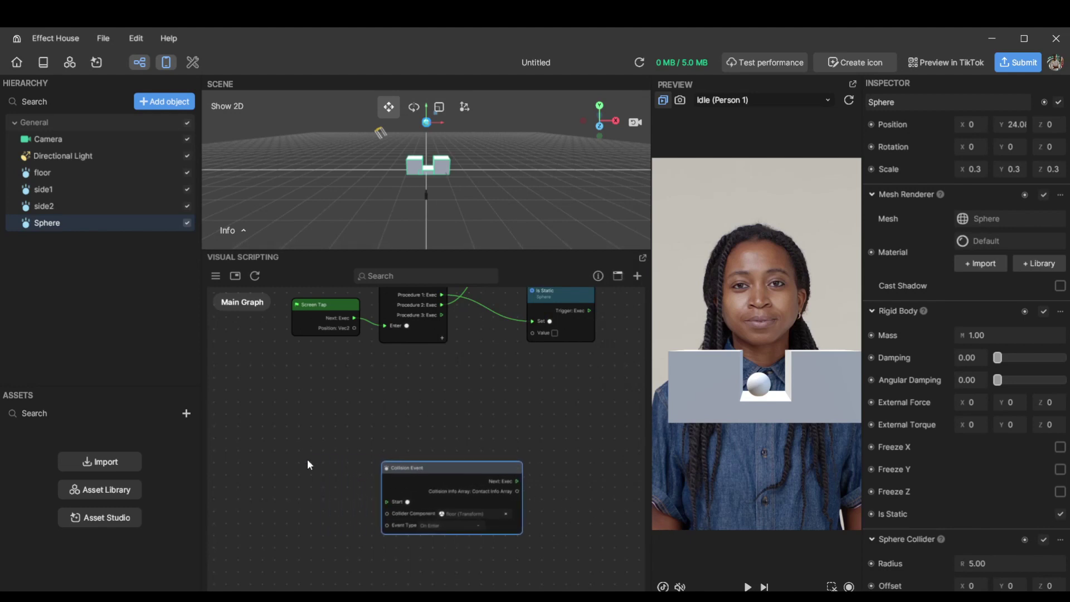
click(303, 459)
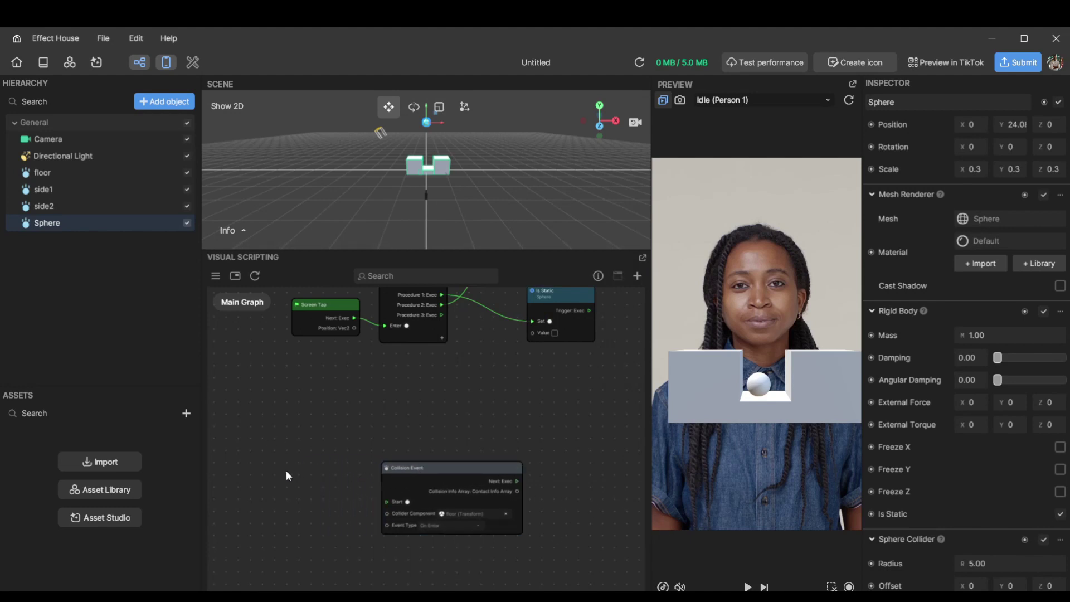
Step: Add an Update node before the Collision Event and connect its Next output to the event's Start input
right_click(269, 457)
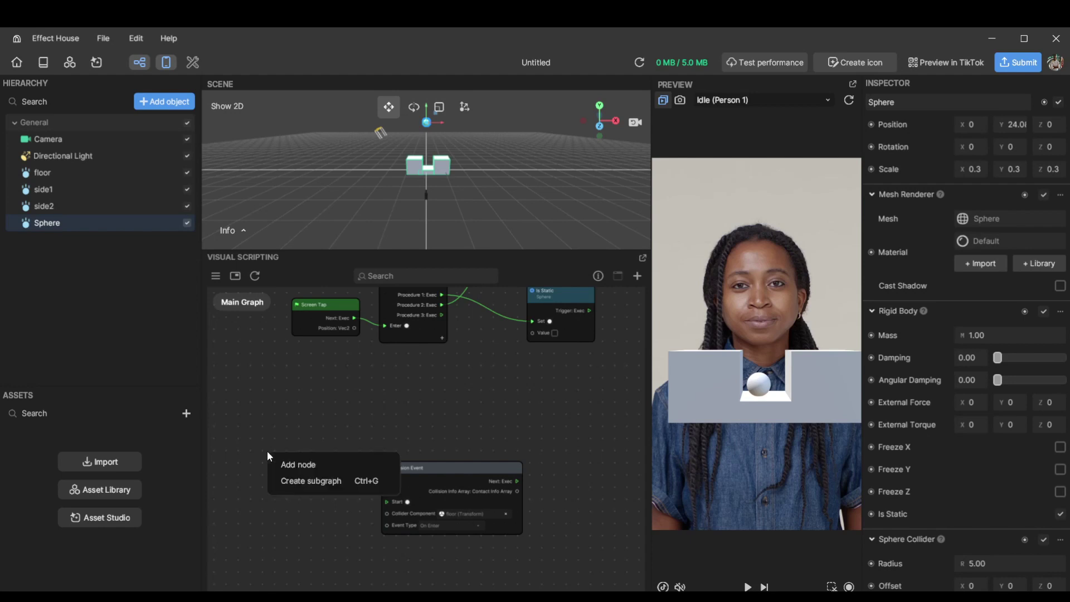
click(293, 463)
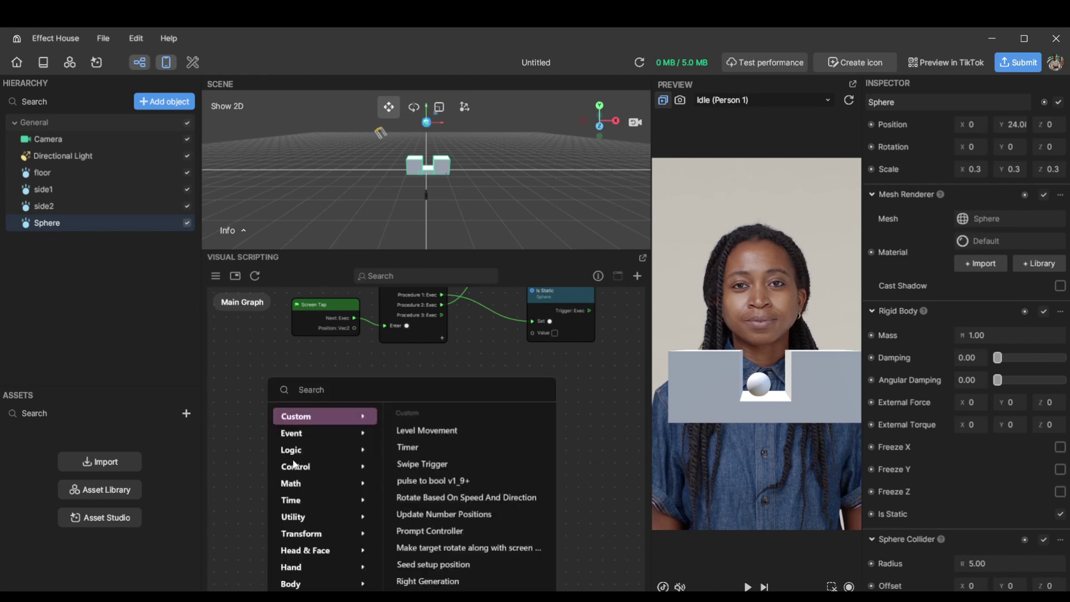
text(update)
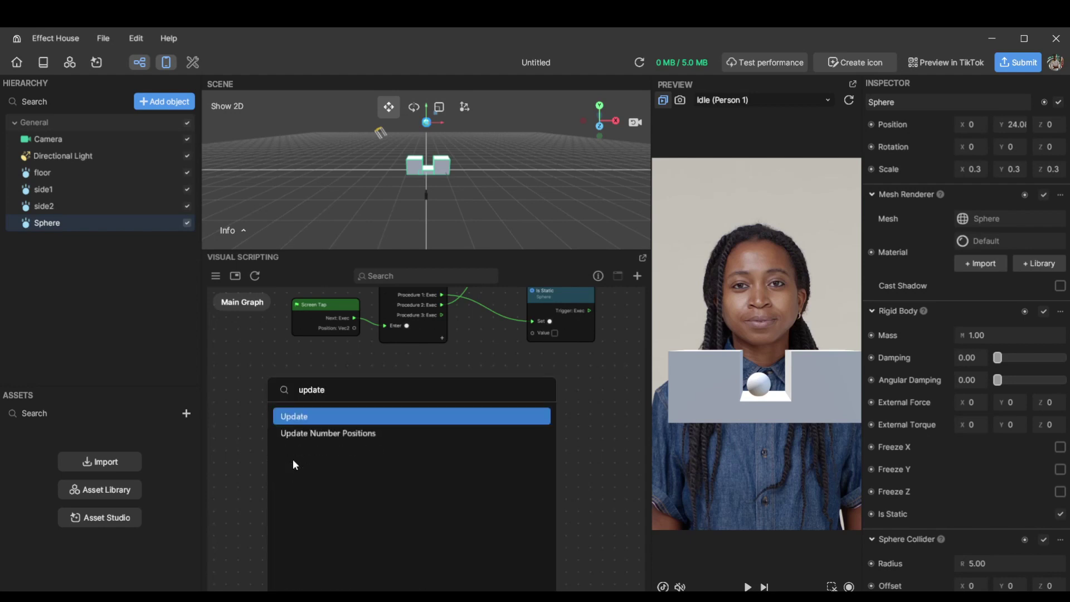
key(Return)
drag(329, 472, 388, 501)
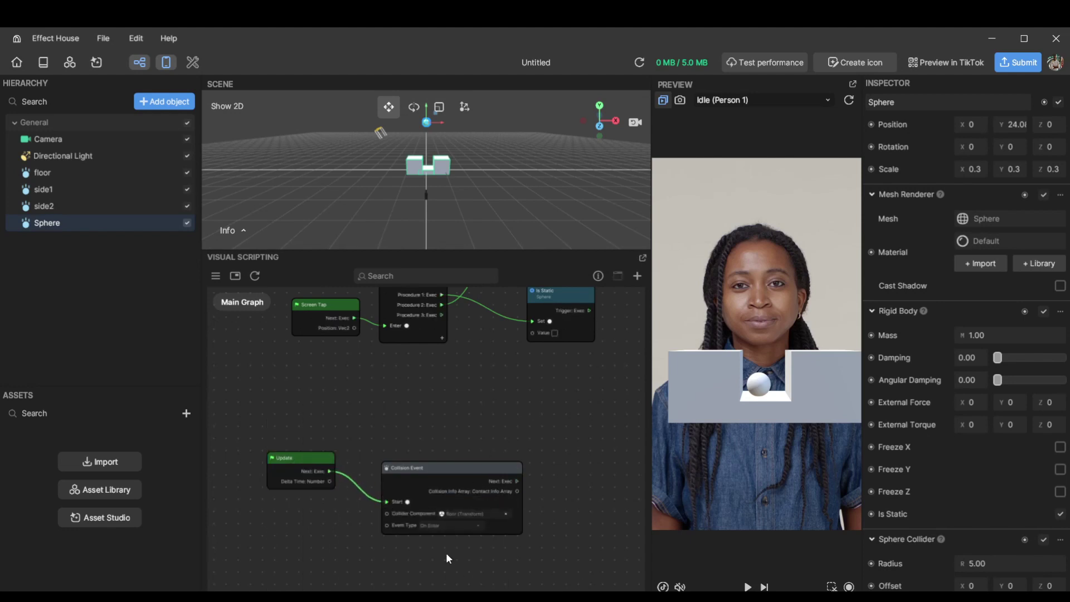
drag(447, 470, 439, 459)
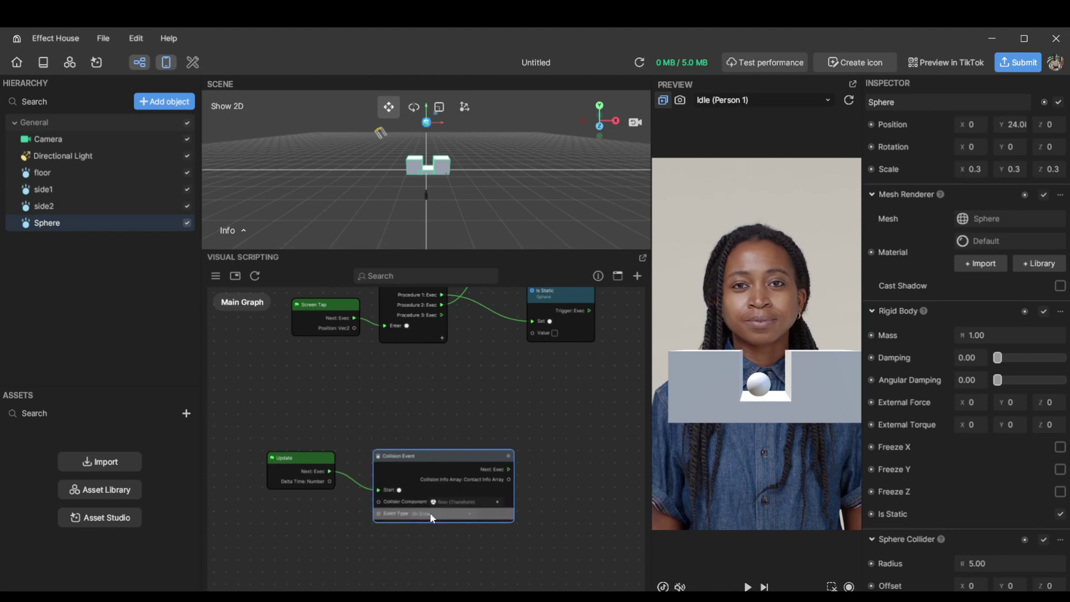
Step: Add a Counter node with its Increase input driven by the Collision Event's Next output
drag(483, 460, 514, 450)
text(count)
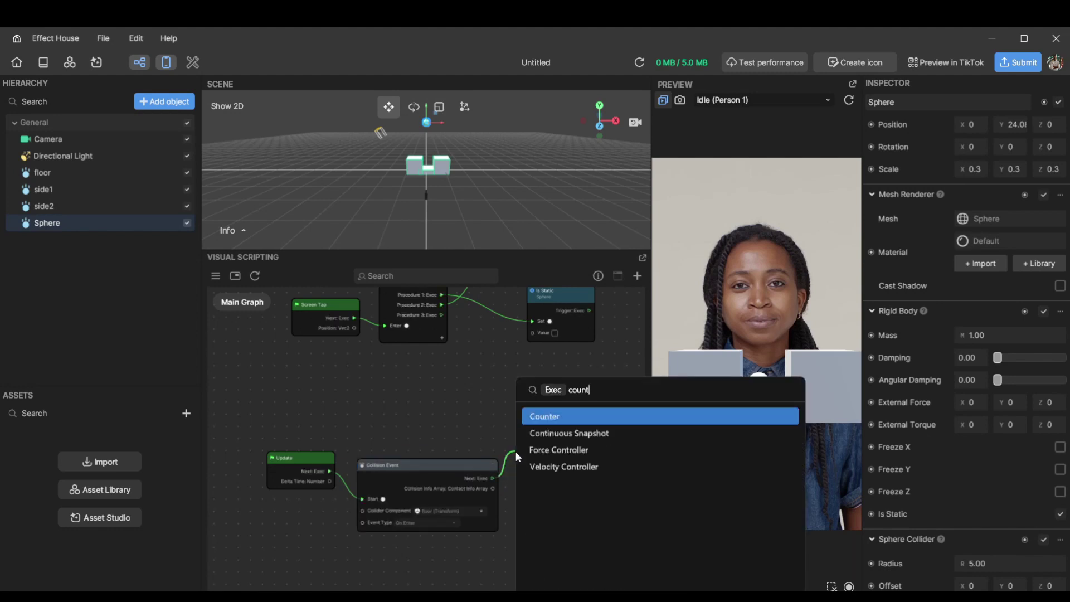
key(Return)
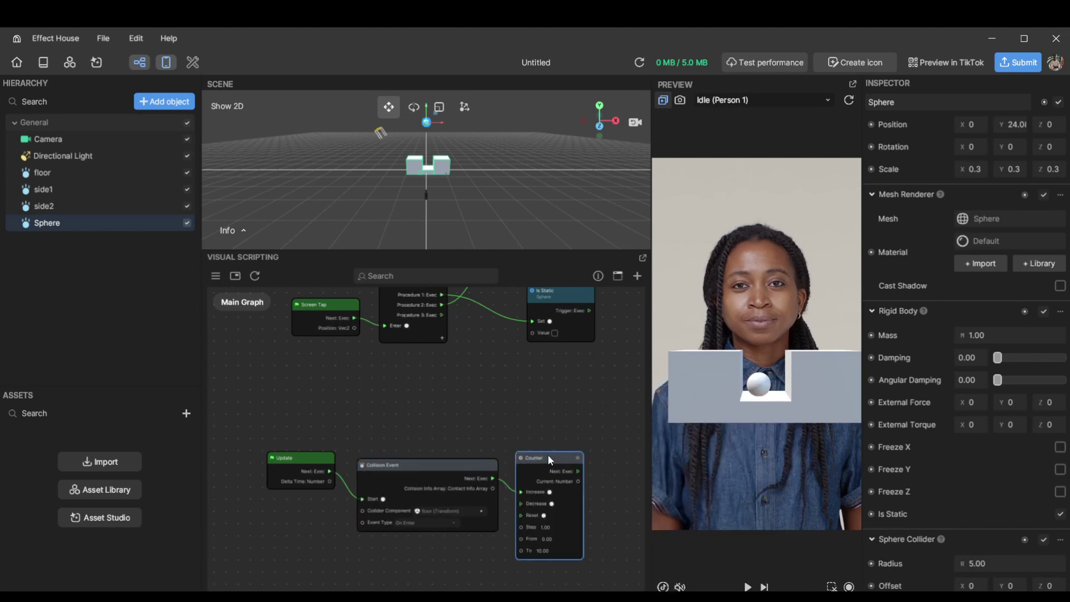
scroll(607, 539, up, 3)
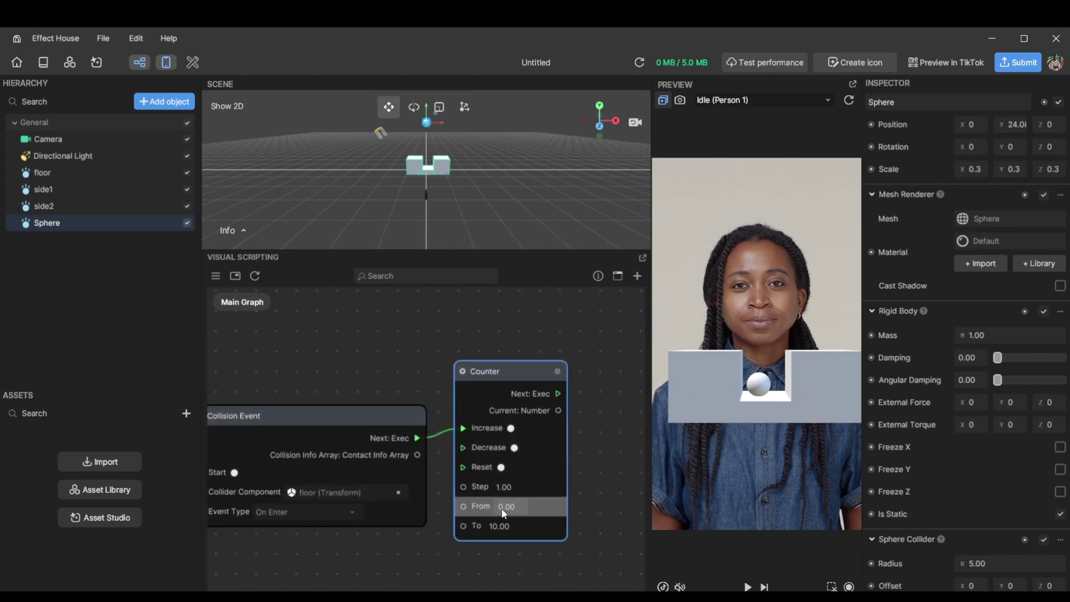
scroll(586, 444, down, 3)
middle_drag(587, 440, 561, 472)
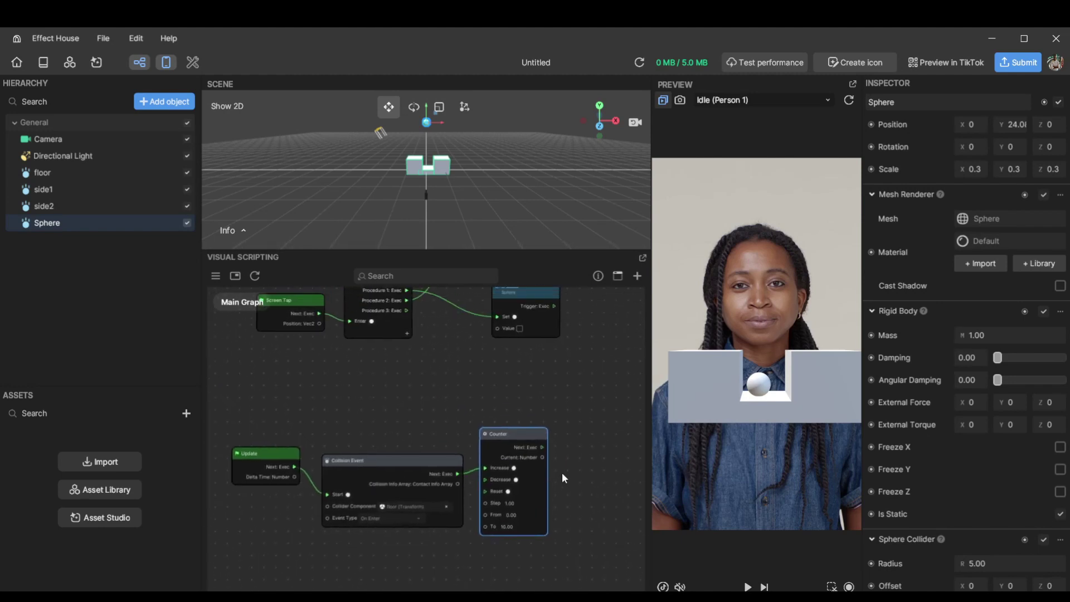
Step: Attach a Peek node to the Counter's Current output, and play and pause the preview to test collision counting
drag(543, 457, 572, 441)
text(peek)
key(Return)
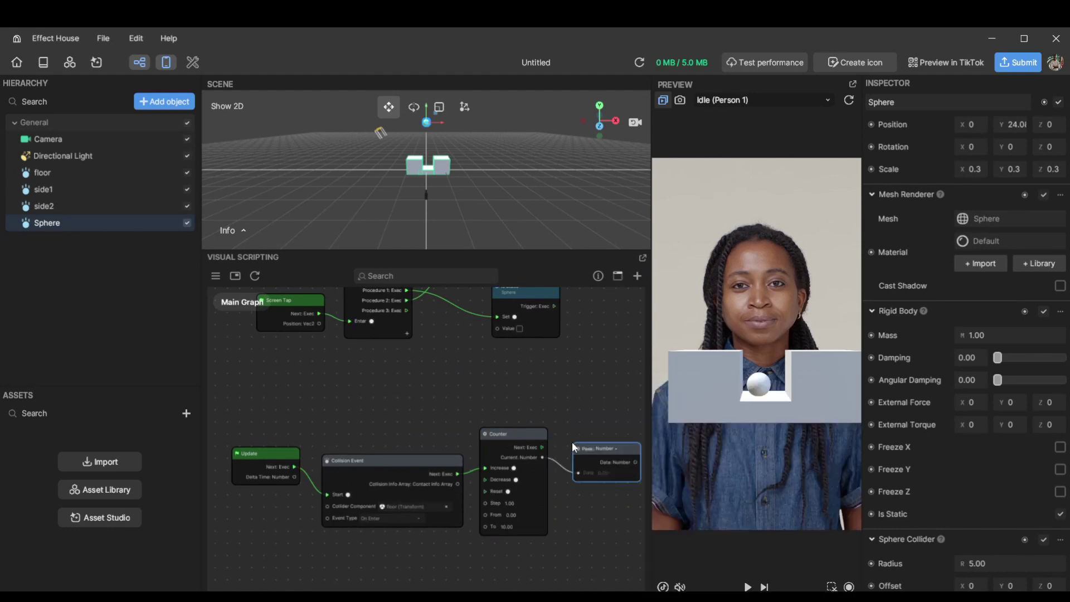
click(747, 586)
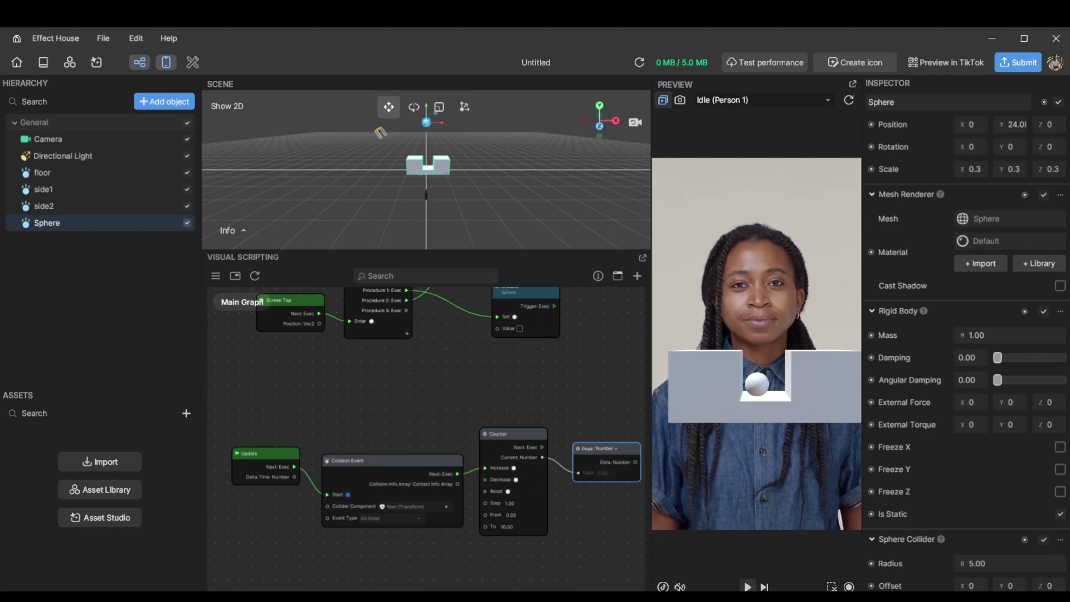
click(747, 586)
Step: Check which scene object is assigned to the Collision Event's Collider Component, leaving the selection as it is
scroll(388, 513, up, 3)
click(390, 503)
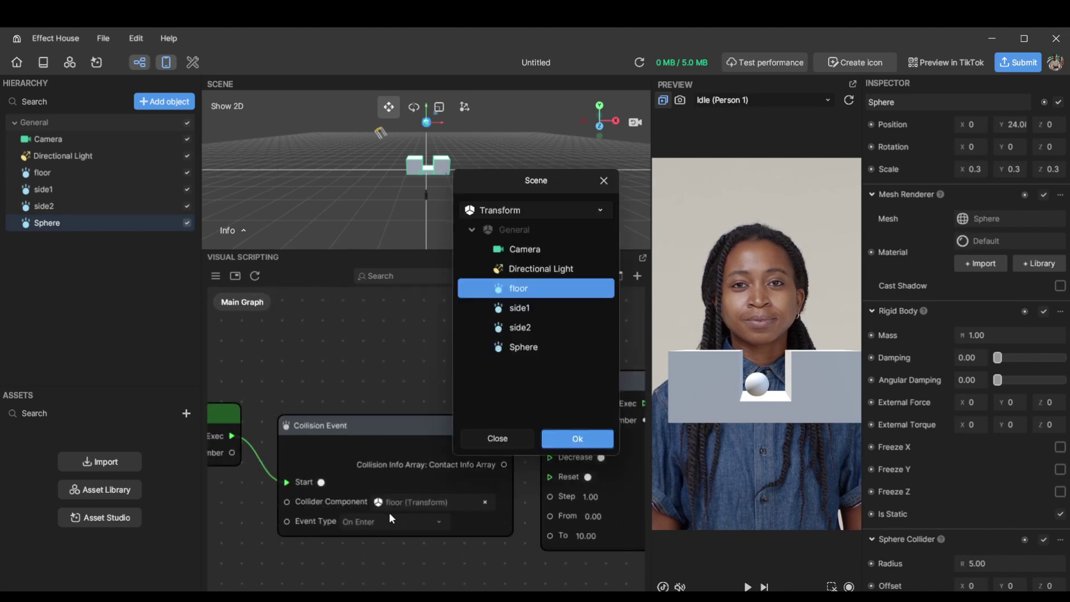
click(605, 185)
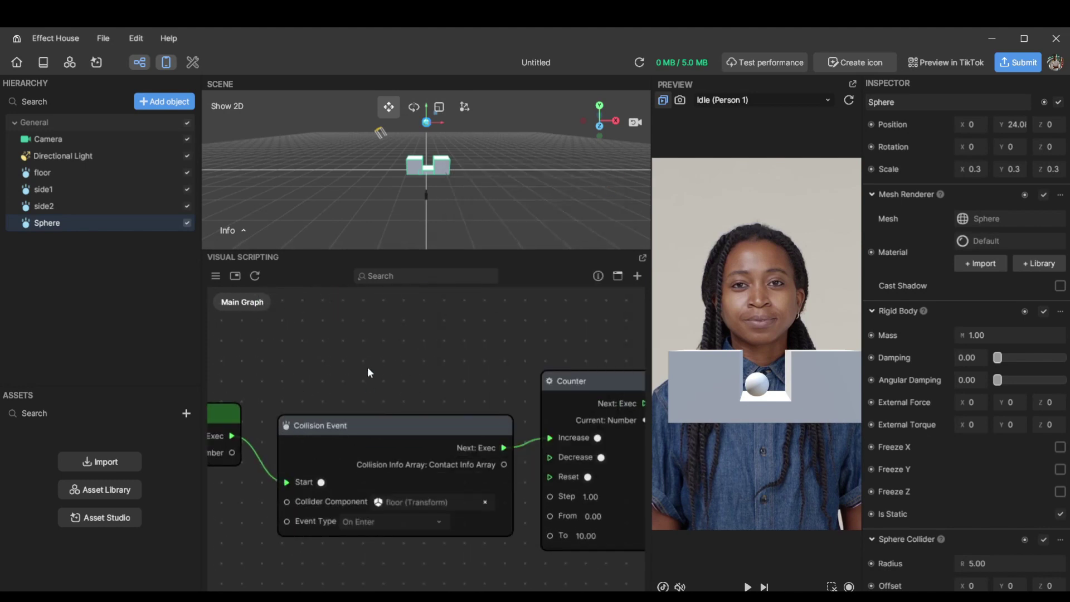
Step: Add a Box Collider getter node for the floor and connect it to the Collision Event's Collider Component input
scroll(367, 369, down, 2)
scroll(962, 402, down, 2)
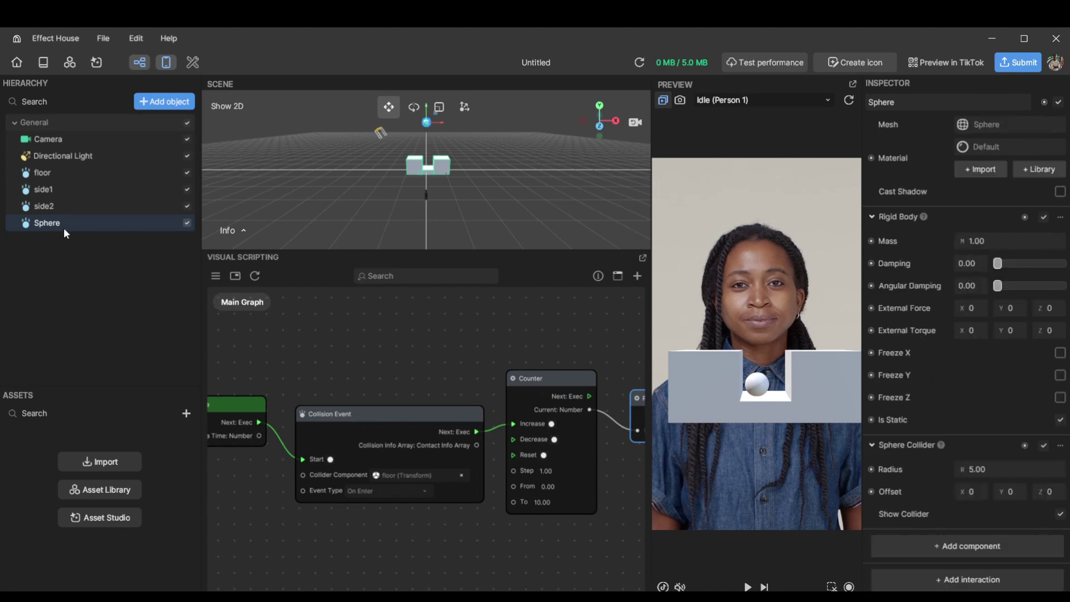
click(52, 170)
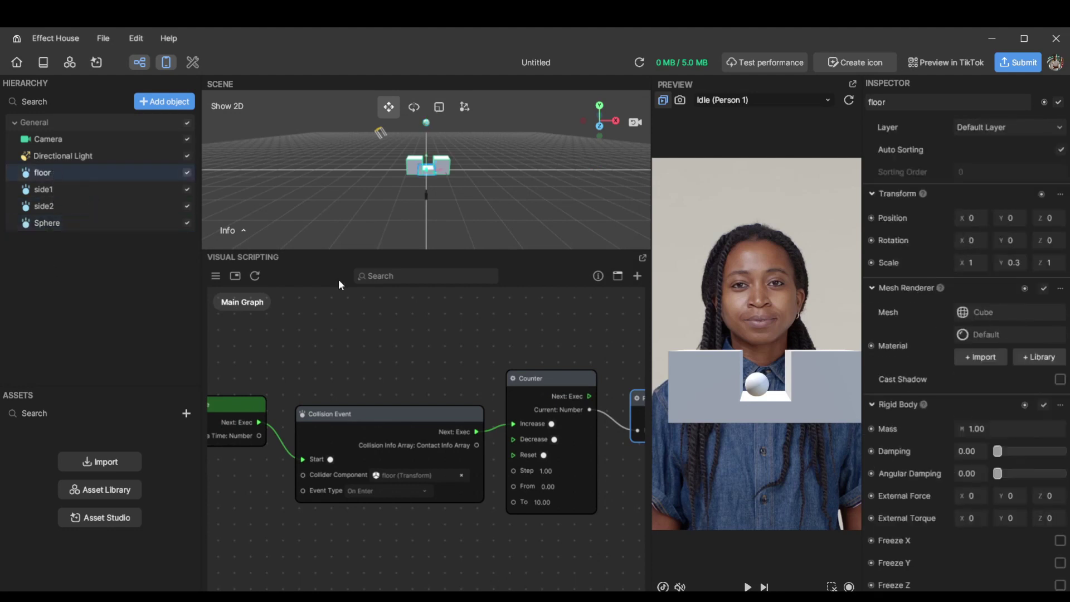
scroll(1013, 429, down, 4)
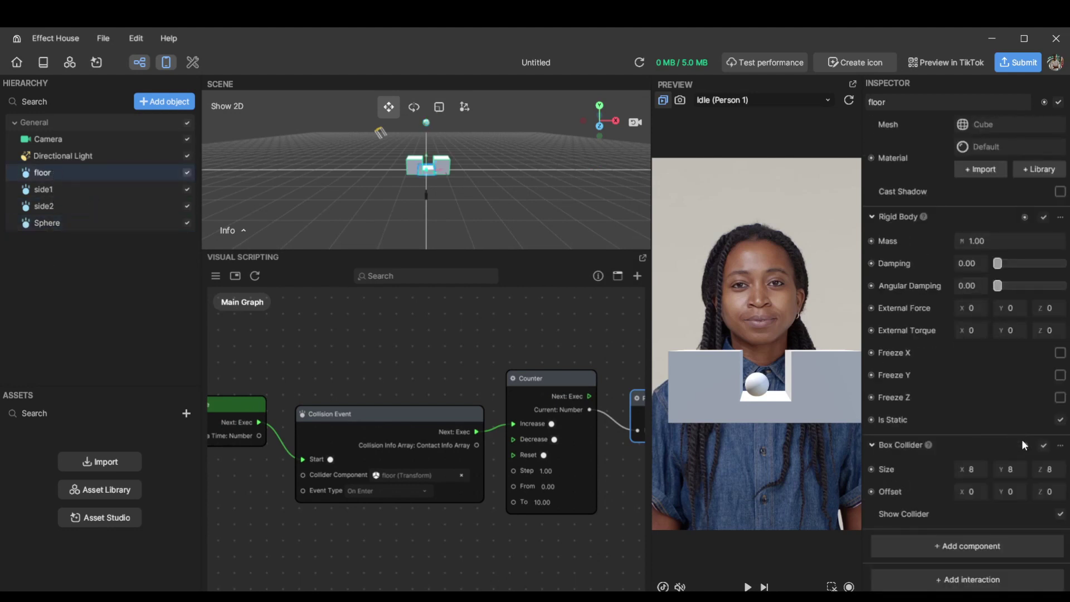
mouse_move(1028, 445)
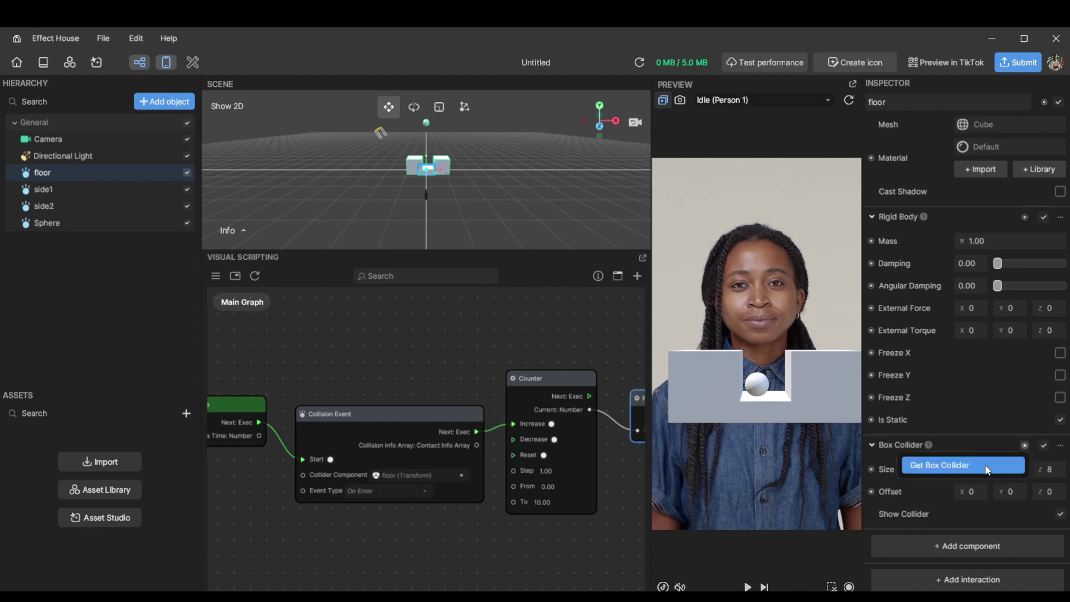
click(947, 466)
drag(493, 454, 216, 469)
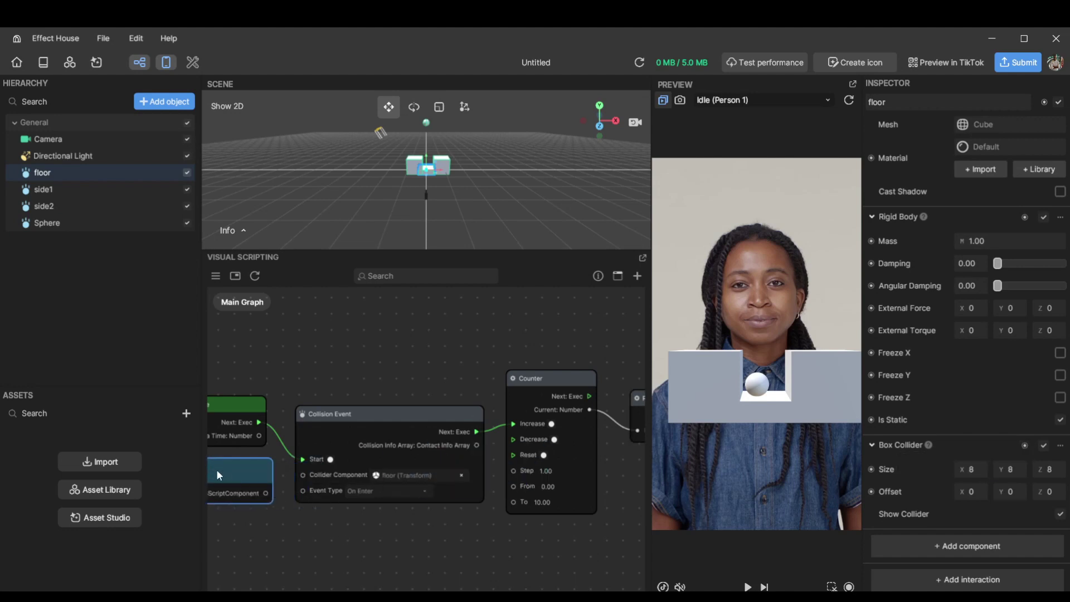
drag(267, 491, 302, 474)
Step: Play the preview to test floor collision counting, and space the Counter and Peek nodes further from the Collision Event
click(749, 586)
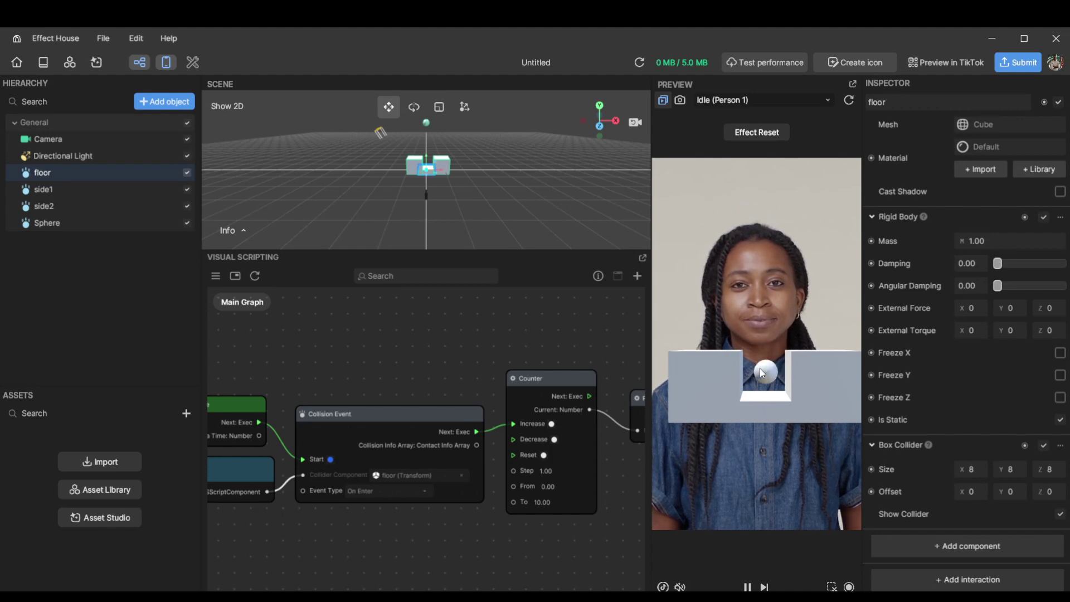
drag(502, 365, 421, 349)
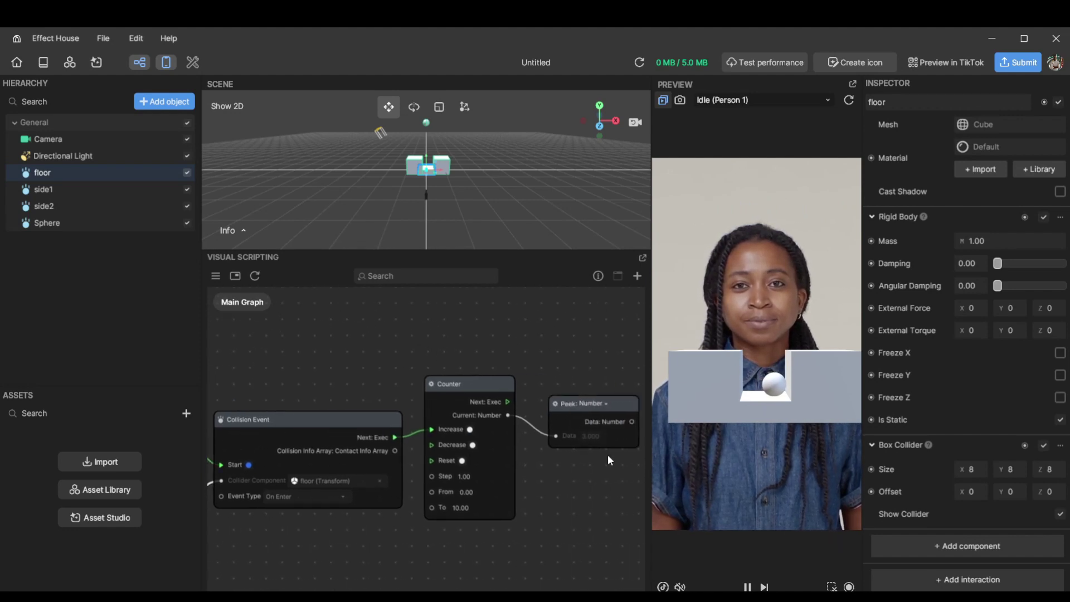
drag(617, 407, 617, 389)
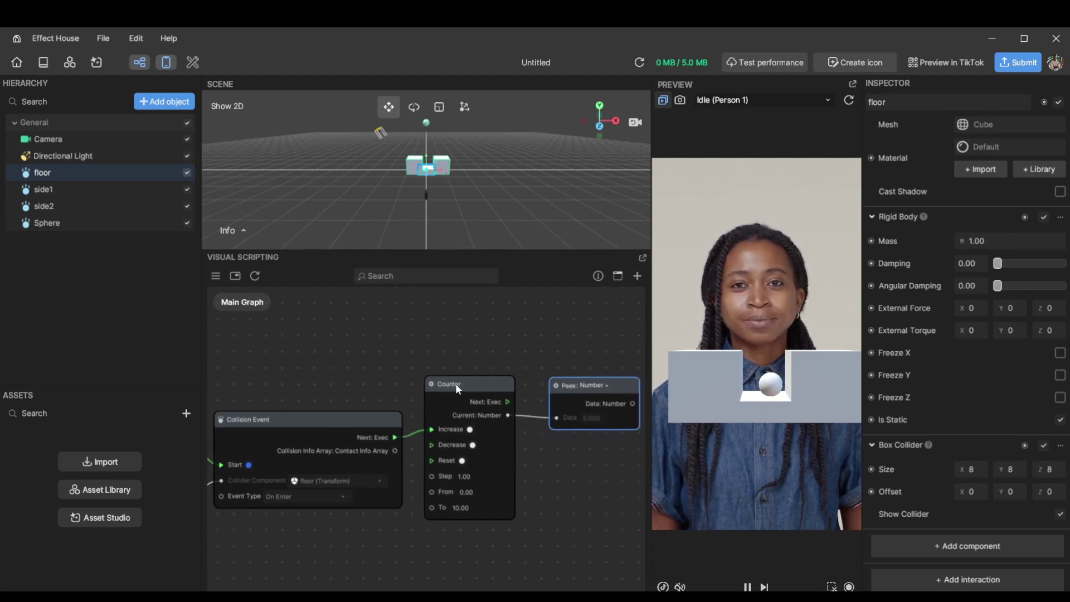
drag(460, 380, 474, 383)
drag(614, 390, 632, 386)
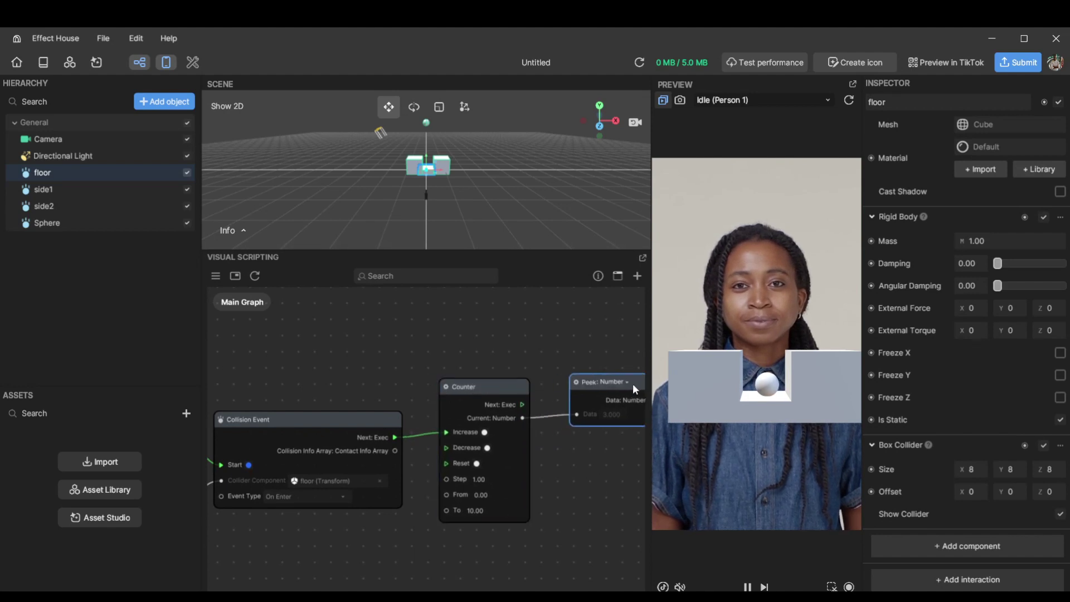
drag(506, 391, 523, 388)
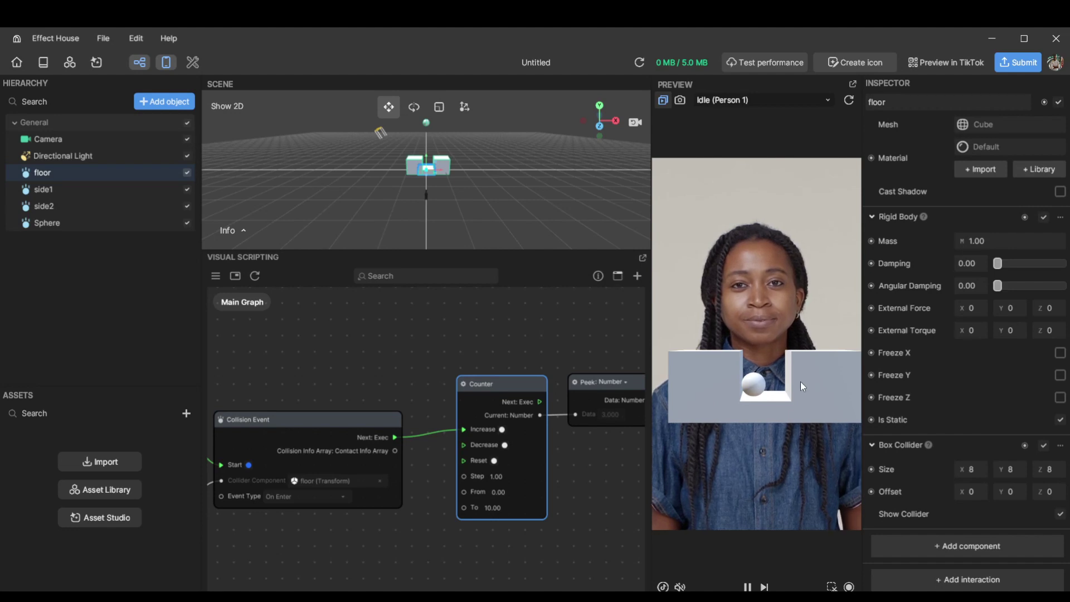
scroll(593, 418, down, 3)
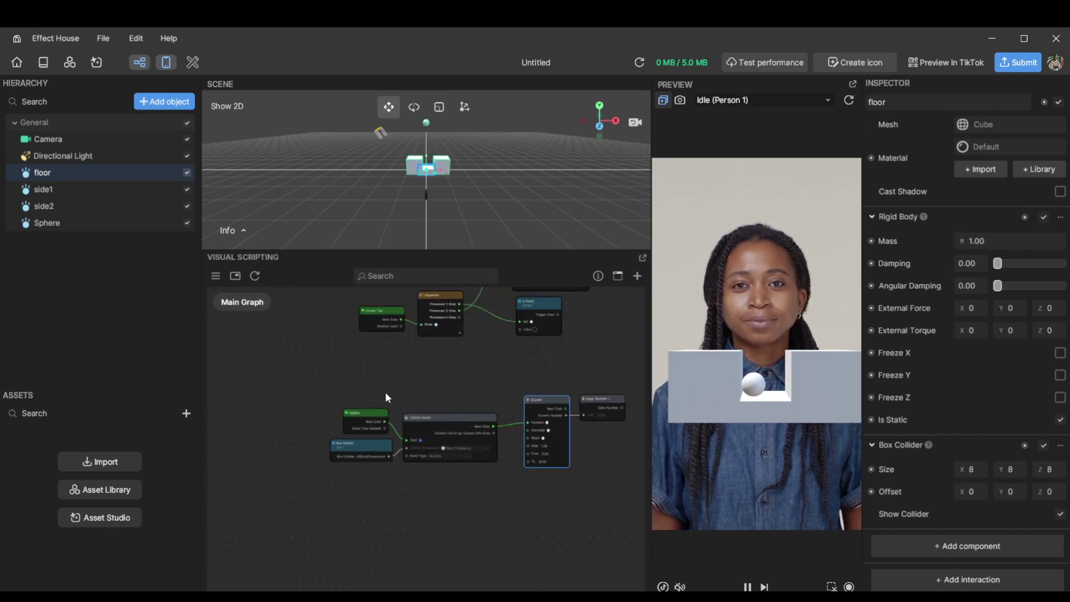
middle_drag(385, 397, 371, 402)
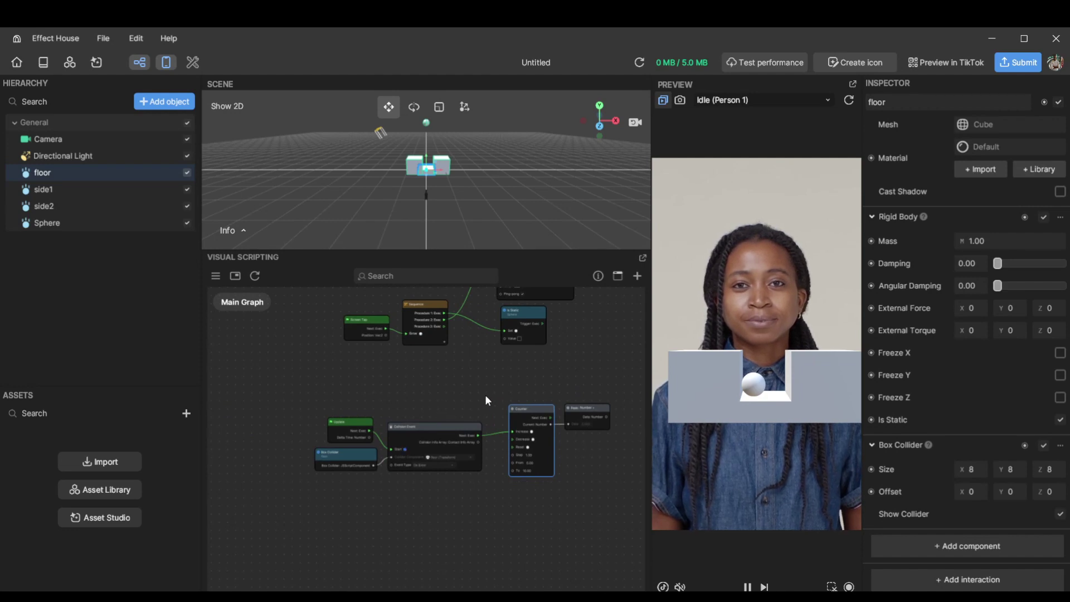
middle_drag(484, 394, 438, 425)
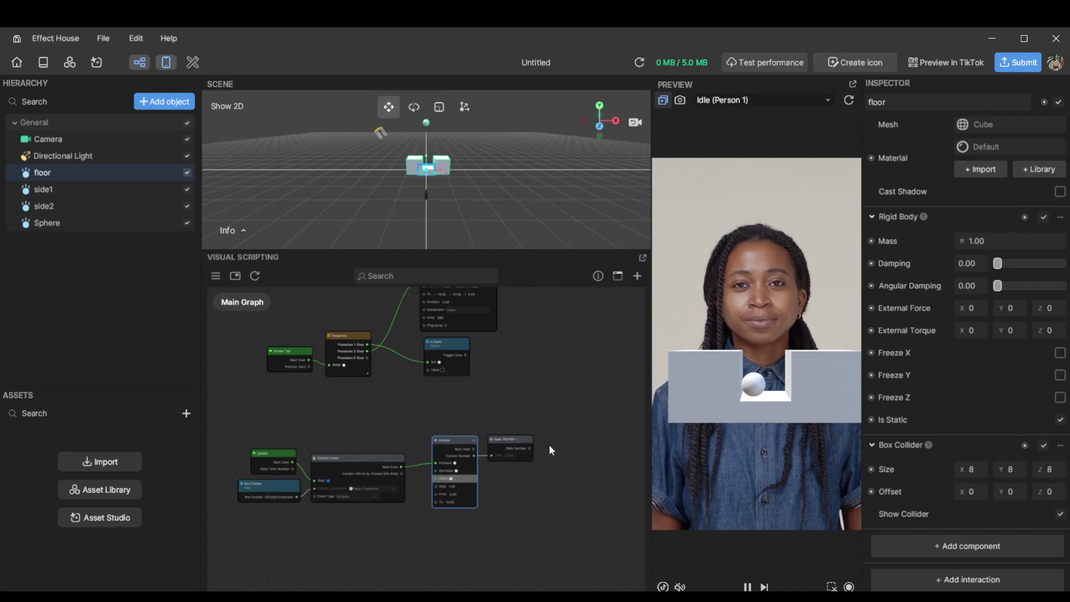
drag(502, 442, 503, 445)
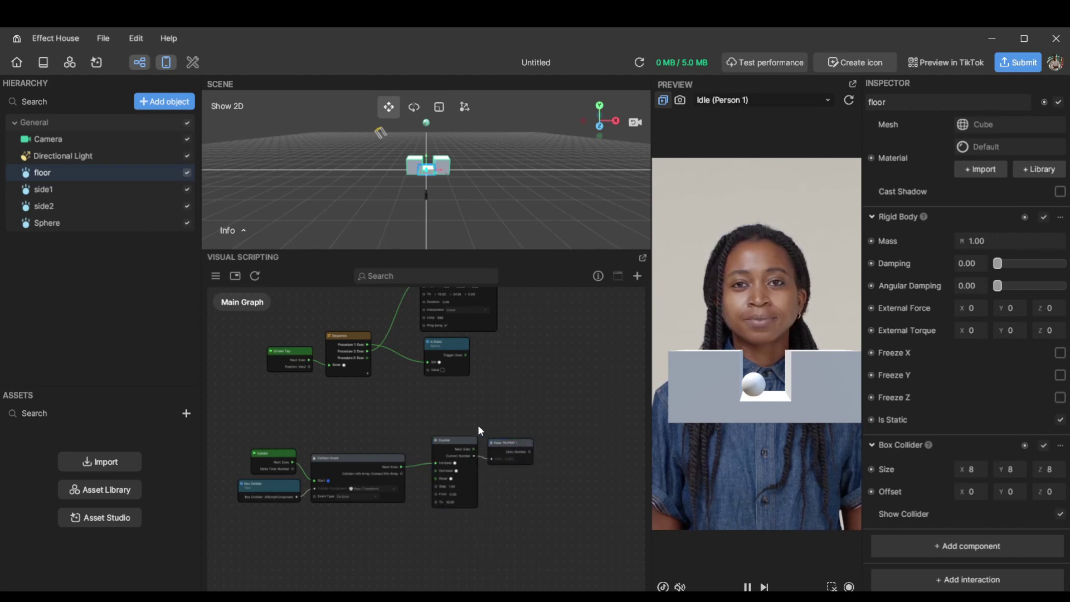
Step: Add a 3D Text object to the scene, pause the preview, and set its text to 00
click(165, 102)
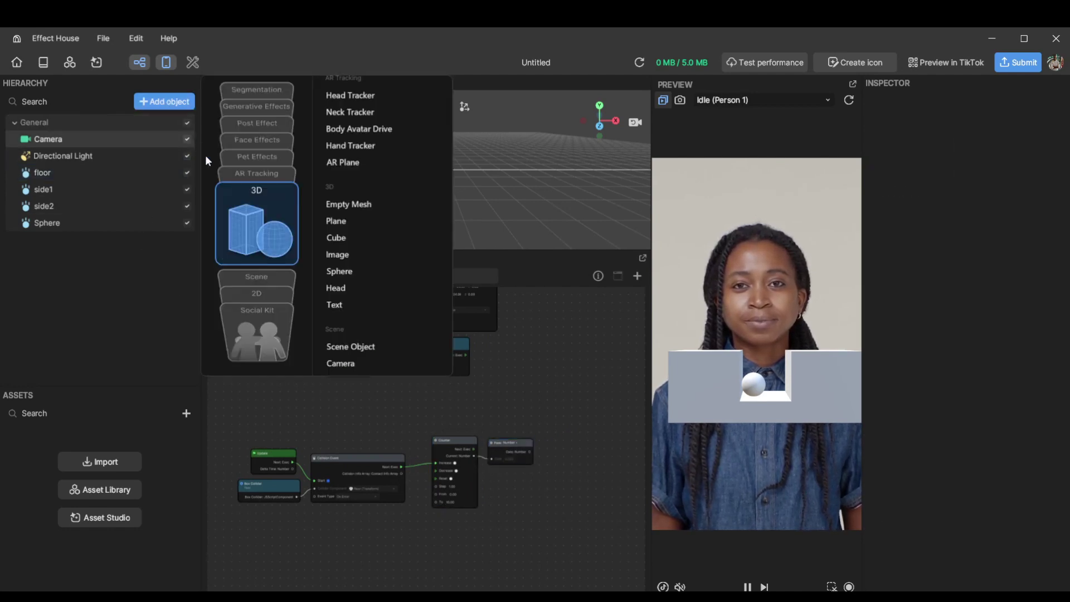
click(358, 305)
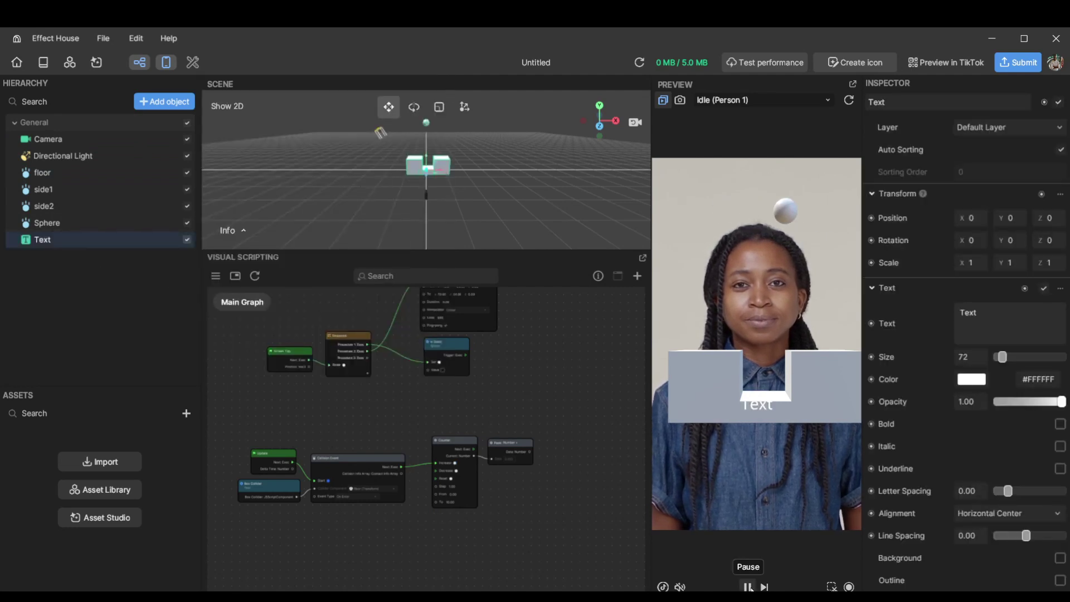
click(747, 587)
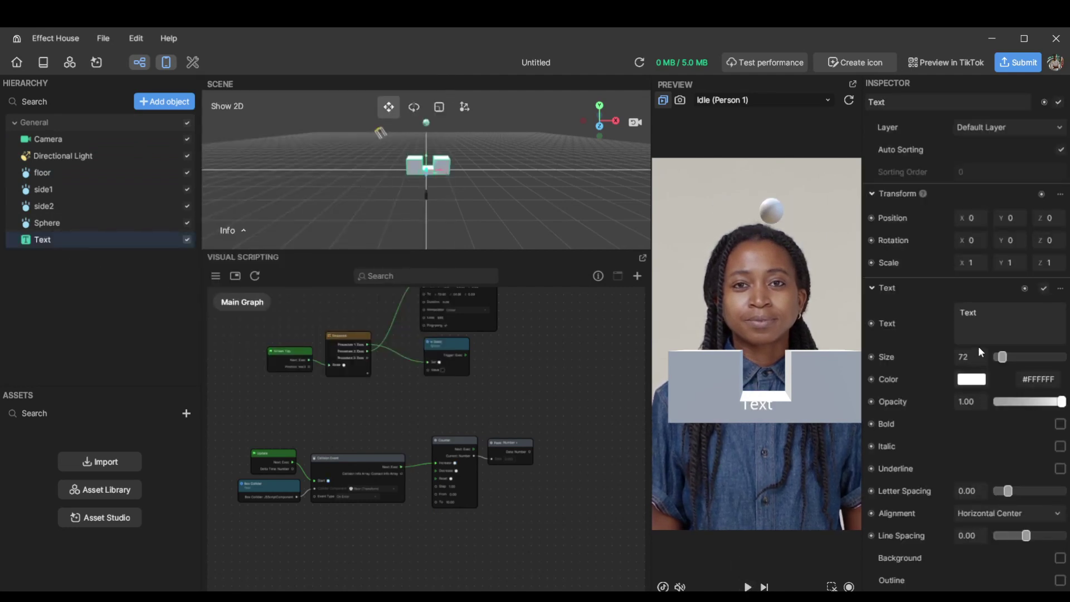
drag(990, 316, 967, 315)
Step: Enlarge the scene view and move the Text object to about X -8.5, Y 23.4, restarting the preview to check placement
click(139, 62)
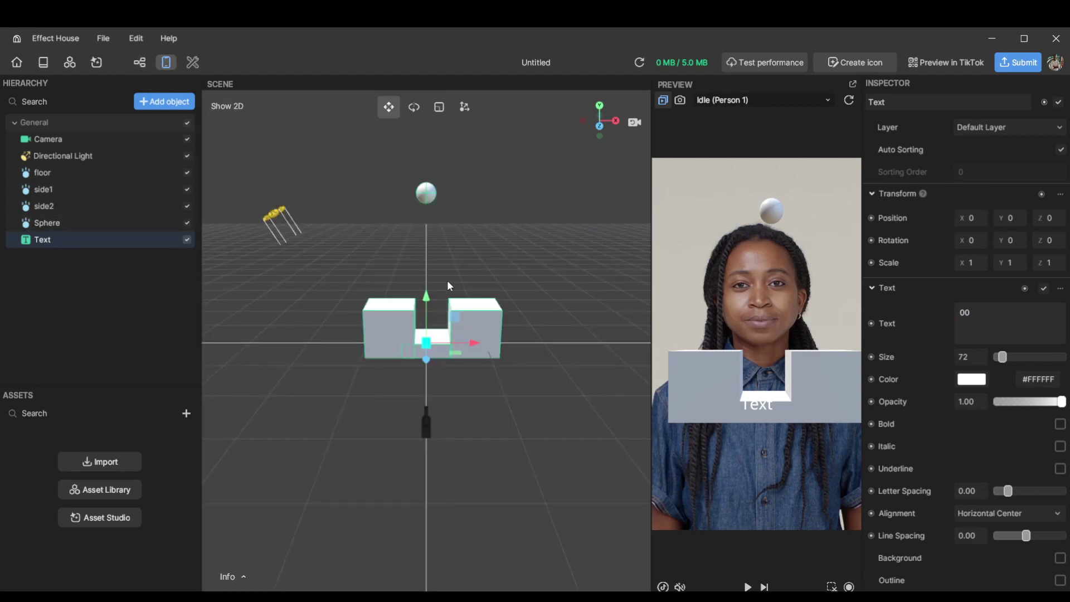
drag(425, 301, 425, 209)
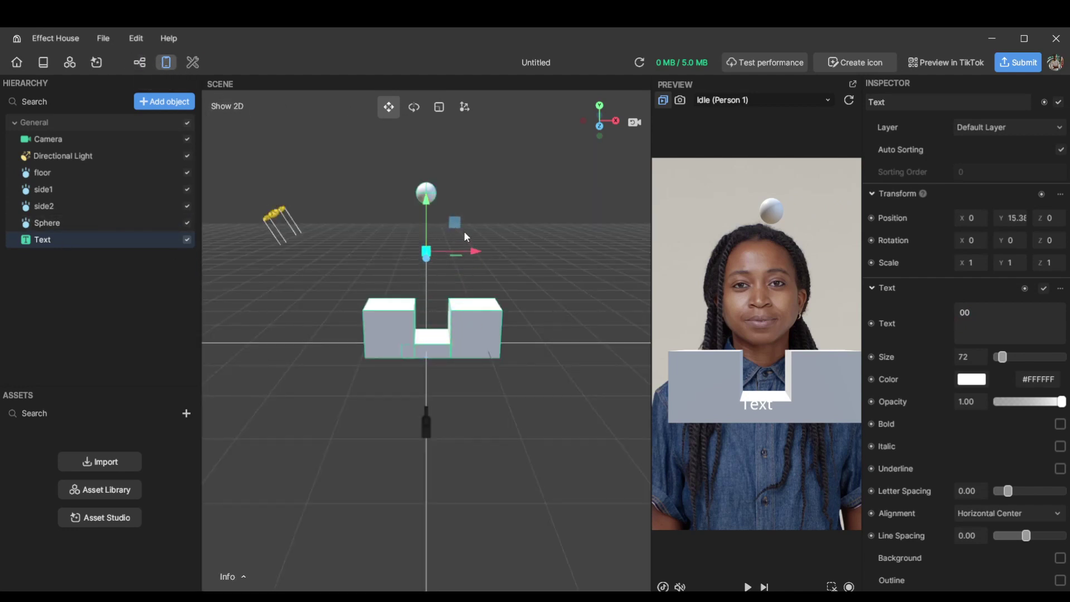
drag(475, 253, 427, 256)
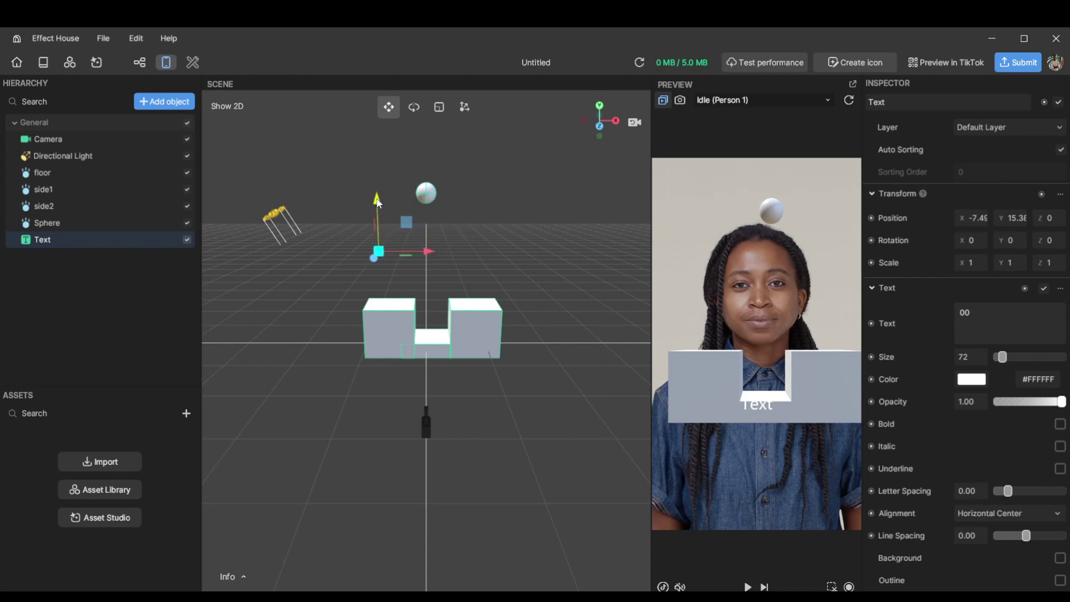
drag(377, 204, 376, 182)
click(746, 586)
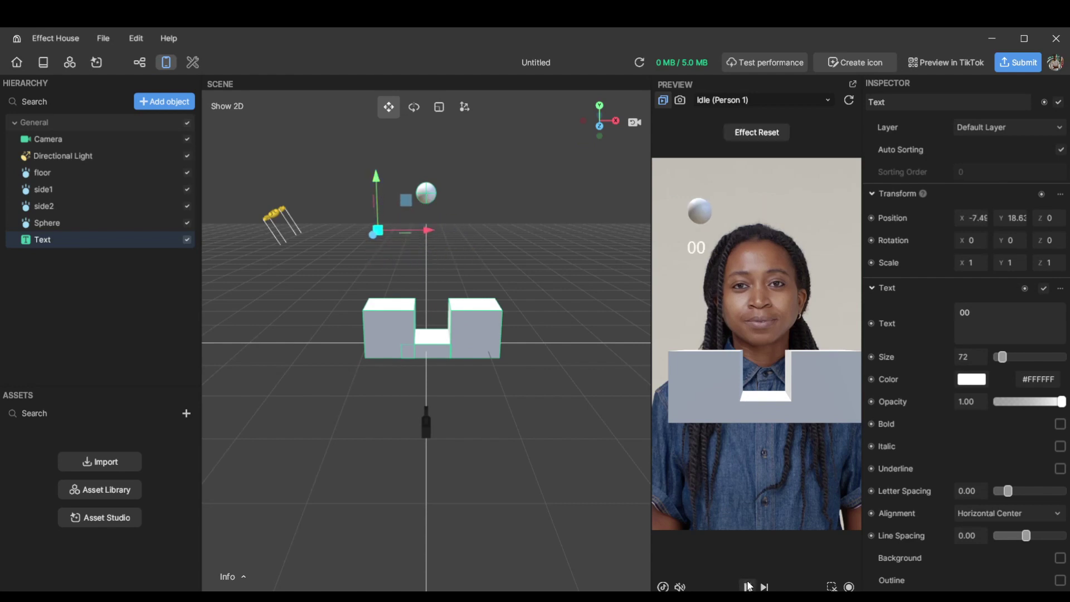
drag(374, 202, 374, 169)
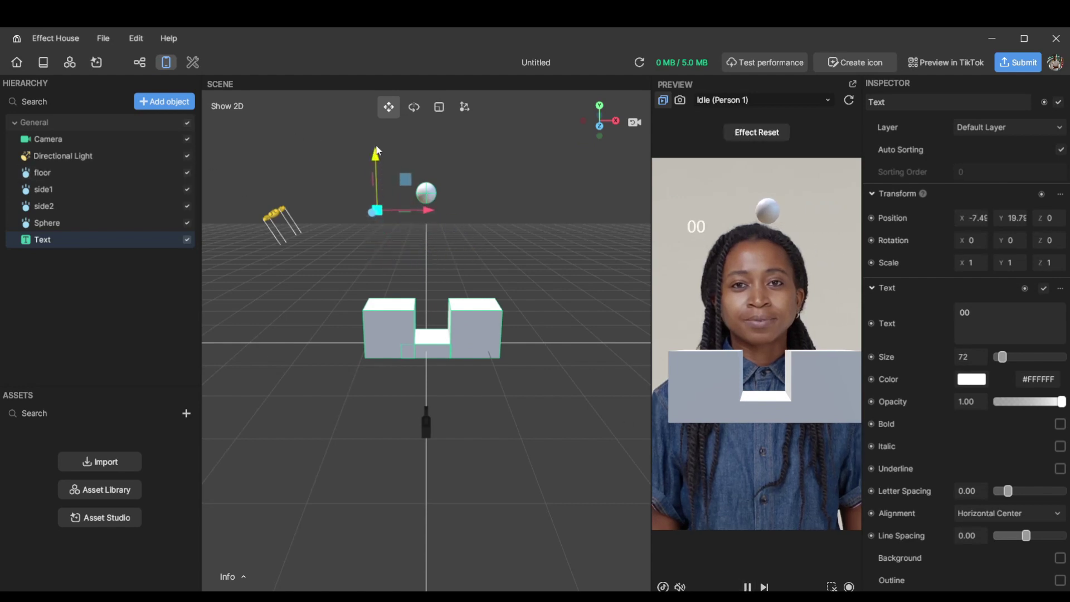
drag(424, 196, 417, 196)
Step: Set the text size to 202 and enable its Outline and Shadow
drag(1013, 358, 1011, 362)
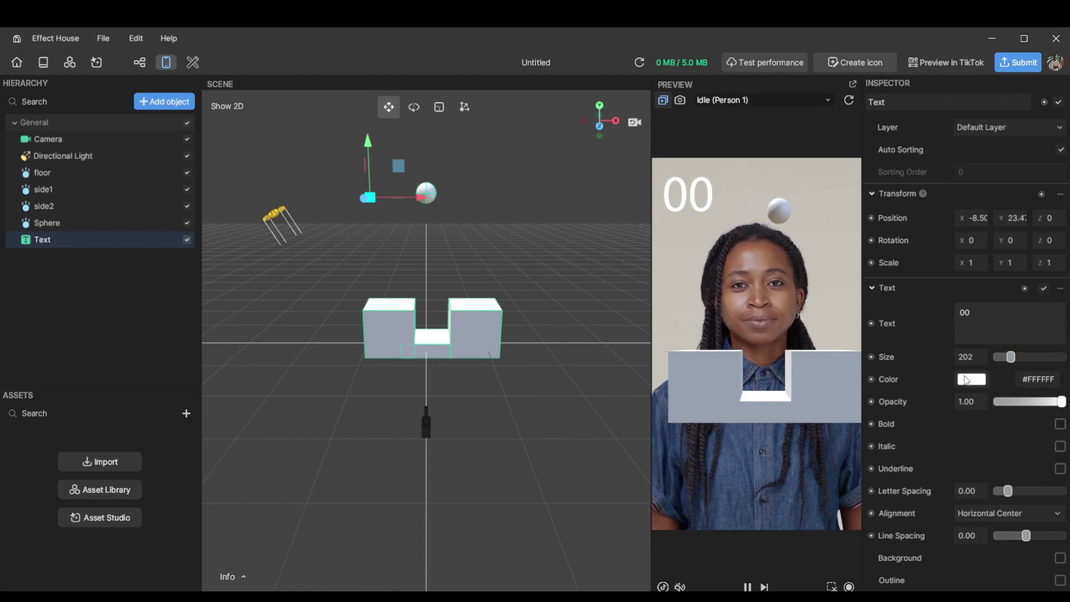
scroll(1024, 470, down, 3)
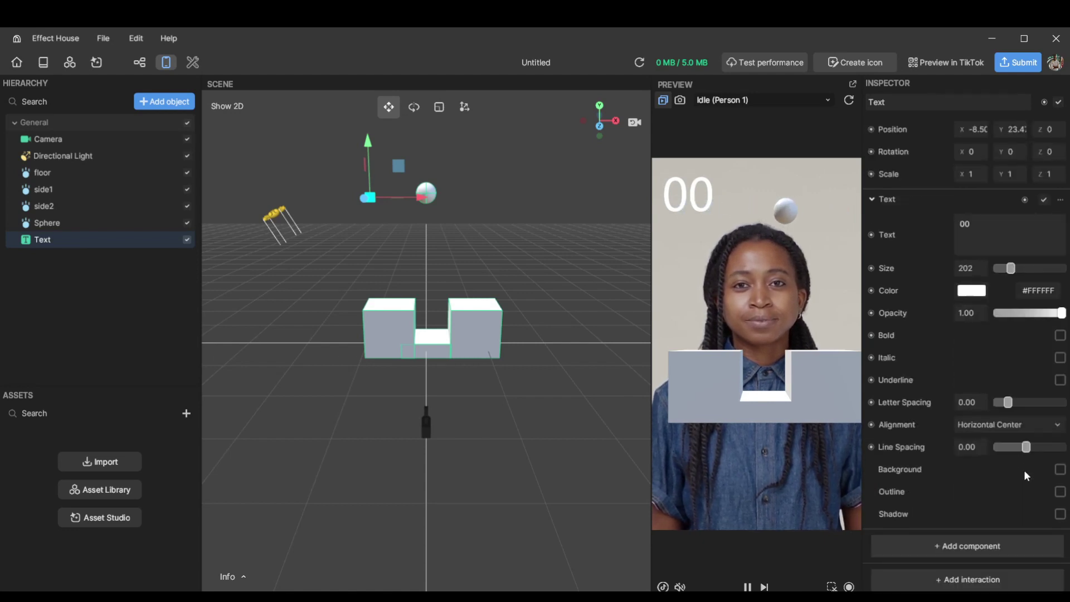
click(1060, 492)
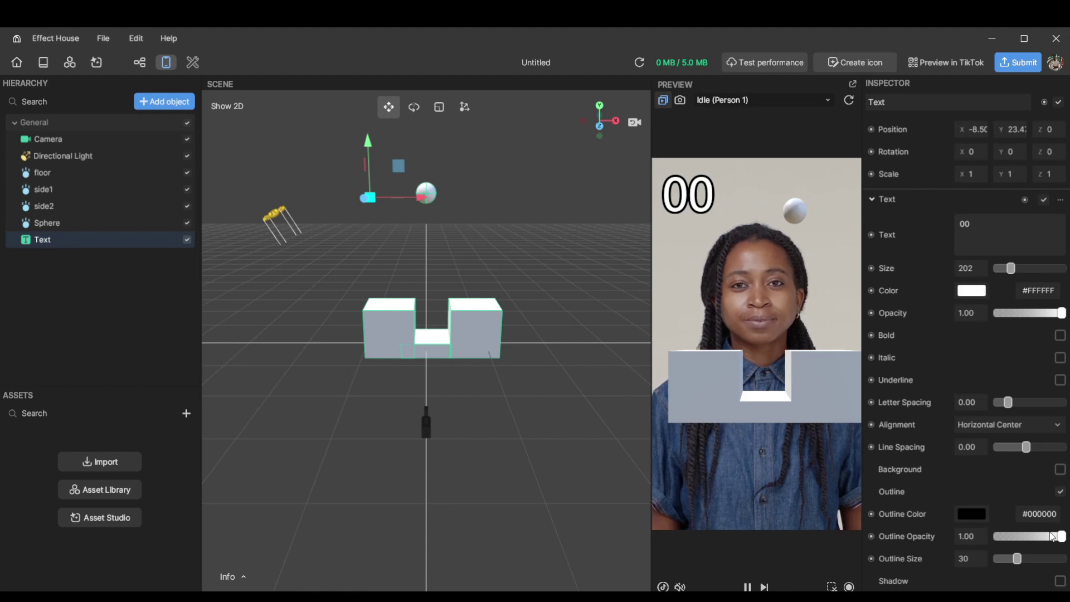
click(1059, 581)
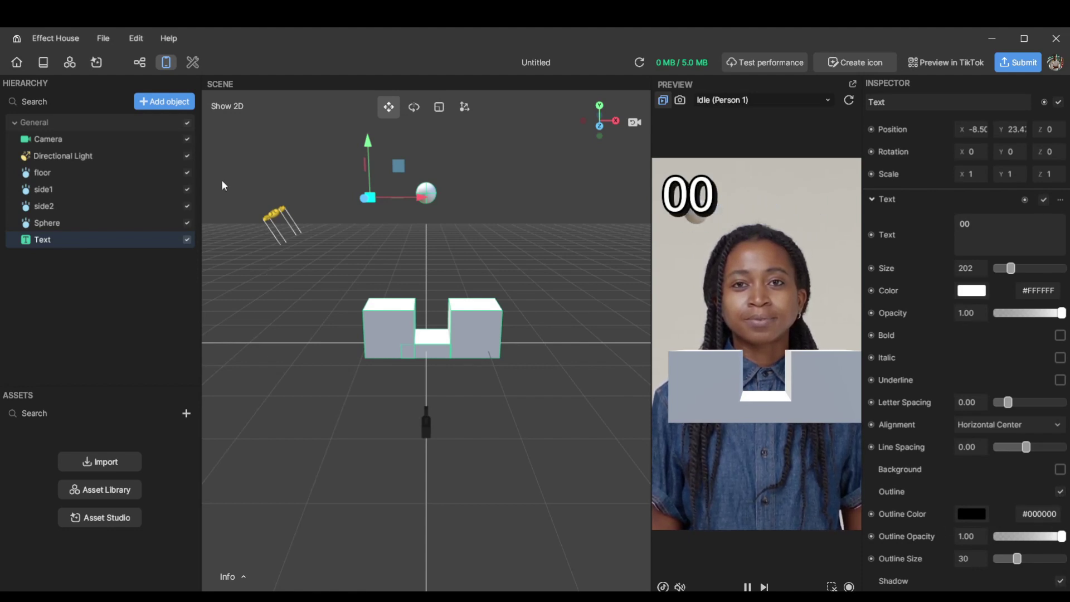
Step: Reopen the visual scripting graph, add a Set Text node for the Text object, and place it beyond the Peek node
click(139, 62)
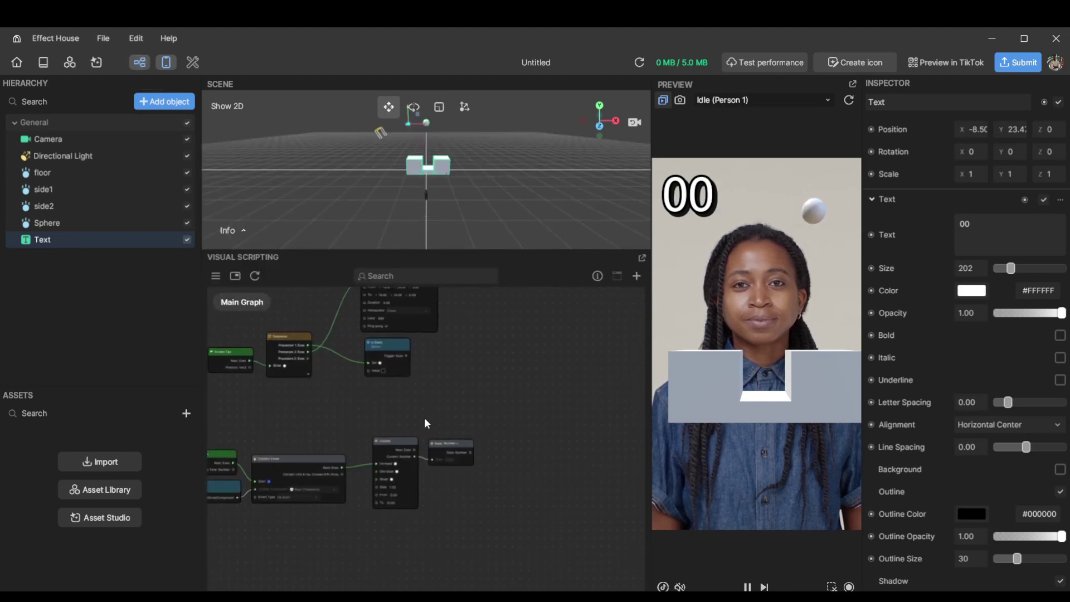
click(871, 235)
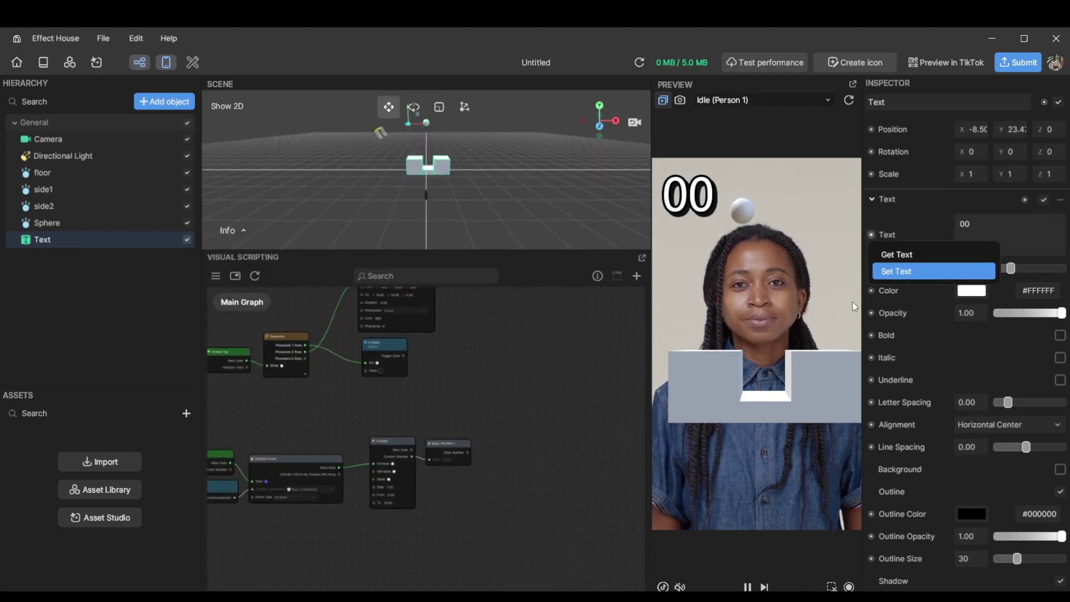
click(889, 269)
drag(454, 446, 543, 406)
scroll(456, 446, up, 3)
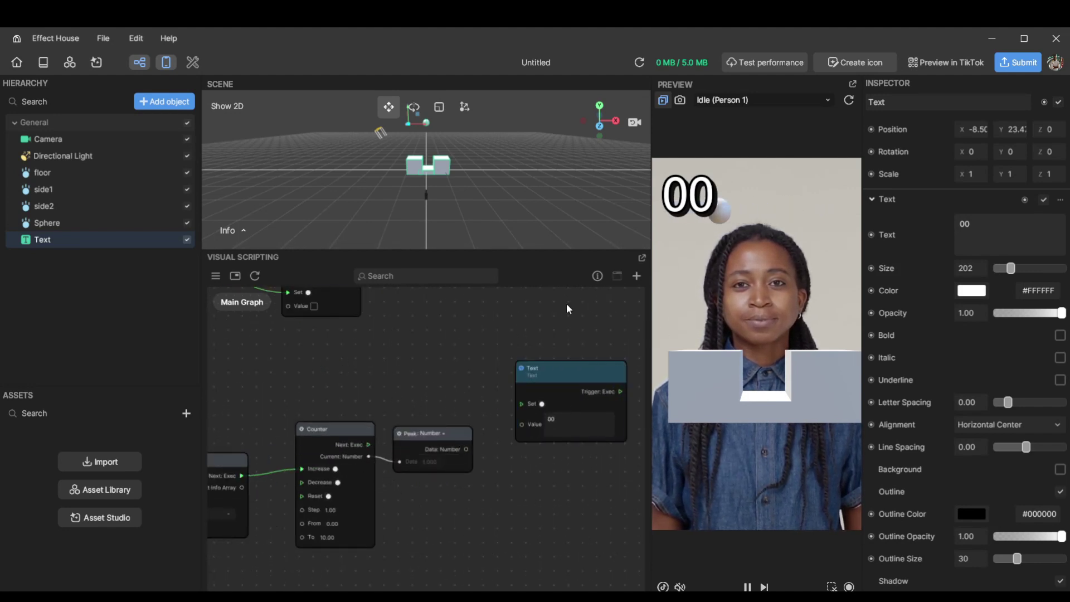
drag(543, 398, 540, 405)
Step: Connect the Counter's Current output to the Text node's Value input through a Data Convert node, and move the converter closer
drag(369, 457, 519, 431)
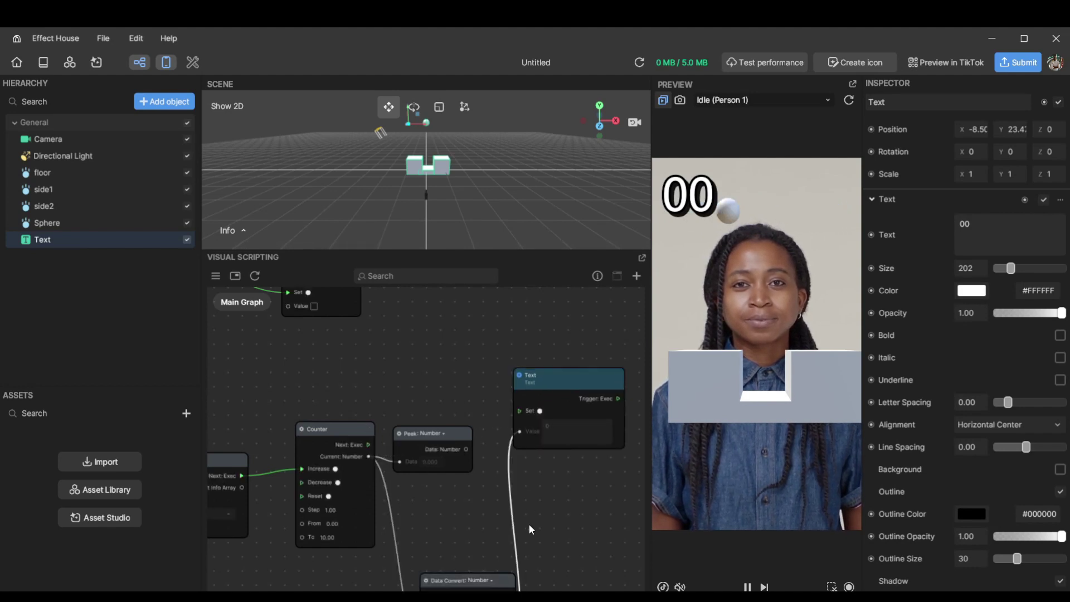
scroll(547, 564, down, 3)
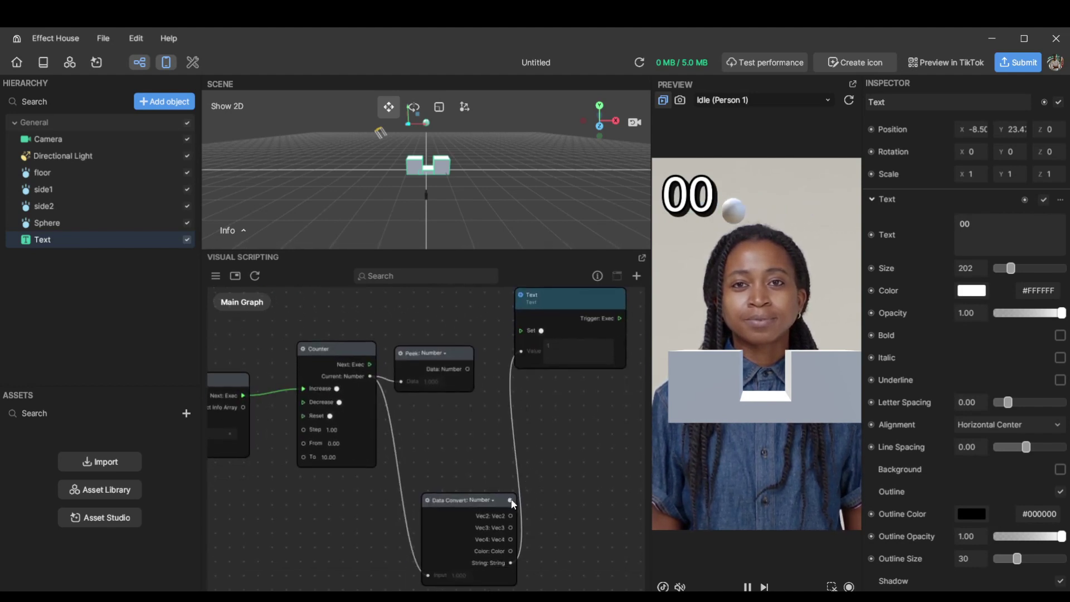
drag(512, 504, 506, 472)
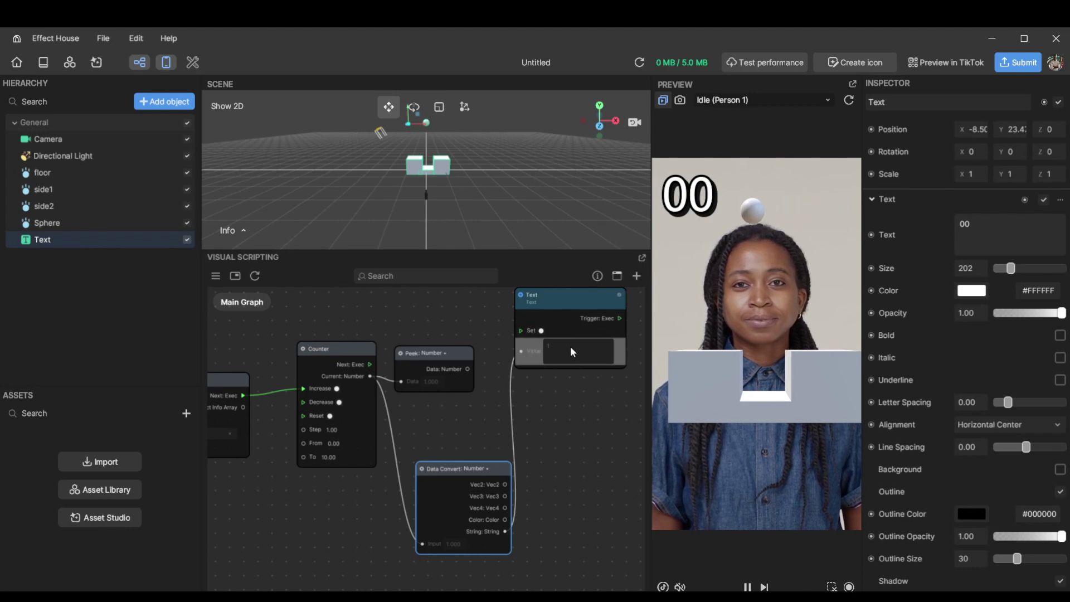
drag(508, 358, 510, 357)
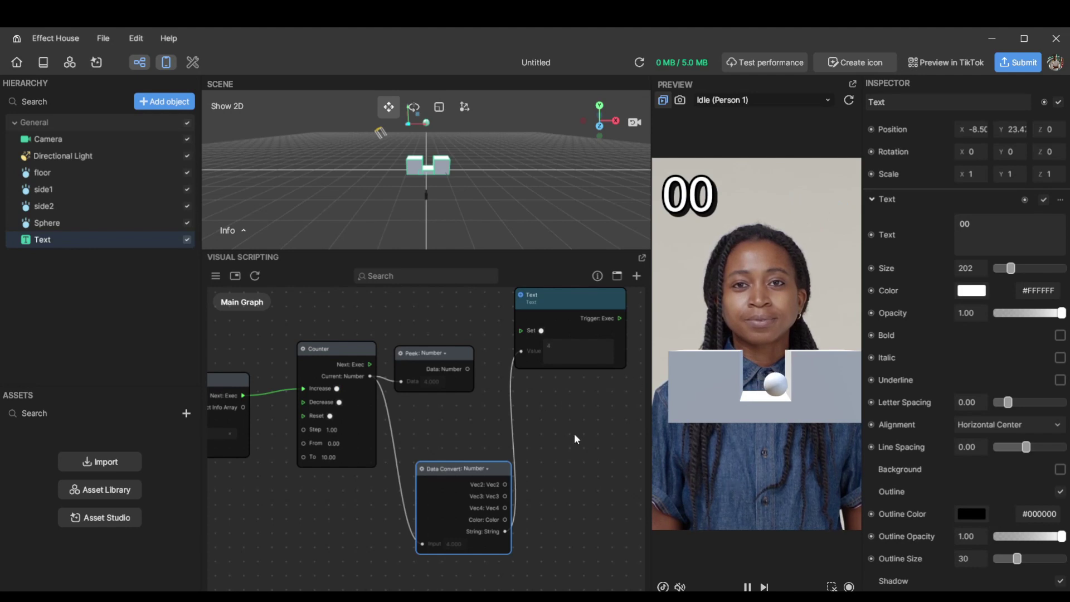
middle_drag(555, 436, 545, 520)
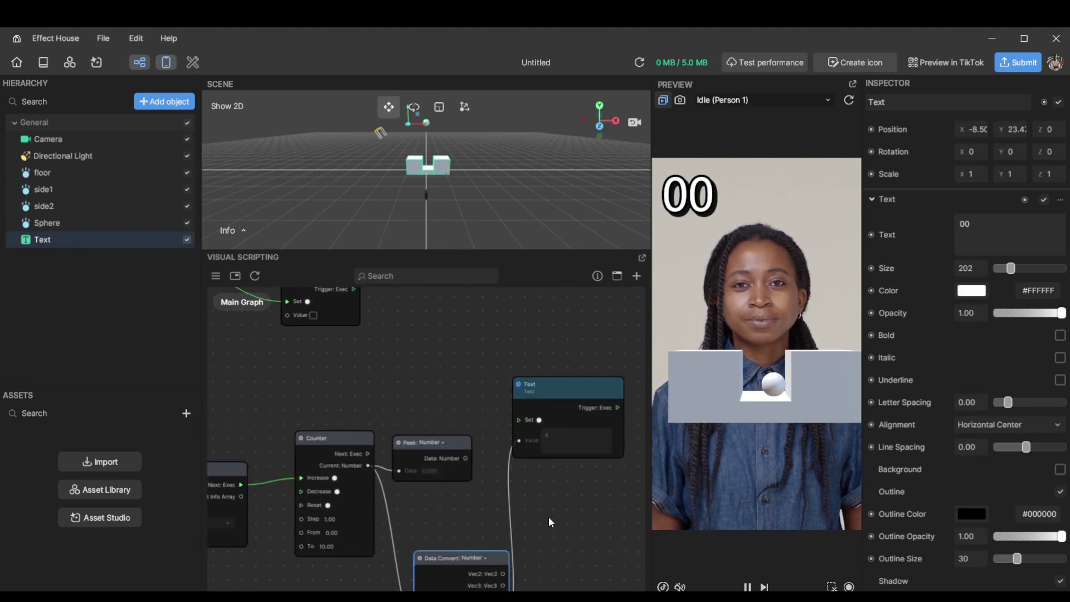
scroll(548, 519, up, 2)
scroll(537, 493, down, 1)
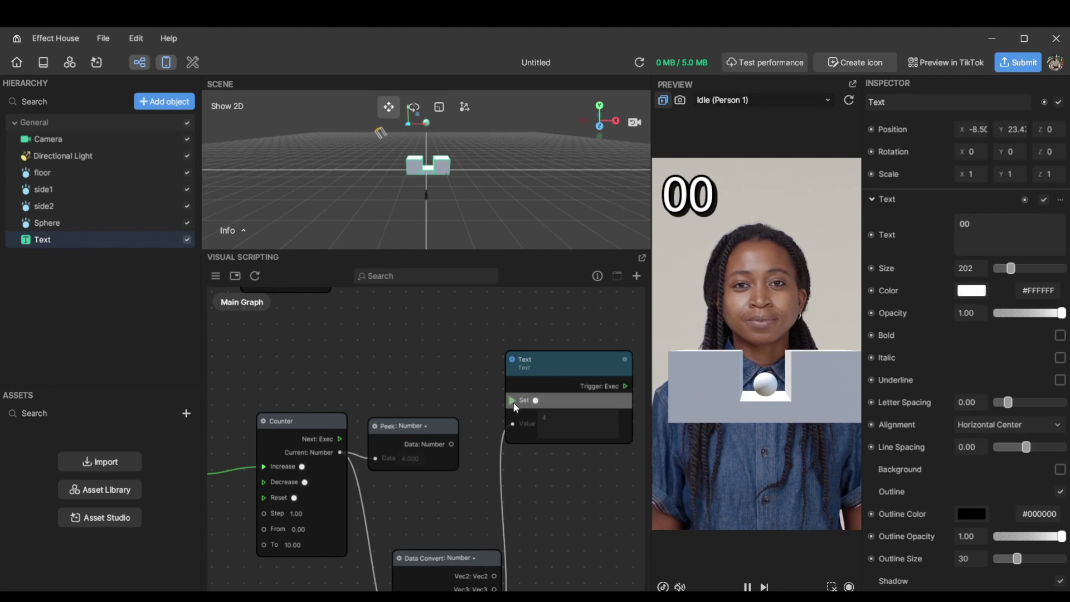
Step: Add an Update node before the Text node, connect its Next output to Set, and restart the preview to test the counter text
drag(531, 372, 542, 365)
scroll(491, 392, down, 3)
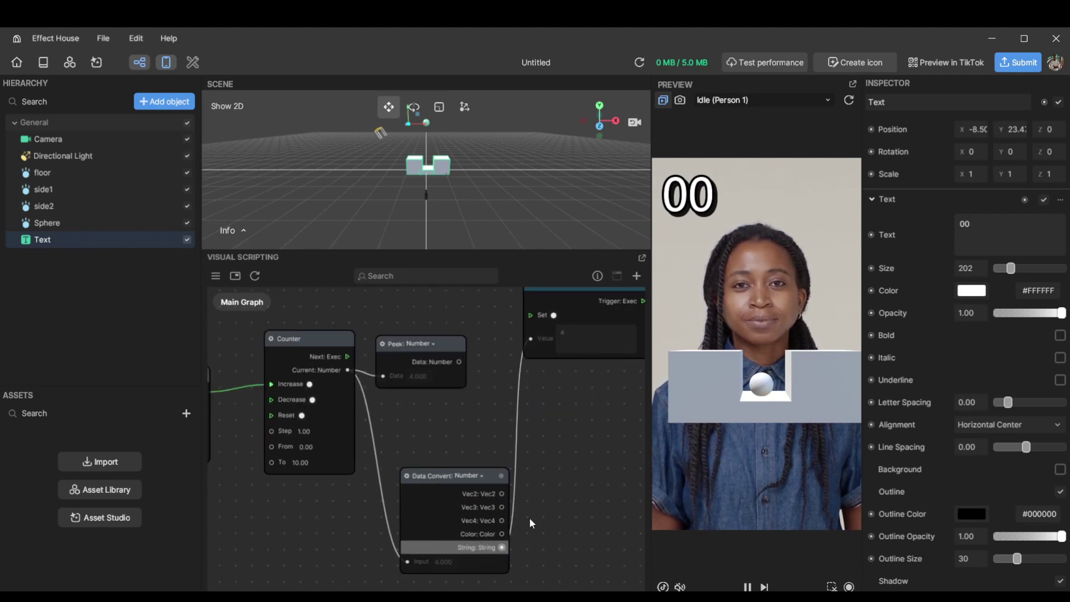
scroll(492, 429, up, 5)
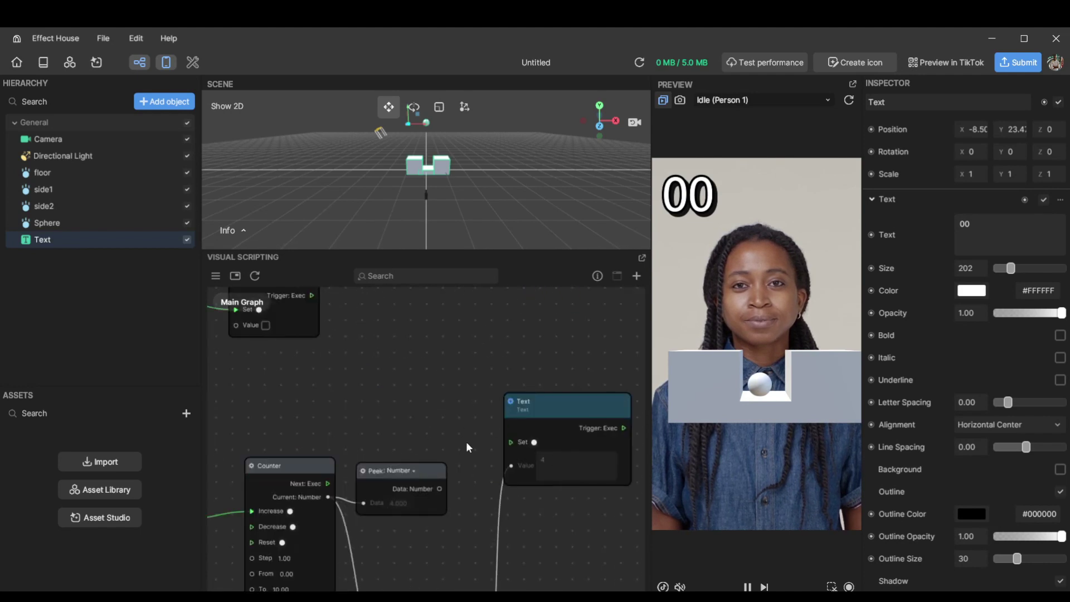
right_click(438, 399)
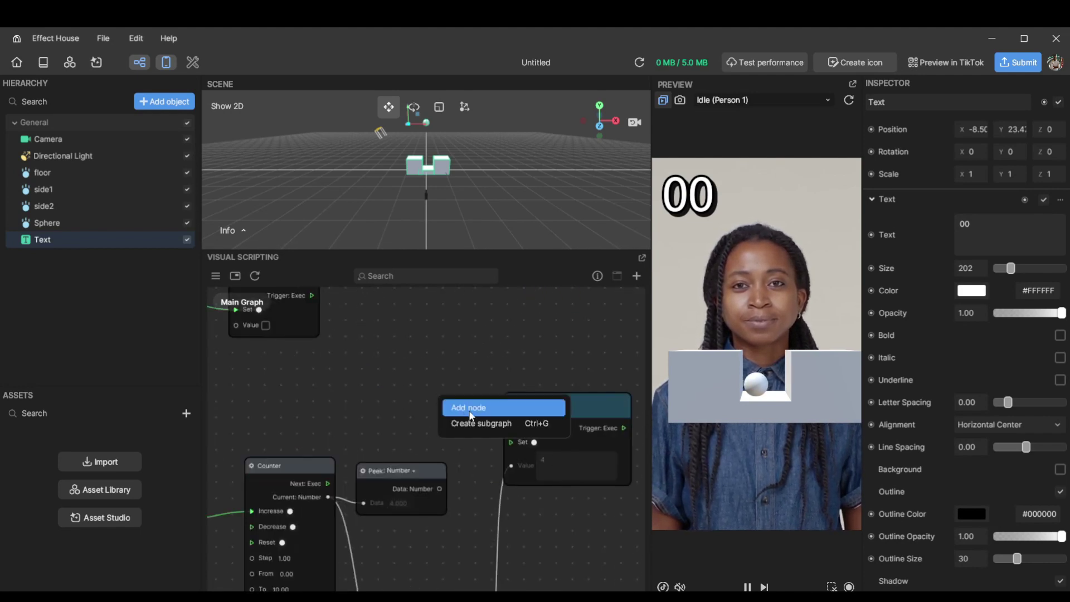
click(471, 408)
text(update)
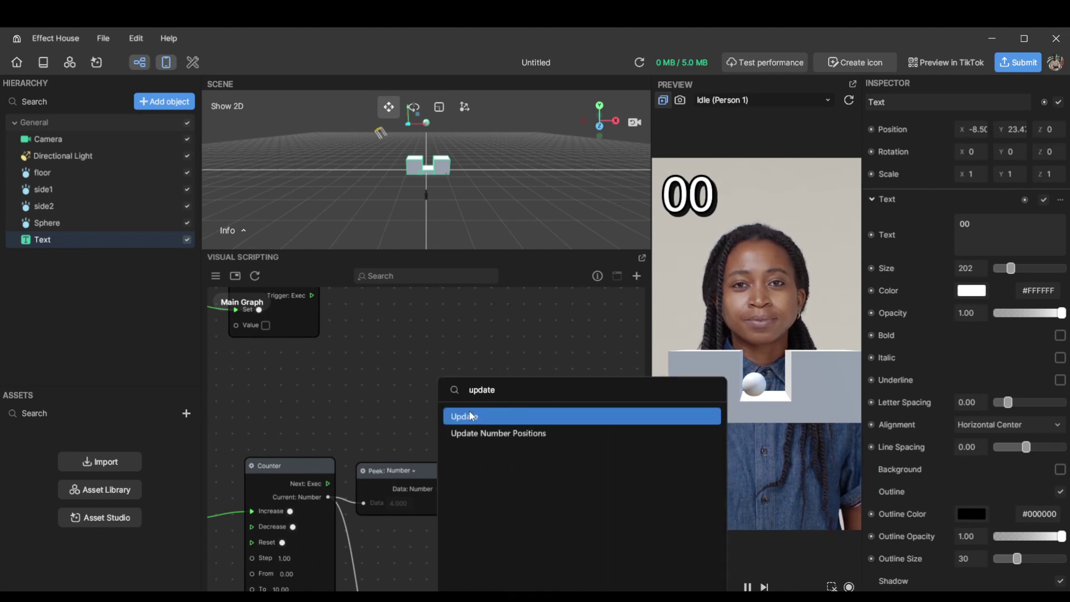
click(470, 415)
drag(463, 418, 514, 450)
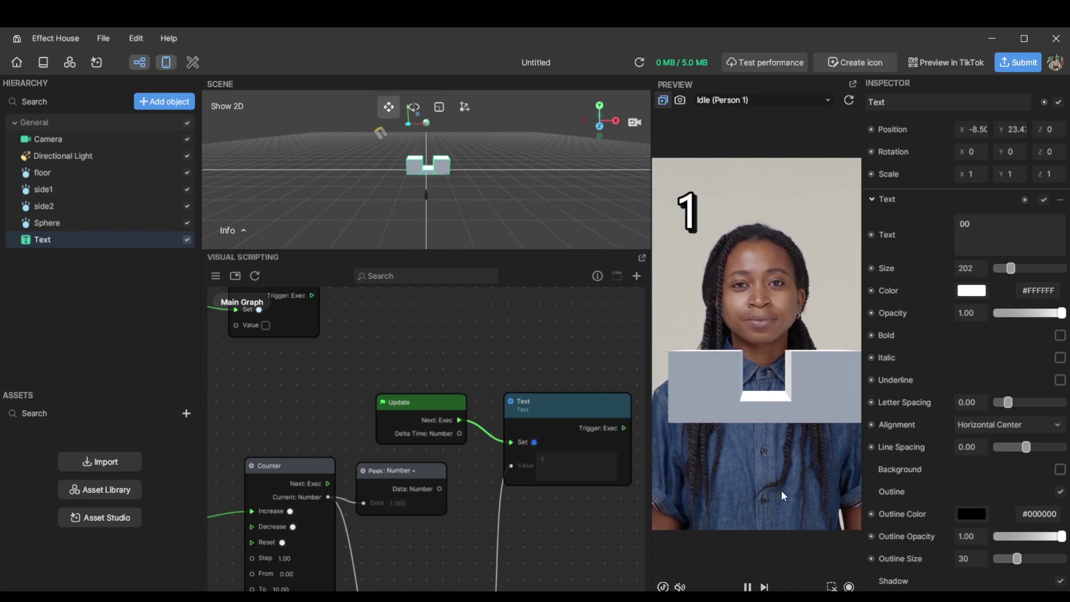
click(850, 101)
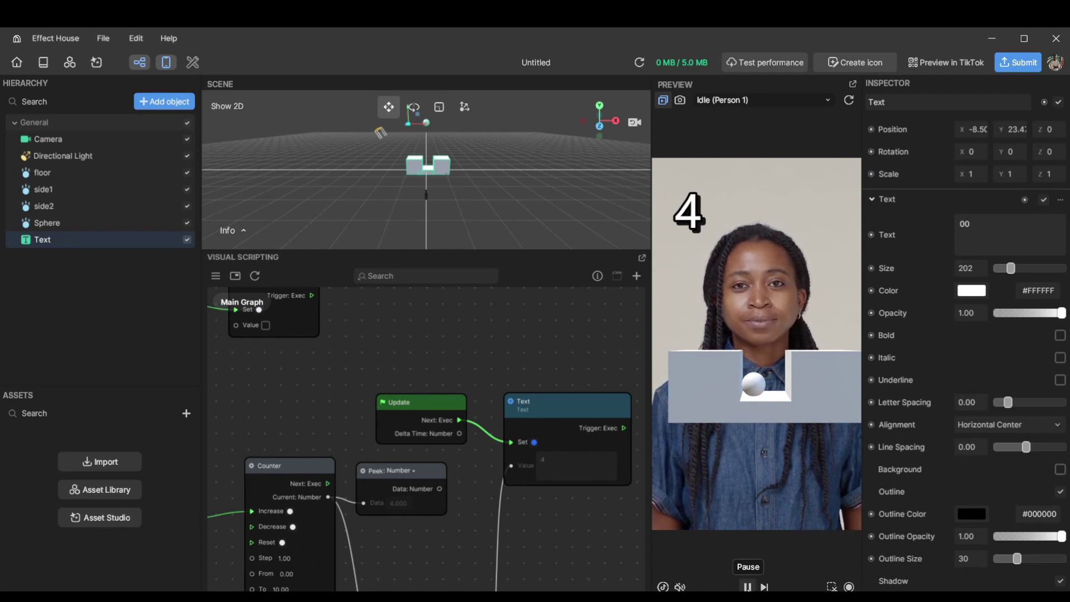
Step: Pause the preview, move the screen-tap node group farther above the collision-counting nodes, and restart the preview
click(745, 586)
scroll(272, 416, down, 5)
middle_drag(272, 417, 360, 445)
drag(289, 457, 462, 505)
drag(453, 446, 453, 473)
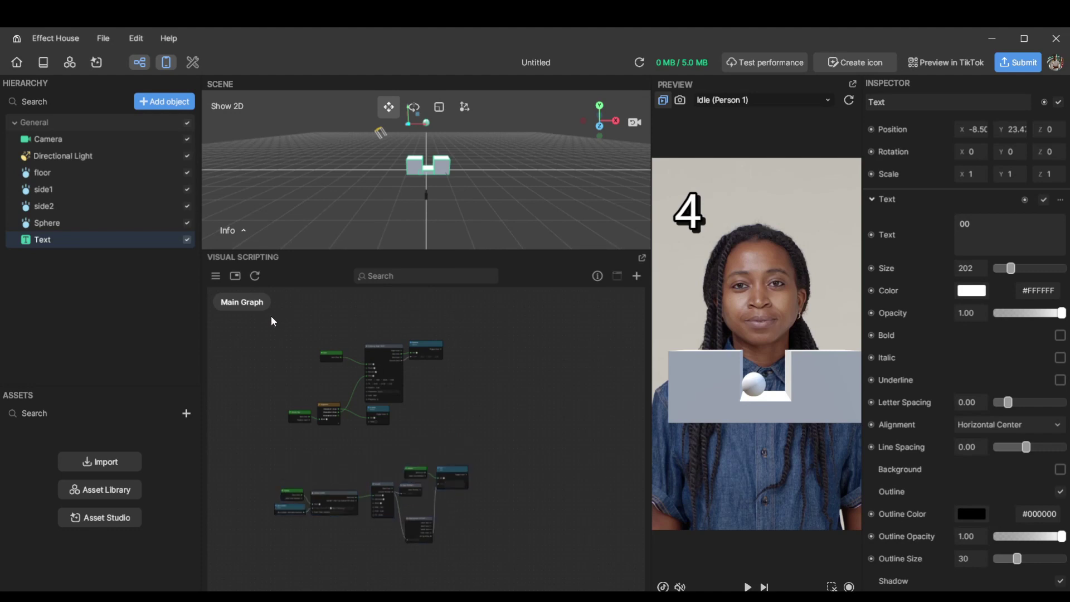
drag(272, 317, 440, 447)
drag(386, 414, 389, 404)
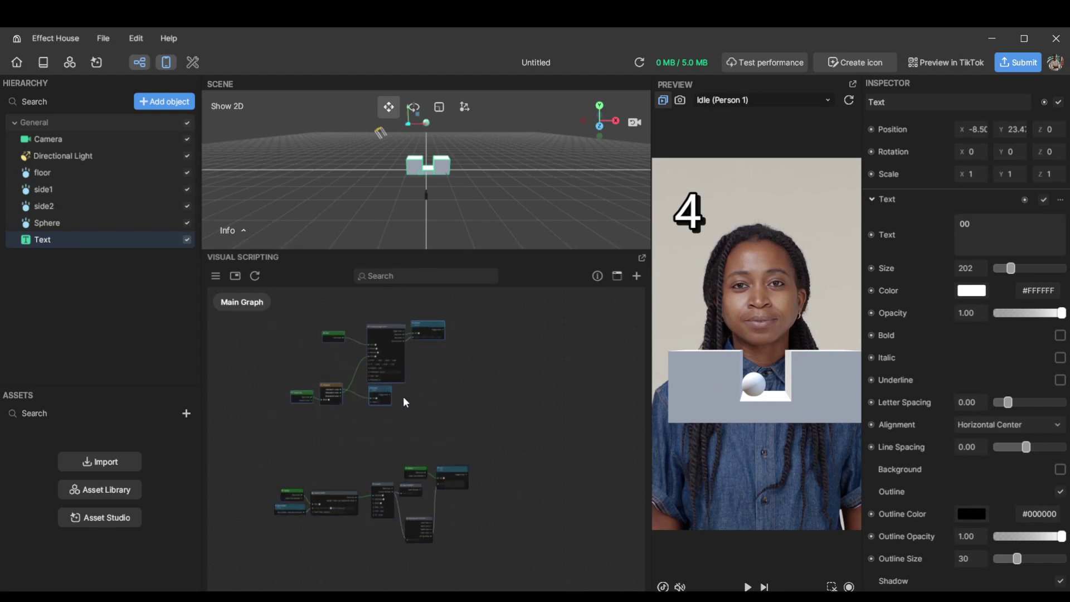
middle_drag(384, 451, 444, 448)
click(850, 100)
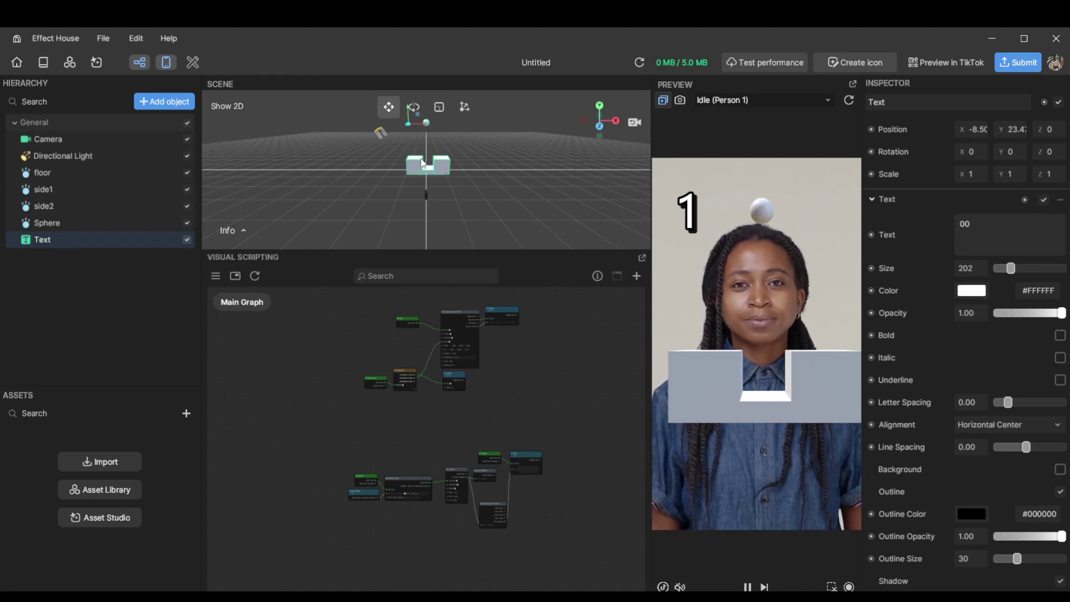
Step: Close the visual scripting graph and move the side1 block outward to about X 8.28
click(139, 63)
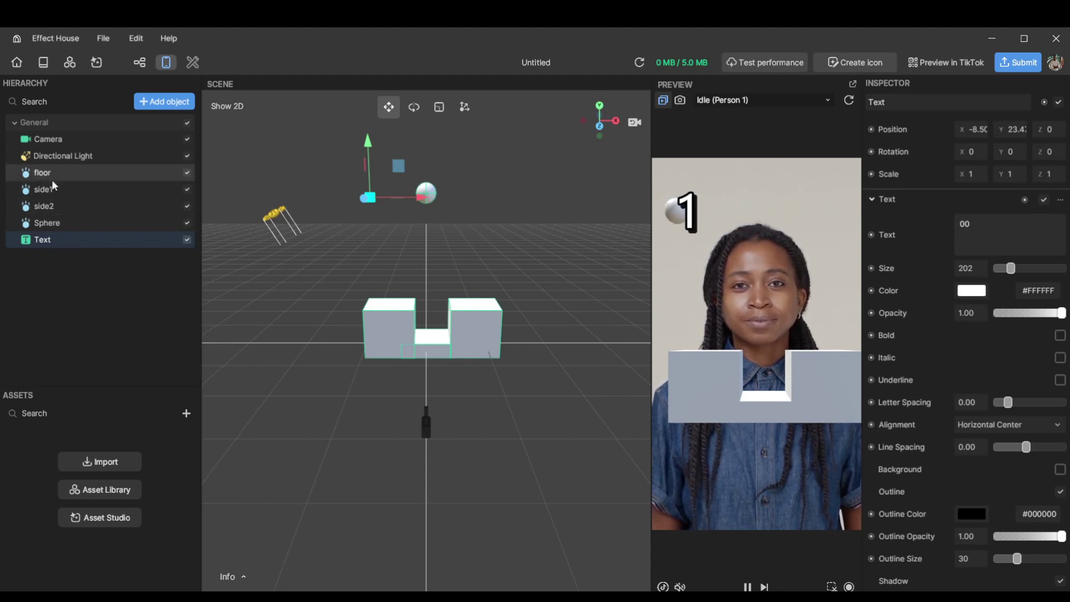
scroll(388, 356, up, 3)
scroll(362, 335, down, 2)
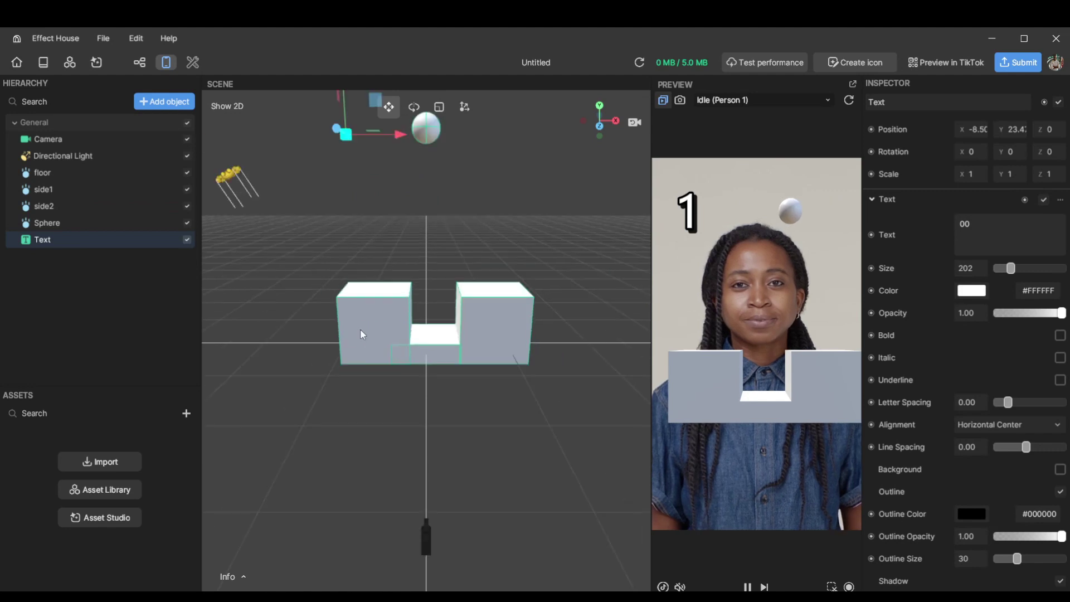
click(365, 332)
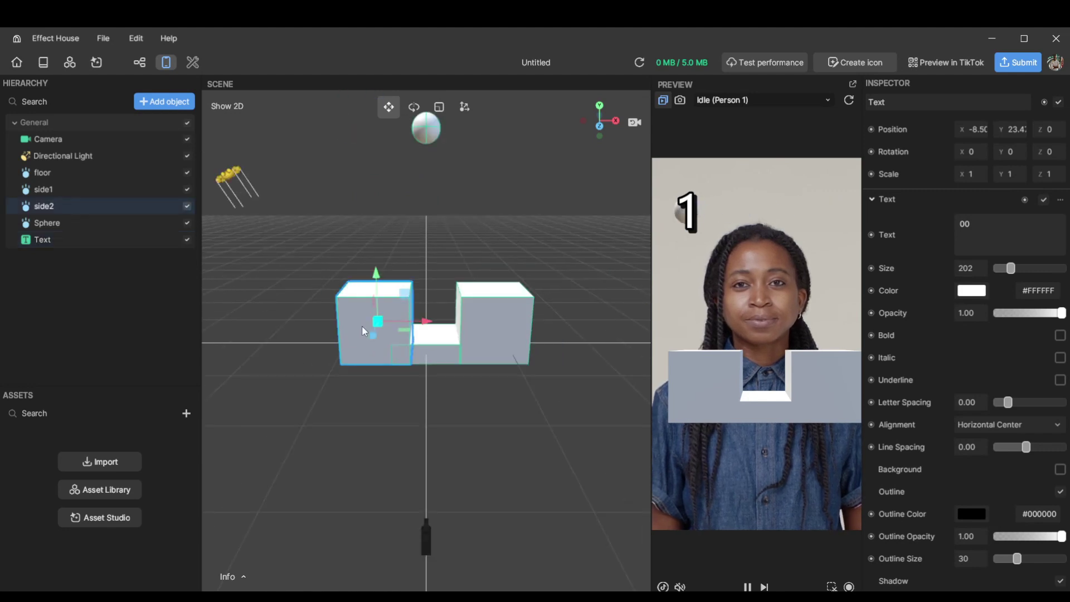
click(442, 344)
click(386, 329)
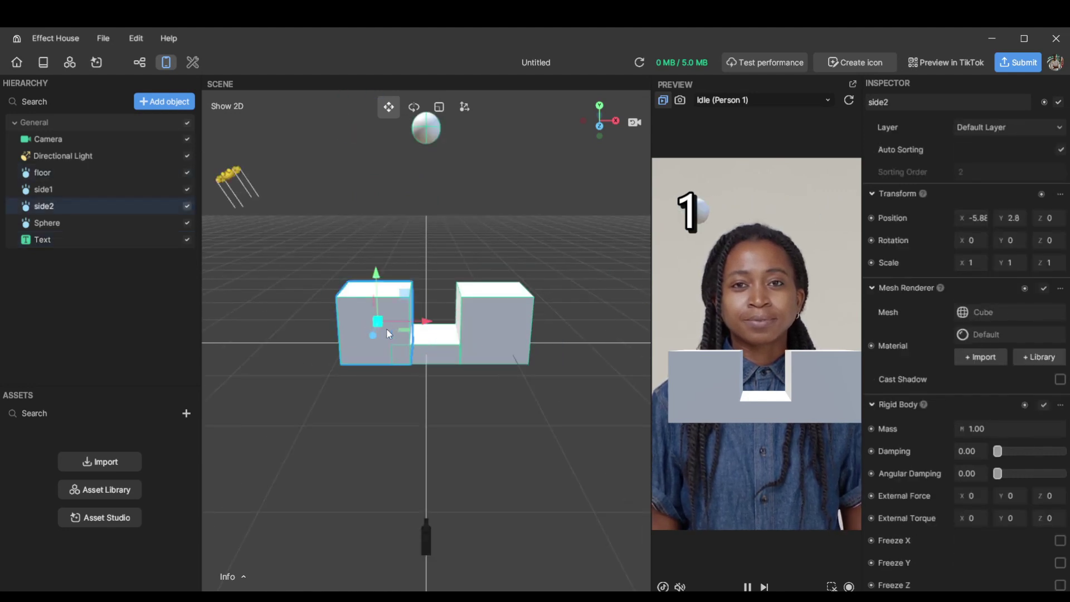
click(484, 332)
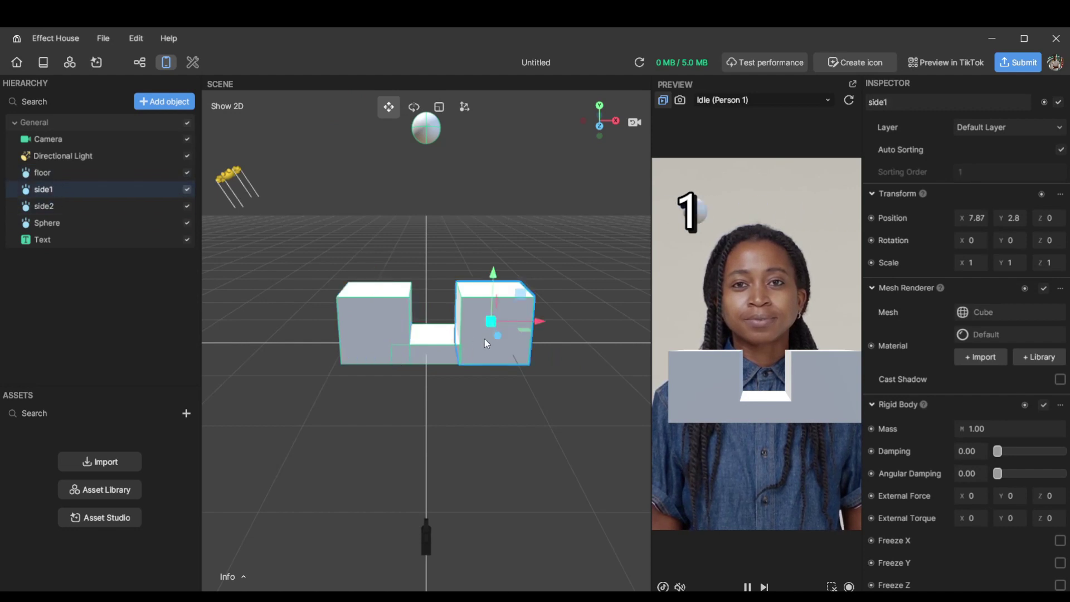
drag(538, 322, 543, 324)
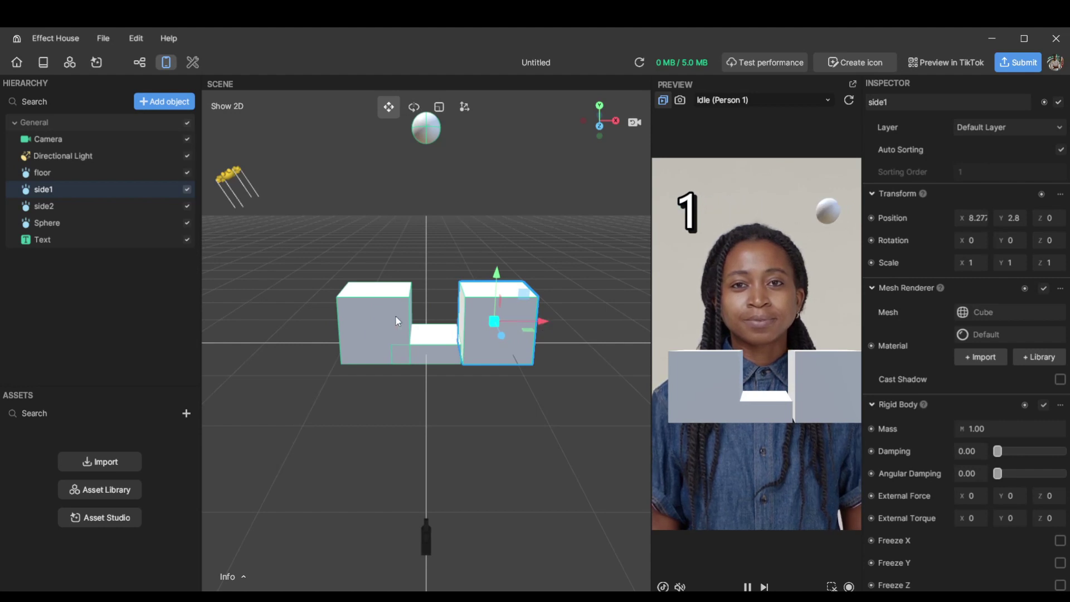
Step: Move the side2 block outward to about X -8.54 and restart the preview to test the wider gap
click(370, 328)
drag(429, 323, 405, 326)
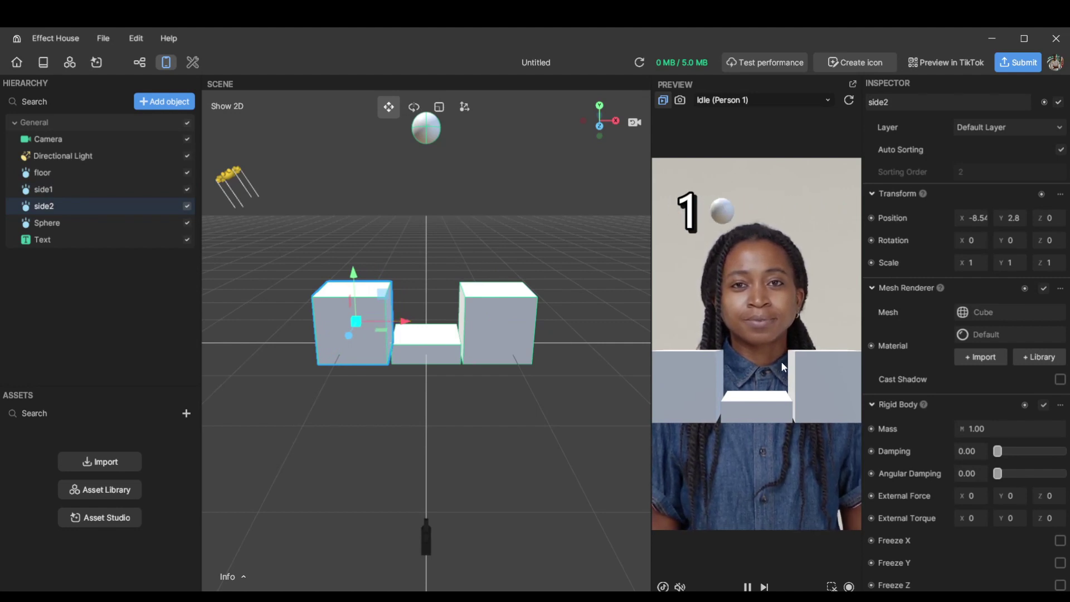
click(849, 101)
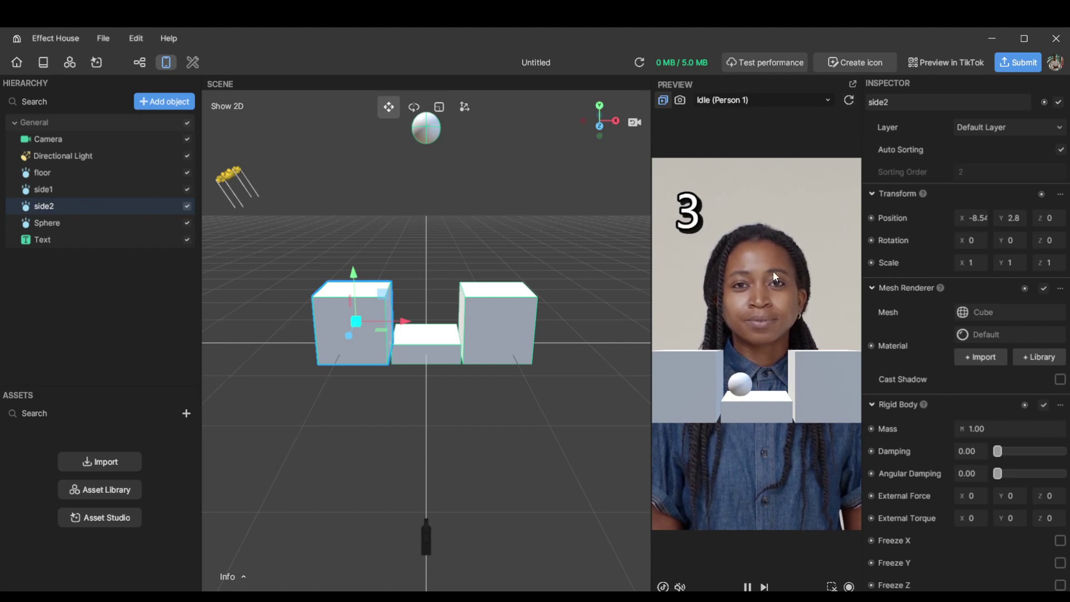
Step: Reopen the visual scripting graph, then resume and restart the preview to test how collisions are counted
click(139, 62)
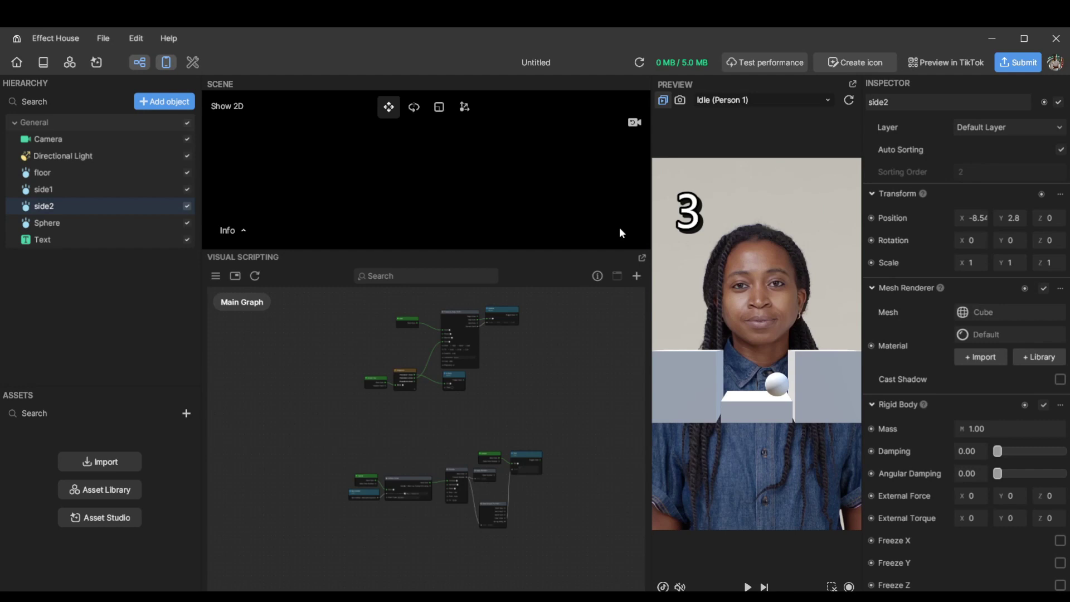
click(747, 587)
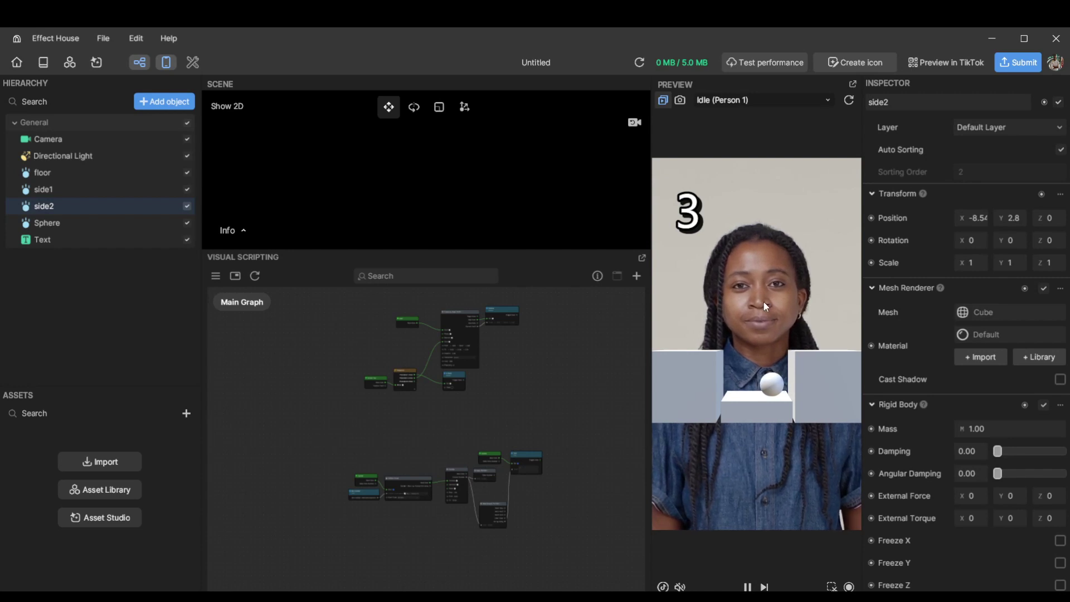
click(851, 100)
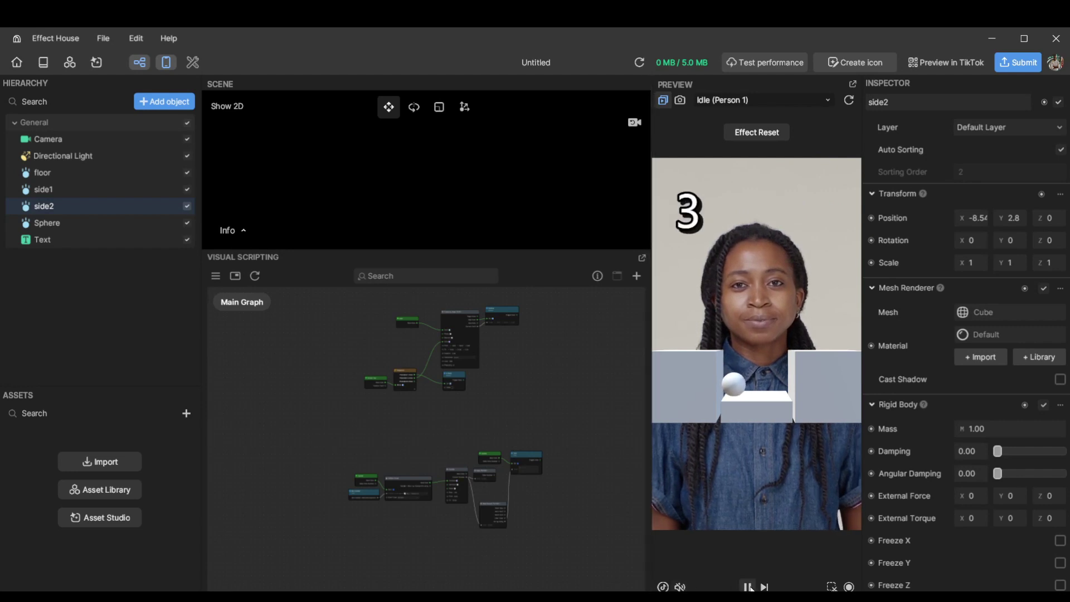
Step: Rearrange the Collision Event and Counter nodes so there is space between them for another node
scroll(395, 400, up, 5)
middle_drag(397, 395, 450, 400)
drag(450, 400, 231, 511)
drag(444, 454, 416, 445)
click(378, 405)
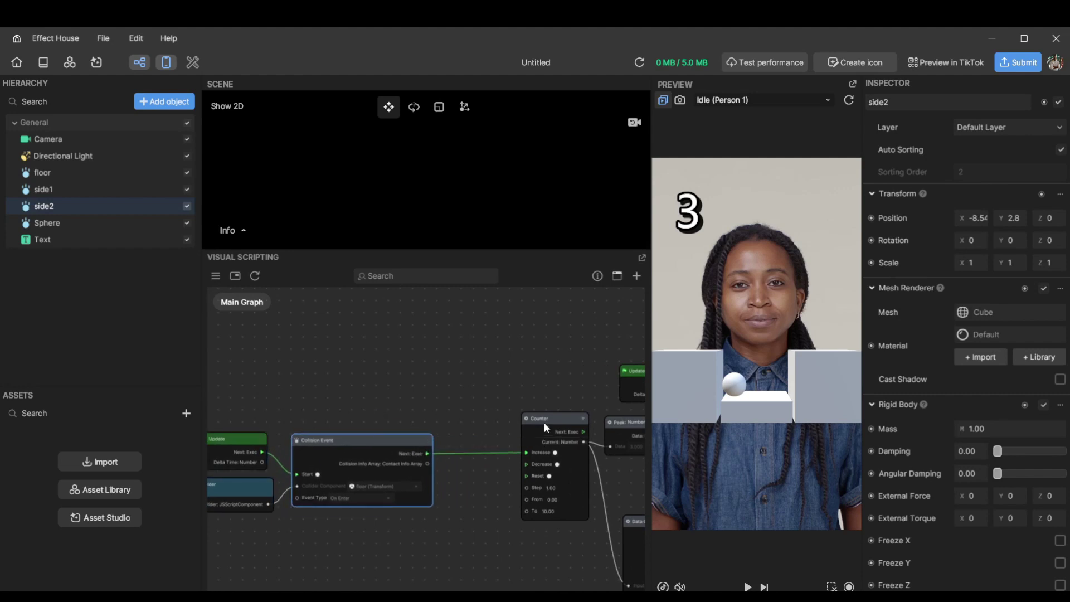
drag(544, 419, 529, 422)
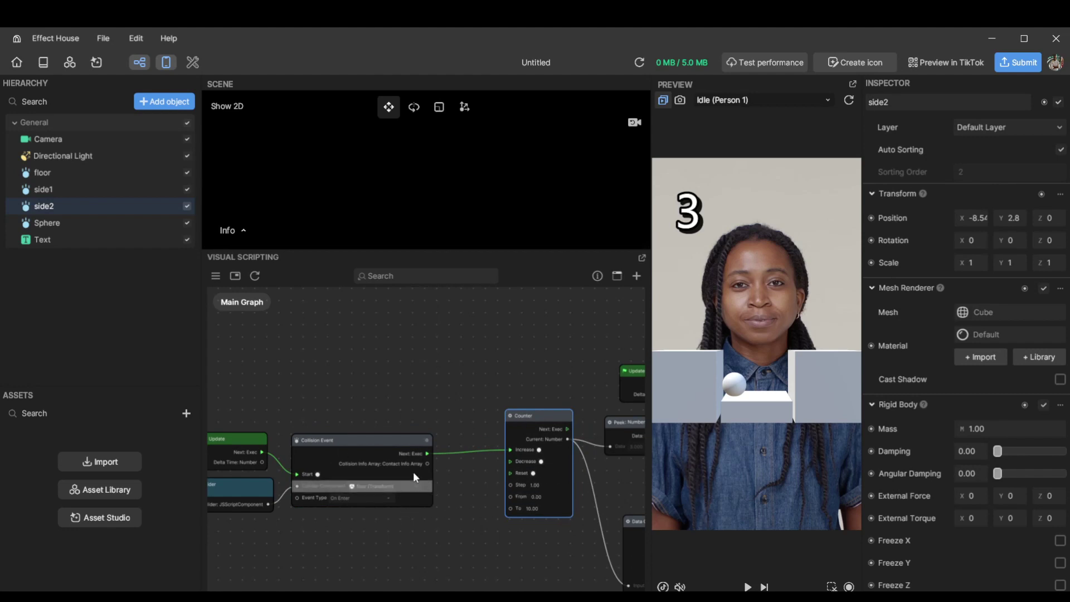
drag(483, 417, 494, 486)
scroll(468, 507, up, 1)
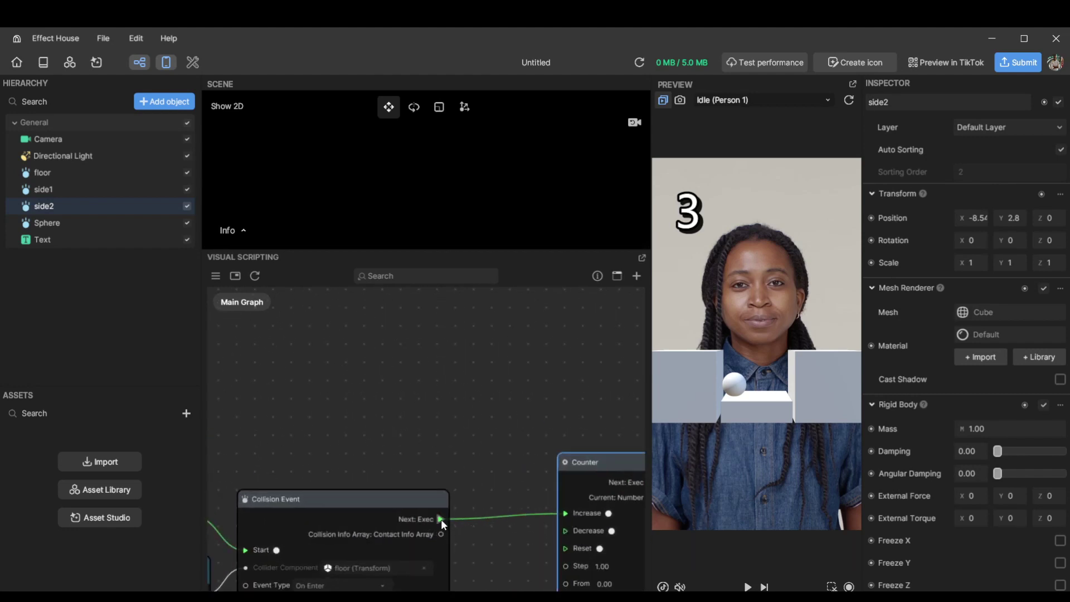
Step: Insert a Do Once node between Collision Event's Next output and Counter's Increase input, raise it above the link, and test it in the preview
drag(440, 520, 459, 470)
text(do)
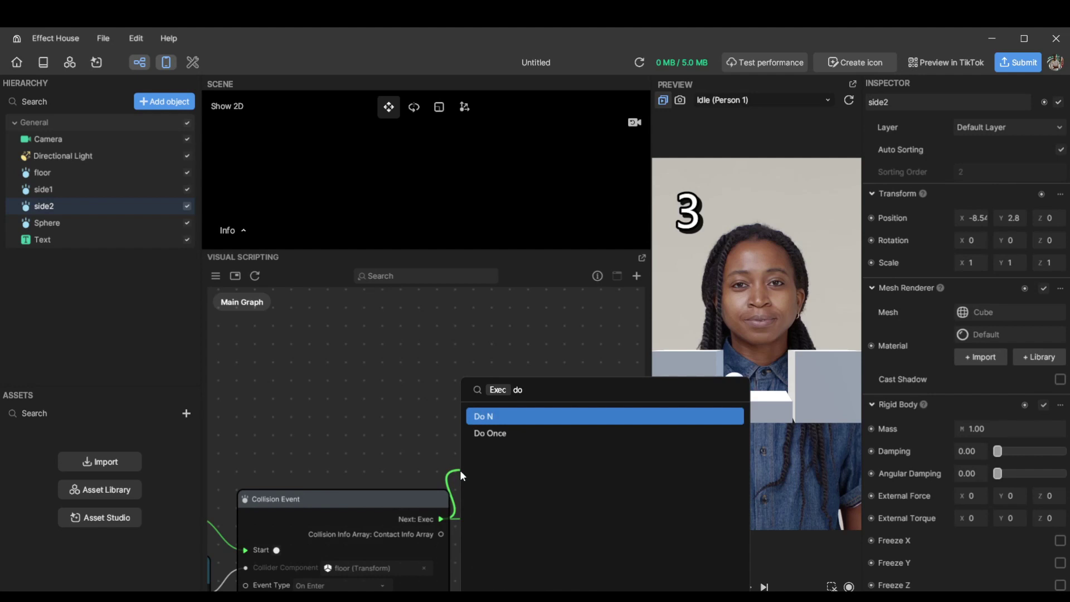
key(Down)
key(Return)
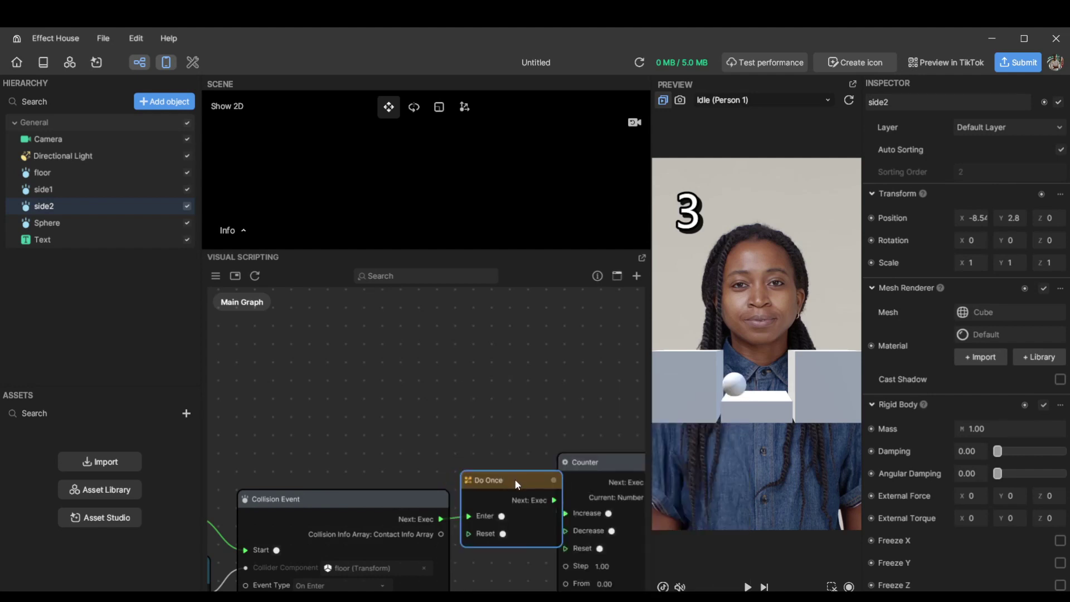
drag(517, 481, 500, 409)
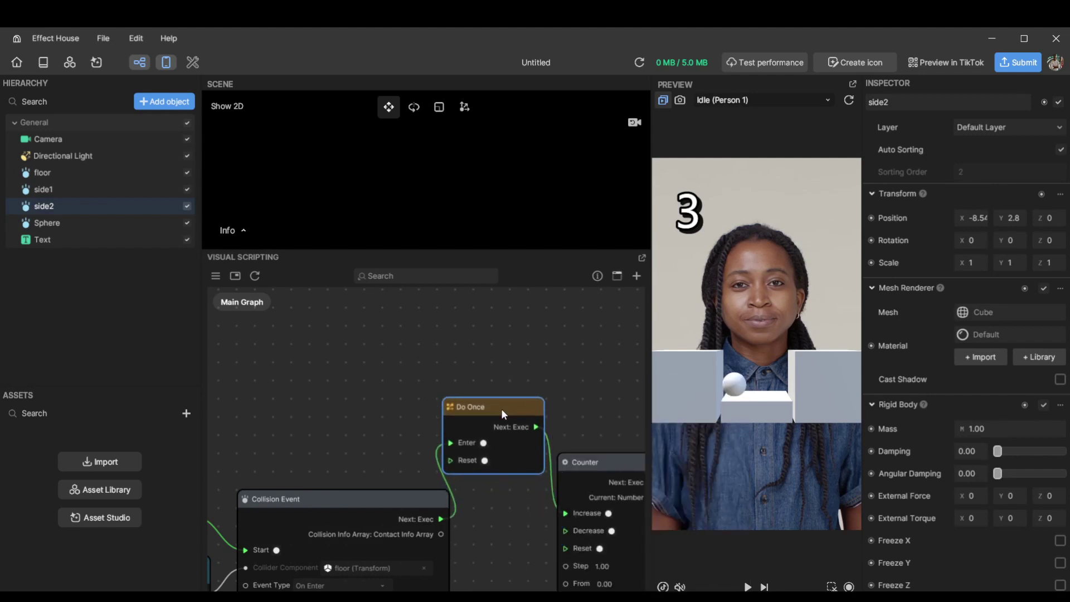
click(747, 587)
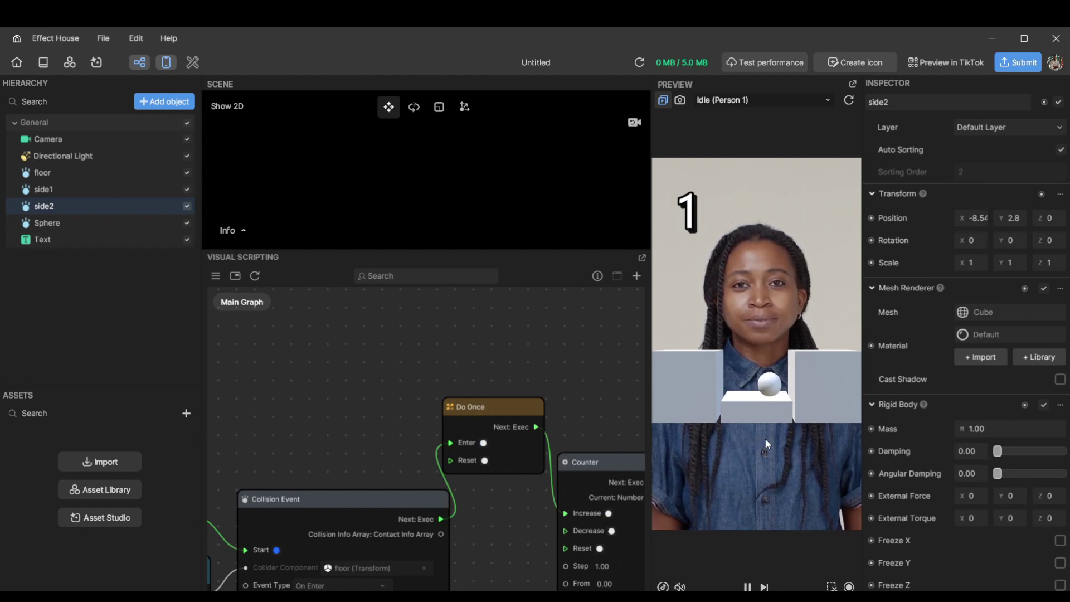
click(848, 100)
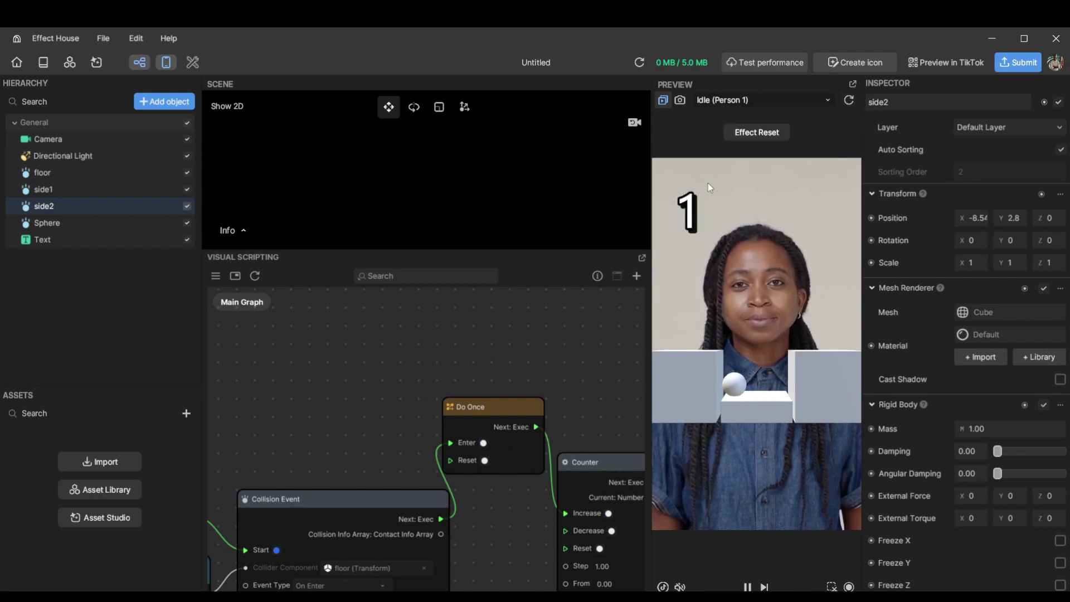
Step: Examine the node chain from the Collision Event through Do Once and Counter to the Text node
scroll(450, 368, down, 5)
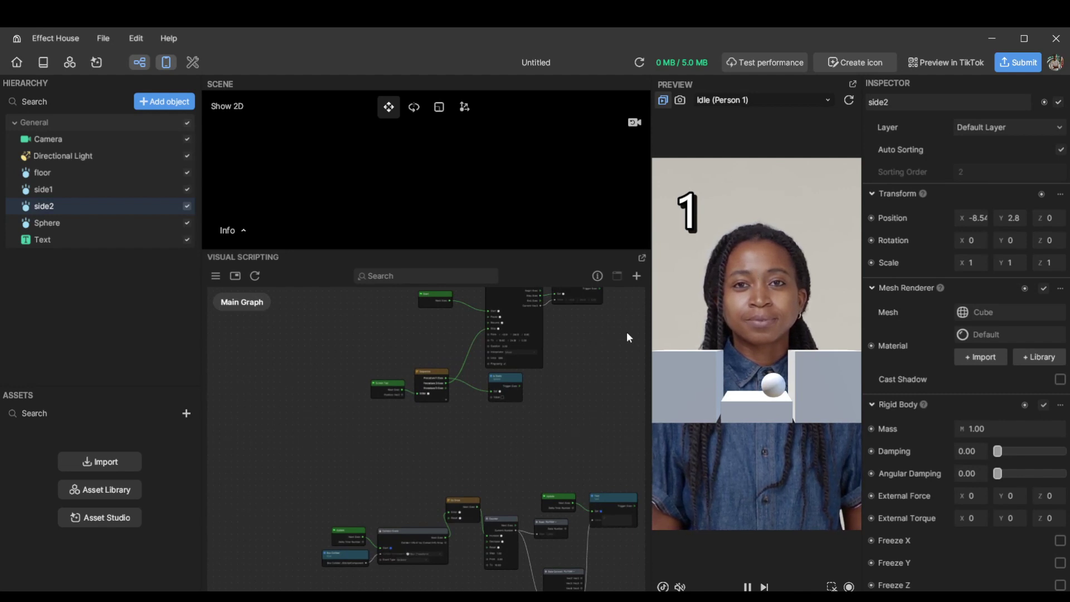
scroll(498, 391, right, 2)
scroll(498, 392, up, 3)
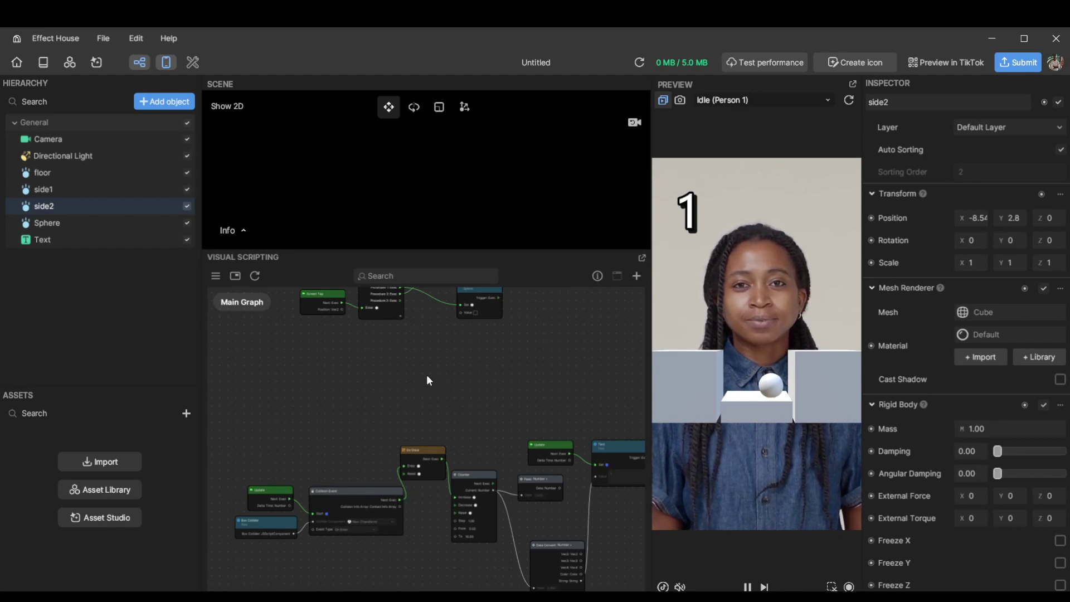
scroll(421, 374, left, 3)
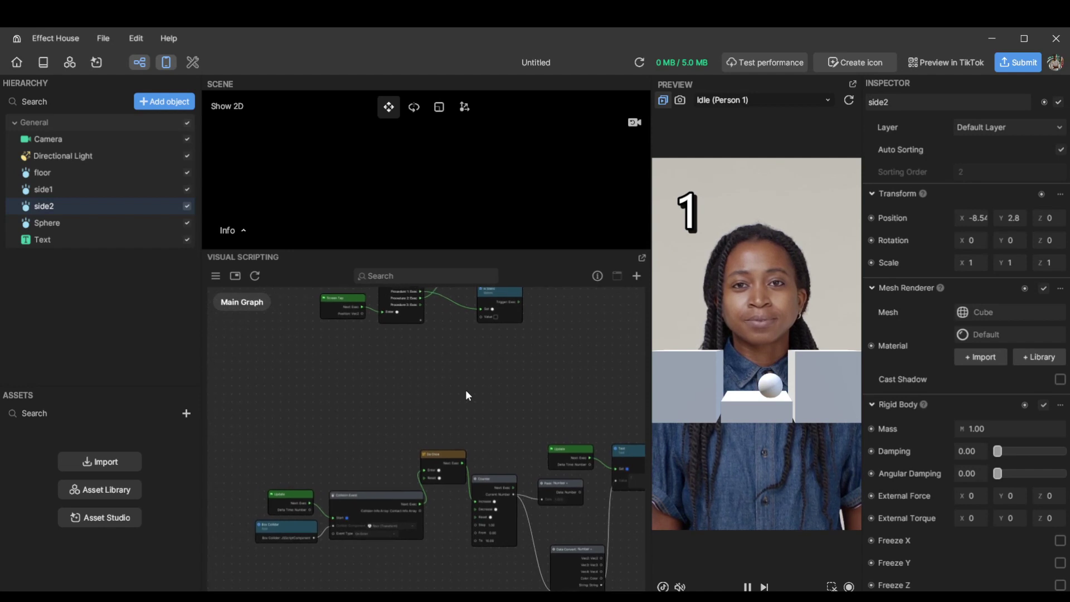
drag(466, 389, 380, 370)
scroll(541, 393, right, 5)
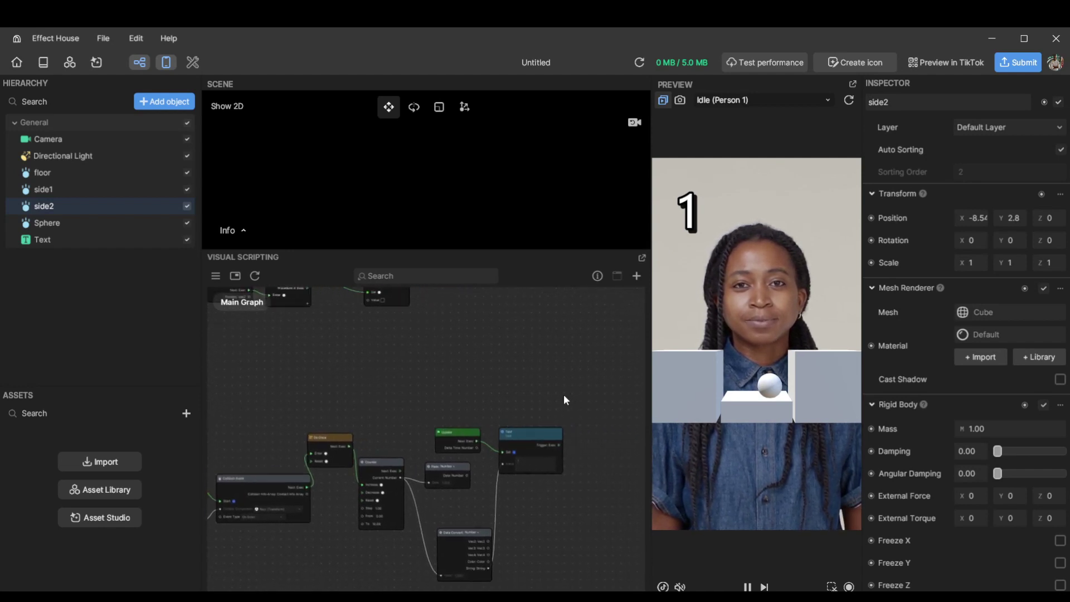
scroll(510, 440, up, 3)
scroll(511, 440, down, 3)
drag(291, 395, 423, 394)
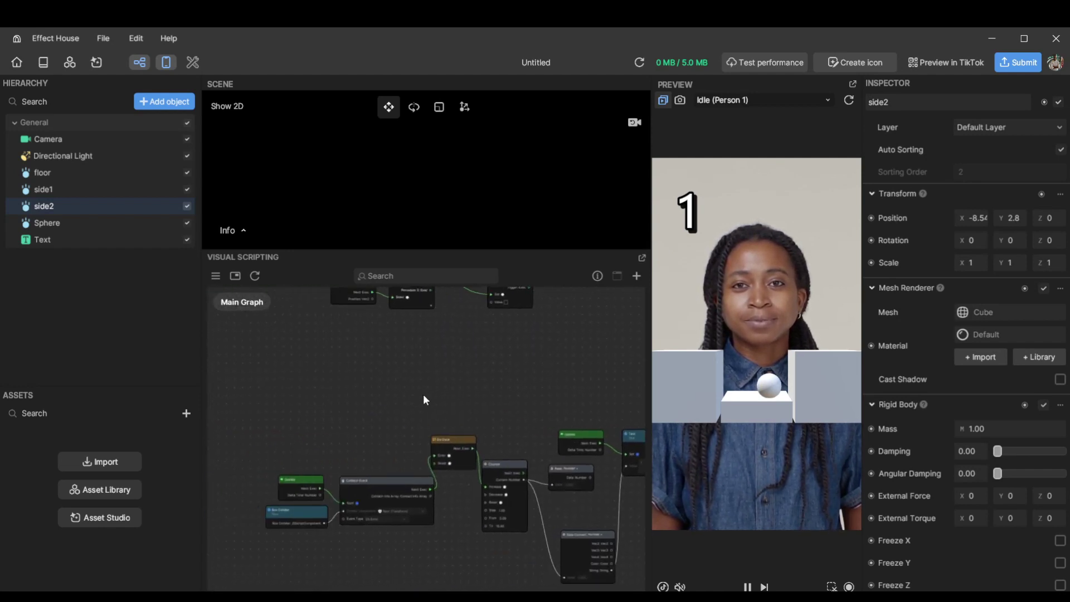
scroll(526, 437, down, 1)
scroll(523, 437, up, 1)
scroll(523, 437, up, 1)
scroll(503, 442, right, 4)
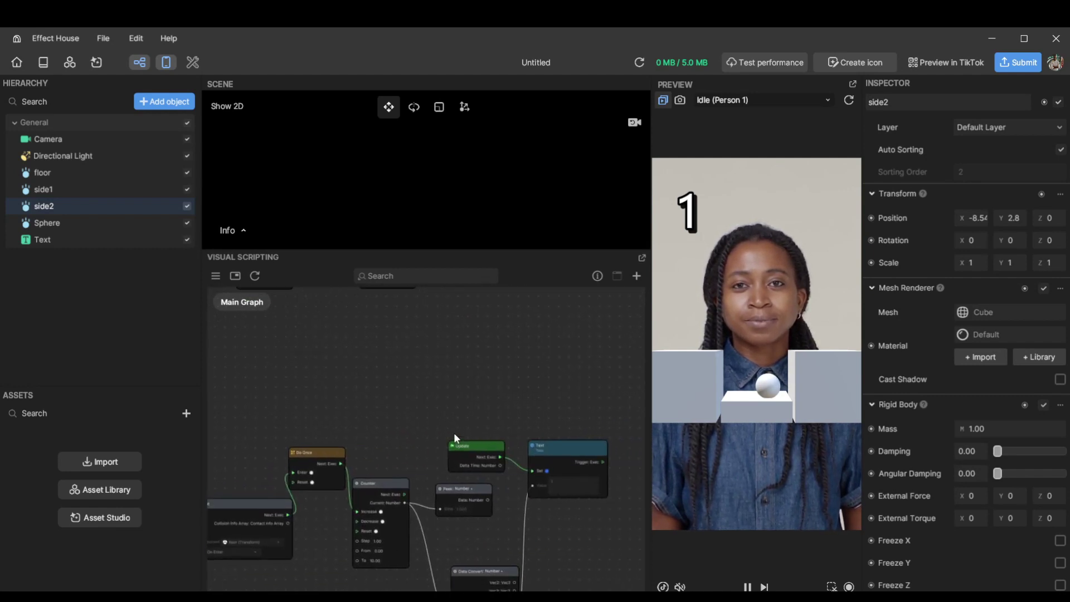
Step: Make room beside the Counter node, add a Wait for Seconds node from its Next output, raise it above Update, and set Start to 1
drag(454, 432, 547, 510)
drag(472, 487, 497, 500)
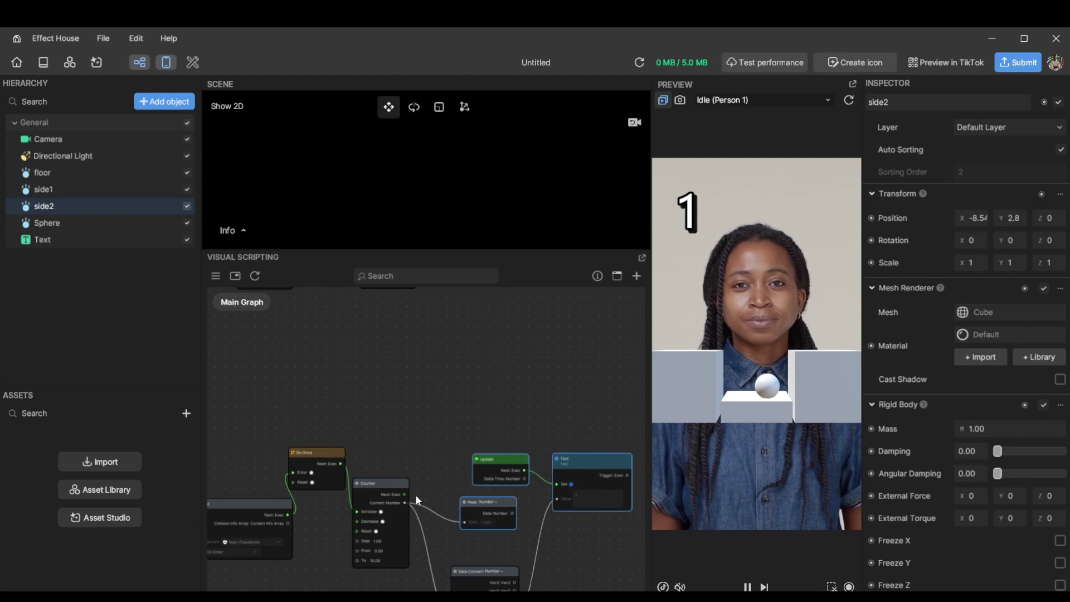
drag(408, 493, 425, 432)
text(wait)
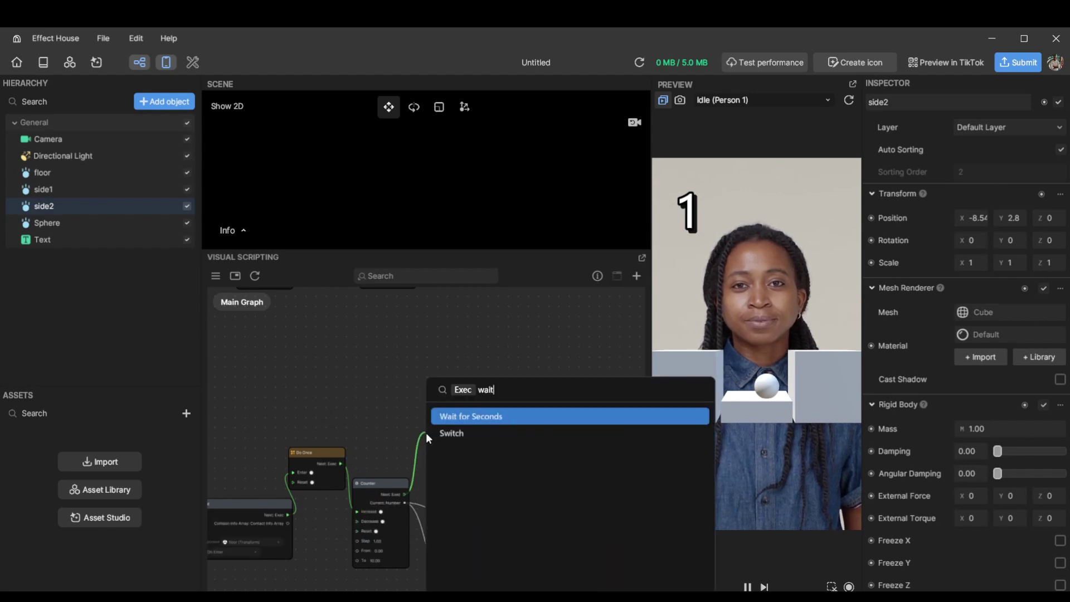
key(Return)
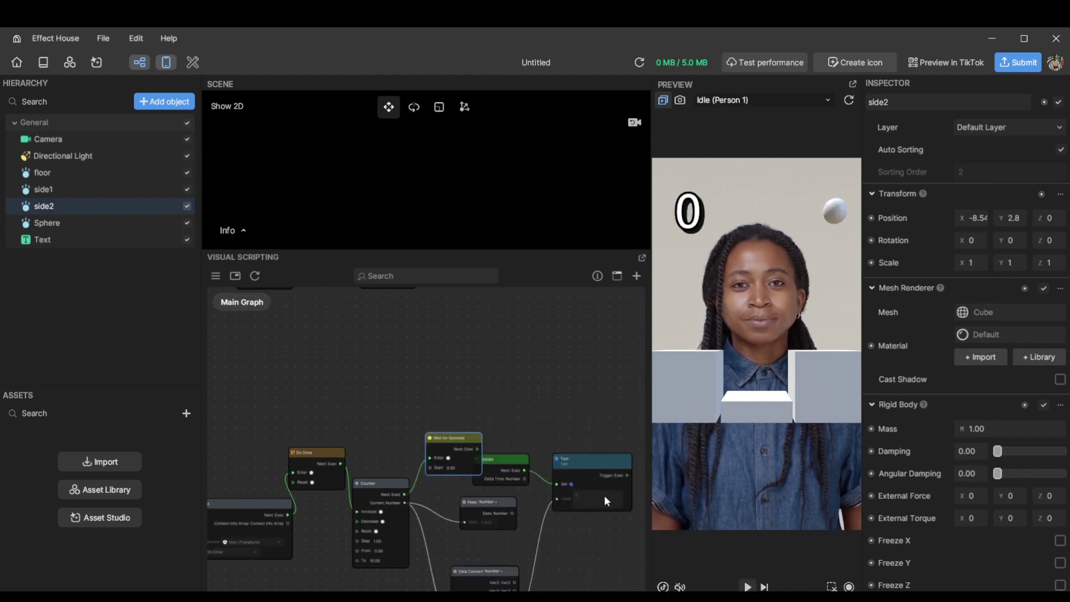
drag(456, 436, 453, 386)
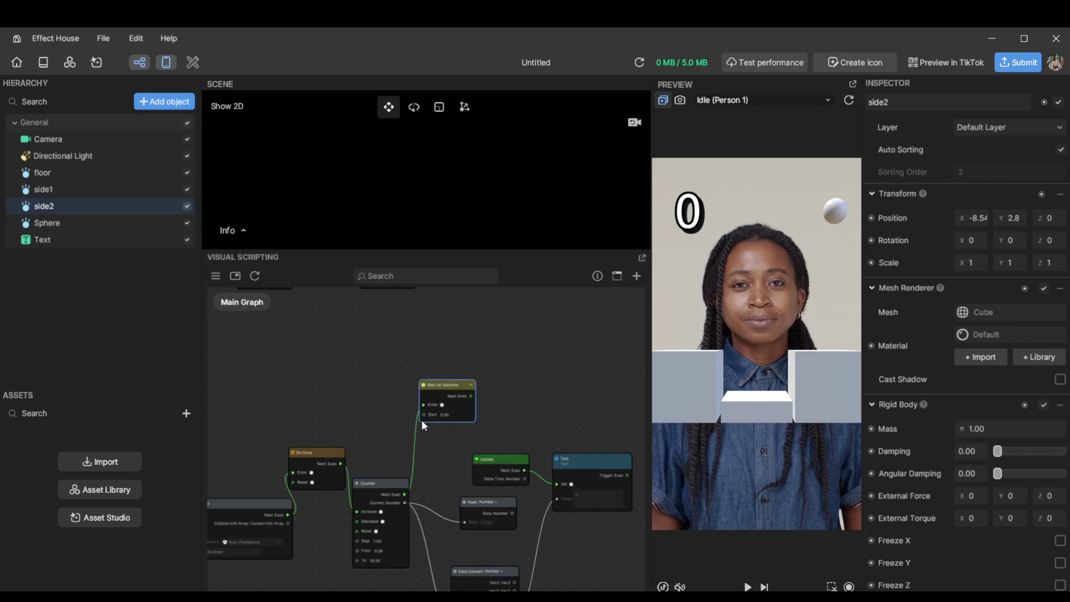
click(452, 416)
text(1)
click(540, 379)
Step: Duplicate the Sphere's Is Static node, connect its Set input to Wait for Seconds' Next output, and enable its value
scroll(468, 386, up, 4)
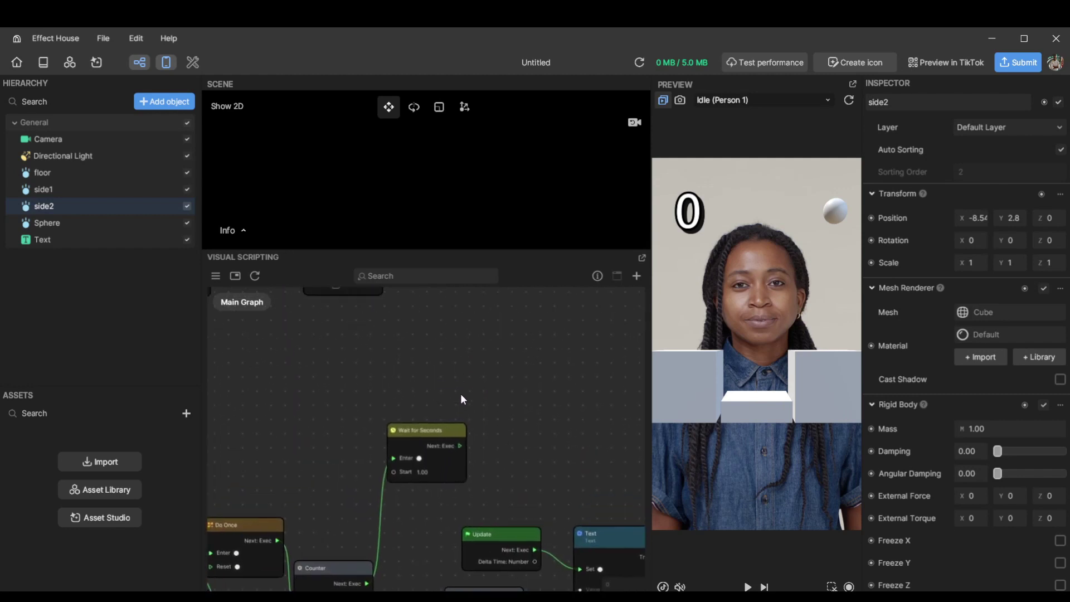
scroll(438, 400, down, 2)
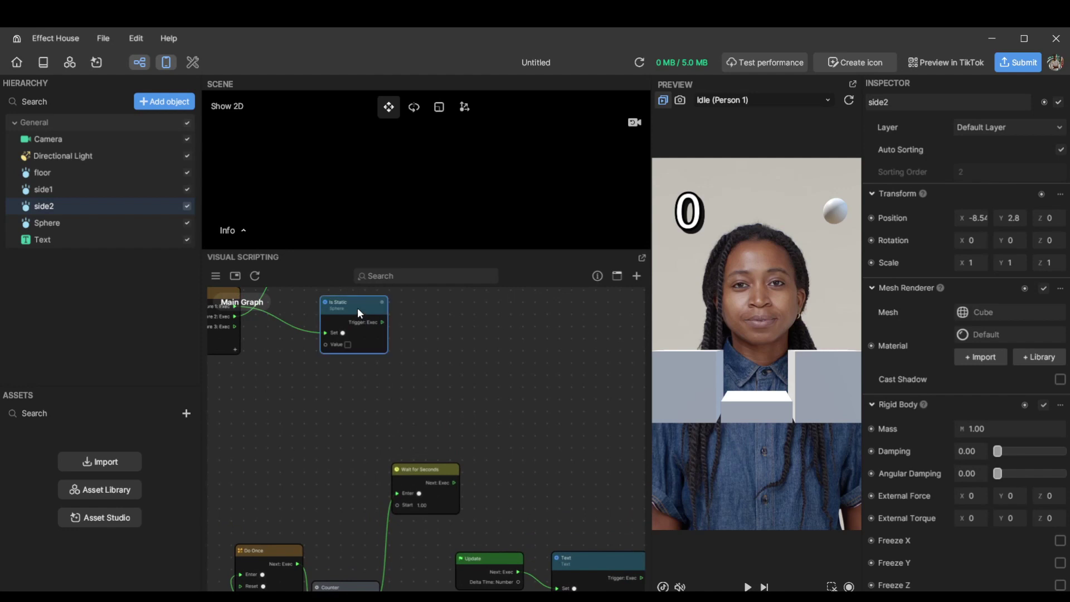
key(ctrl+c)
key(ctrl+v)
drag(406, 318, 543, 455)
drag(456, 482, 513, 485)
click(517, 496)
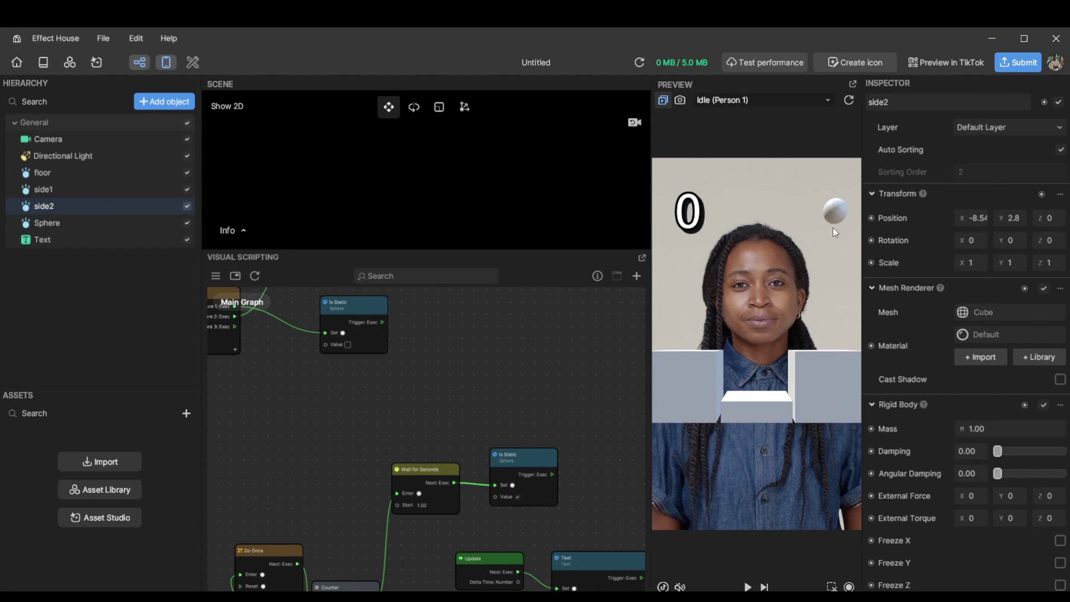
Step: Place the duplicated Is Static node above Wait for Seconds and connect its Trigger output to Transit by Time's Start input
scroll(479, 380, down, 3)
scroll(281, 407, down, 3)
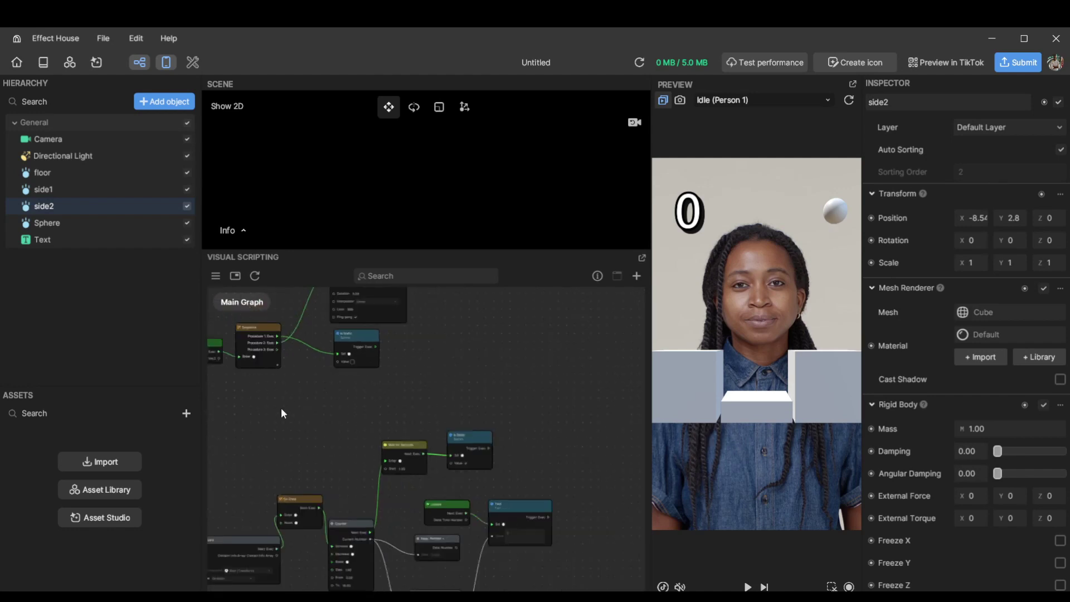
middle_drag(280, 407, 436, 449)
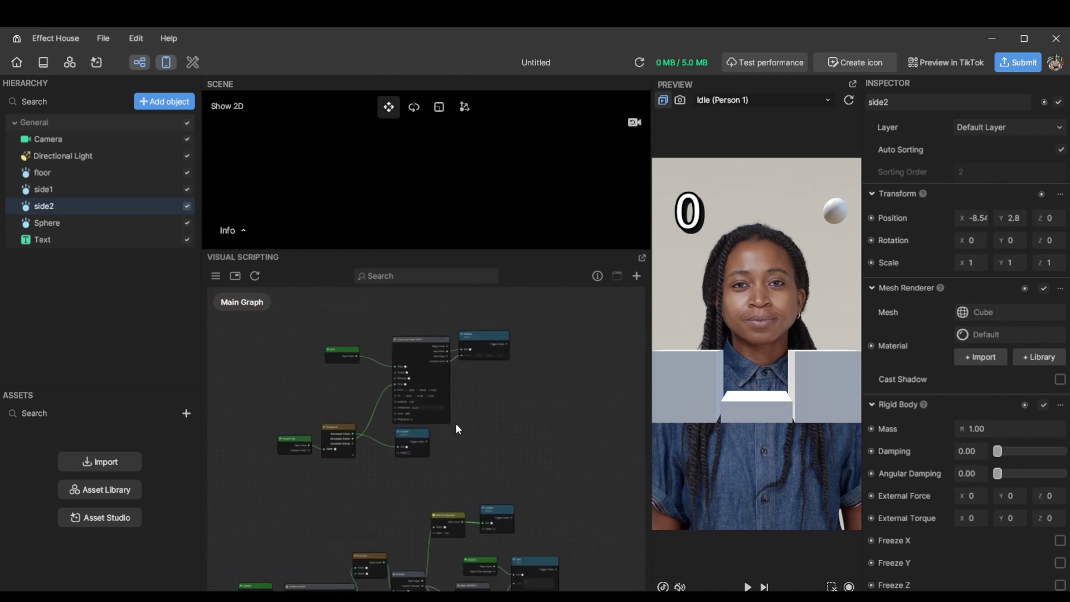
middle_drag(502, 503, 520, 520)
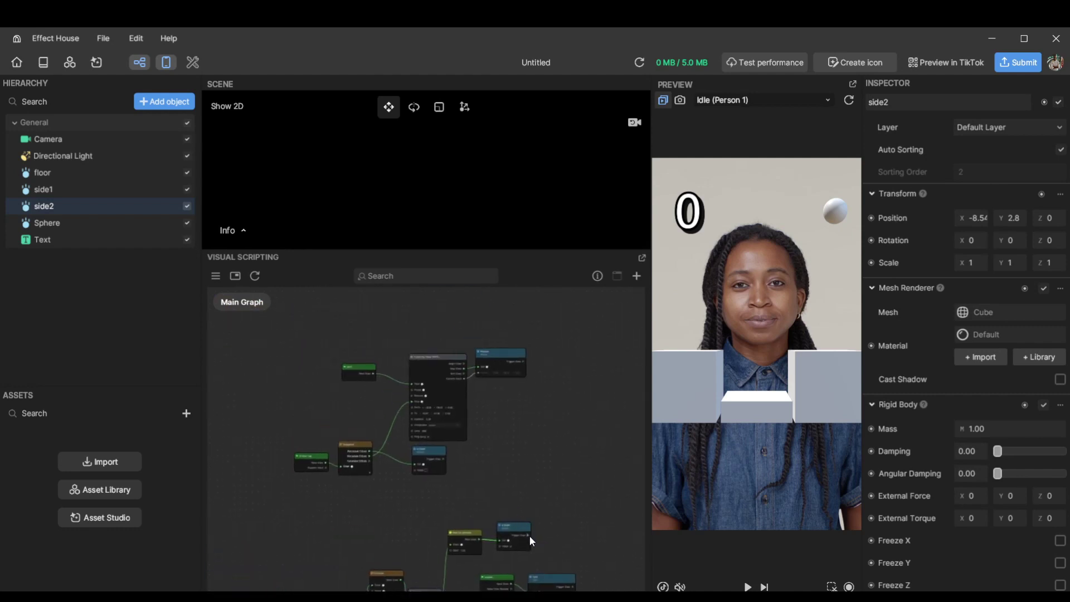
scroll(510, 513, up, 2)
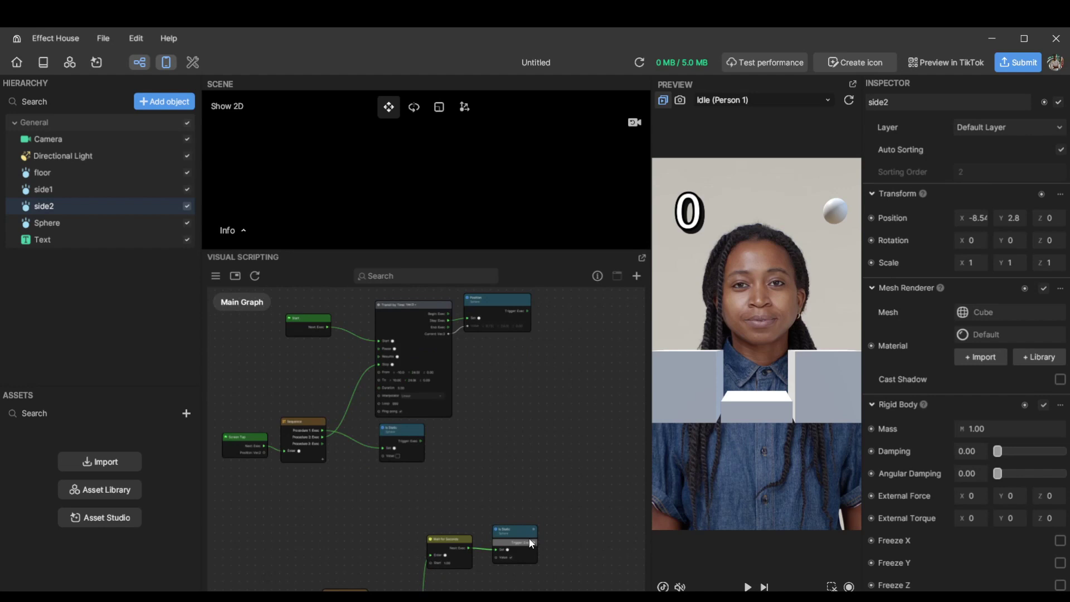
drag(518, 529, 501, 523)
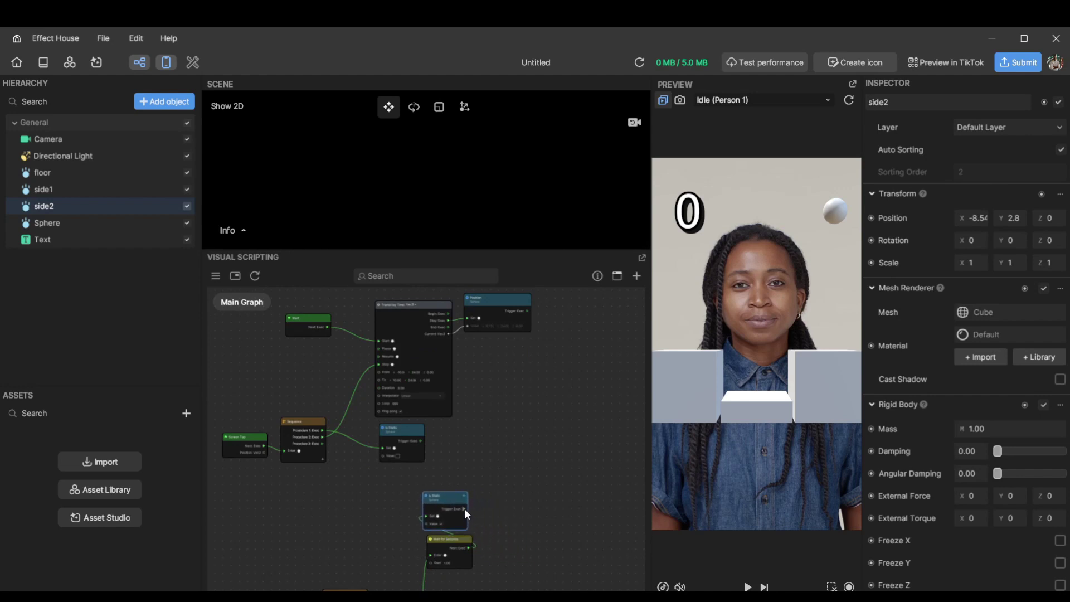
drag(464, 509, 379, 342)
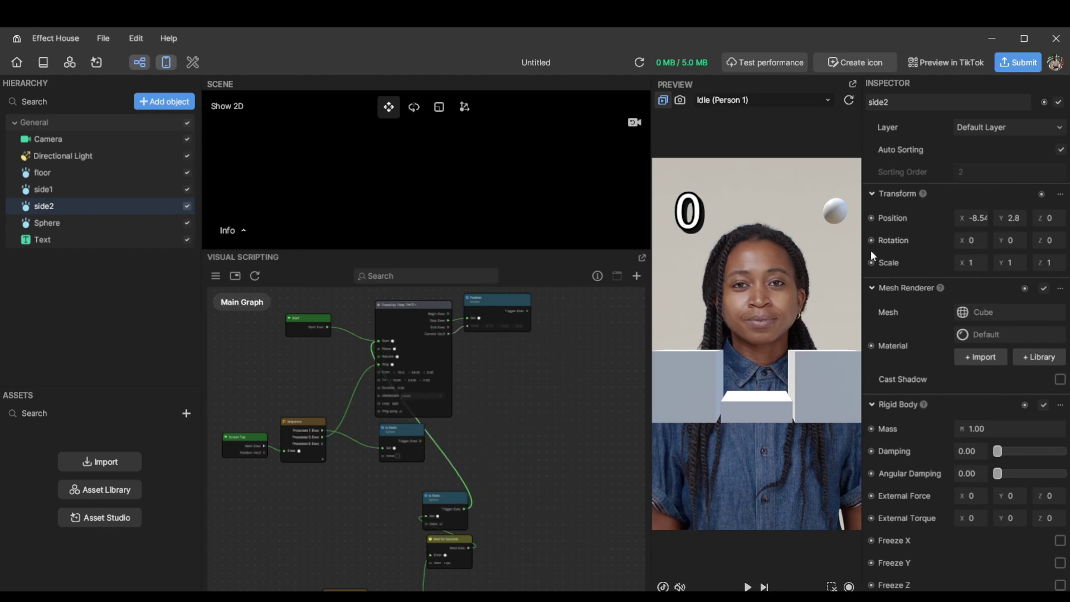
Step: Run, restart and pause the preview to test whether the sphere returns to its starting motion after each drop
click(747, 586)
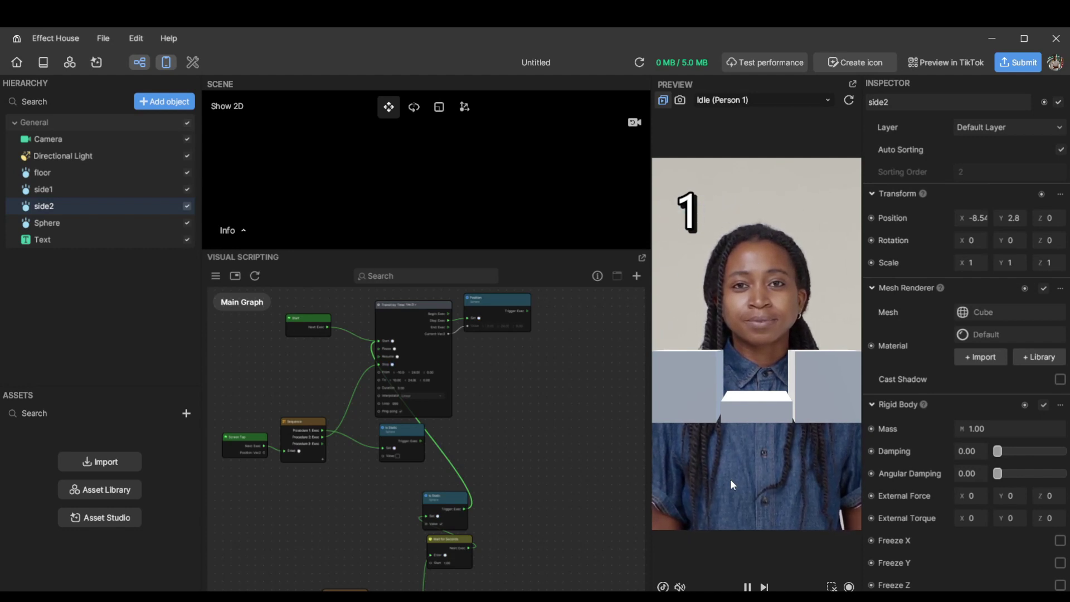
click(748, 587)
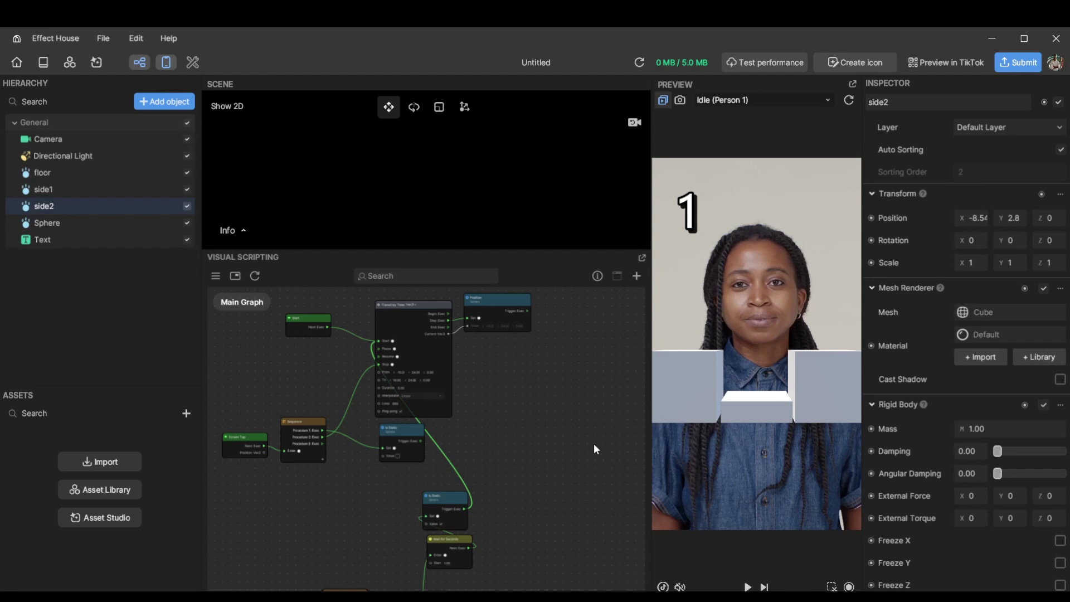
click(747, 587)
click(850, 101)
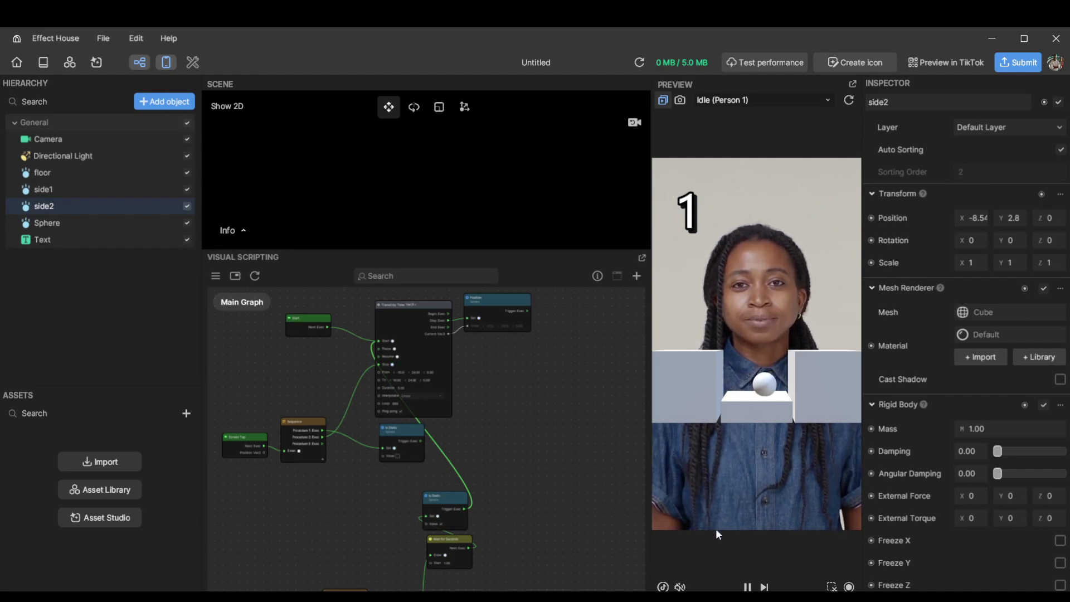
click(747, 586)
Step: Examine how the Collision Event, Do Once, Counter, Wait for Seconds and Is Static nodes lead back to Transit by Time
scroll(526, 406, down, 3)
scroll(418, 493, up, 3)
scroll(417, 493, up, 2)
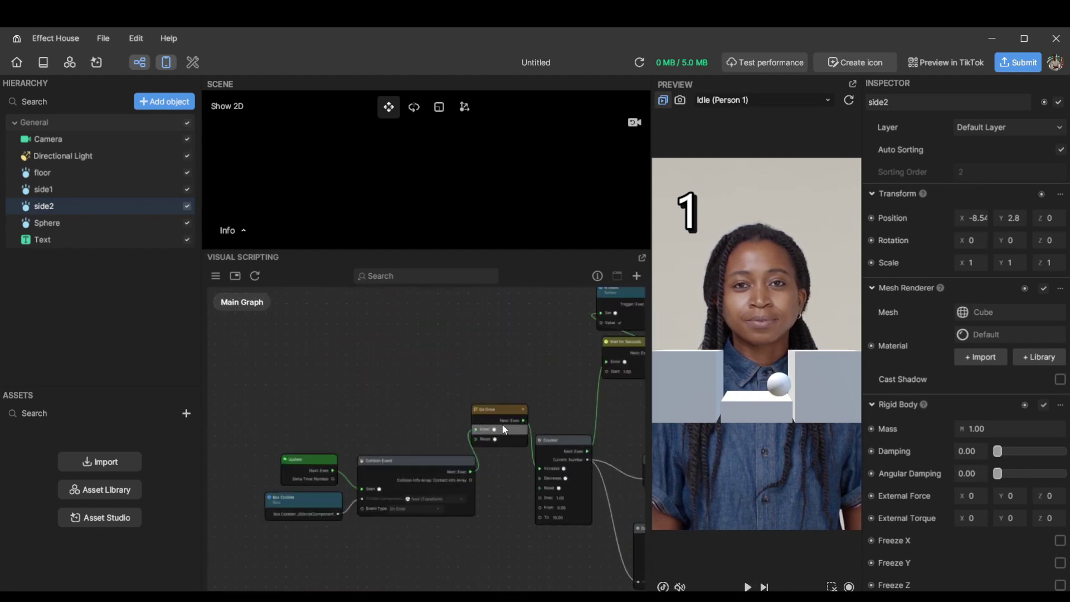
scroll(553, 415, up, 1)
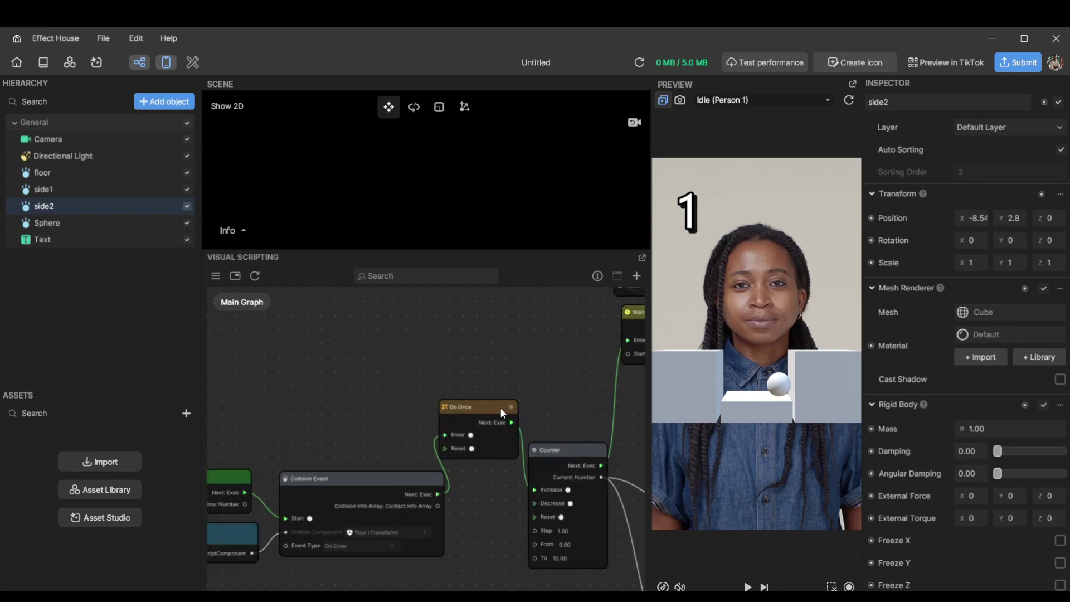
drag(500, 406, 503, 405)
scroll(397, 385, left, 2)
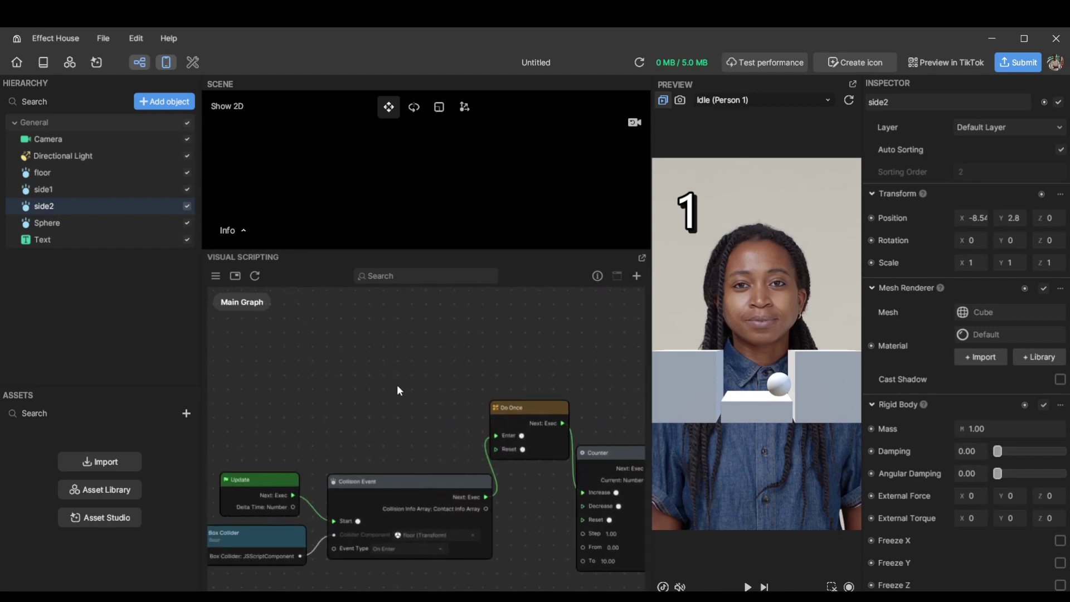
scroll(397, 385, down, 2)
scroll(397, 384, up, 1)
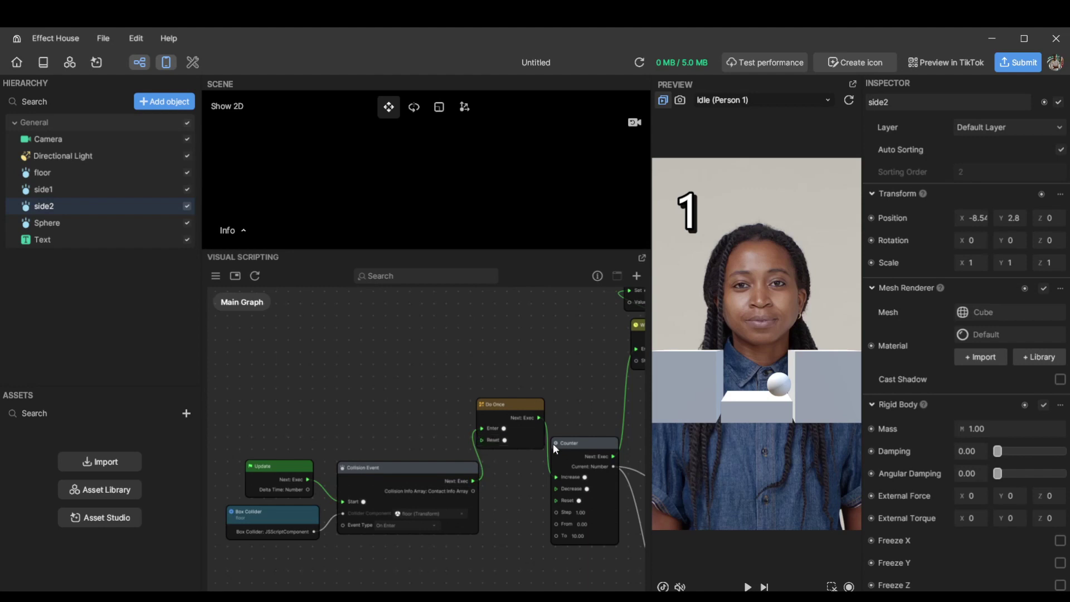
drag(563, 439, 565, 448)
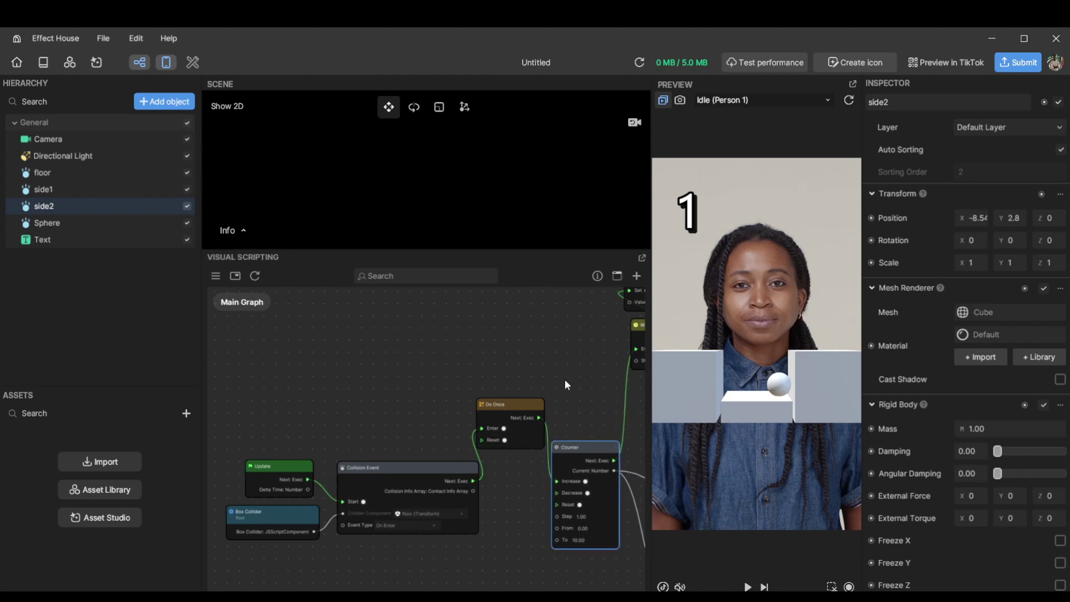
scroll(567, 350, down, 2)
middle_drag(567, 350, 452, 464)
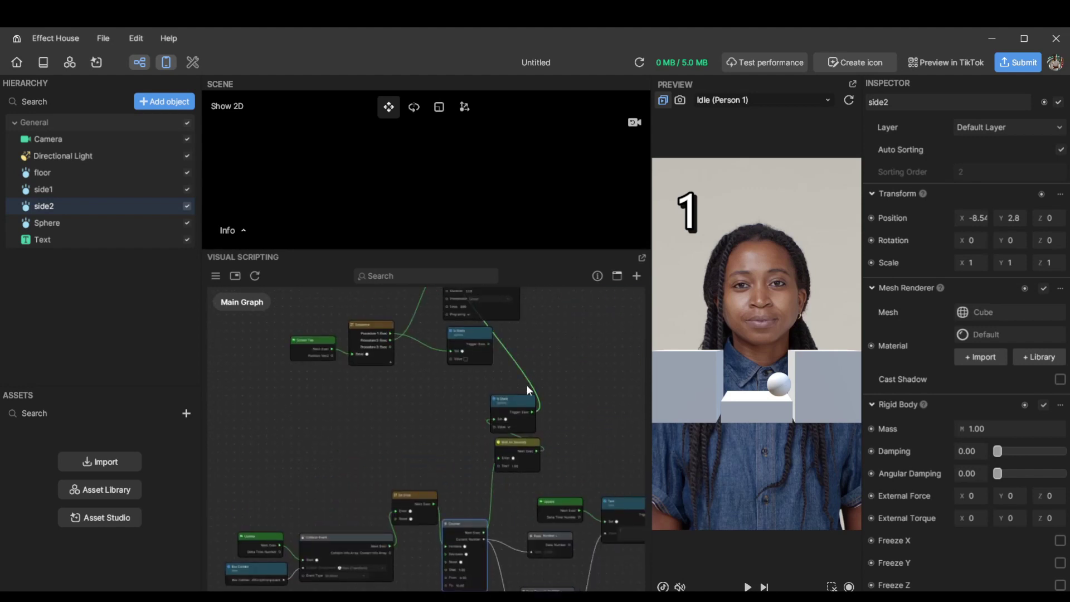
scroll(405, 509, up, 2)
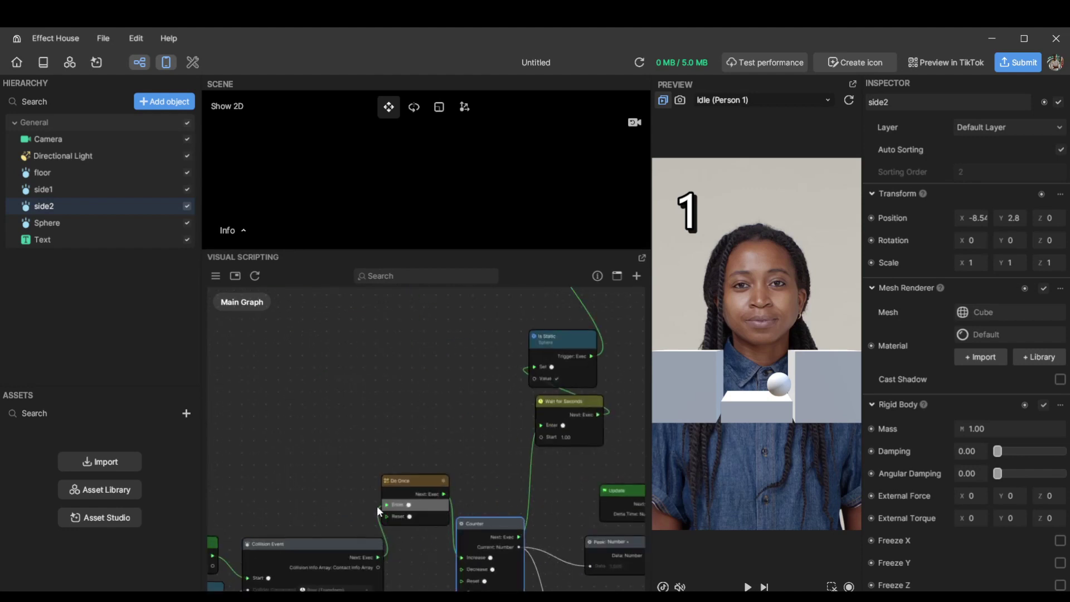
scroll(350, 426, down, 2)
middle_drag(350, 427, 514, 365)
scroll(523, 343, down, 1)
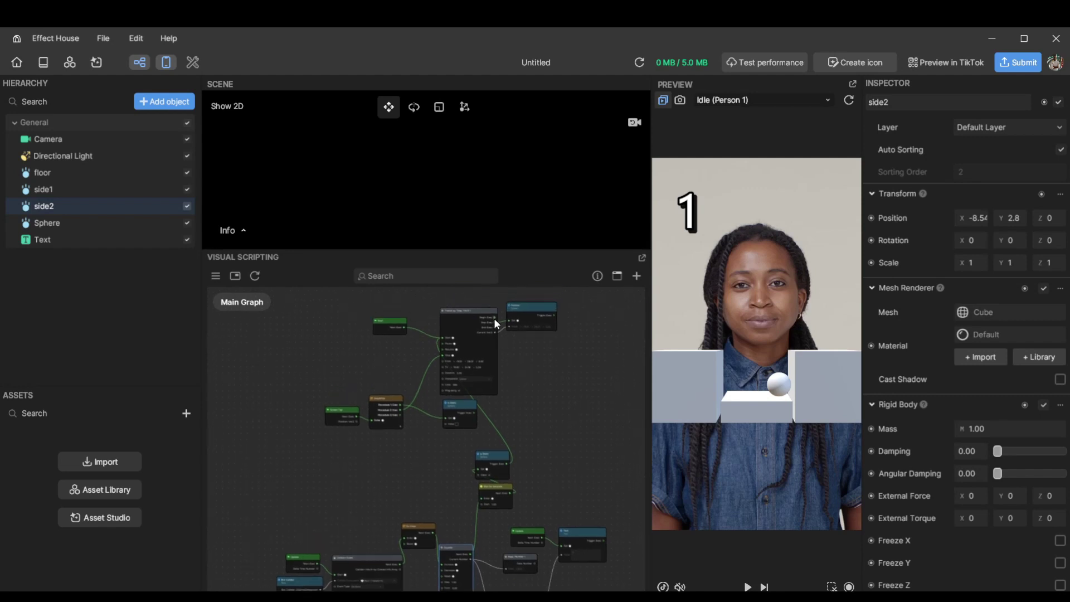
Step: Connect Transit by Time's Begin output to Do Once's Reset input, and nudge the Transit by Time node slightly
scroll(456, 308, up, 3)
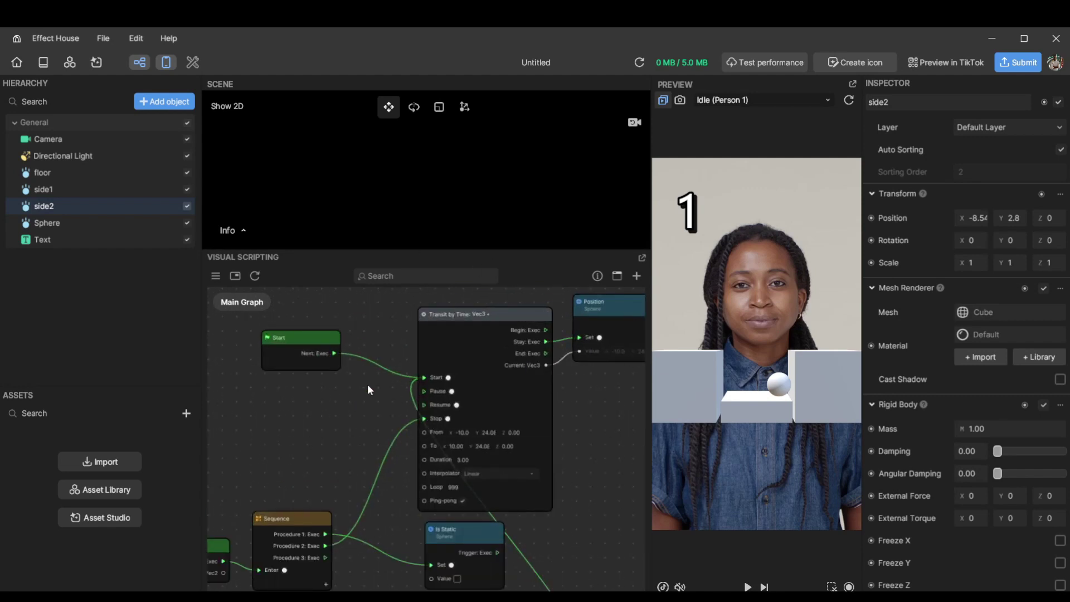
scroll(607, 504, down, 2)
scroll(517, 365, down, 2)
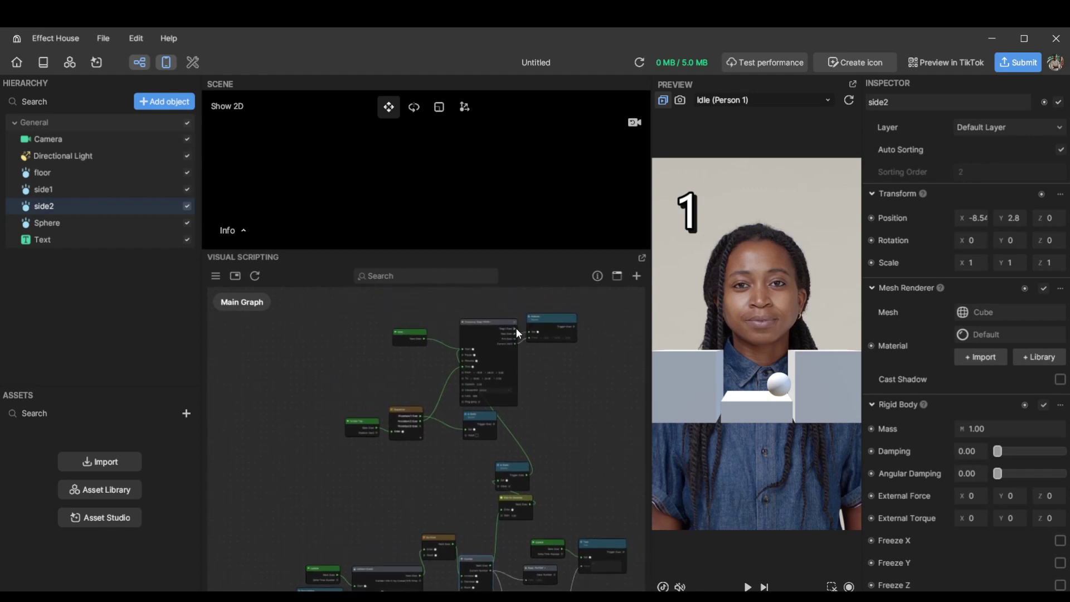
drag(516, 333, 424, 556)
scroll(511, 365, up, 5)
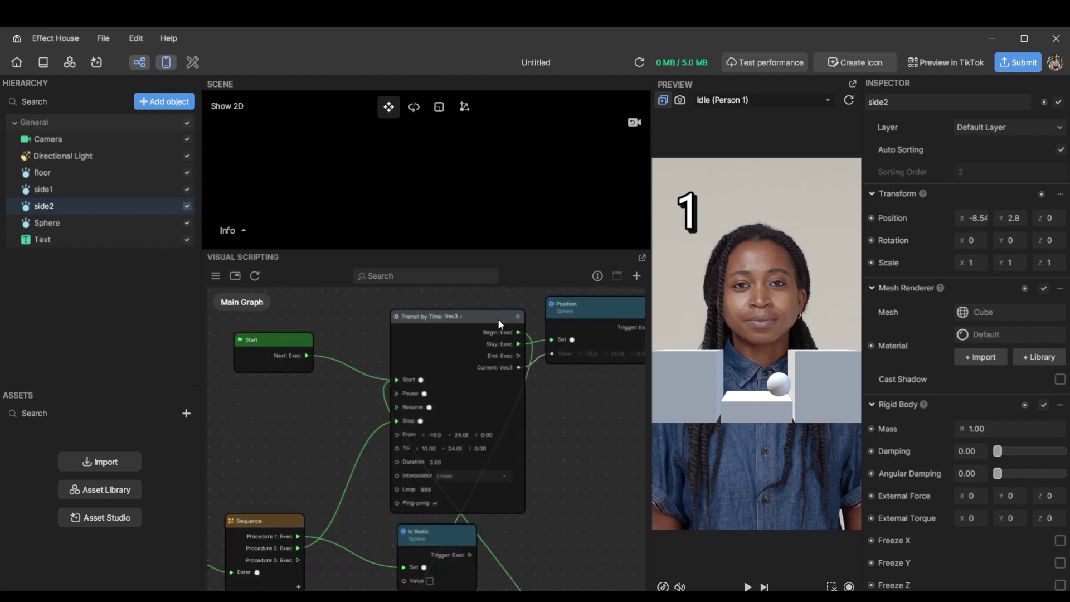
drag(497, 319, 495, 314)
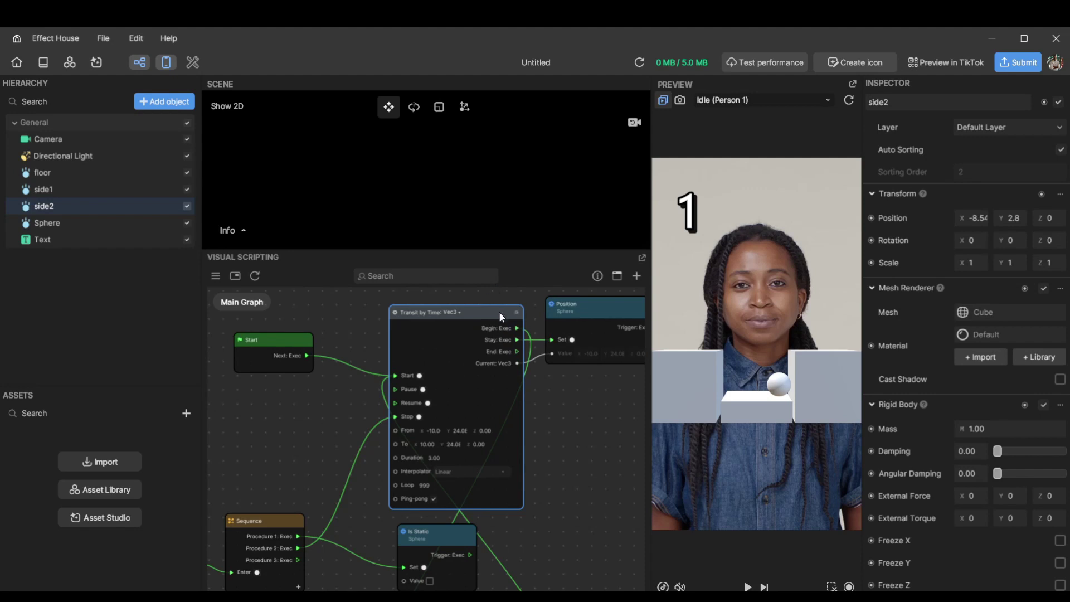
Step: Check the new Do Once link, then run the preview with repeated sphere drops to test the hit counting, and pause it
scroll(537, 433, down, 3)
scroll(533, 430, up, 2)
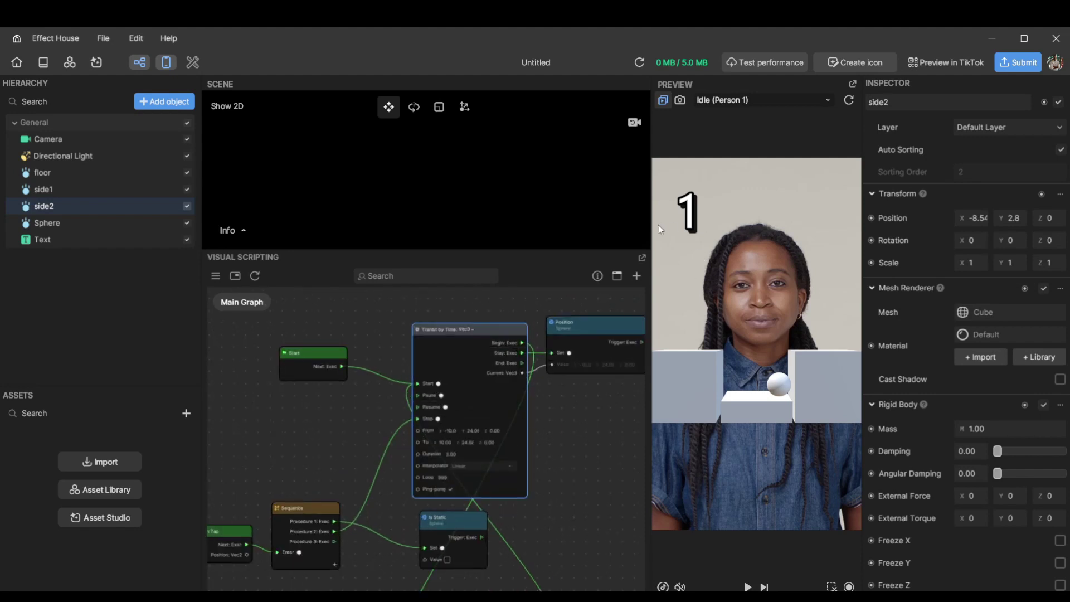
scroll(584, 516, down, 2)
middle_drag(584, 516, 573, 310)
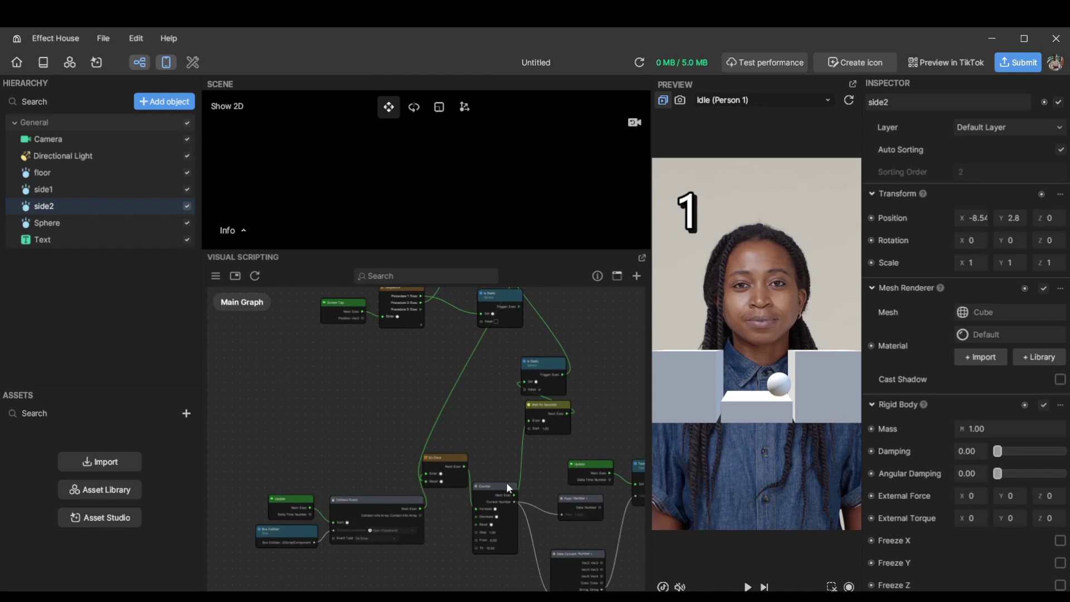
click(748, 587)
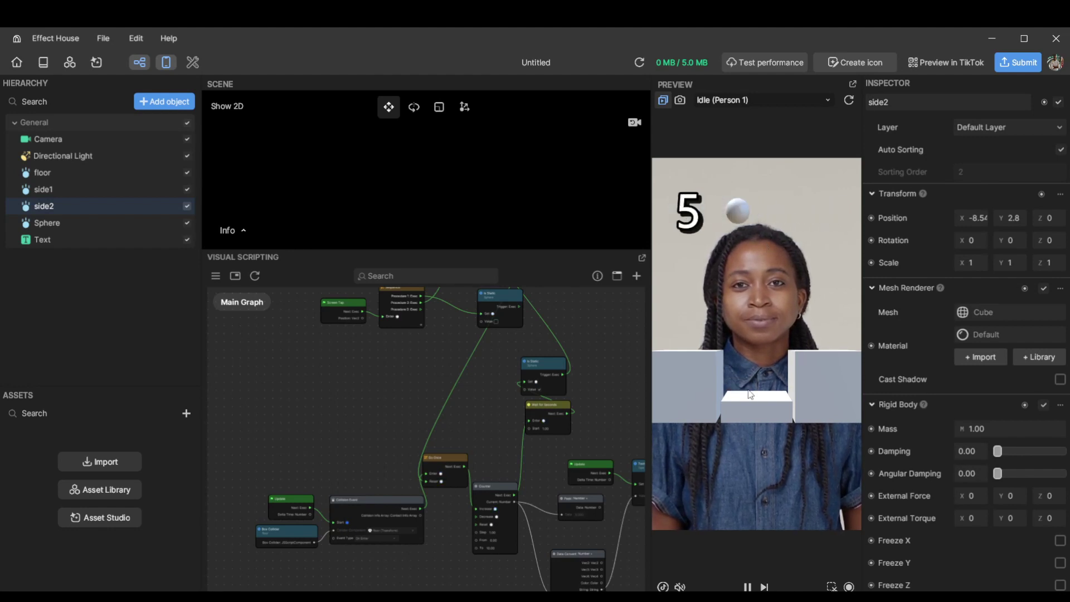
click(746, 587)
Step: Review the complete node graph and select the Sphere object to show its properties
scroll(392, 429, down, 5)
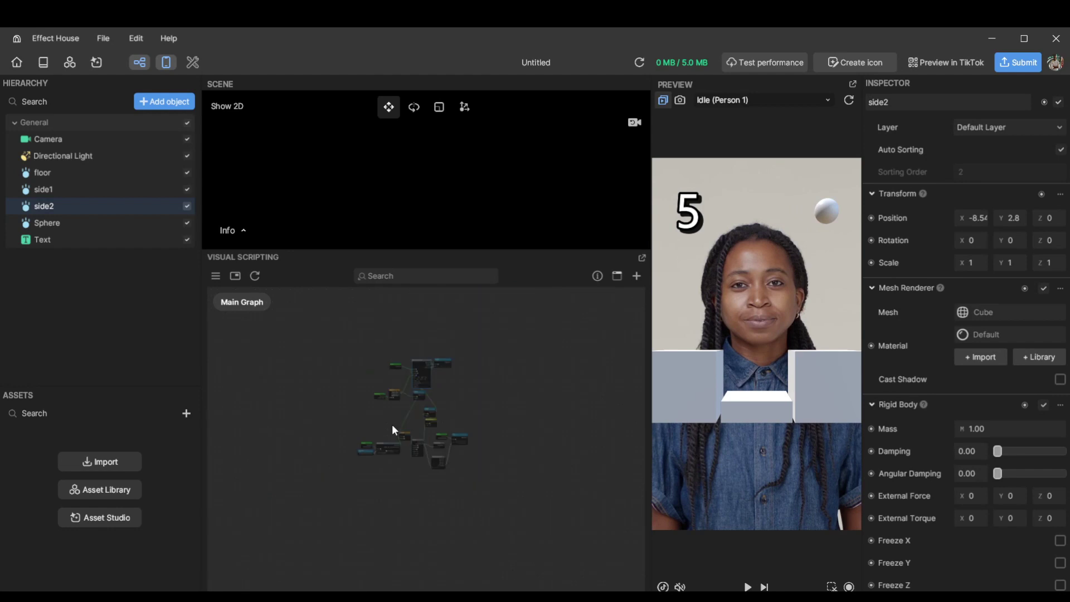
scroll(388, 419, up, 2)
scroll(383, 409, up, 2)
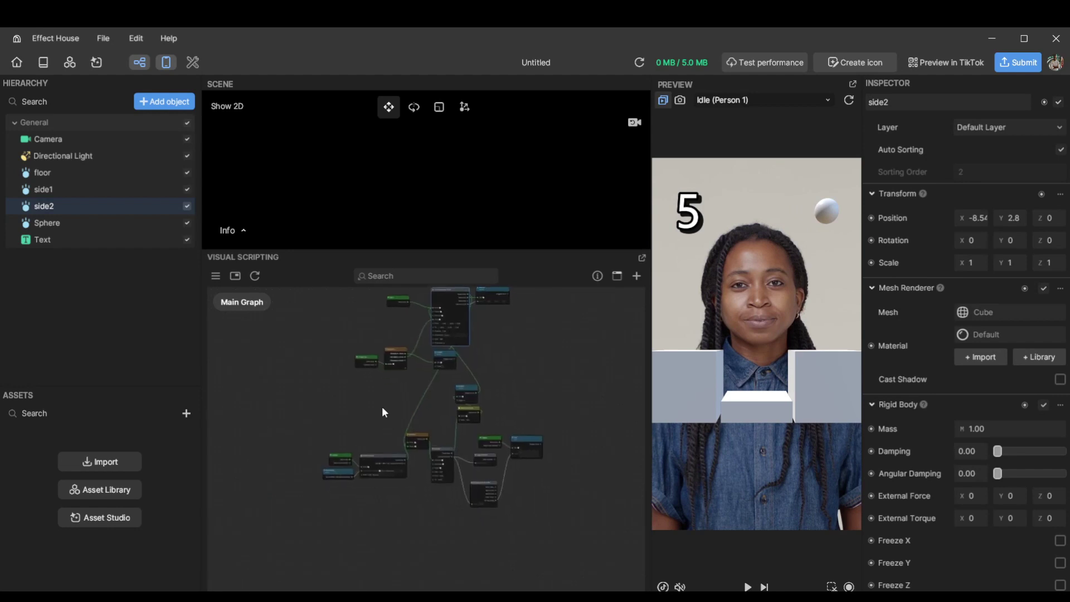
drag(385, 411, 385, 383)
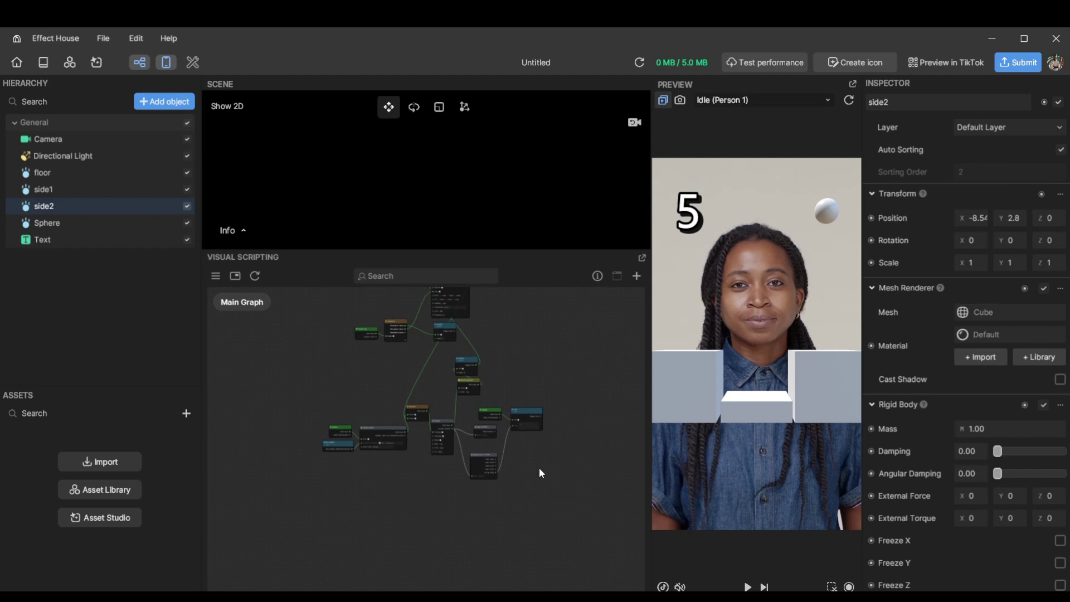
click(70, 221)
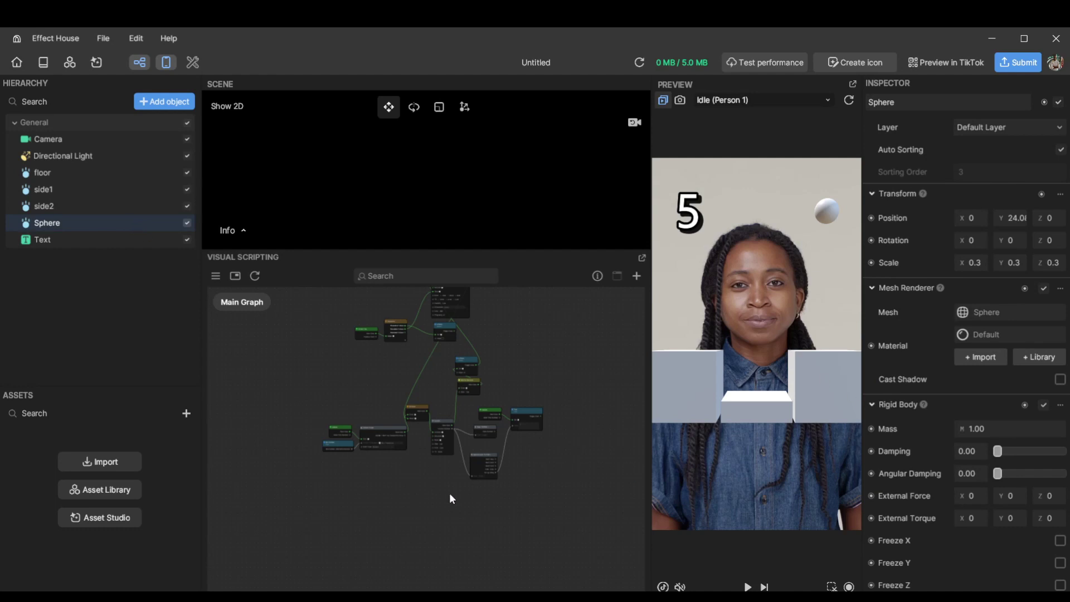
Step: Add a Get Position node for the Sphere and feed its value into a new Split node placed beside it
scroll(444, 500, down, 4)
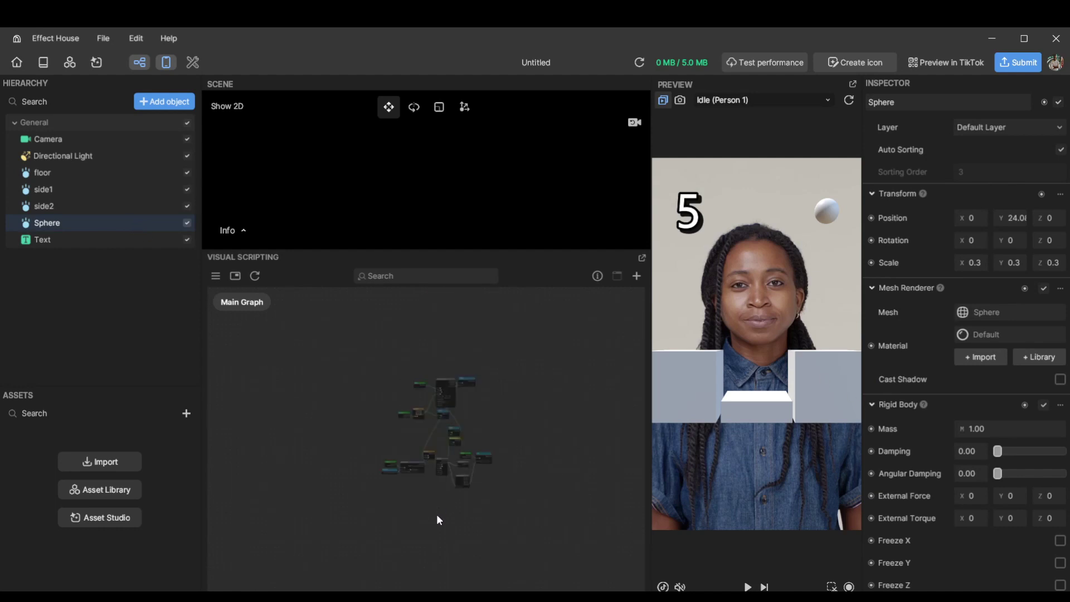
click(871, 218)
click(894, 236)
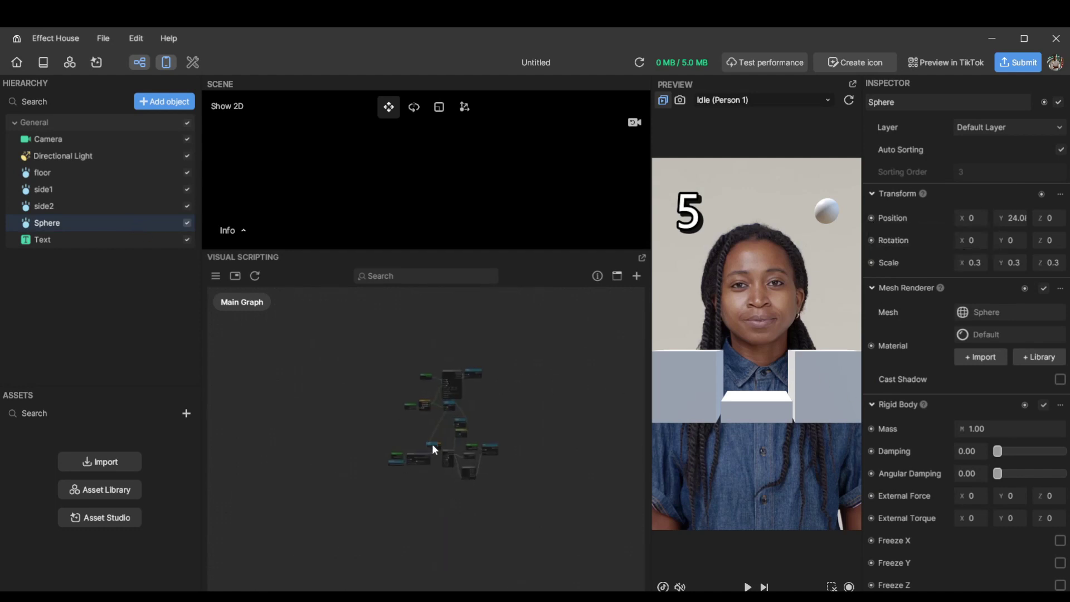
scroll(389, 544, up, 5)
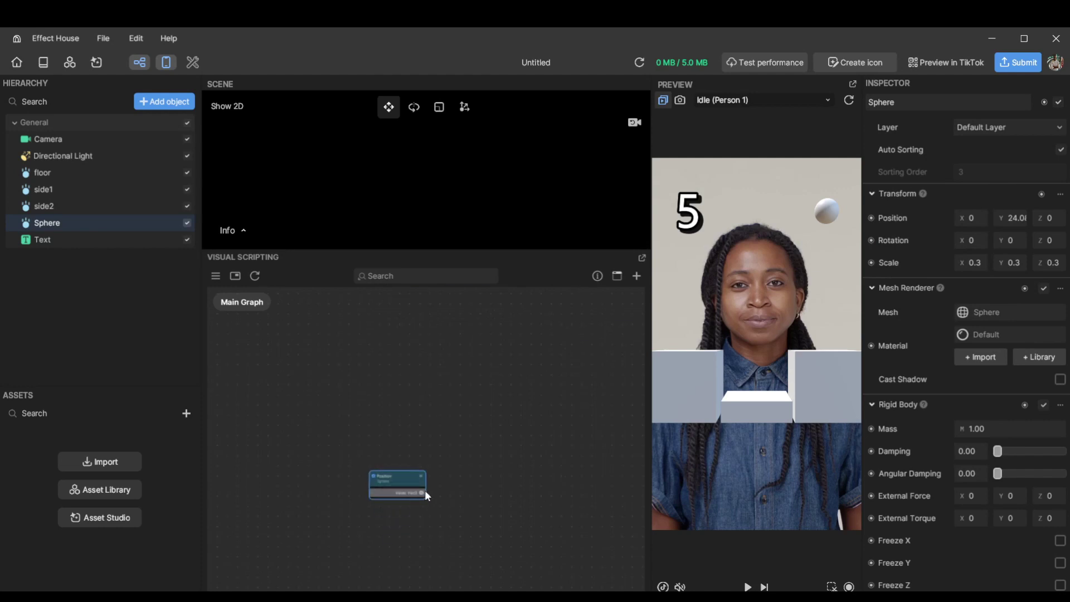
drag(422, 493, 458, 446)
text(spli)
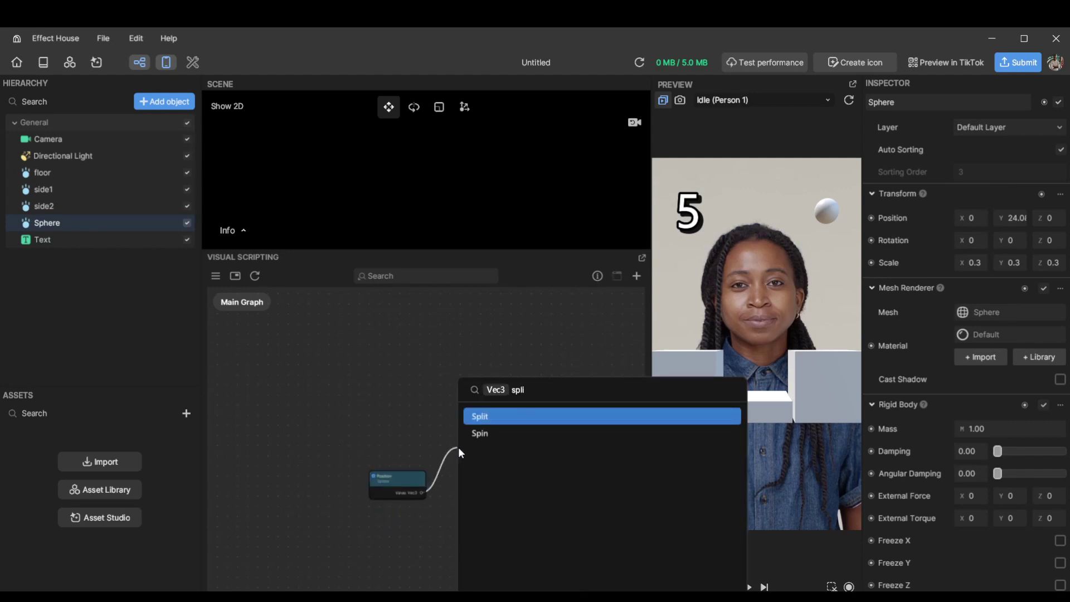
key(Return)
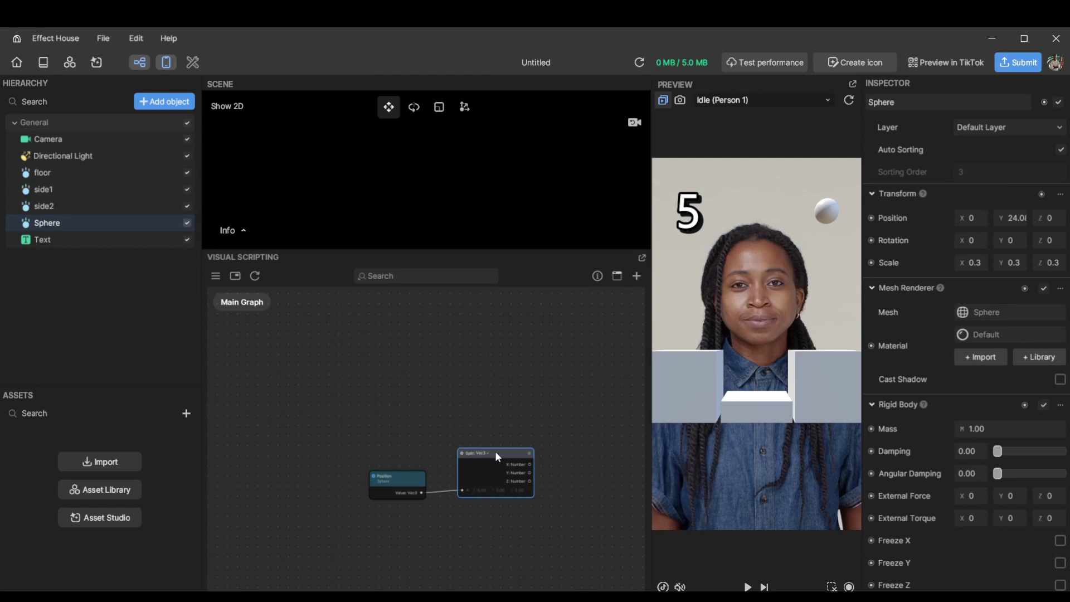
drag(495, 450, 486, 453)
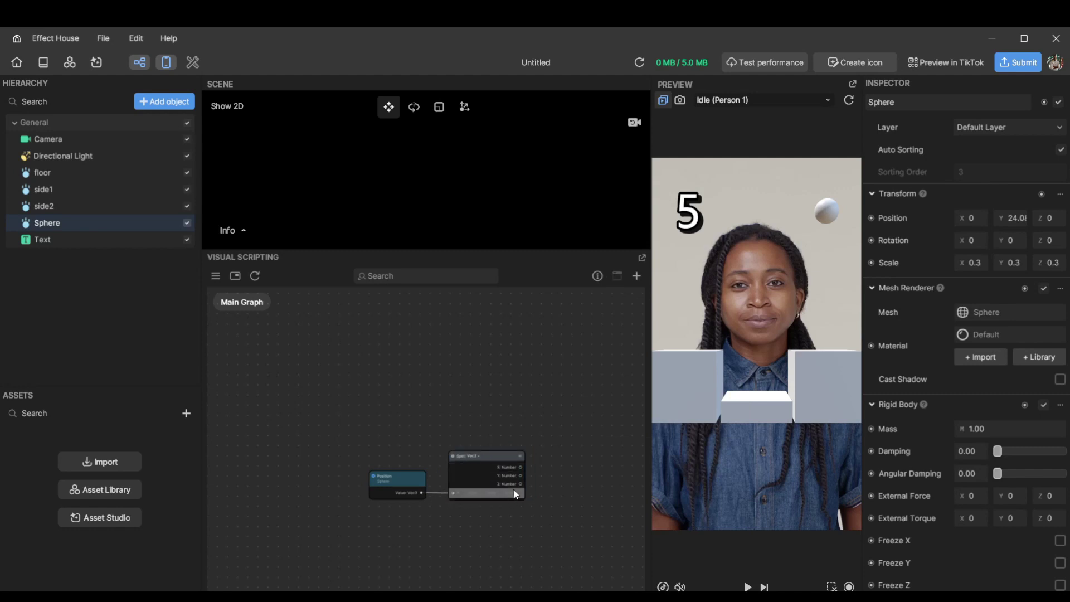
Step: Add a Less Than node fed by the Split node's Y output and set its B value to -50
drag(539, 487, 446, 423)
text(less)
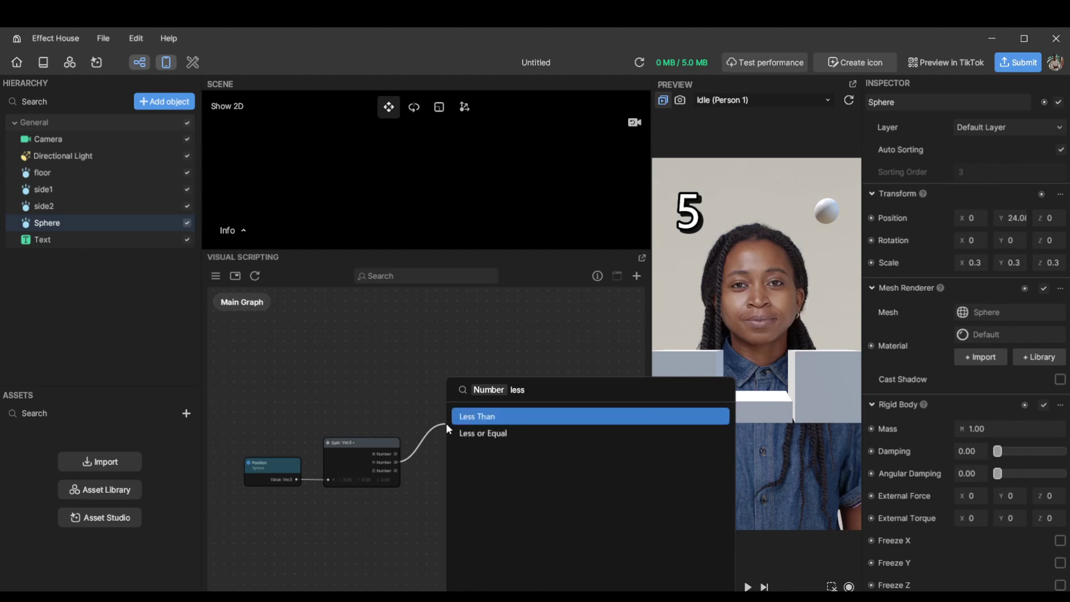
key(Return)
scroll(451, 453, up, 3)
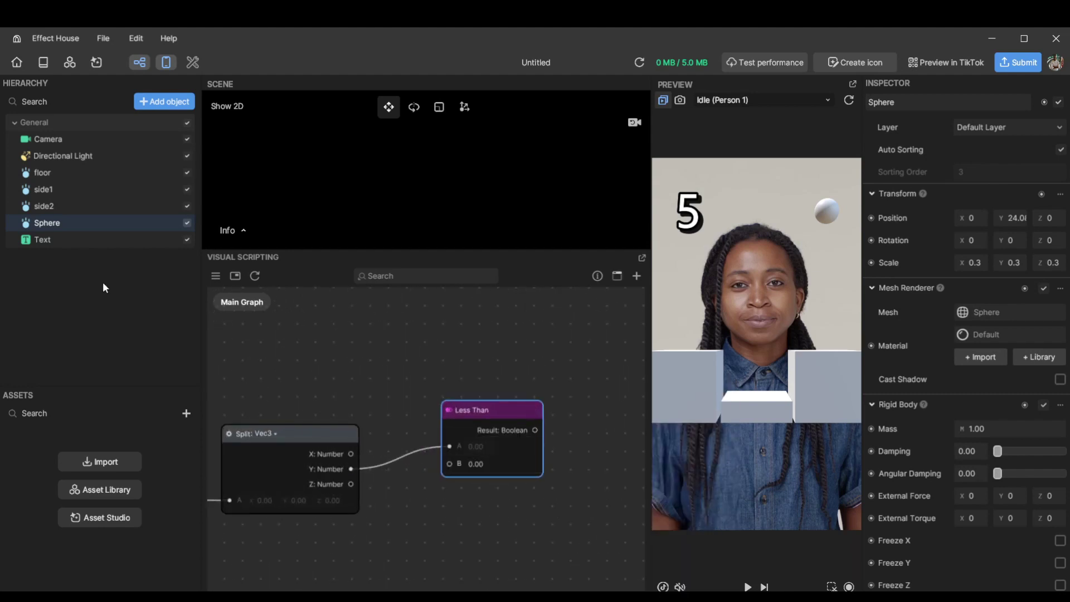
click(46, 206)
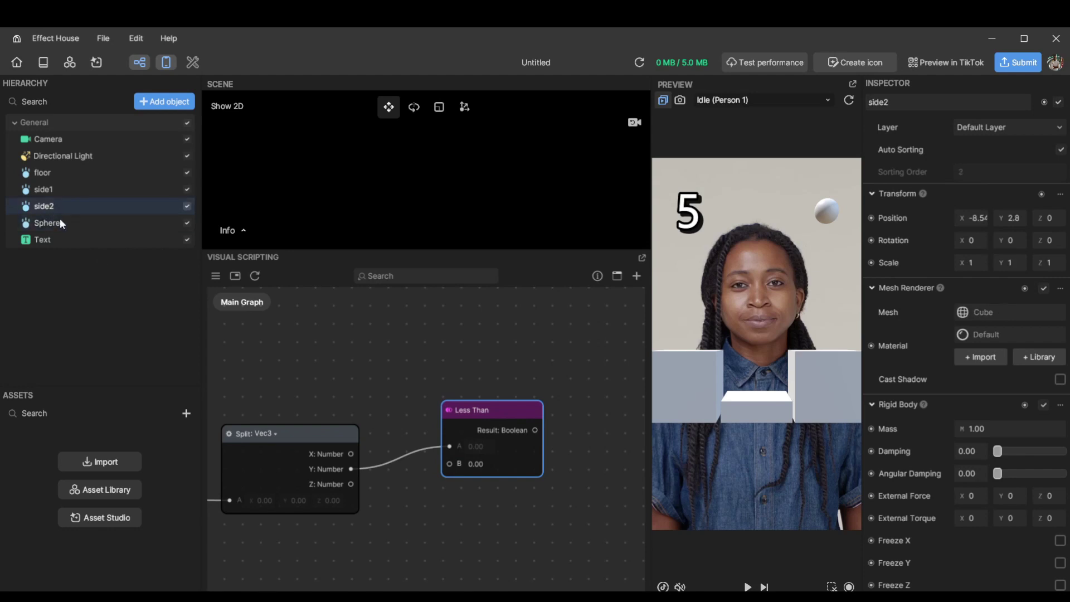
click(455, 466)
drag(497, 409, 468, 410)
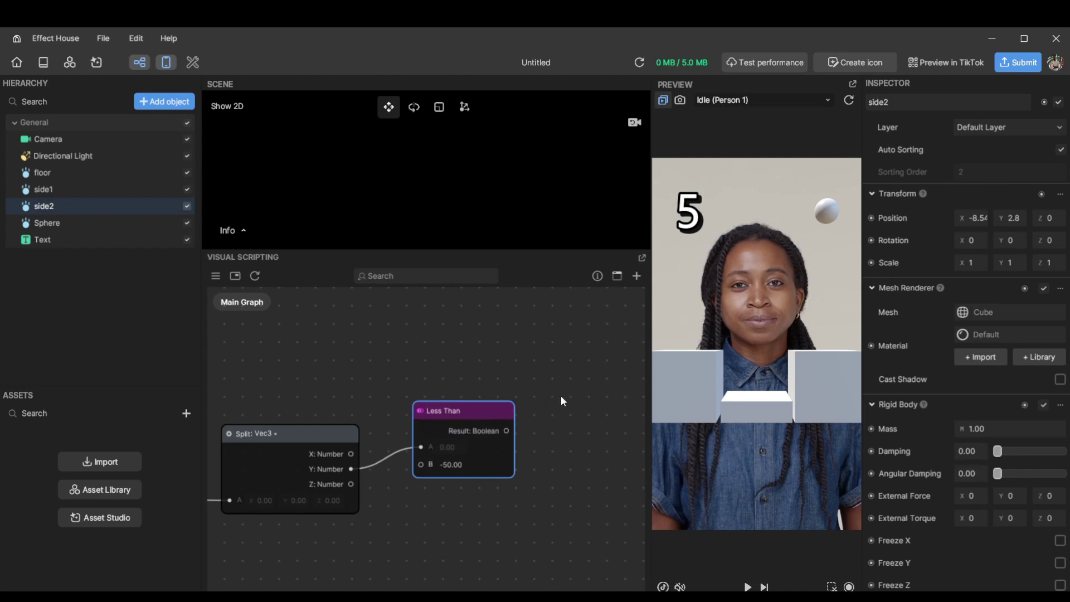
Step: Add a Set Is Static node for the Sphere and place it beyond the Less Than node
scroll(526, 403, down, 5)
middle_drag(493, 392, 487, 447)
scroll(897, 559, down, 3)
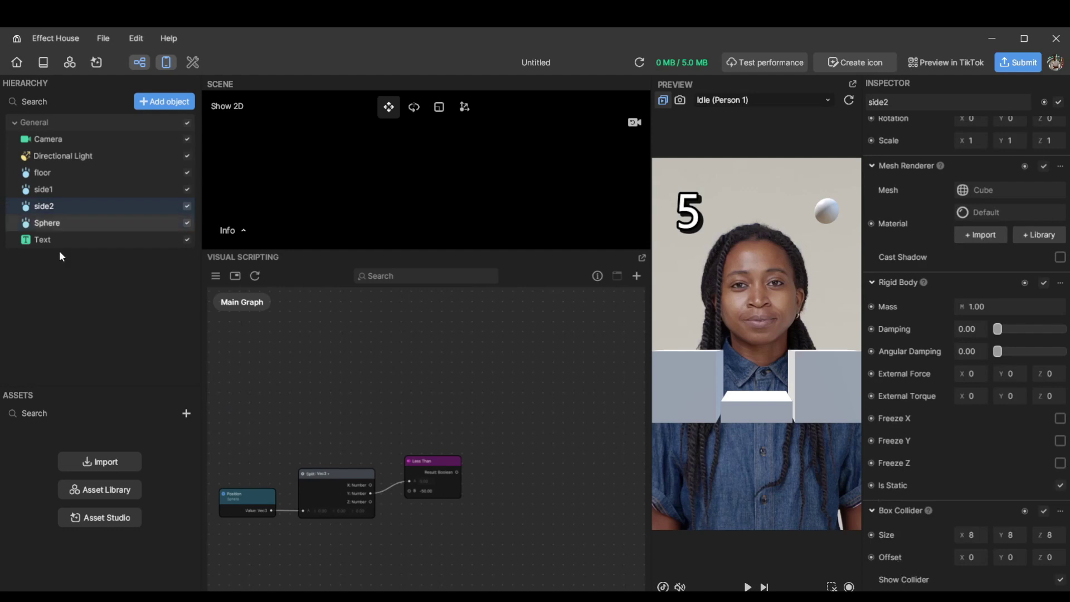
click(97, 220)
scroll(903, 474, down, 3)
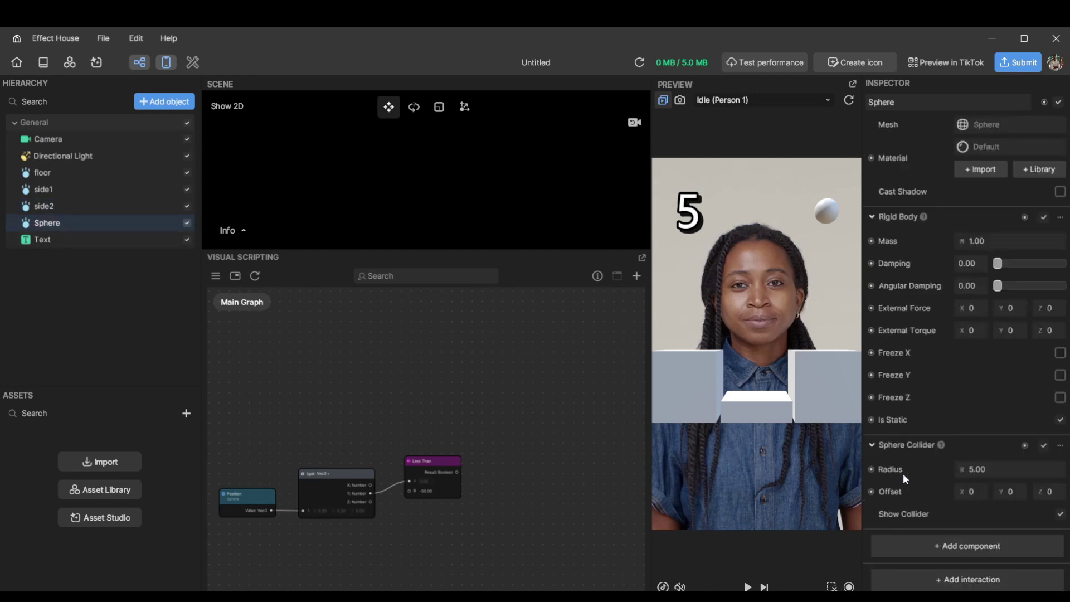
click(873, 420)
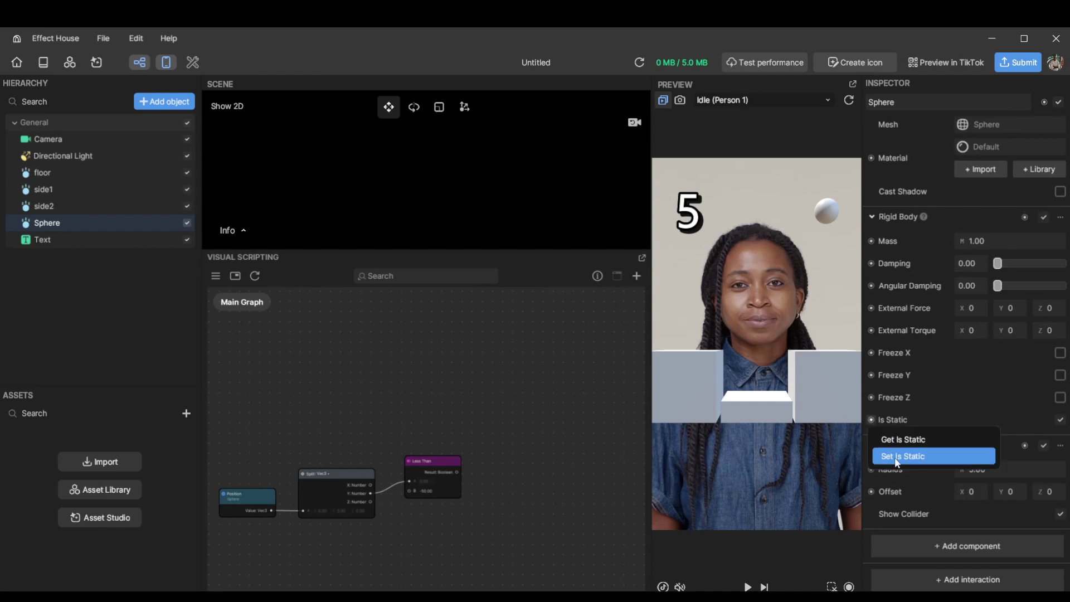
click(895, 457)
drag(468, 447, 521, 415)
scroll(476, 469, up, 4)
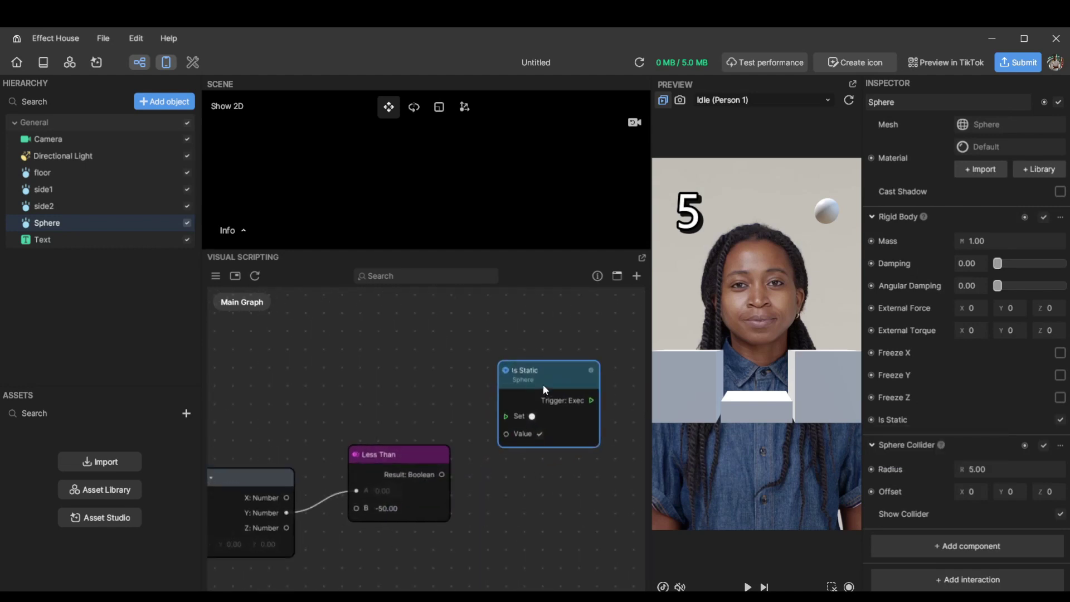
drag(543, 379, 570, 379)
Step: Add an If node with its Condition fed by the Less Than result, and place it before the Is Static node
drag(442, 474, 469, 426)
text(If)
key(Return)
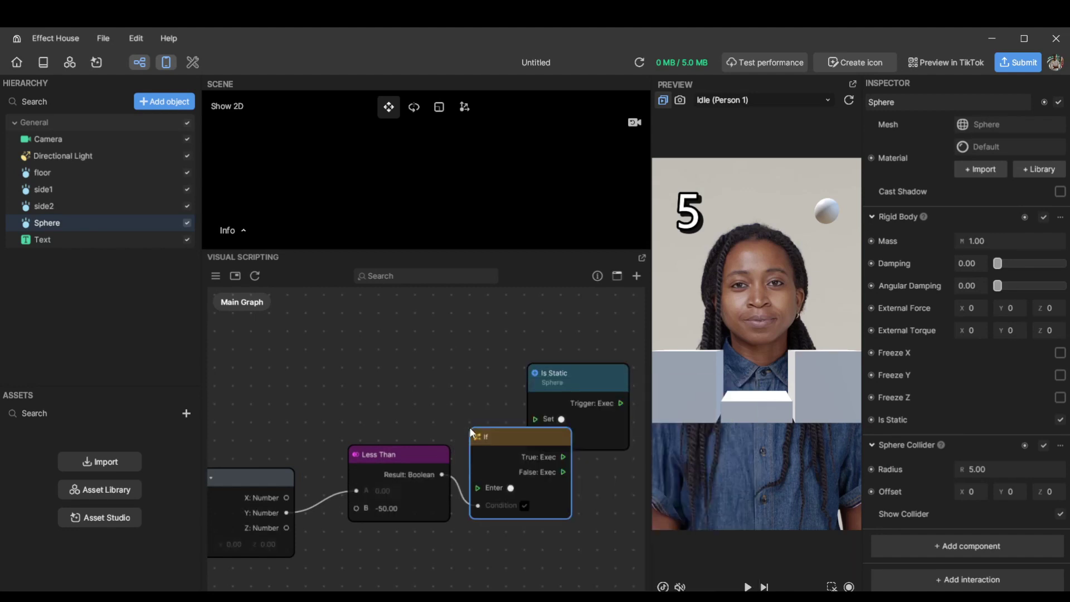
drag(539, 393, 609, 396)
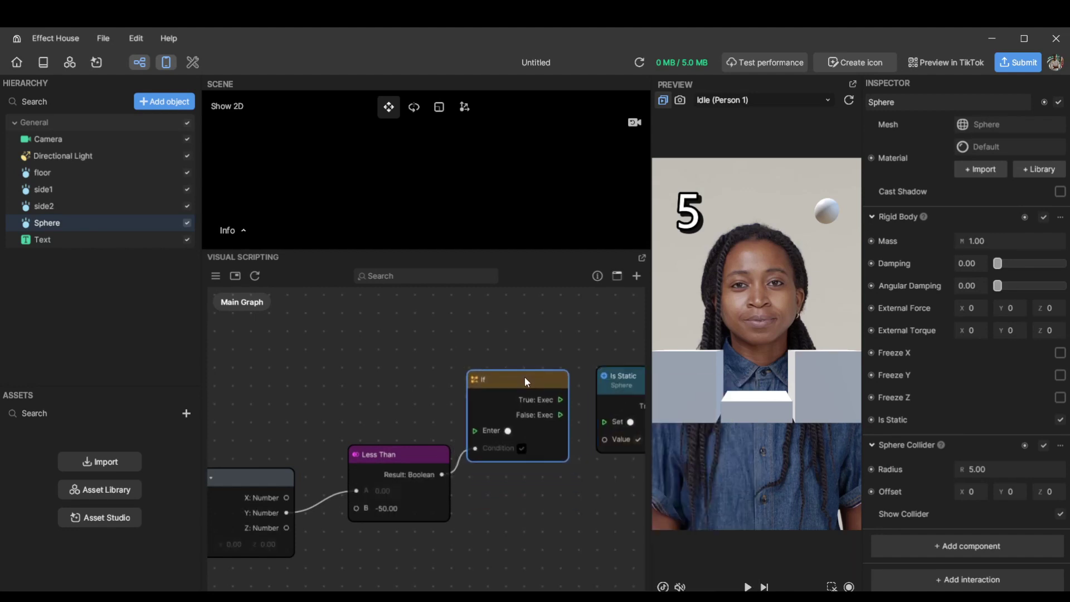
Step: Add an Update node and connect its Next output to the If node's Enter input
click(317, 363)
right_click(317, 362)
click(329, 376)
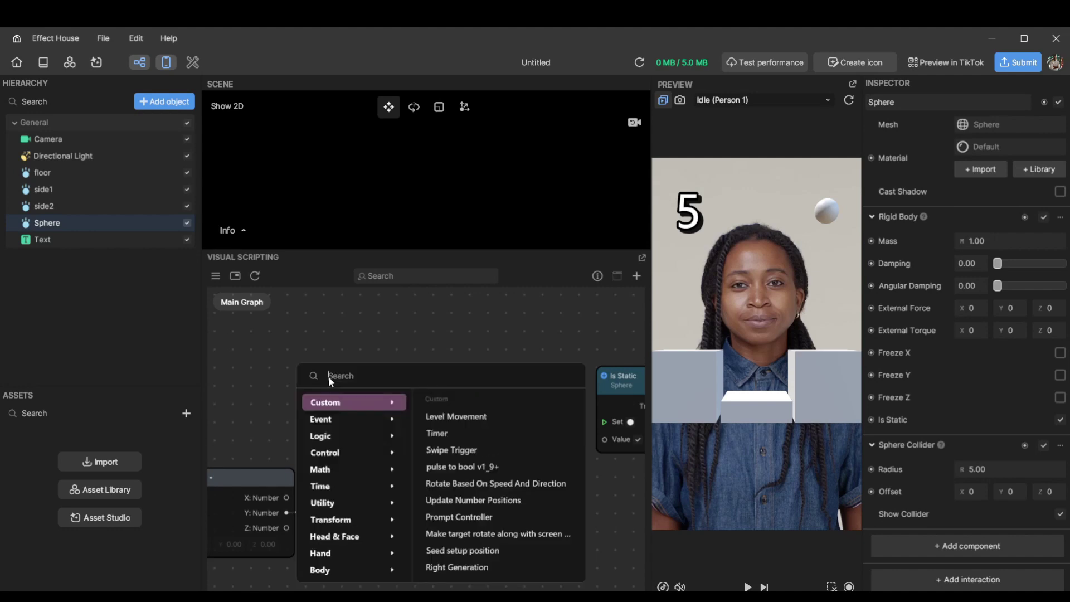
text(update)
key(Return)
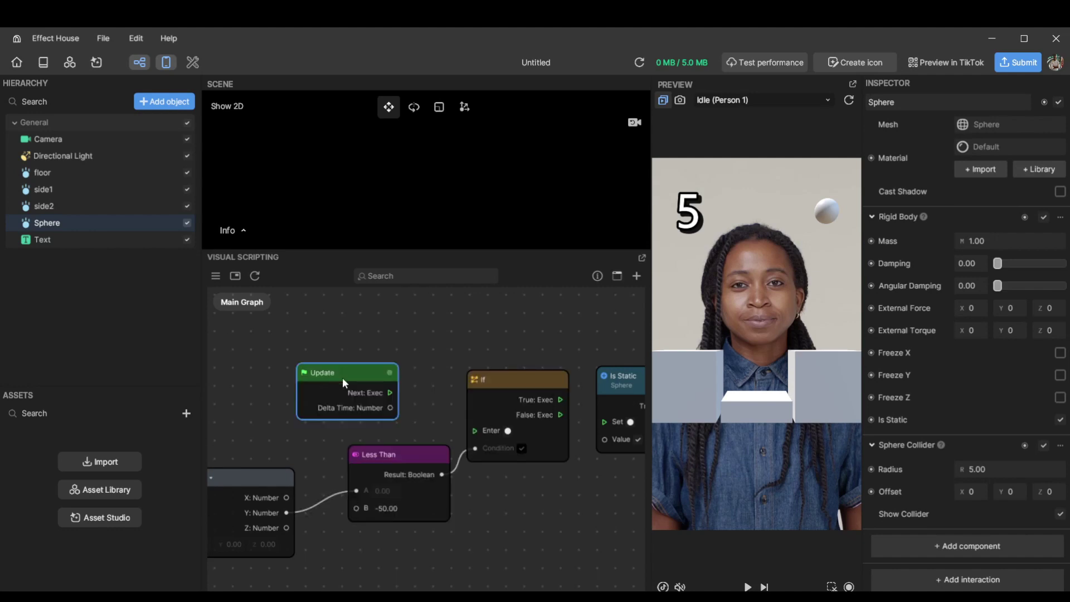
drag(391, 393, 507, 430)
Step: Tidy the layout by moving the Update, If and Less Than nodes closer together
scroll(505, 504, down, 3)
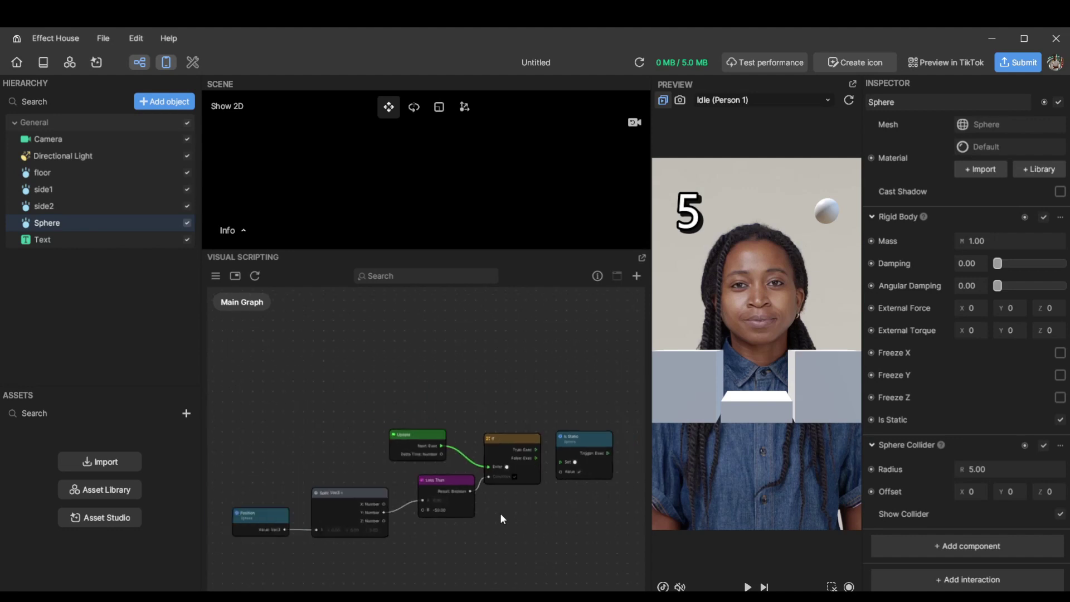
scroll(338, 529, up, 3)
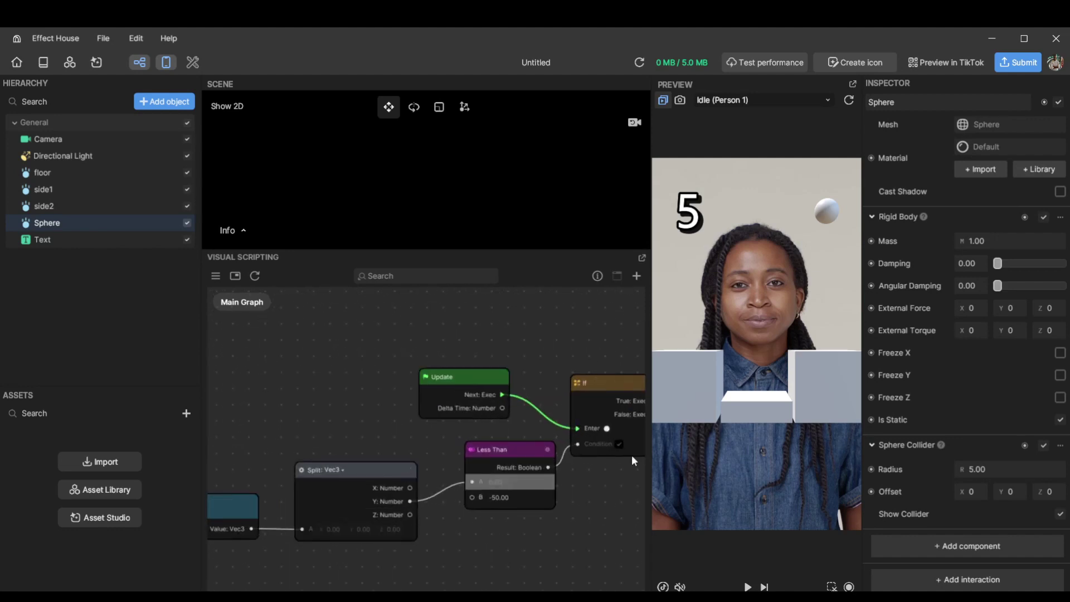
scroll(452, 532, right, 3)
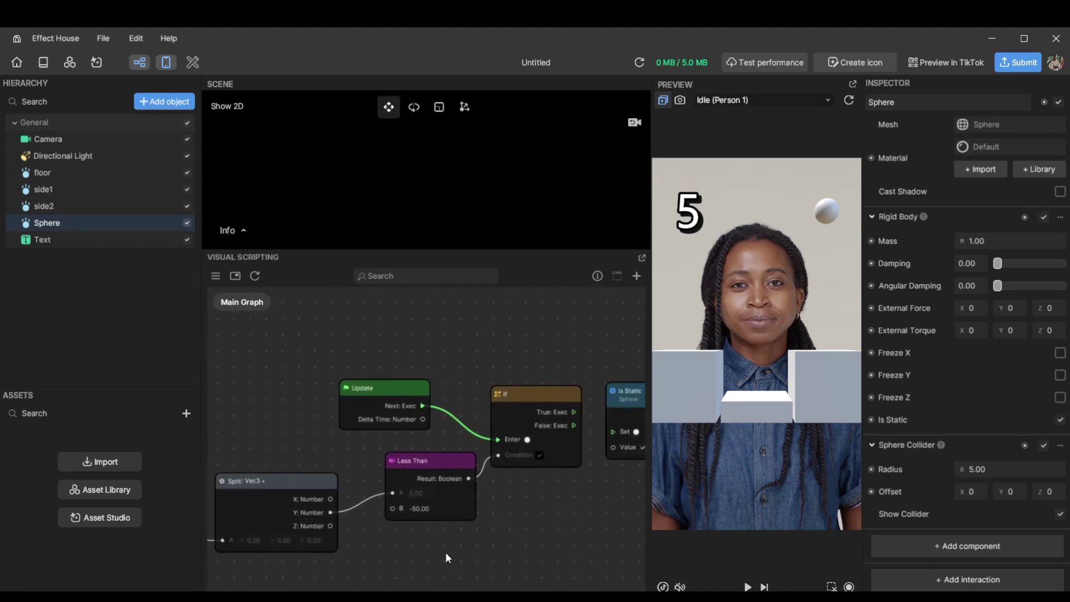
drag(523, 406, 525, 400)
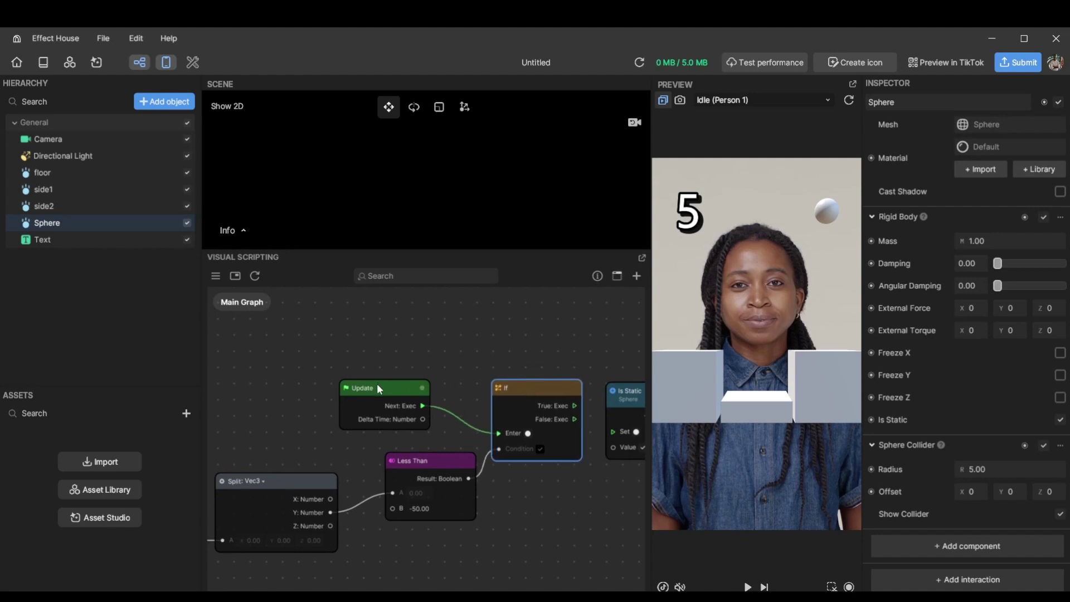
drag(379, 388, 412, 389)
drag(548, 384, 544, 395)
drag(457, 472, 452, 482)
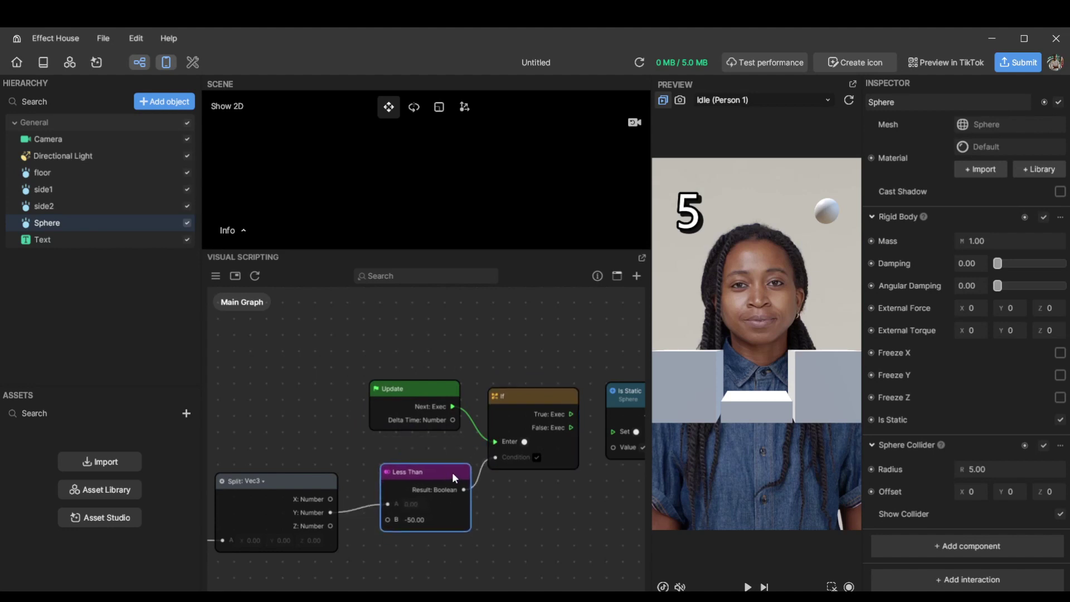
Step: Connect the If node's True output to the Is Static node's Set input and move Is Static closer to If
middle_drag(538, 513, 423, 553)
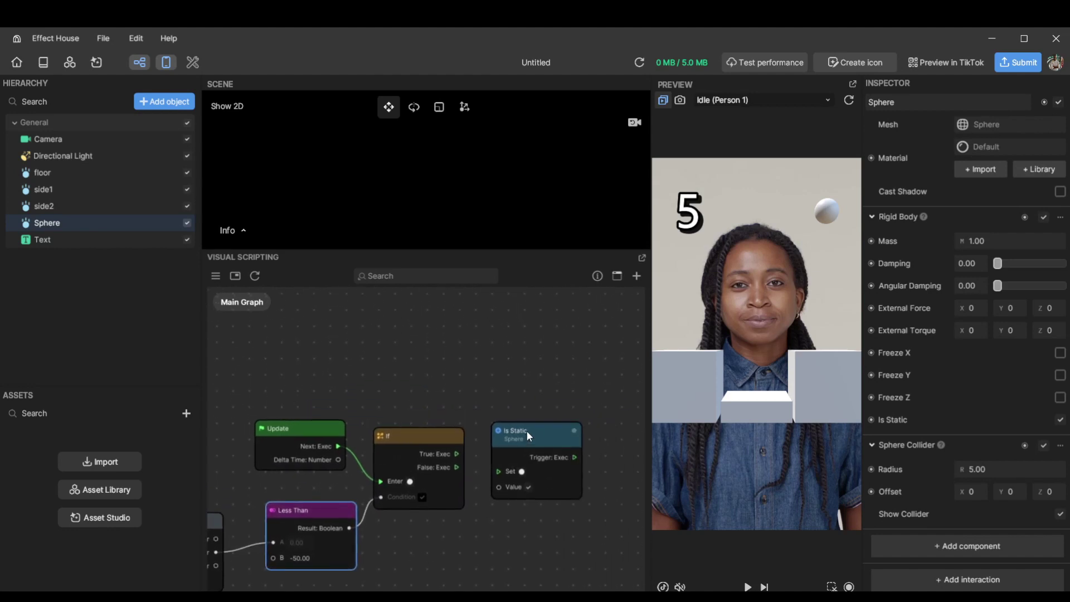
drag(528, 432, 534, 398)
drag(457, 454, 507, 437)
drag(540, 400, 413, 394)
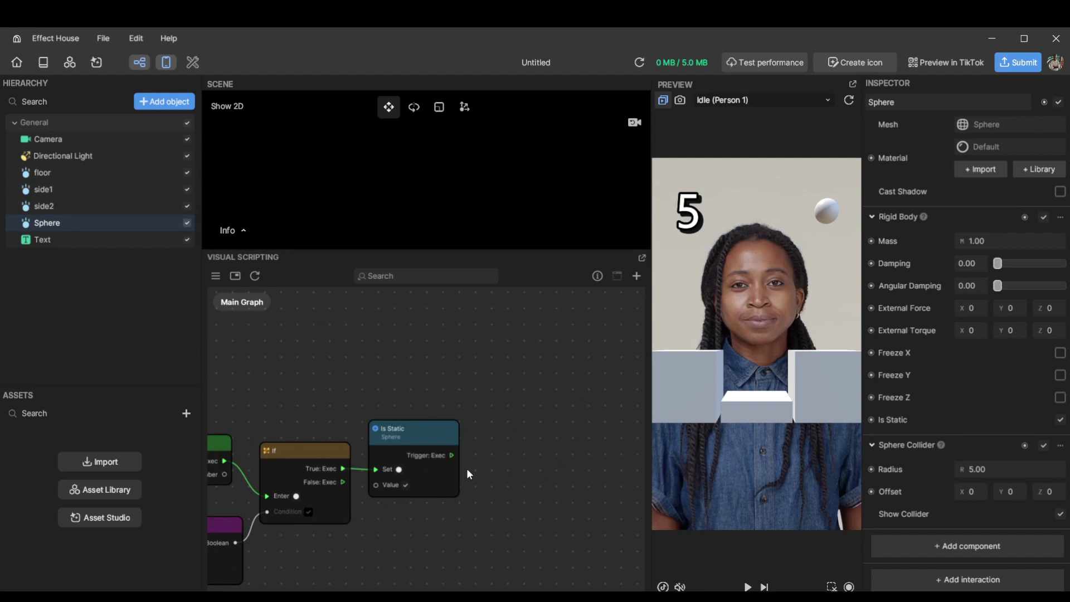
Step: Add a 2D screen image object to the scene and rename it "you lose"
click(159, 301)
click(165, 103)
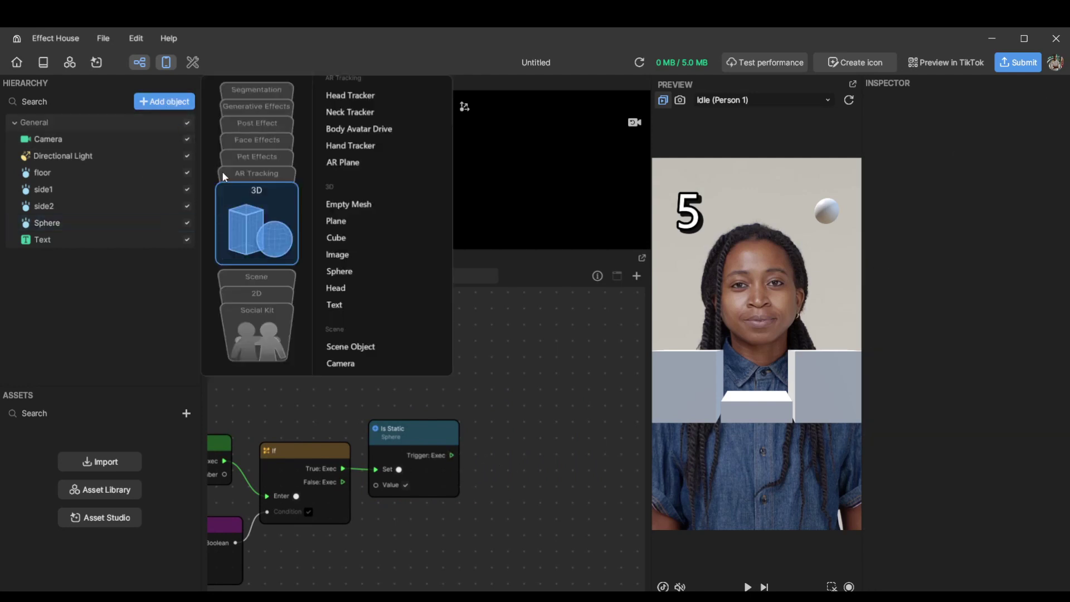
click(269, 294)
click(344, 253)
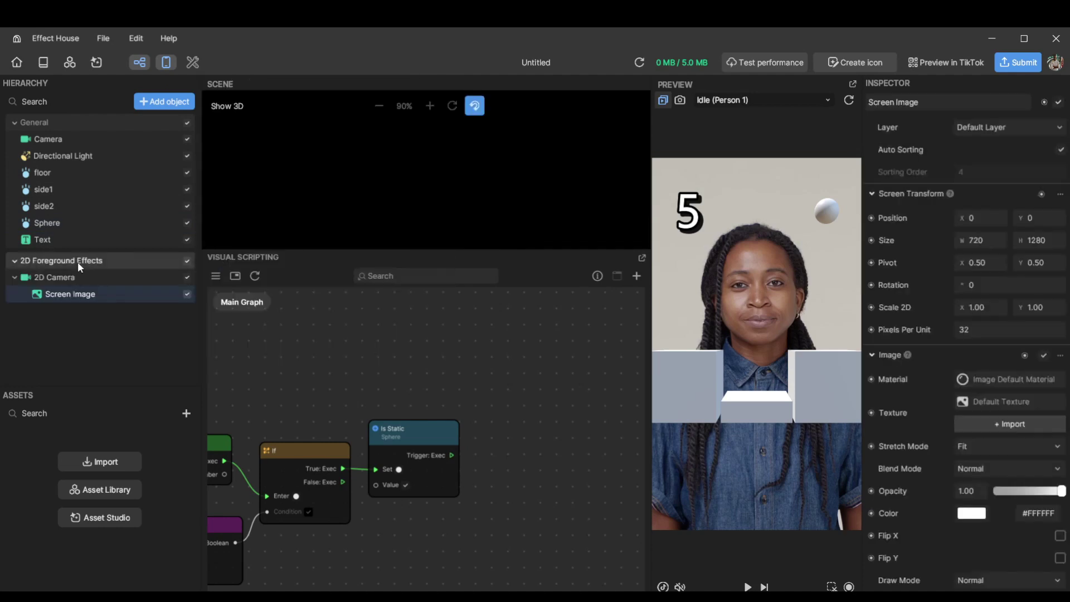
right_click(70, 295)
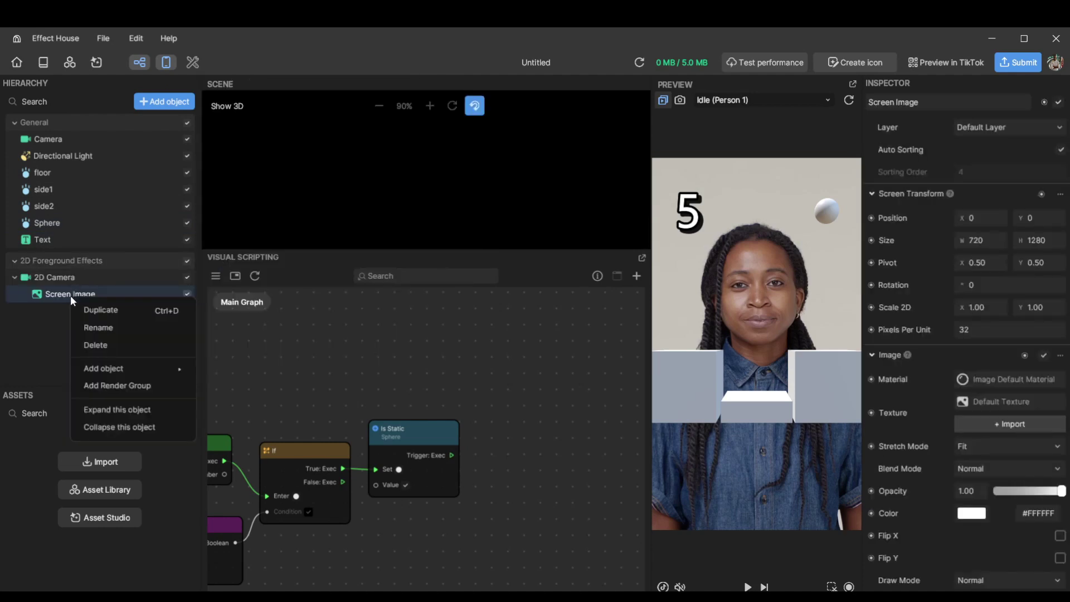
click(103, 335)
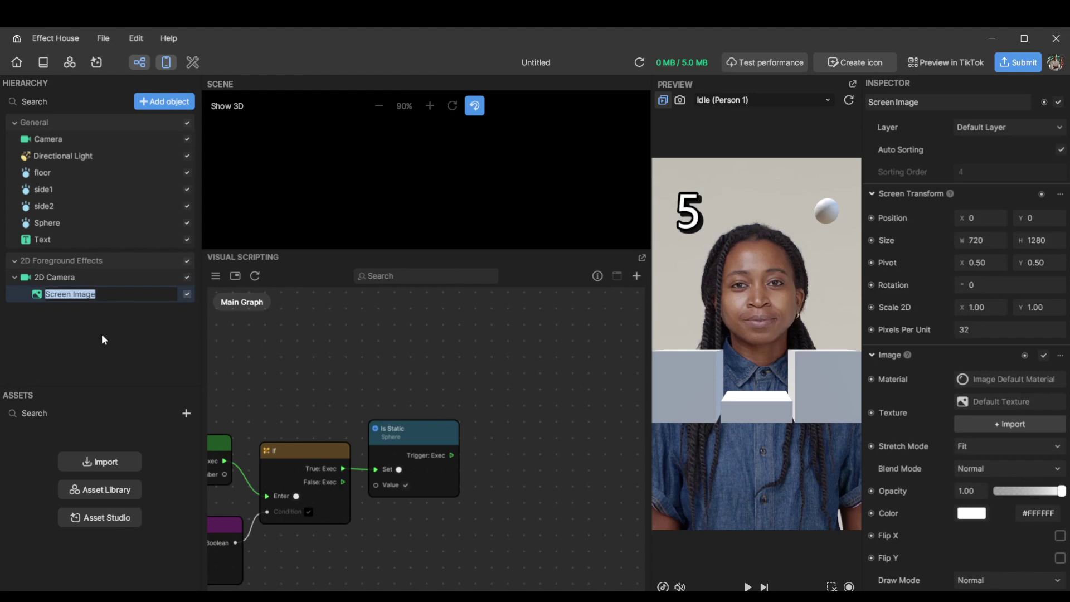
text(you lose)
key(Return)
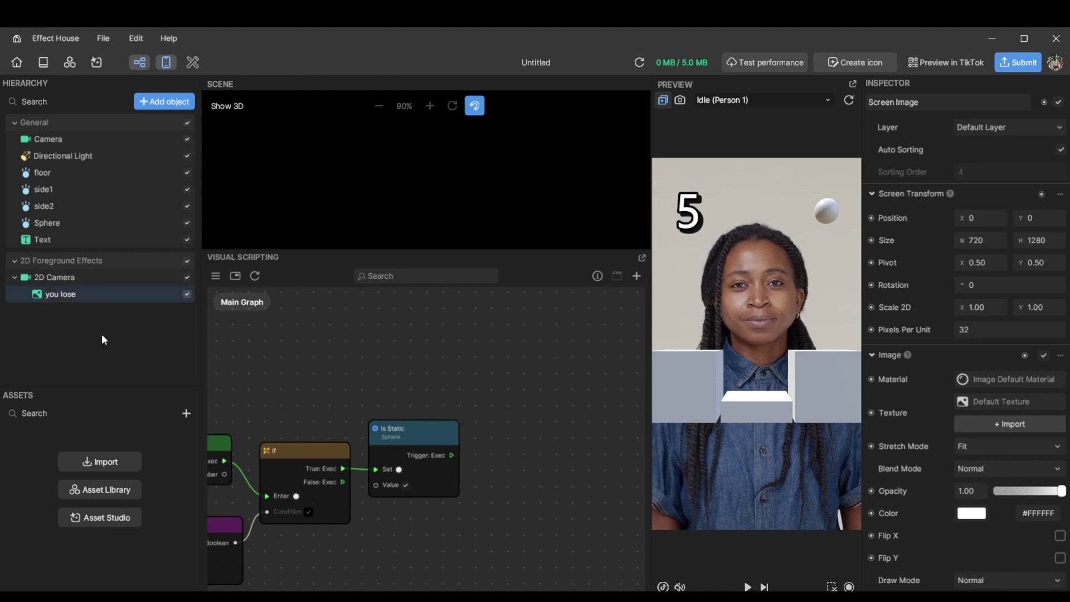
Step: Import the lose image from the computer and assign it as the texture of the you lose object
click(191, 415)
mouse_move(228, 400)
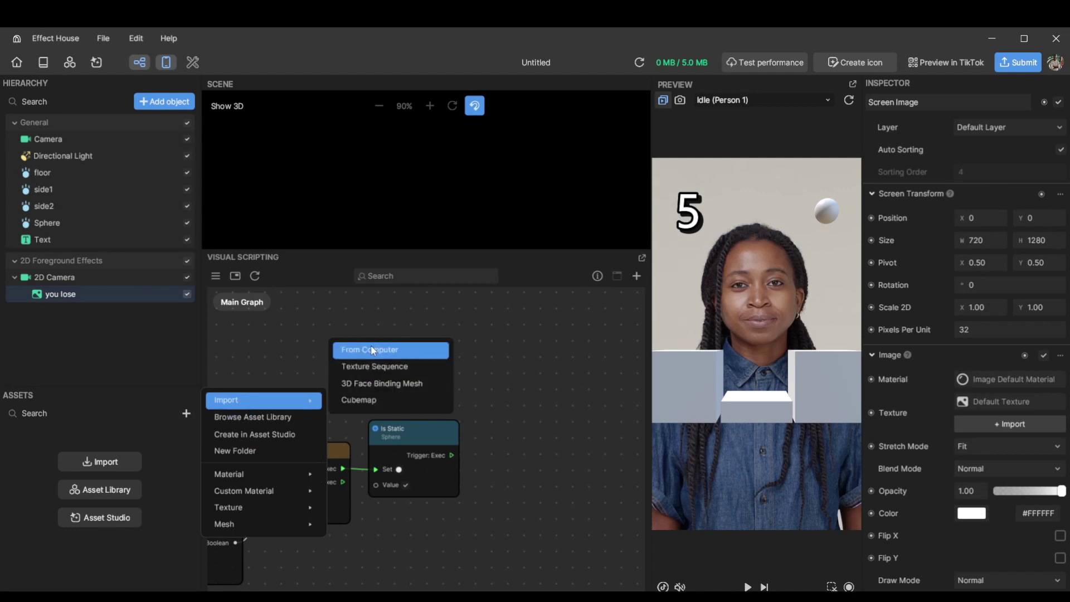
click(369, 350)
double_click(245, 165)
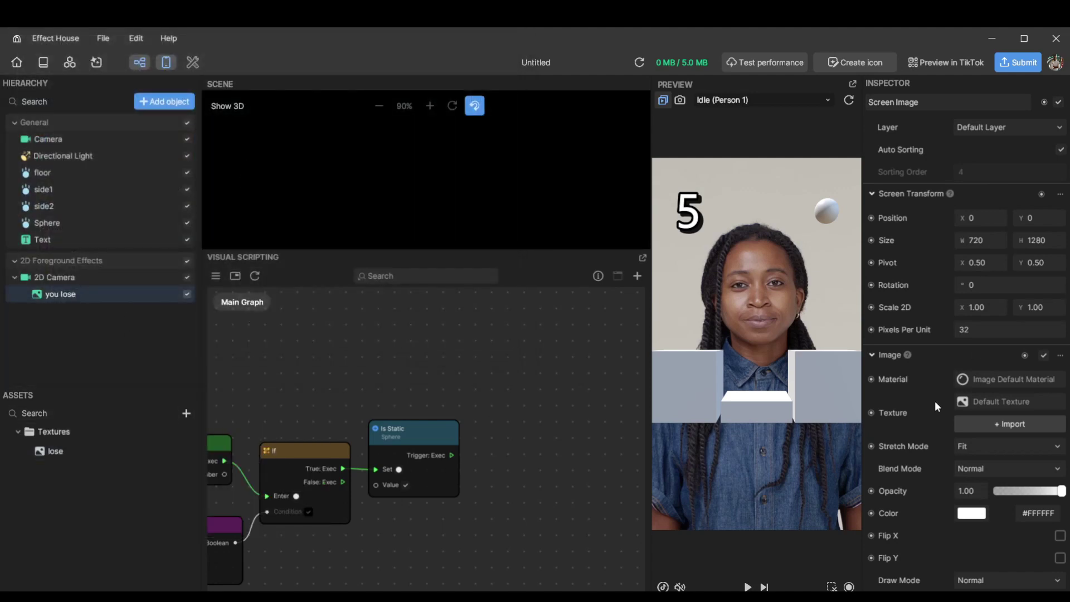
click(1011, 401)
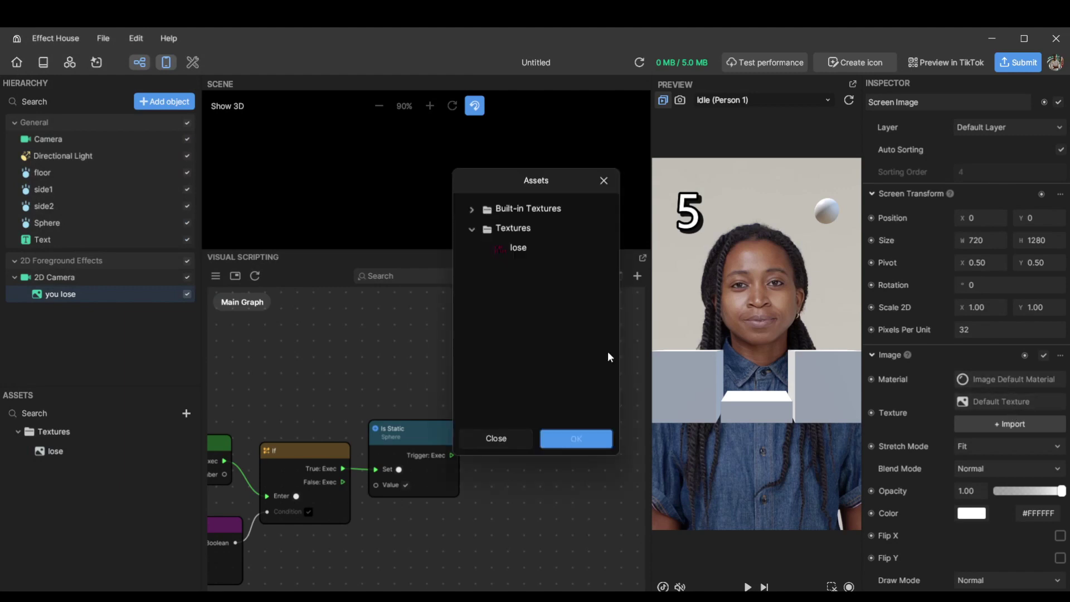
click(536, 247)
click(563, 438)
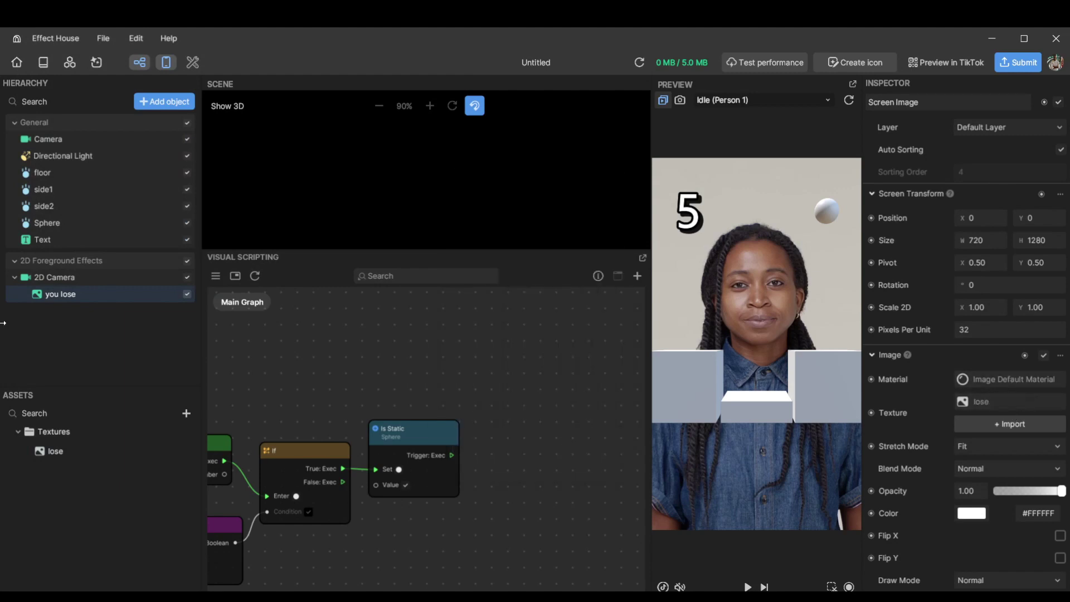
Step: Run the preview briefly to check the you lose image, then examine its Screen Transform and Image settings
click(747, 587)
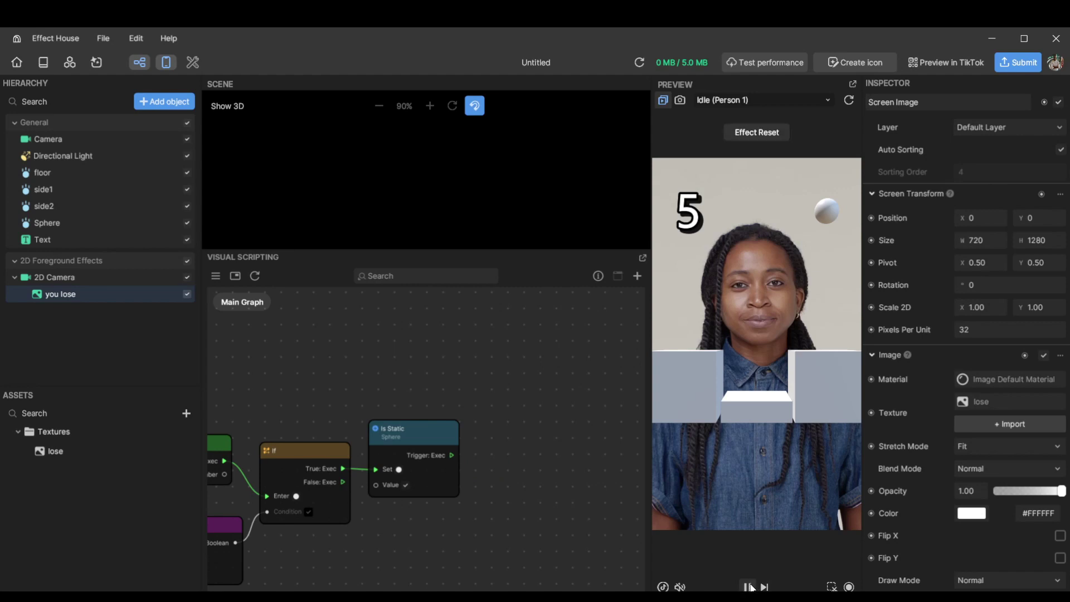
click(747, 586)
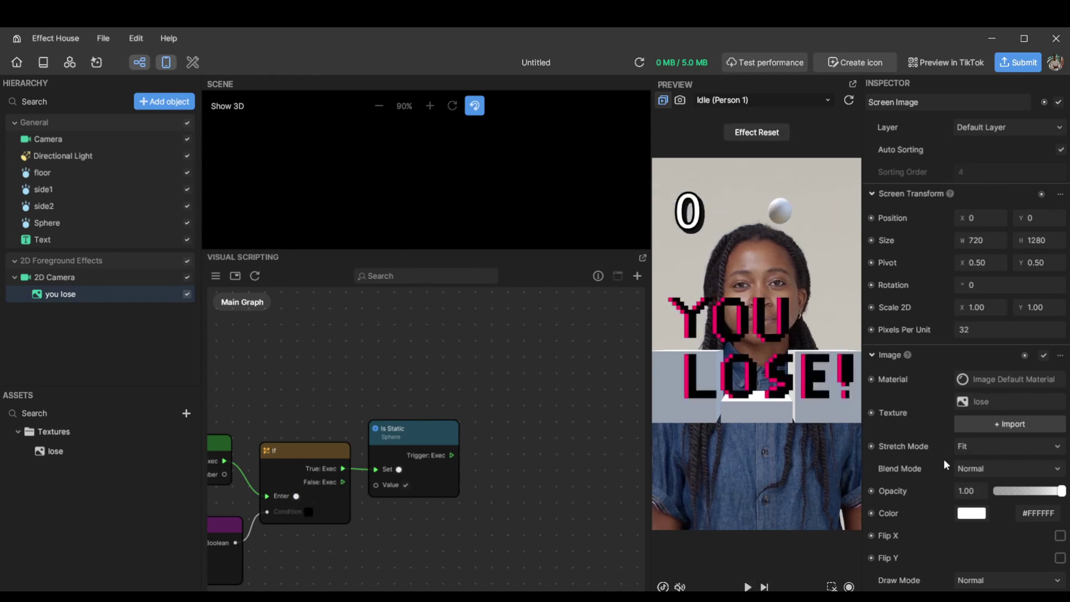
click(141, 63)
click(141, 63)
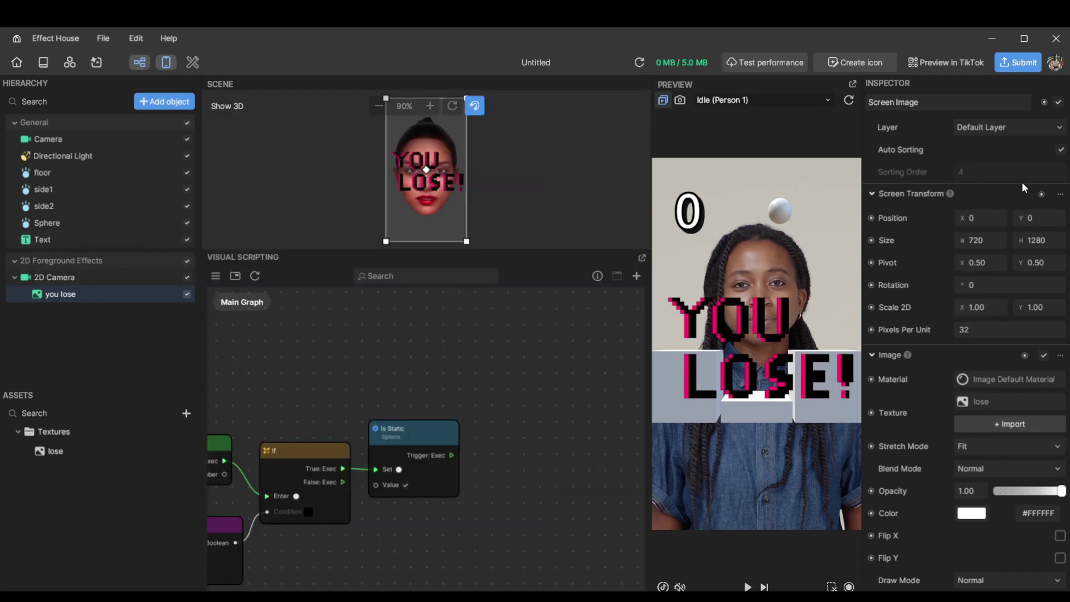
scroll(482, 430, down, 2)
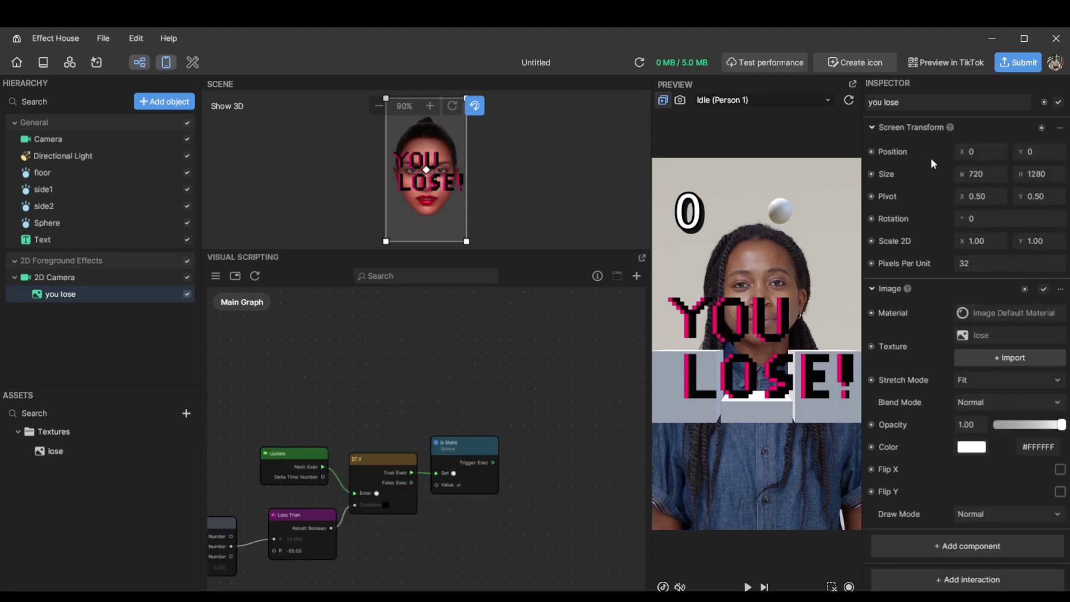
scroll(1065, 139, up, 2)
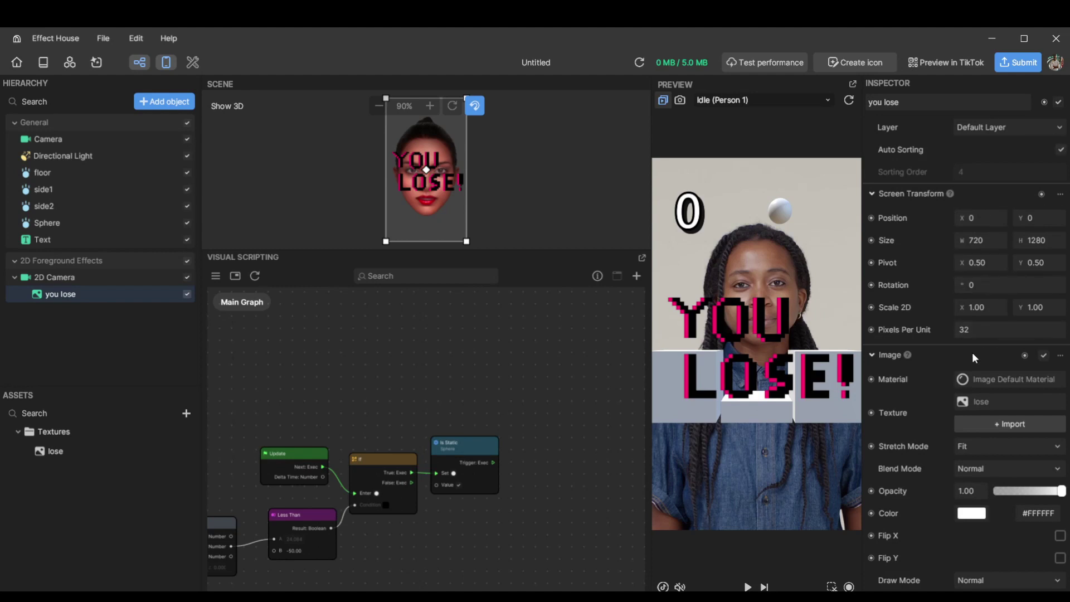
scroll(972, 352, down, 2)
scroll(972, 352, up, 2)
Step: Add a Start node in the empty area below the existing node groups of the main graph
right_drag(430, 369, 484, 280)
scroll(373, 456, down, 3)
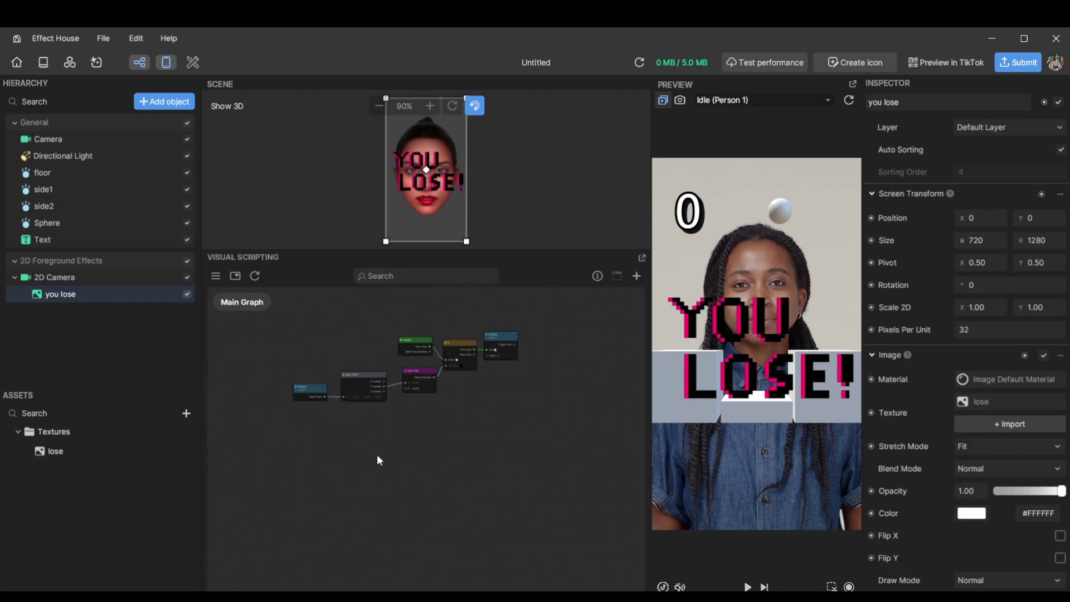
right_click(380, 461)
click(406, 468)
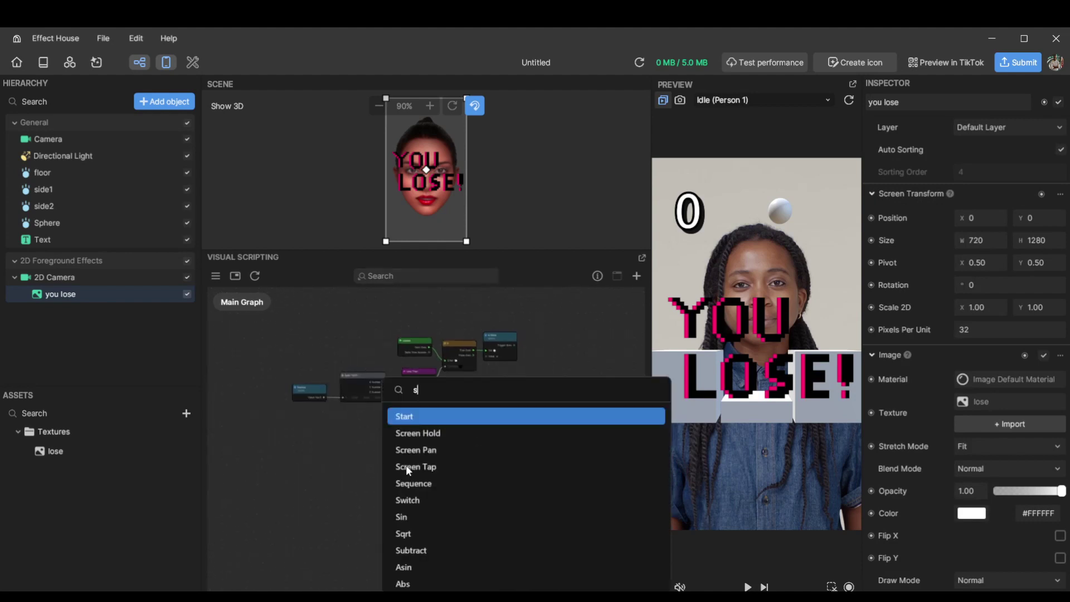
text(start)
key(Return)
scroll(406, 467, up, 5)
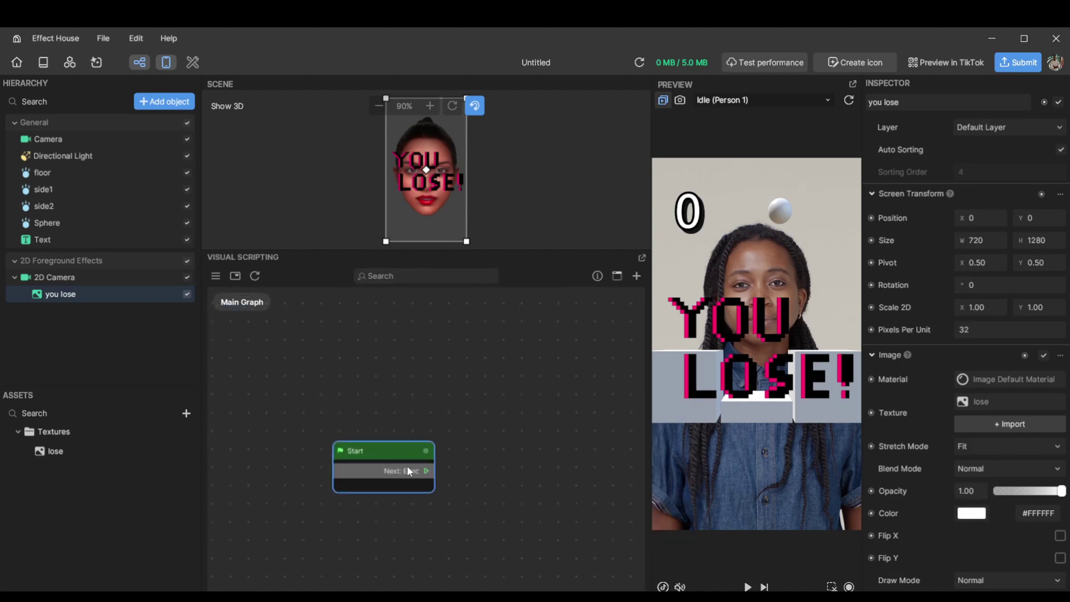
Step: Connect a new Set Visibility node to Start's Next output and target the you lose object, leaving Visibility On unchecked
drag(426, 473, 492, 429)
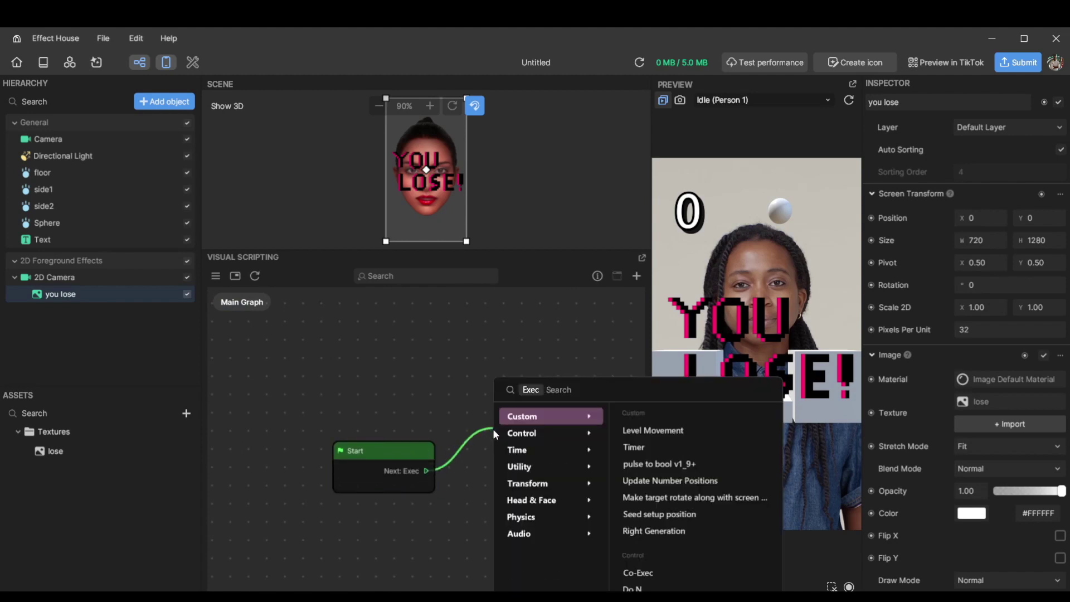
key(BackSpace)
text(visi)
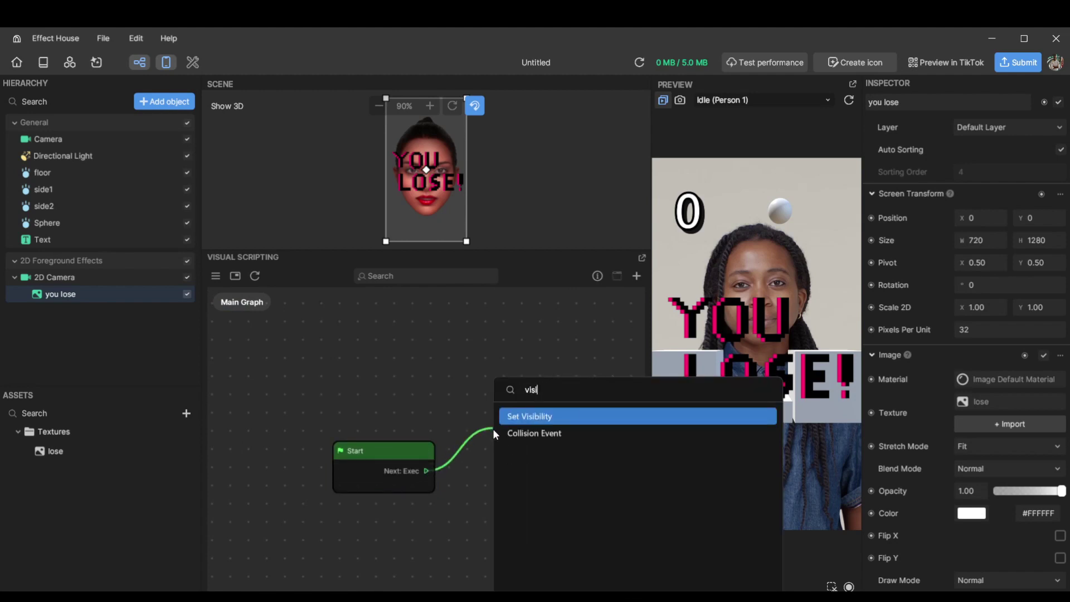
key(Return)
click(560, 507)
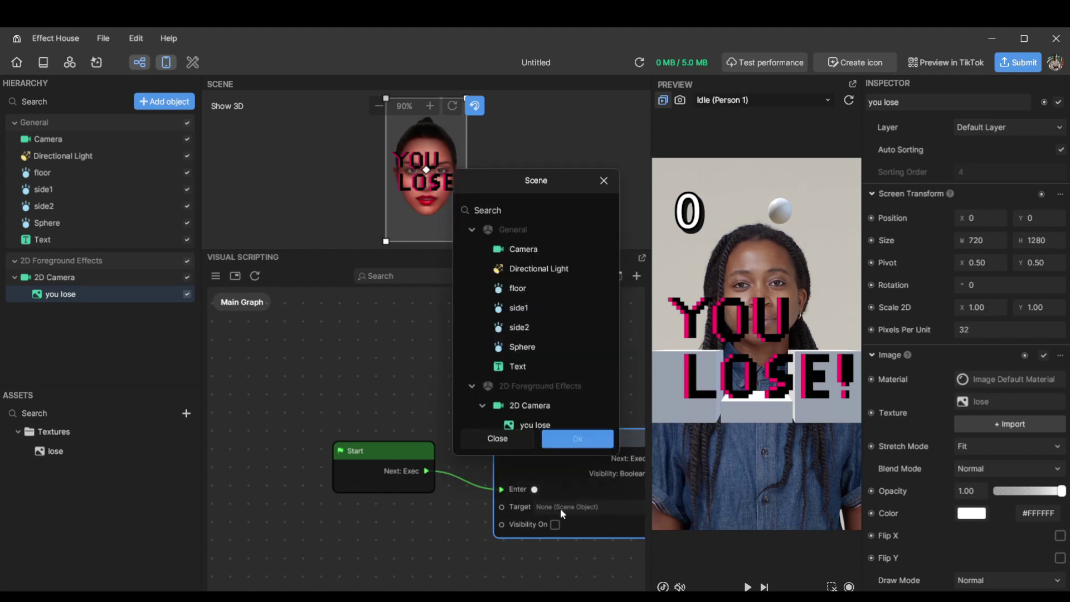
double_click(545, 426)
scroll(548, 410, down, 3)
middle_drag(533, 365, 486, 577)
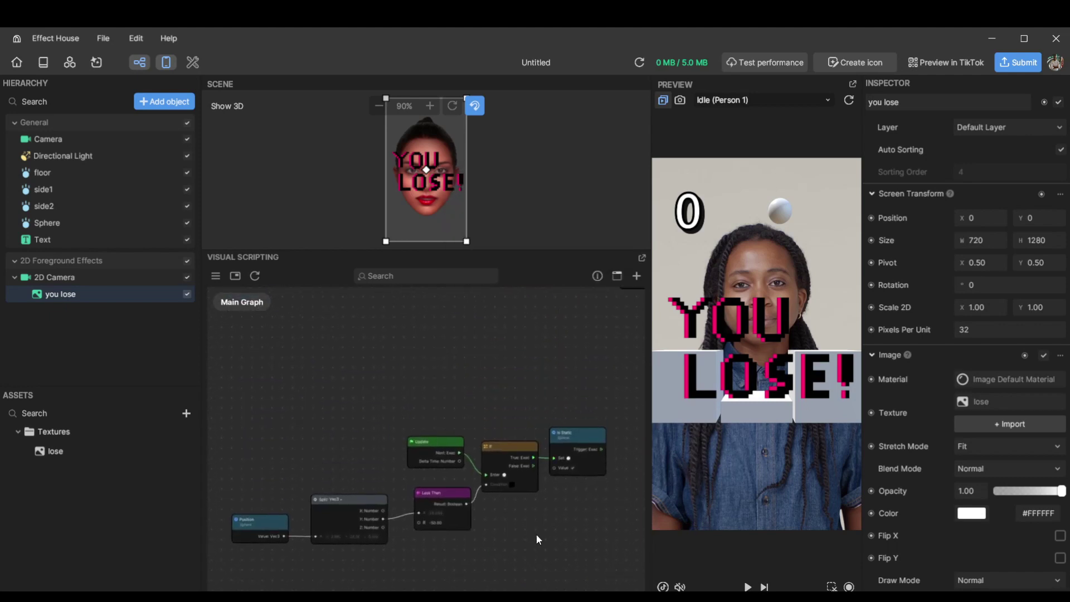
middle_drag(537, 534, 416, 513)
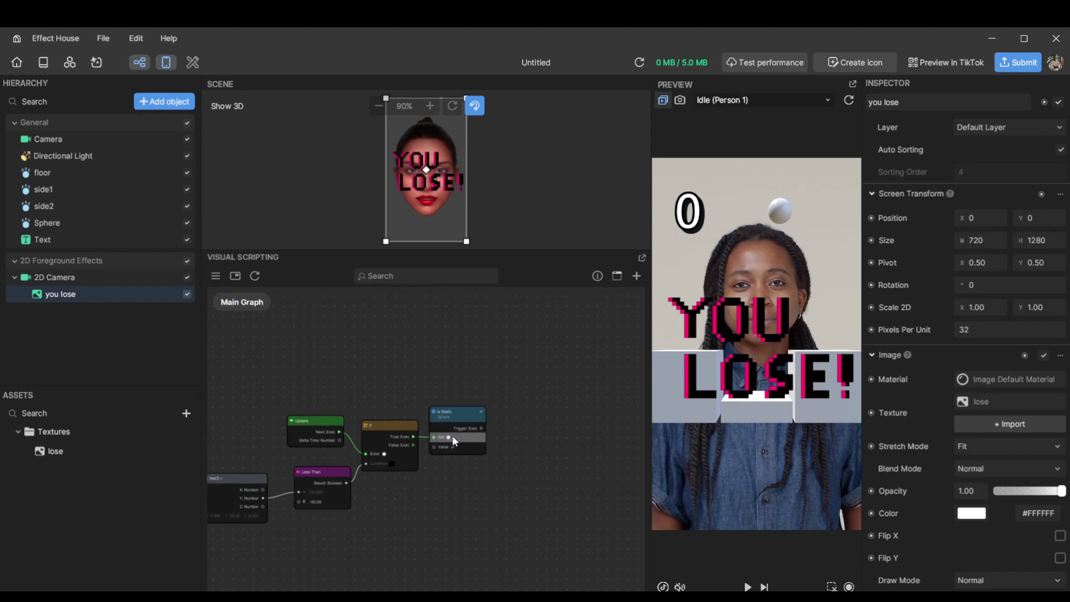
click(460, 413)
scroll(480, 413, up, 2)
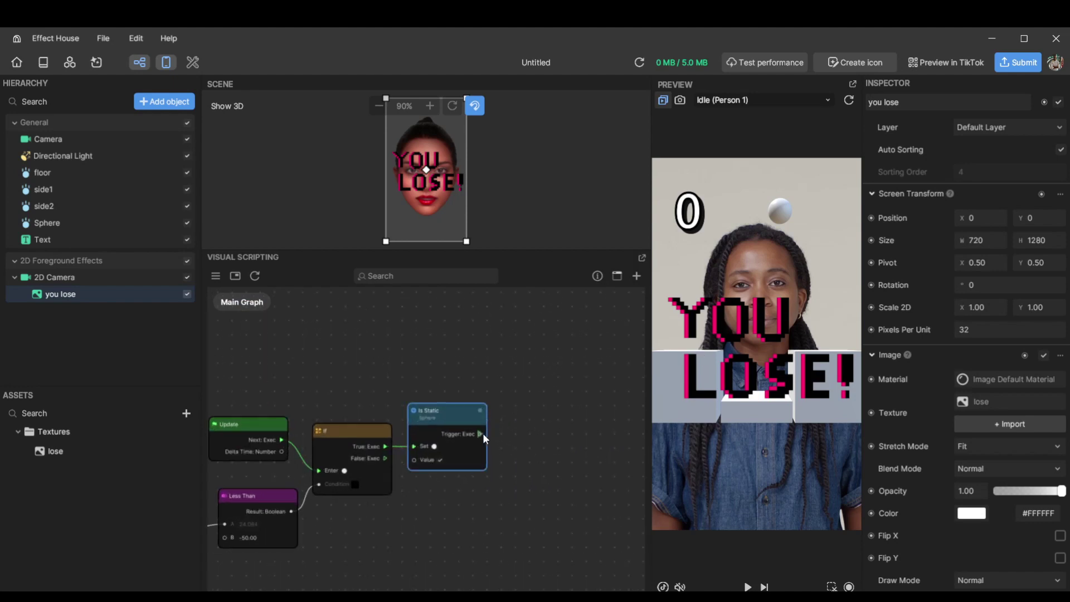
drag(480, 433, 524, 410)
text(do)
key(Return)
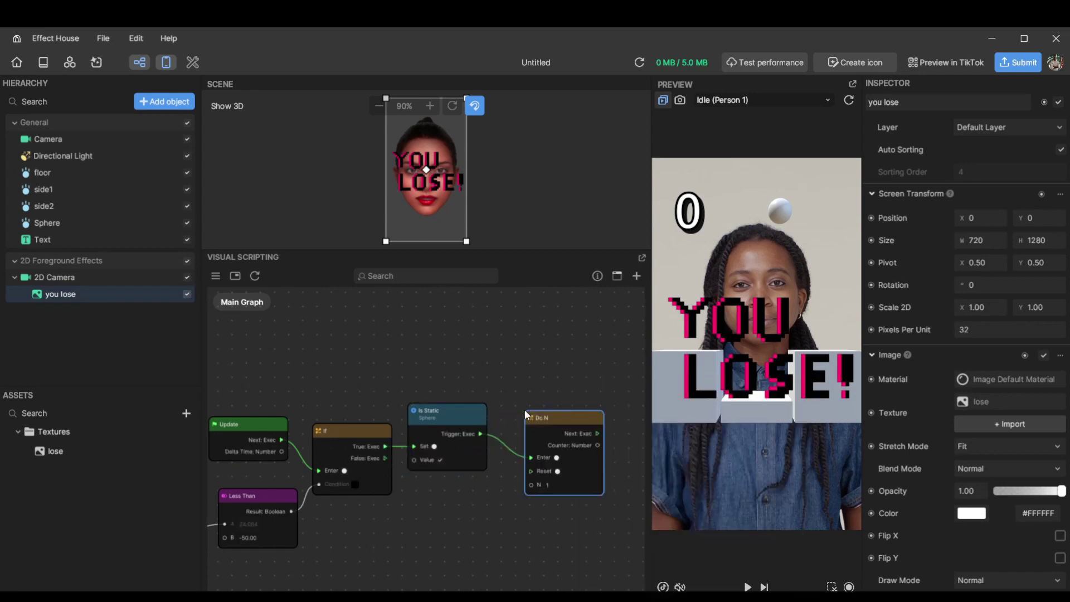
drag(553, 413, 549, 391)
middle_drag(562, 350, 451, 373)
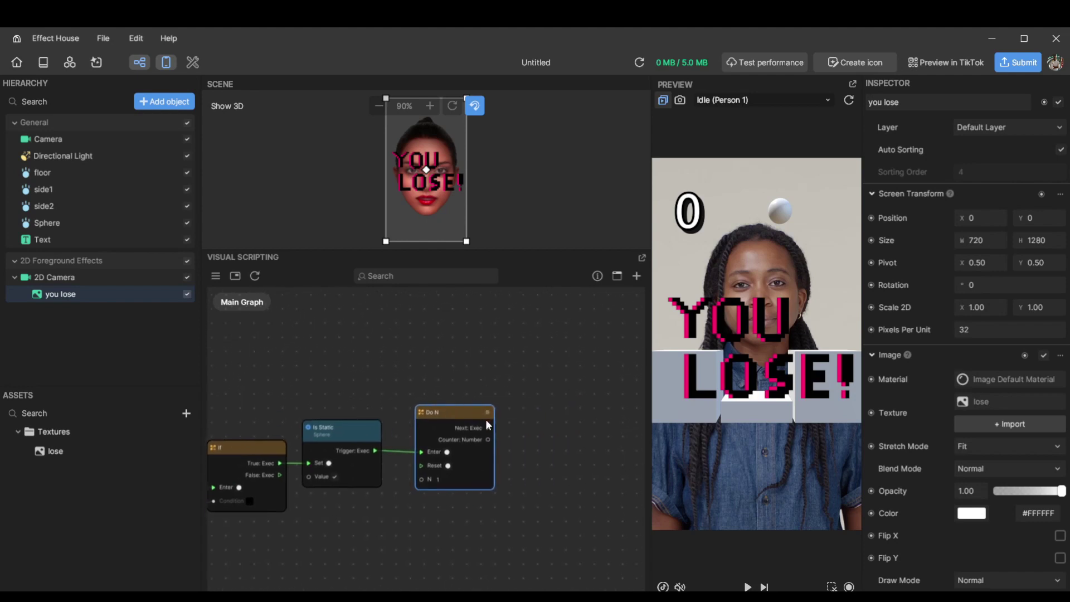
key(Delete)
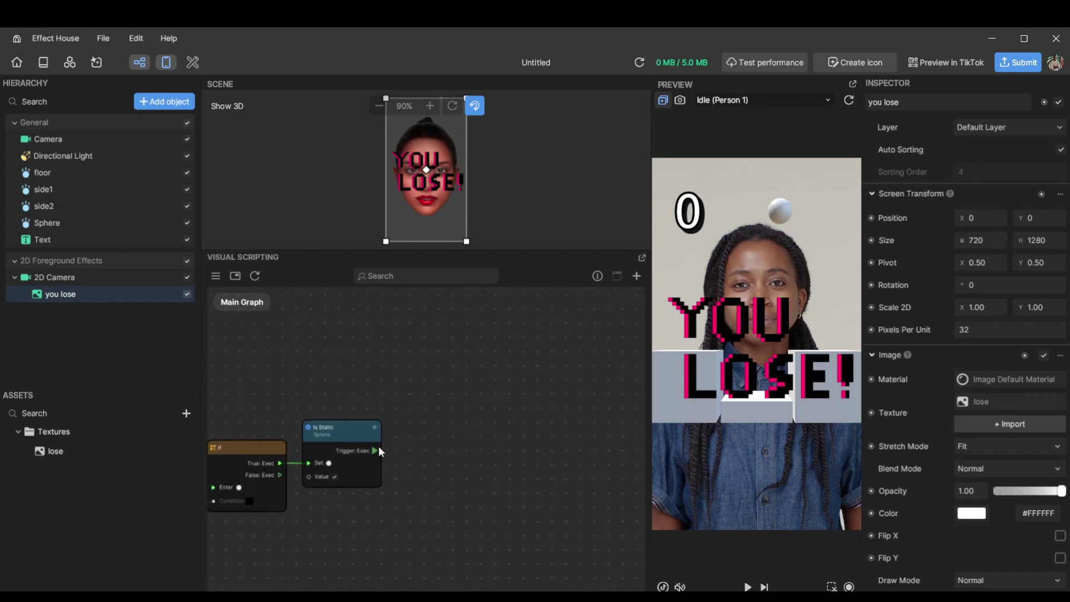
Step: Add a Do Once node connected to the Is Static node's Trigger output
drag(375, 450, 403, 439)
text(do)
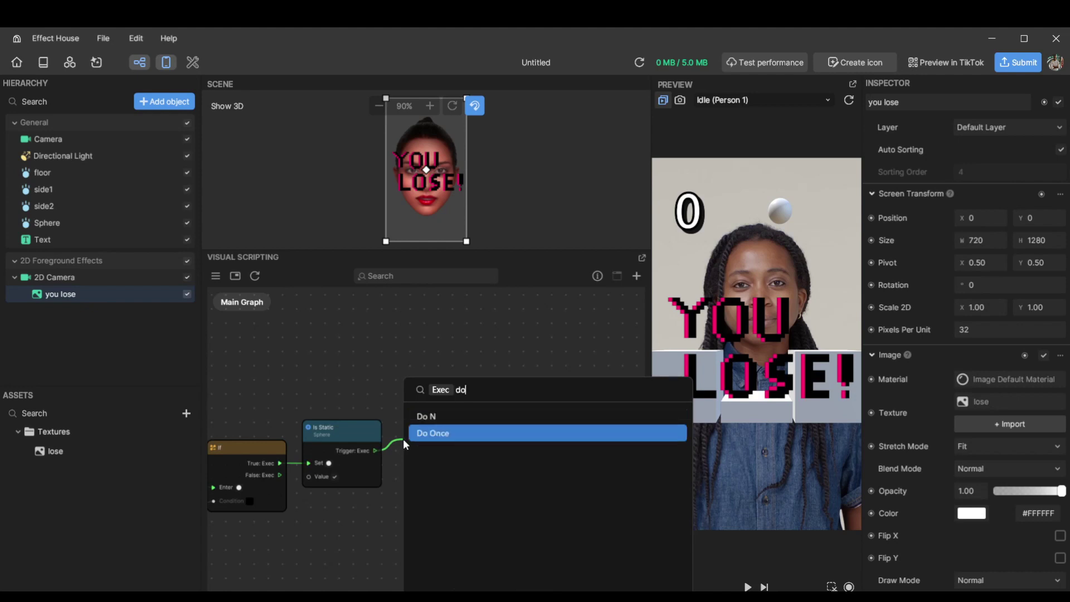
key(Return)
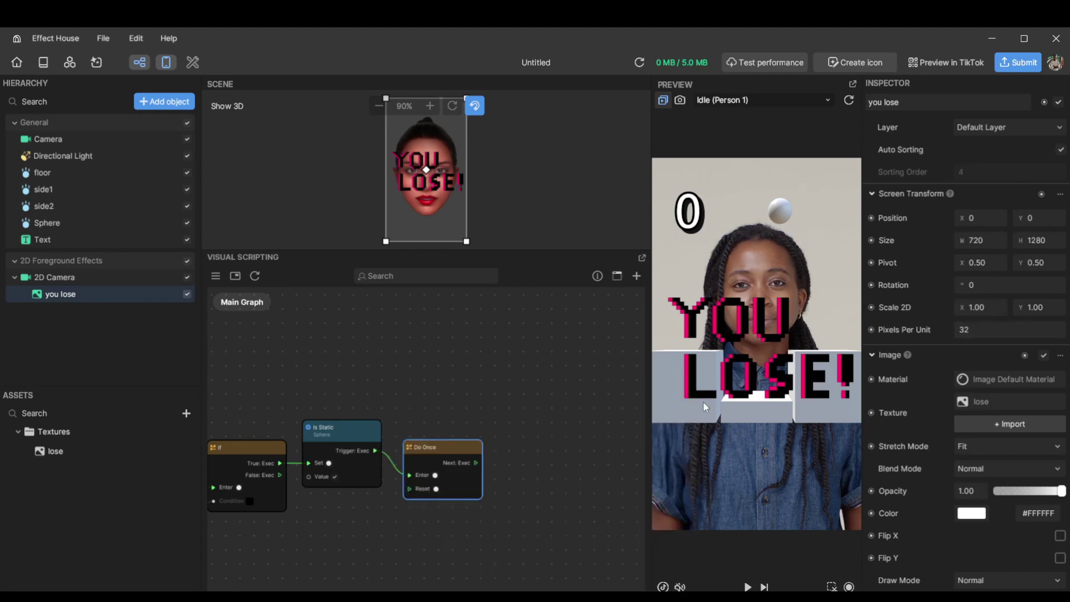
Step: Connect a new Set Visibility node to Do Once's Next output, enabling Visibility On and targeting the you lose object
drag(477, 462, 527, 420)
text(set v)
key(Return)
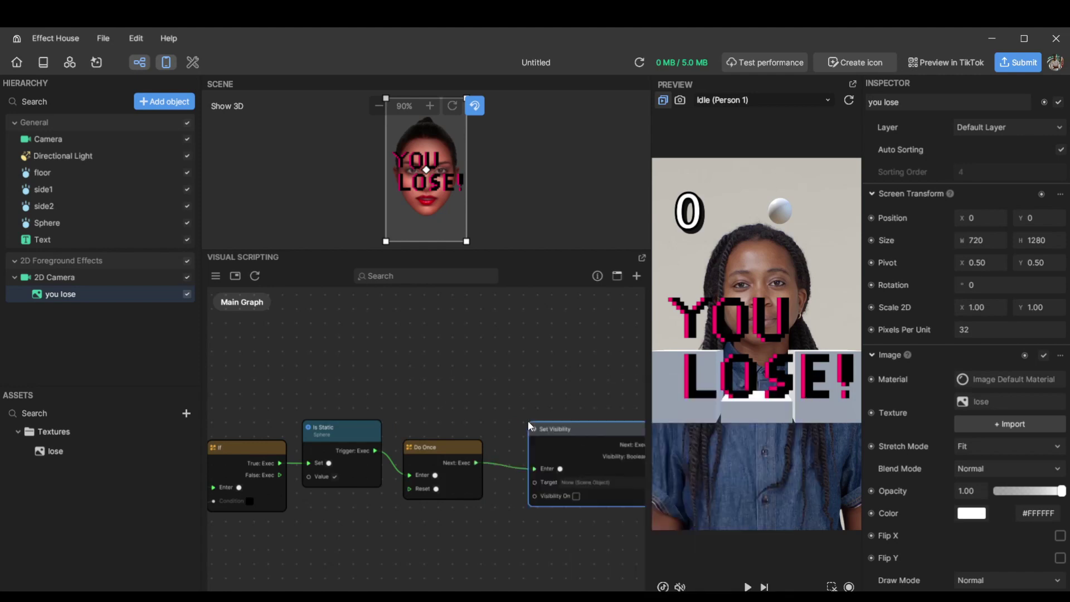
click(576, 495)
click(580, 483)
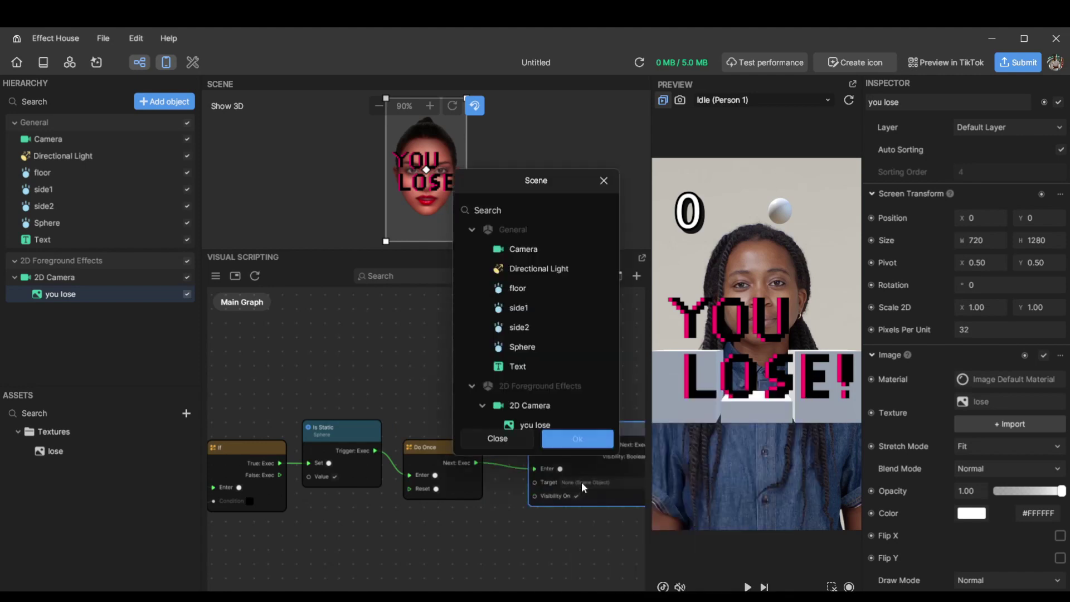
click(553, 421)
click(558, 438)
Step: Play the preview to test the losing condition and look over all node groups in the main graph
click(747, 585)
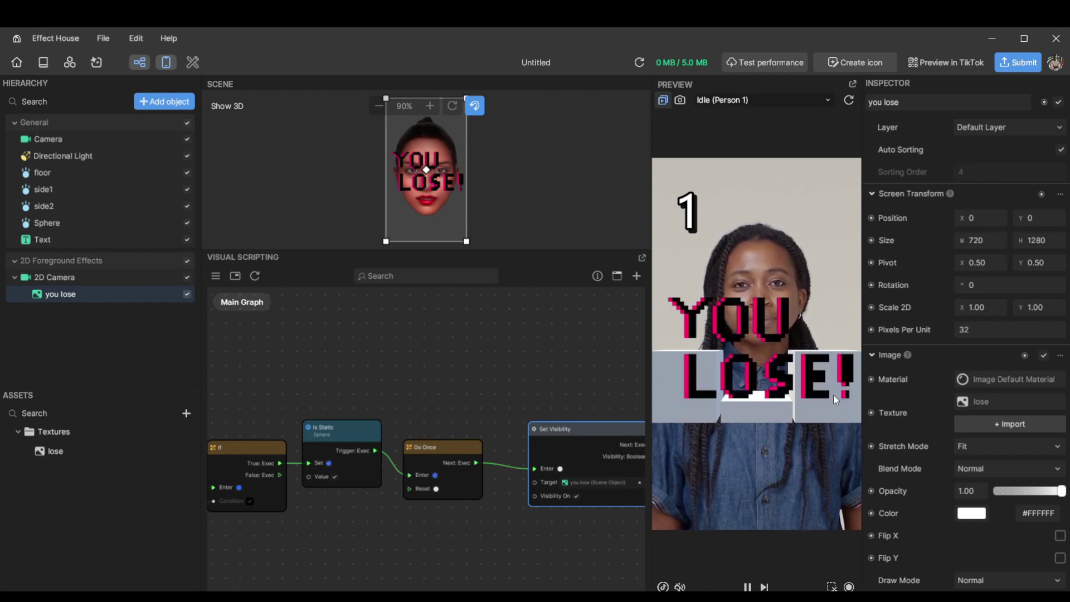
scroll(545, 397, down, 5)
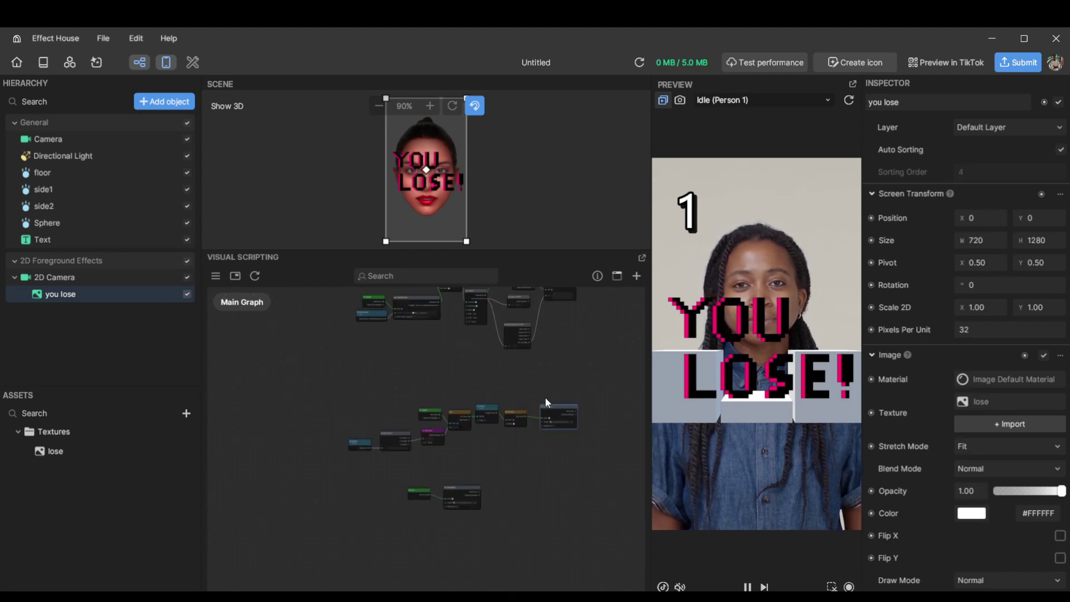
middle_drag(533, 356, 492, 474)
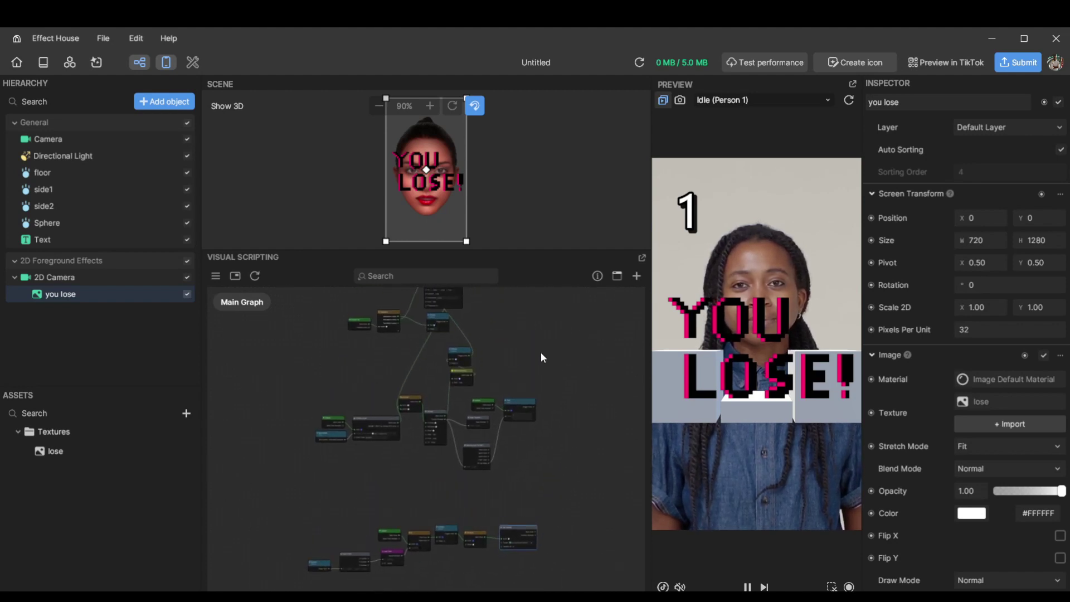
middle_drag(519, 322, 520, 339)
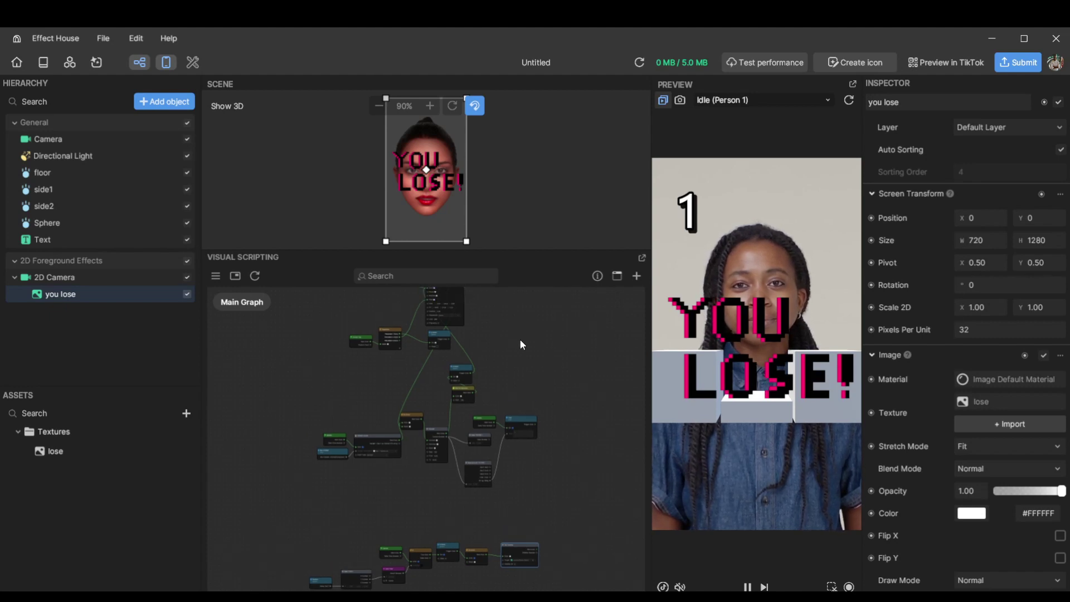
middle_drag(519, 345, 514, 412)
scroll(513, 406, down, 3)
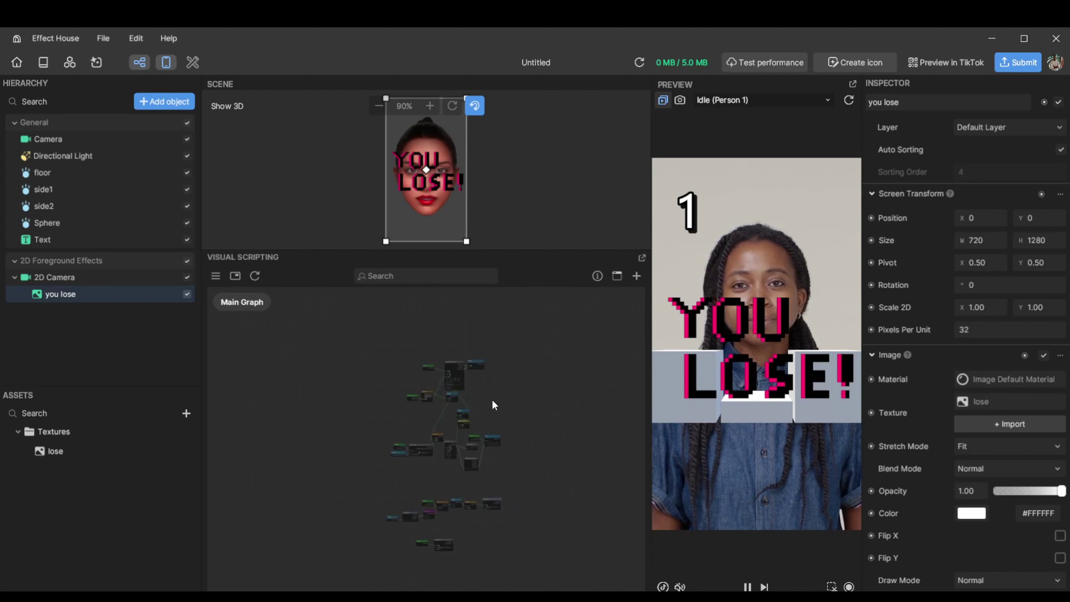
scroll(493, 402, up, 3)
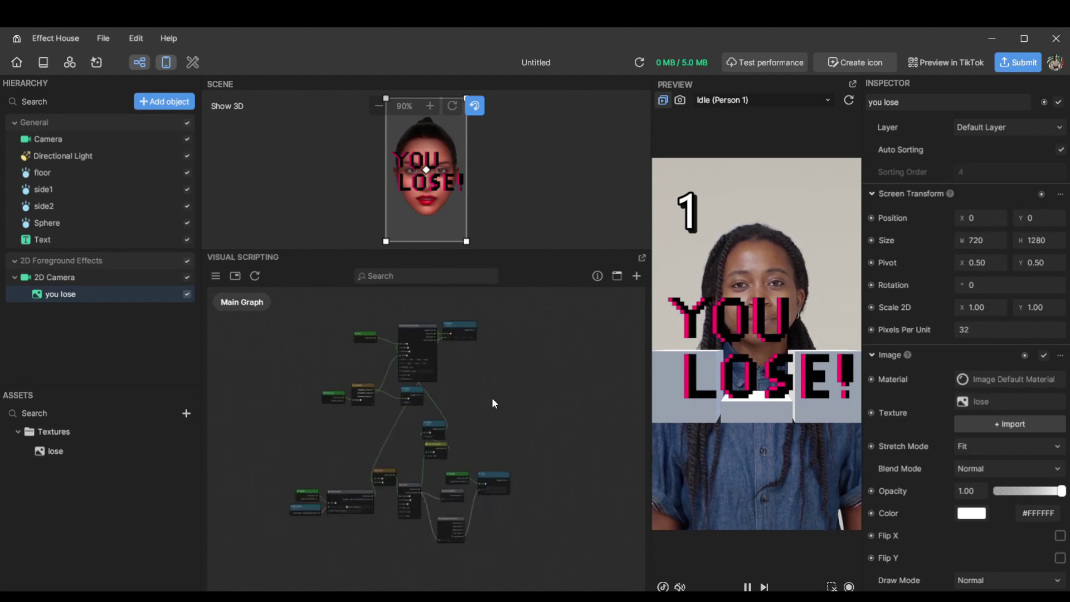
scroll(491, 397, up, 2)
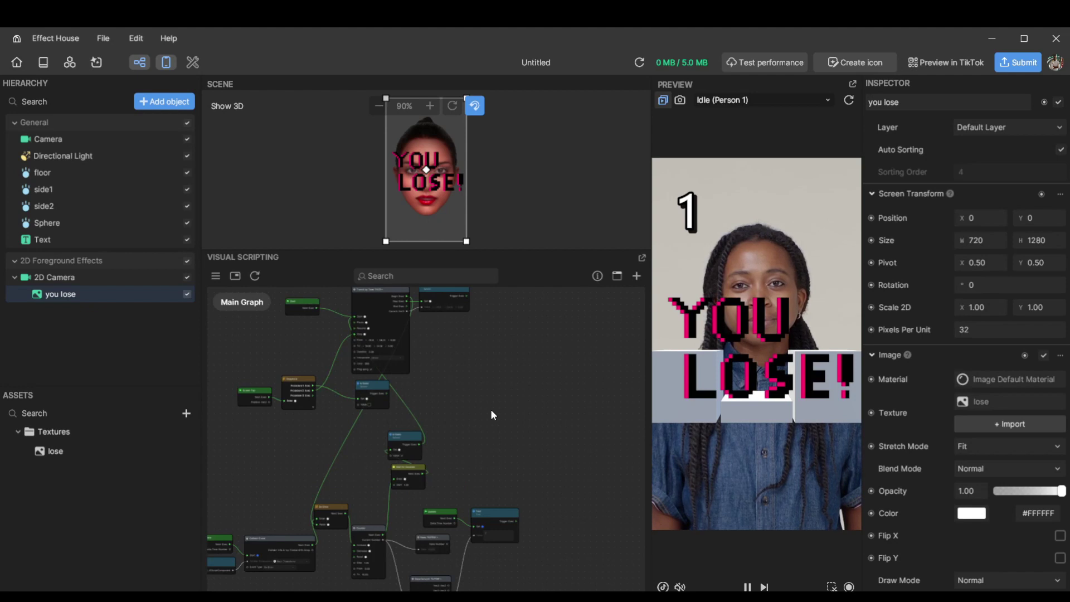
middle_drag(490, 410, 533, 392)
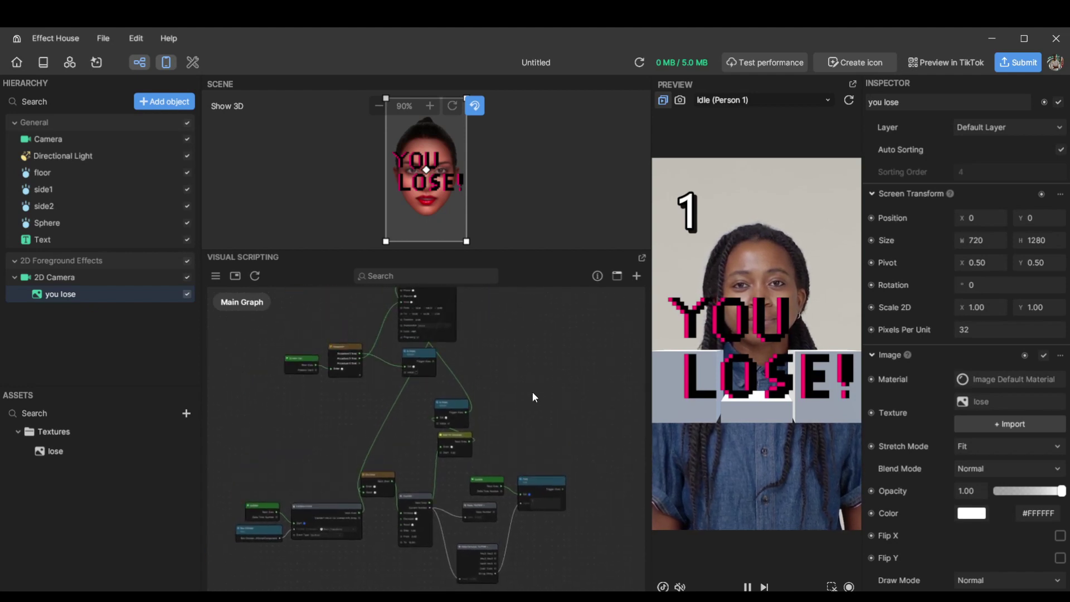